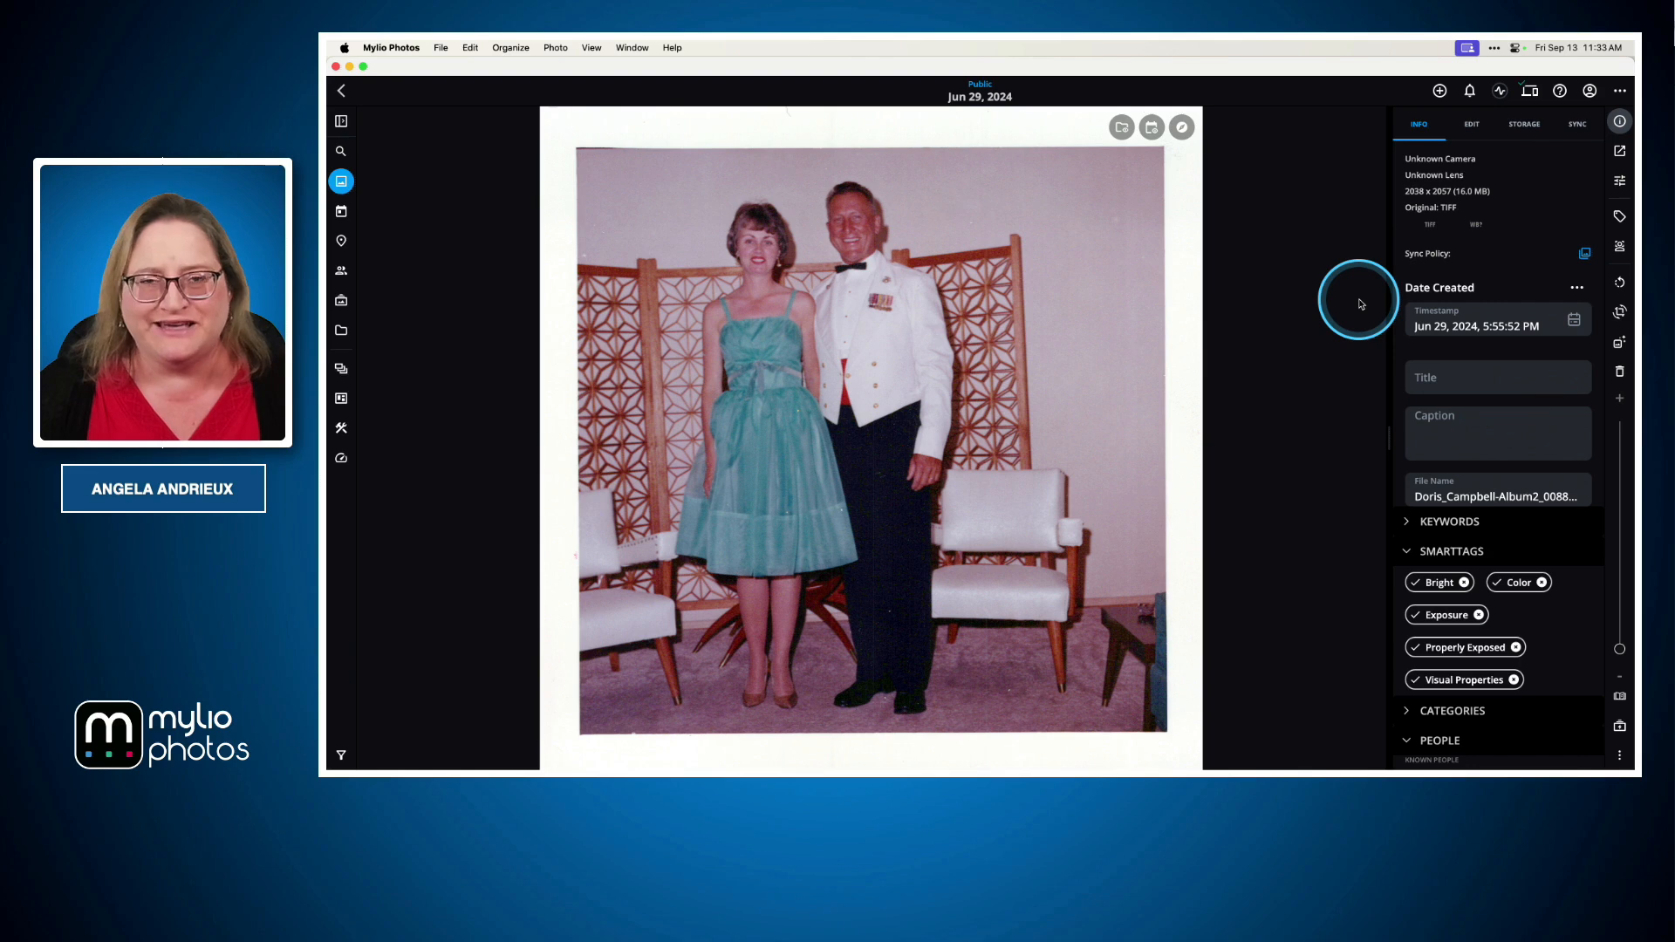
# Copy the open photo to the system clipboard
pyautogui.click(1620, 154)
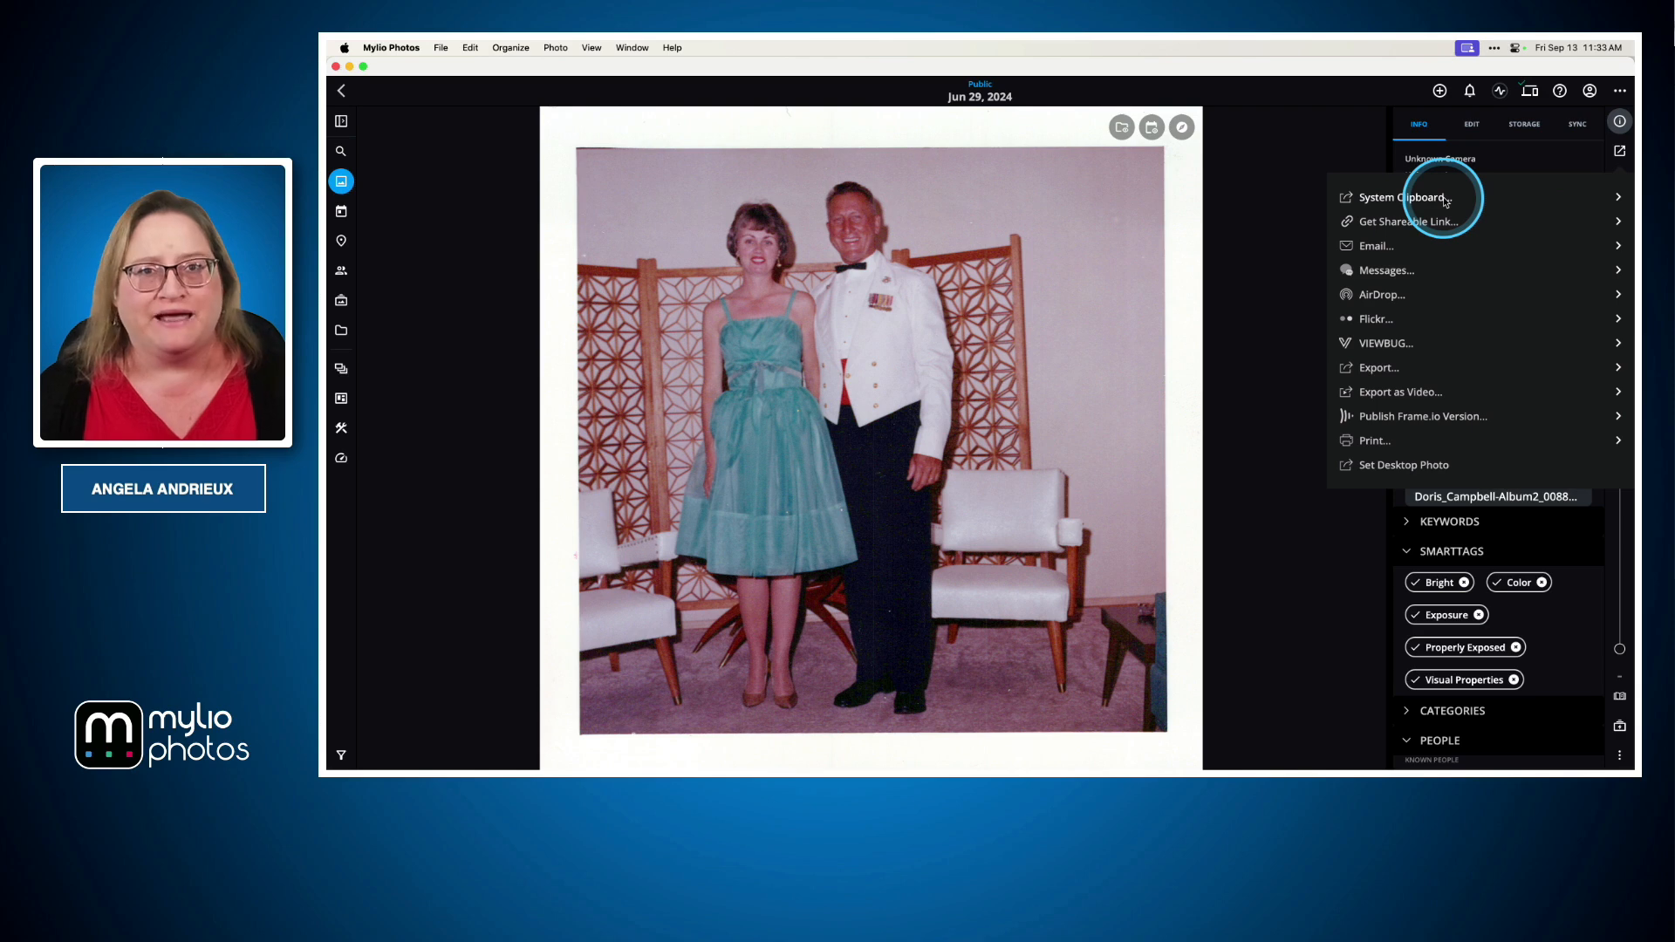
pyautogui.click(903, 321)
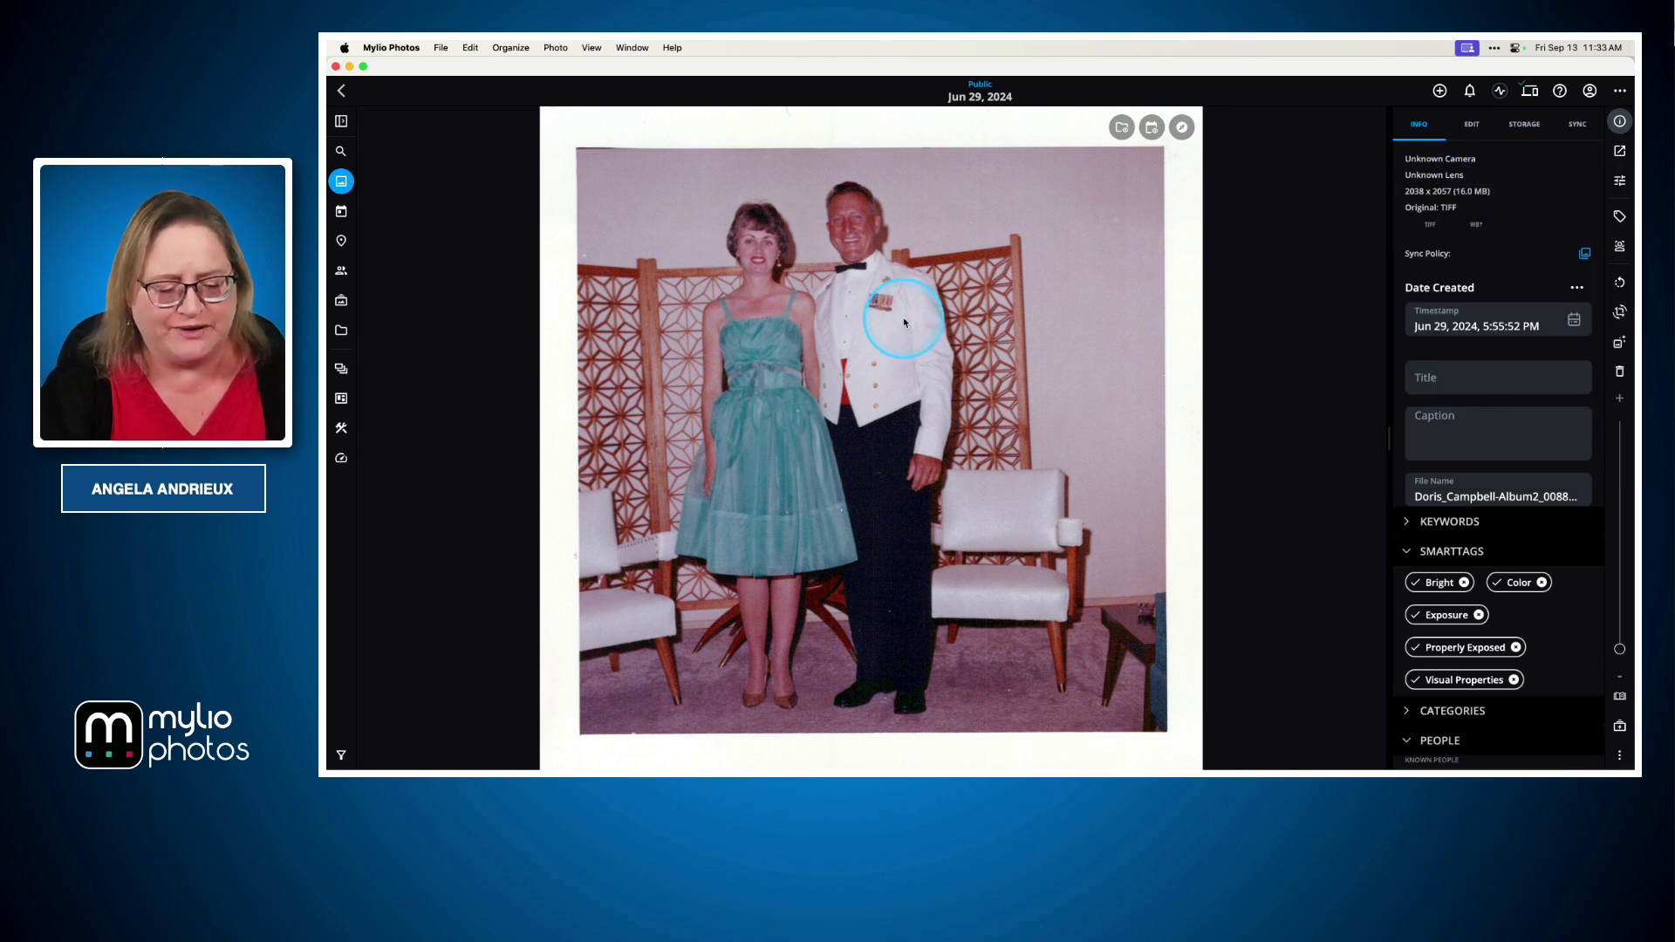
pyautogui.press('super+c')
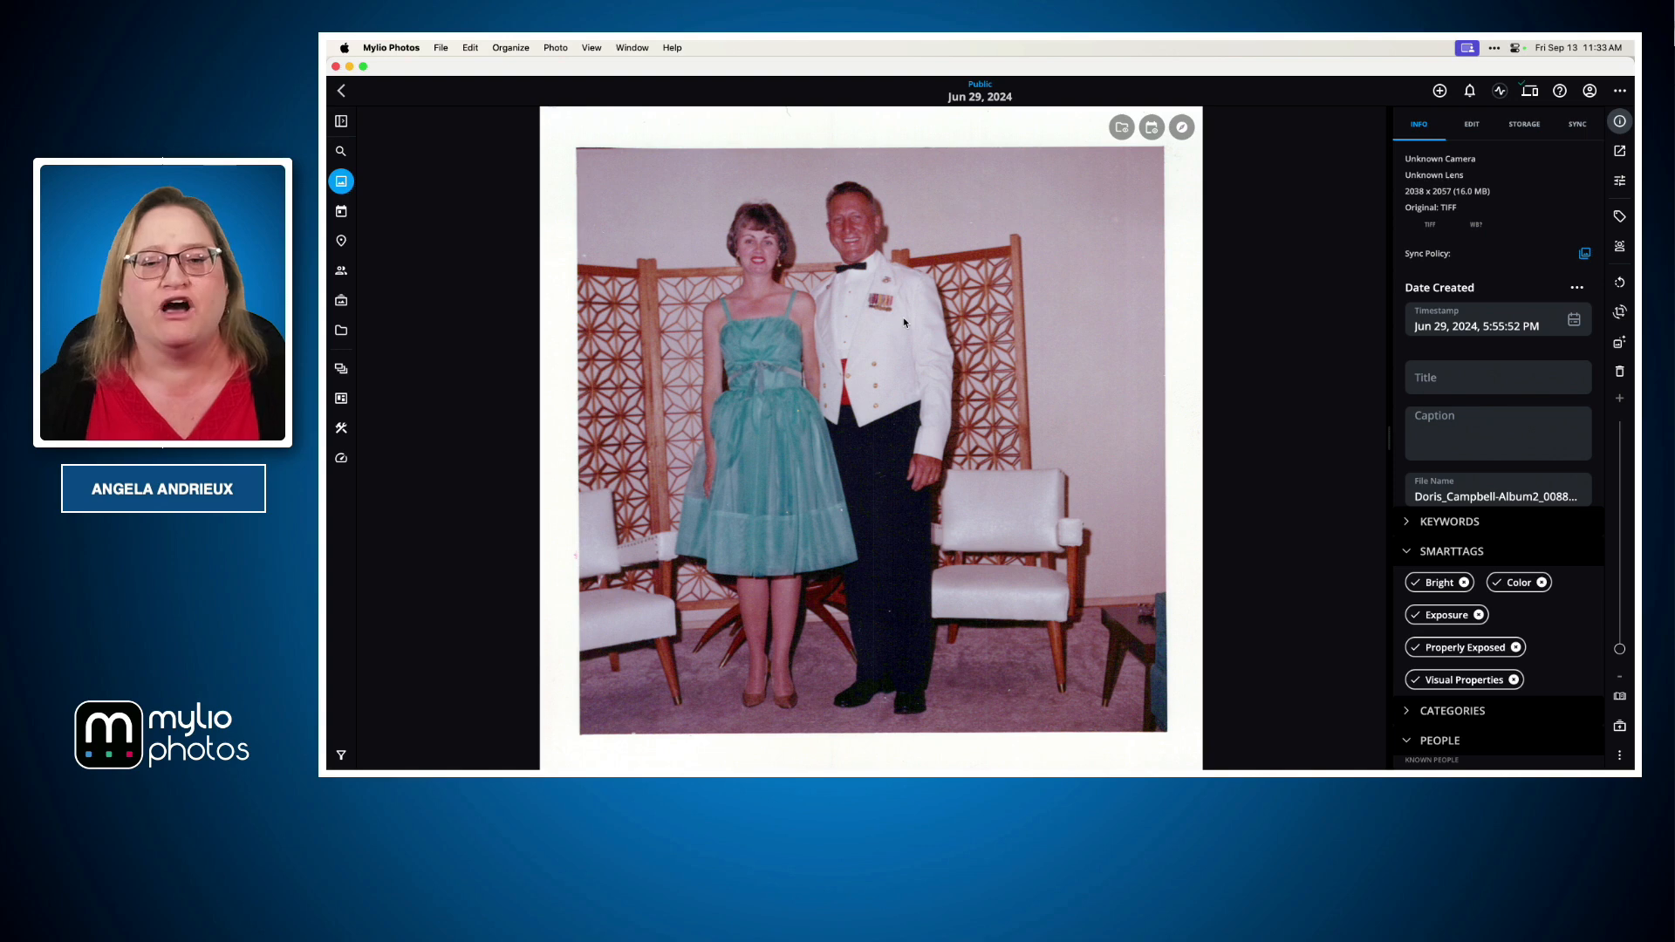
pyautogui.rightClick(903, 322)
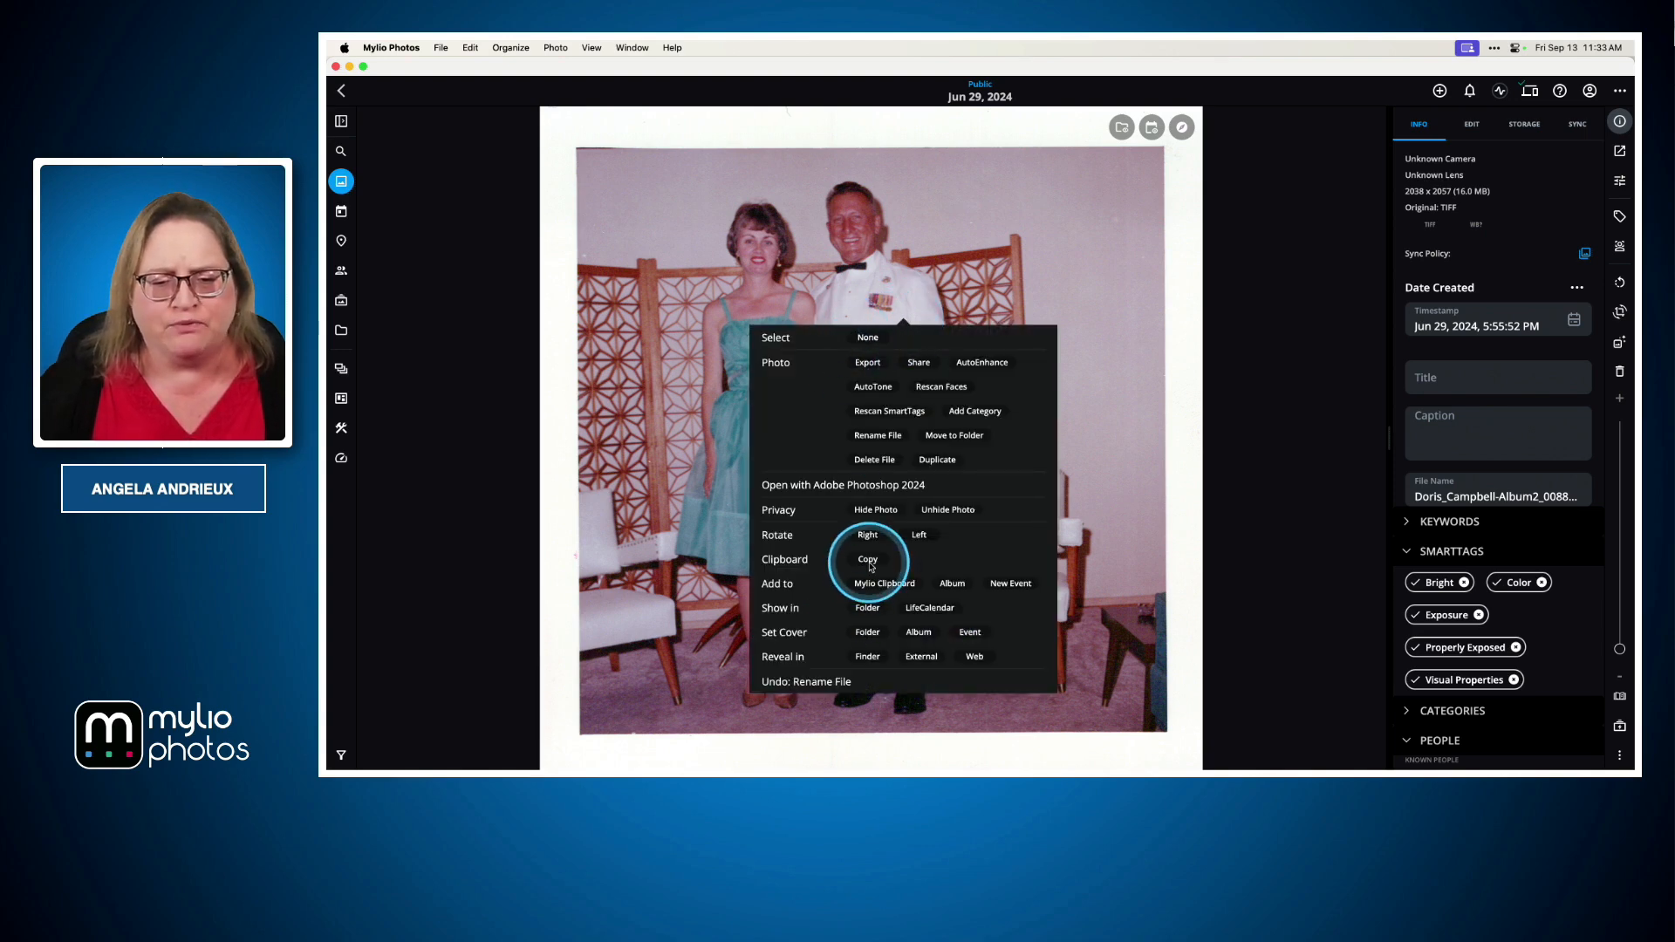
pyautogui.click(867, 559)
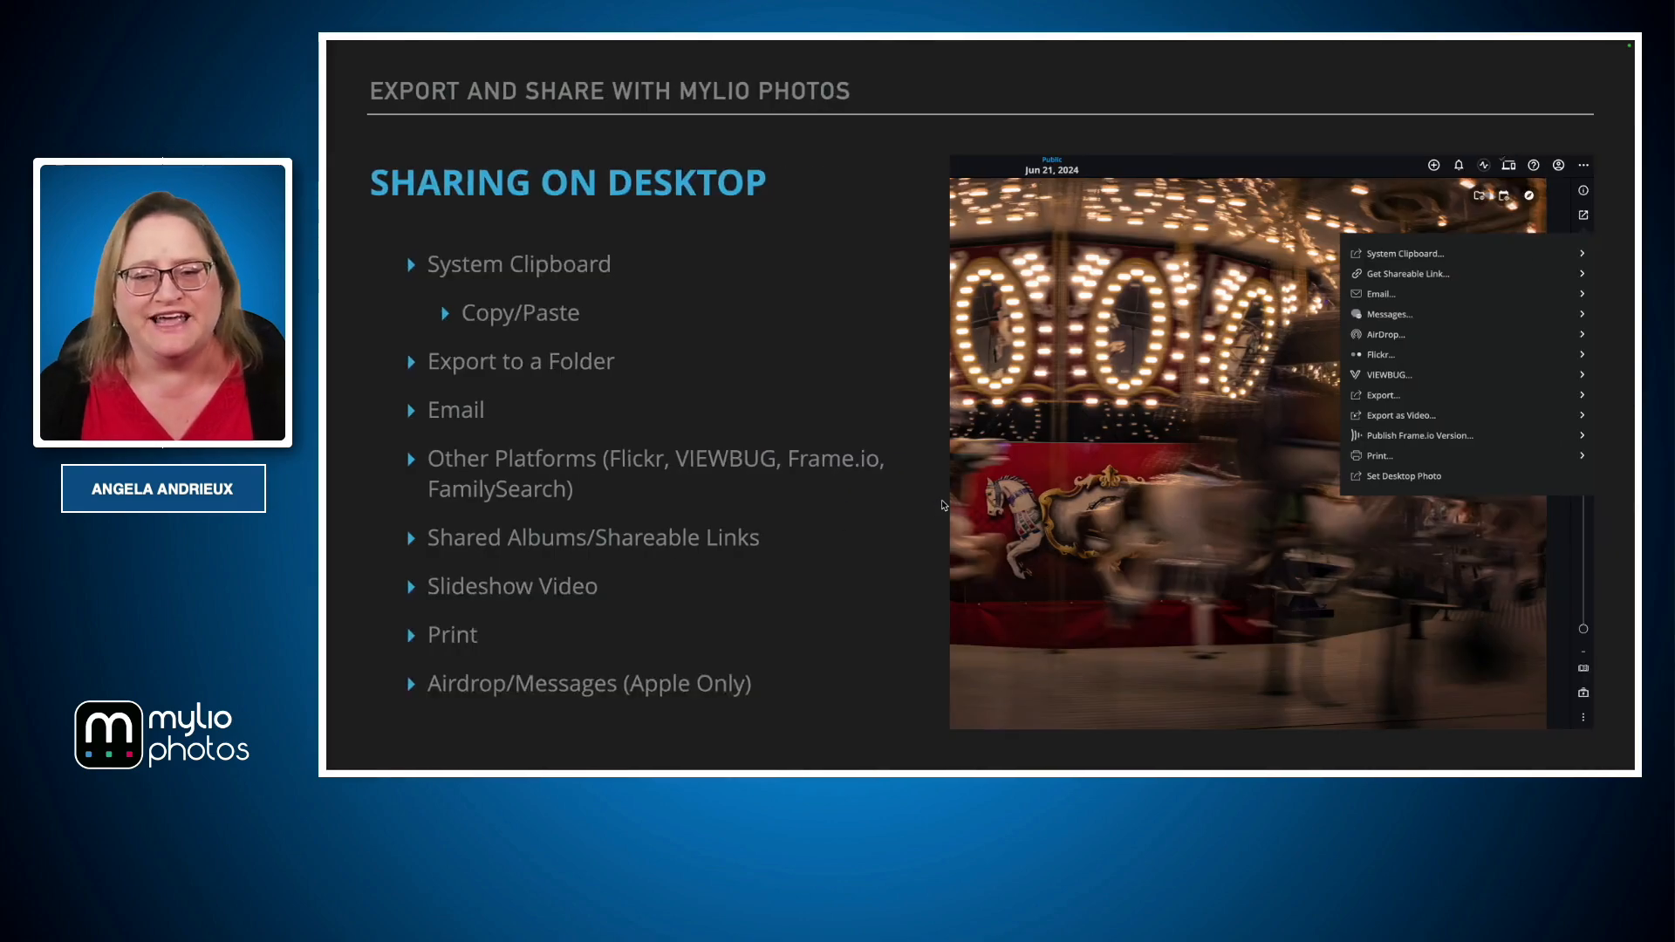
# Switch to Keynote, add a blank slide and paste the copied photo onto it
pyautogui.press('Escape')
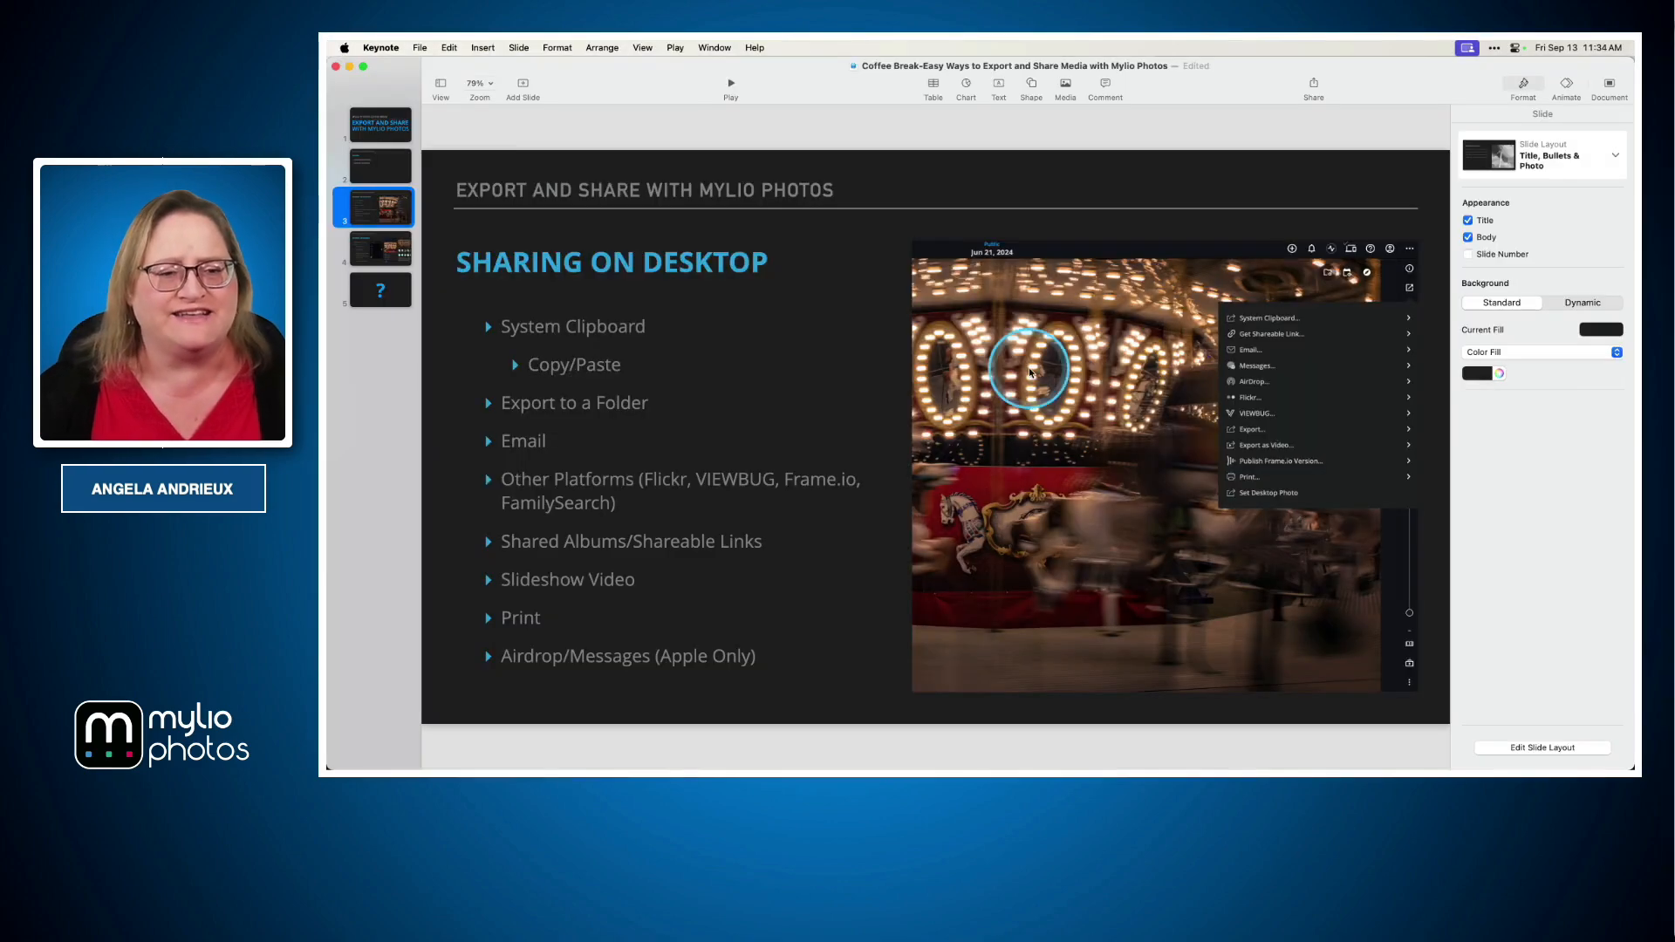
pyautogui.click(522, 85)
pyautogui.click(617, 409)
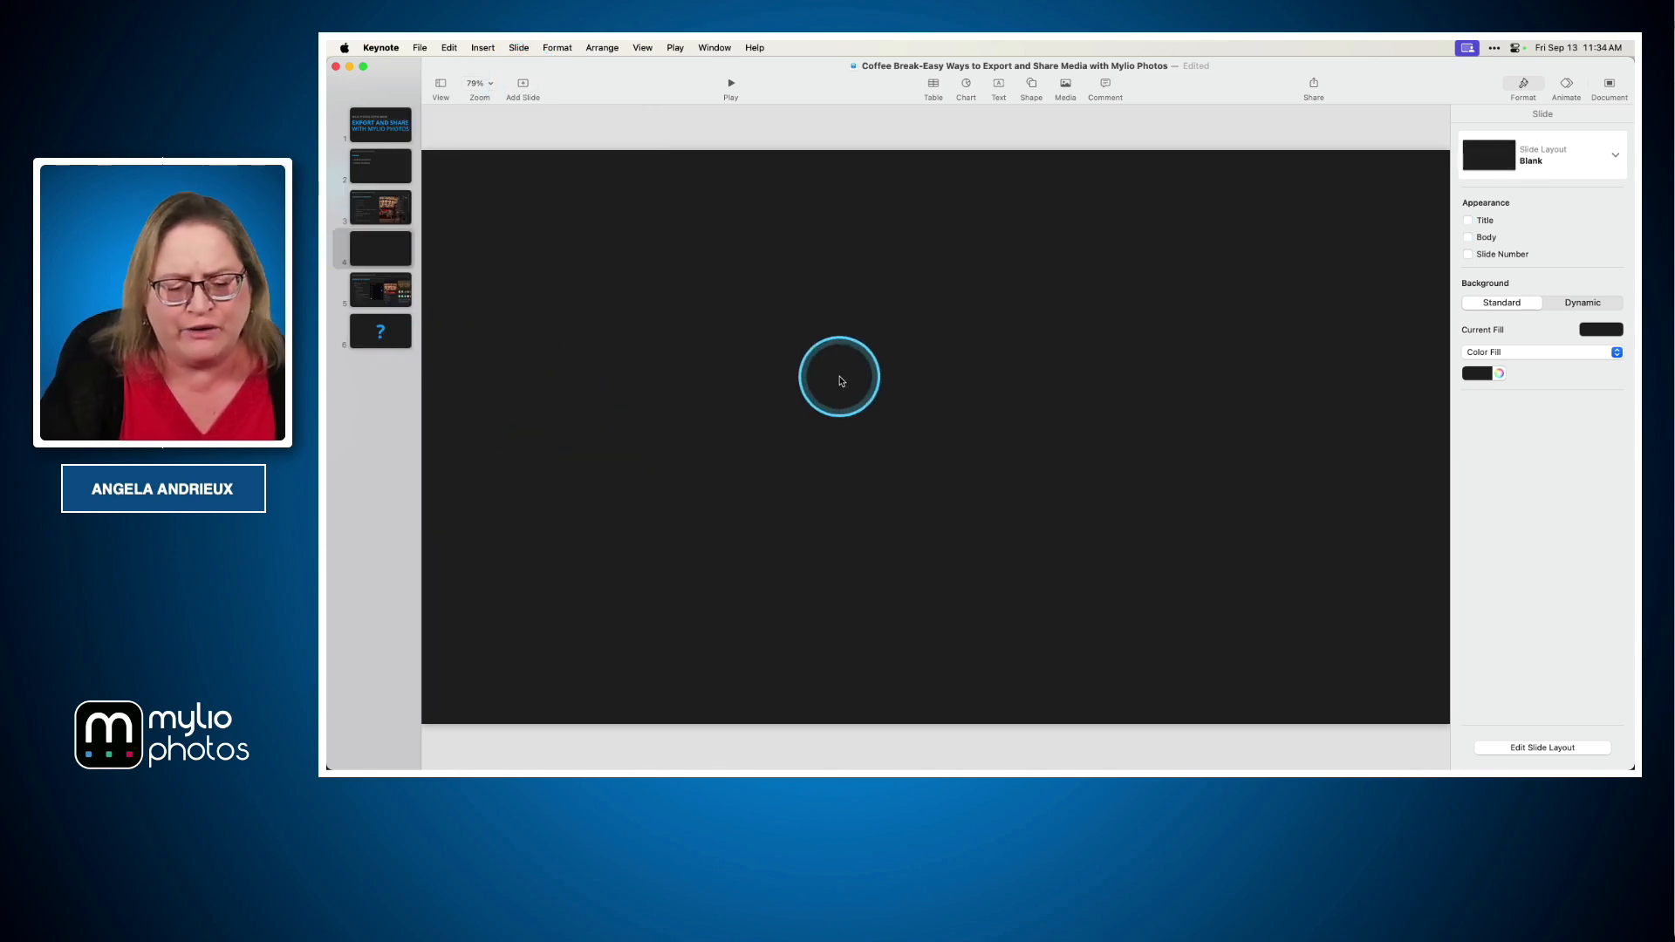
pyautogui.press('super+v')
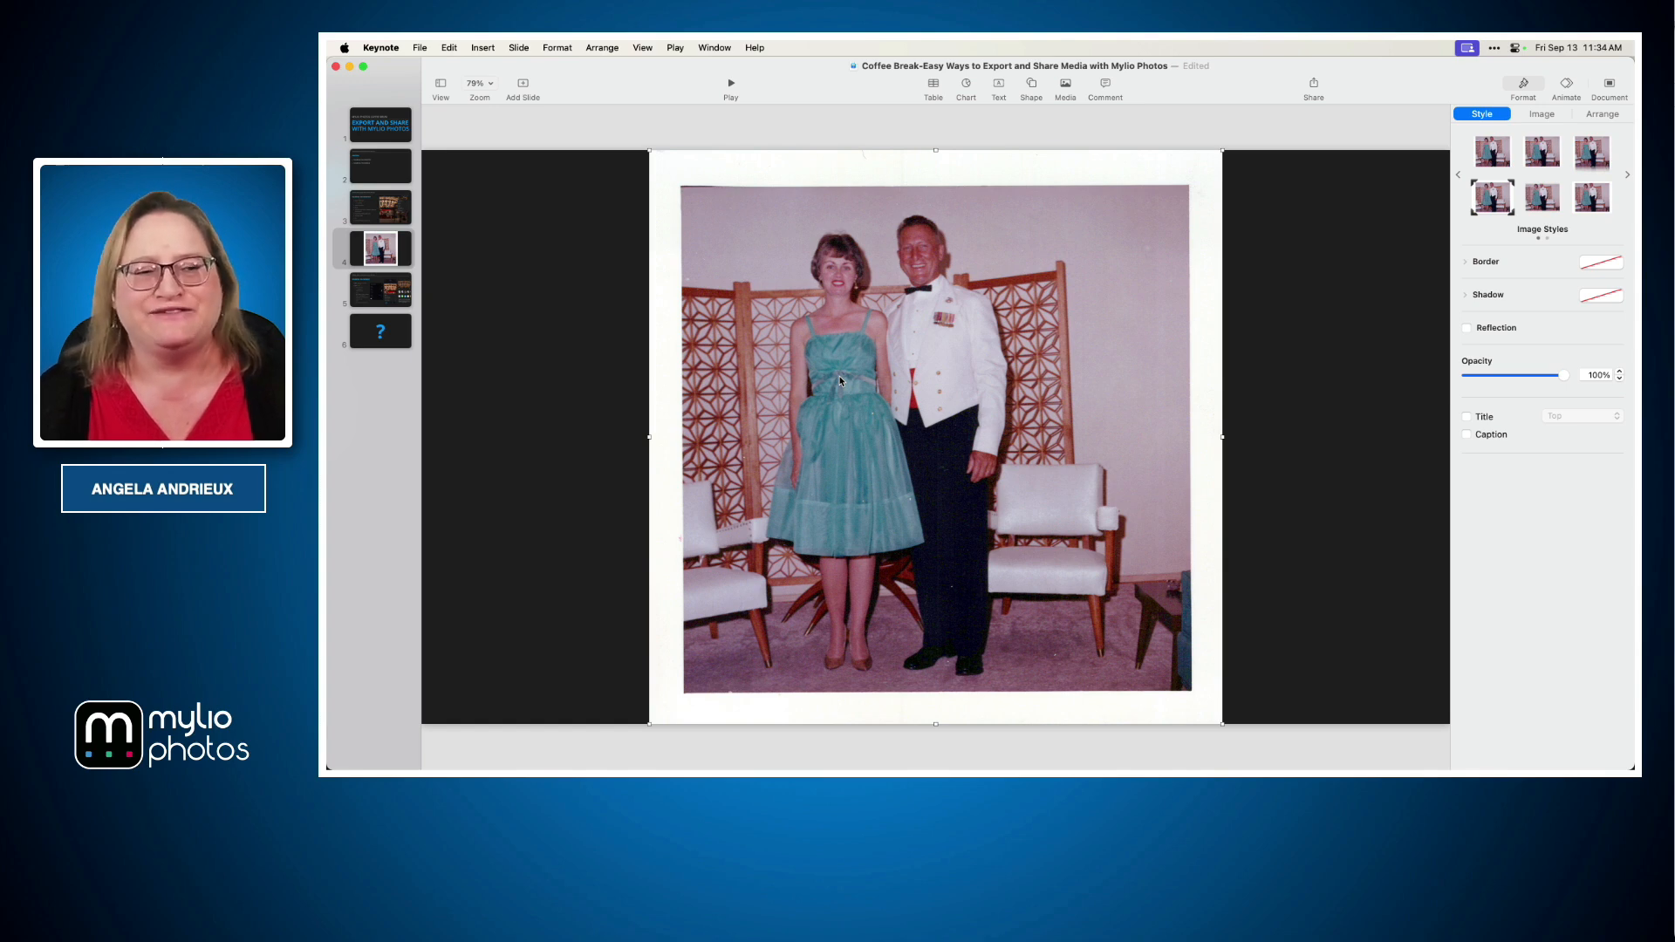
# Select the Sharing on Desktop slide and play the presentation from it
pyautogui.click(397, 208)
pyautogui.click(734, 83)
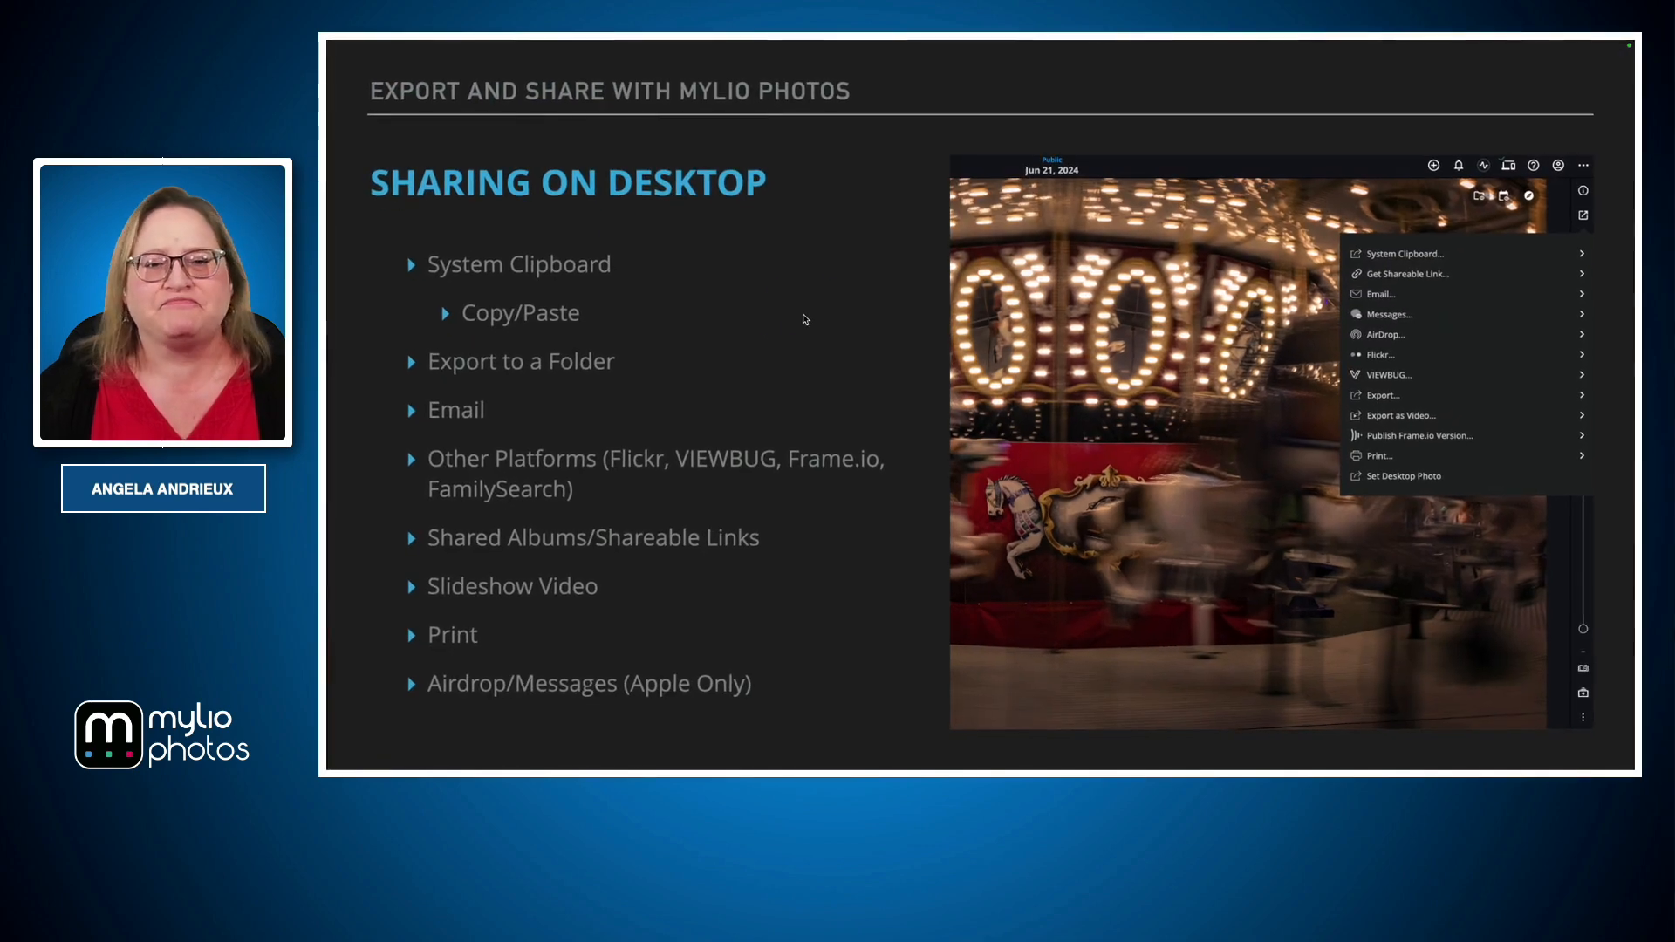
# Return to Mylio Photos and open the System Clipboard sharing options for the photo
pyautogui.hotkey('ctrl', 'Left')
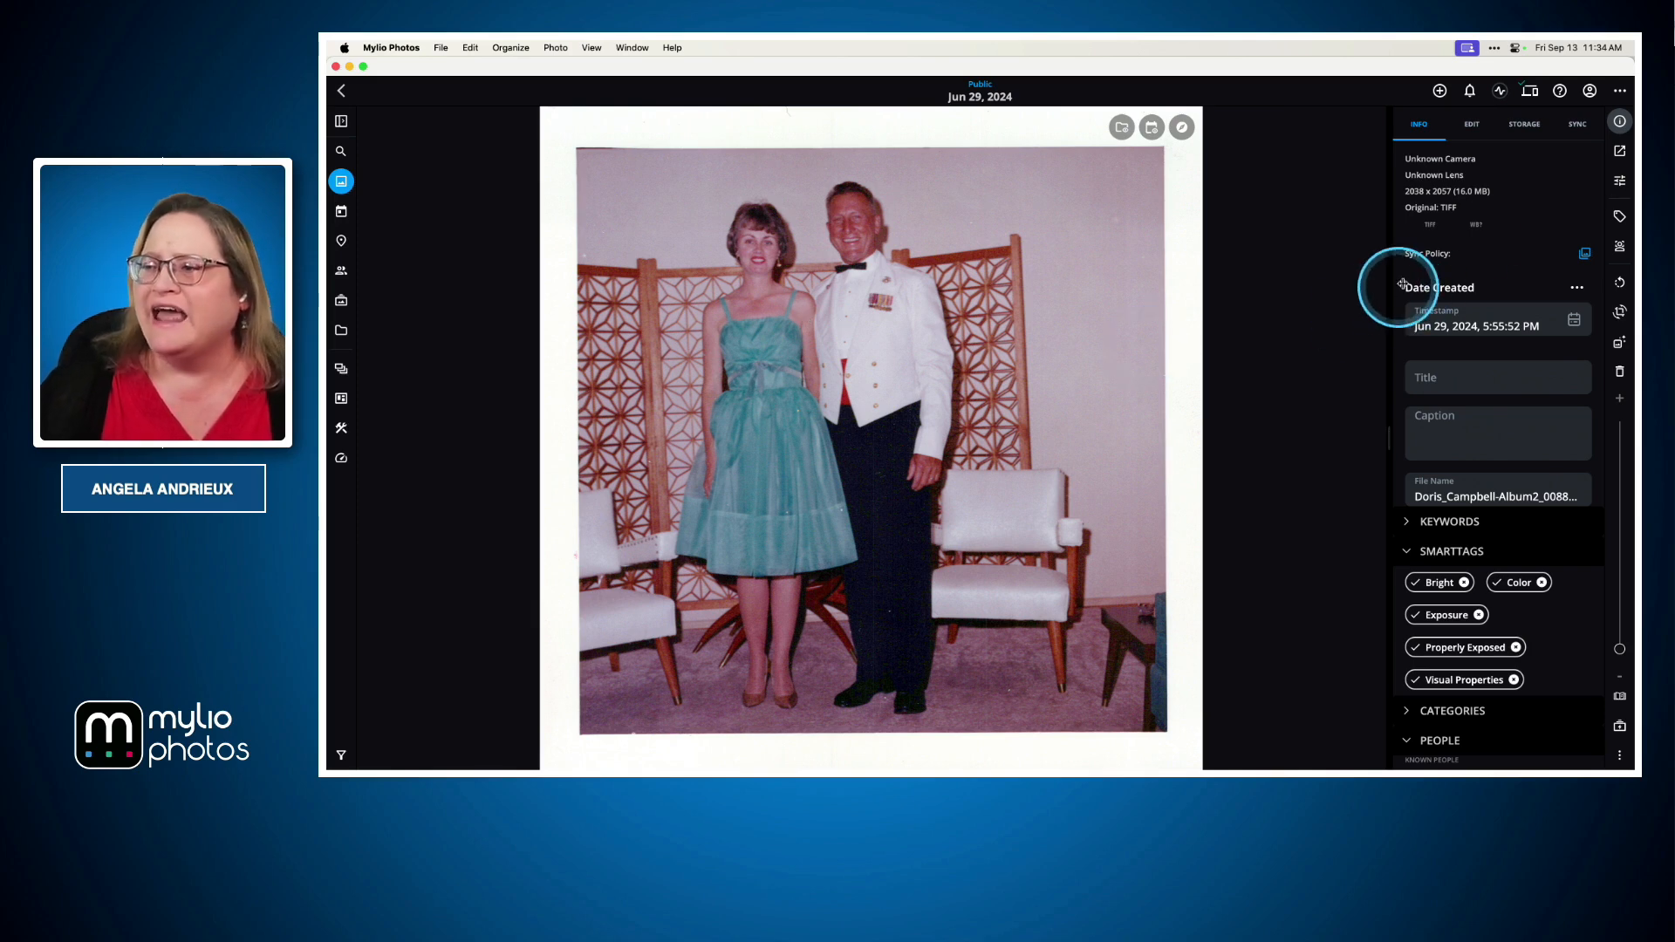
pyautogui.click(1622, 155)
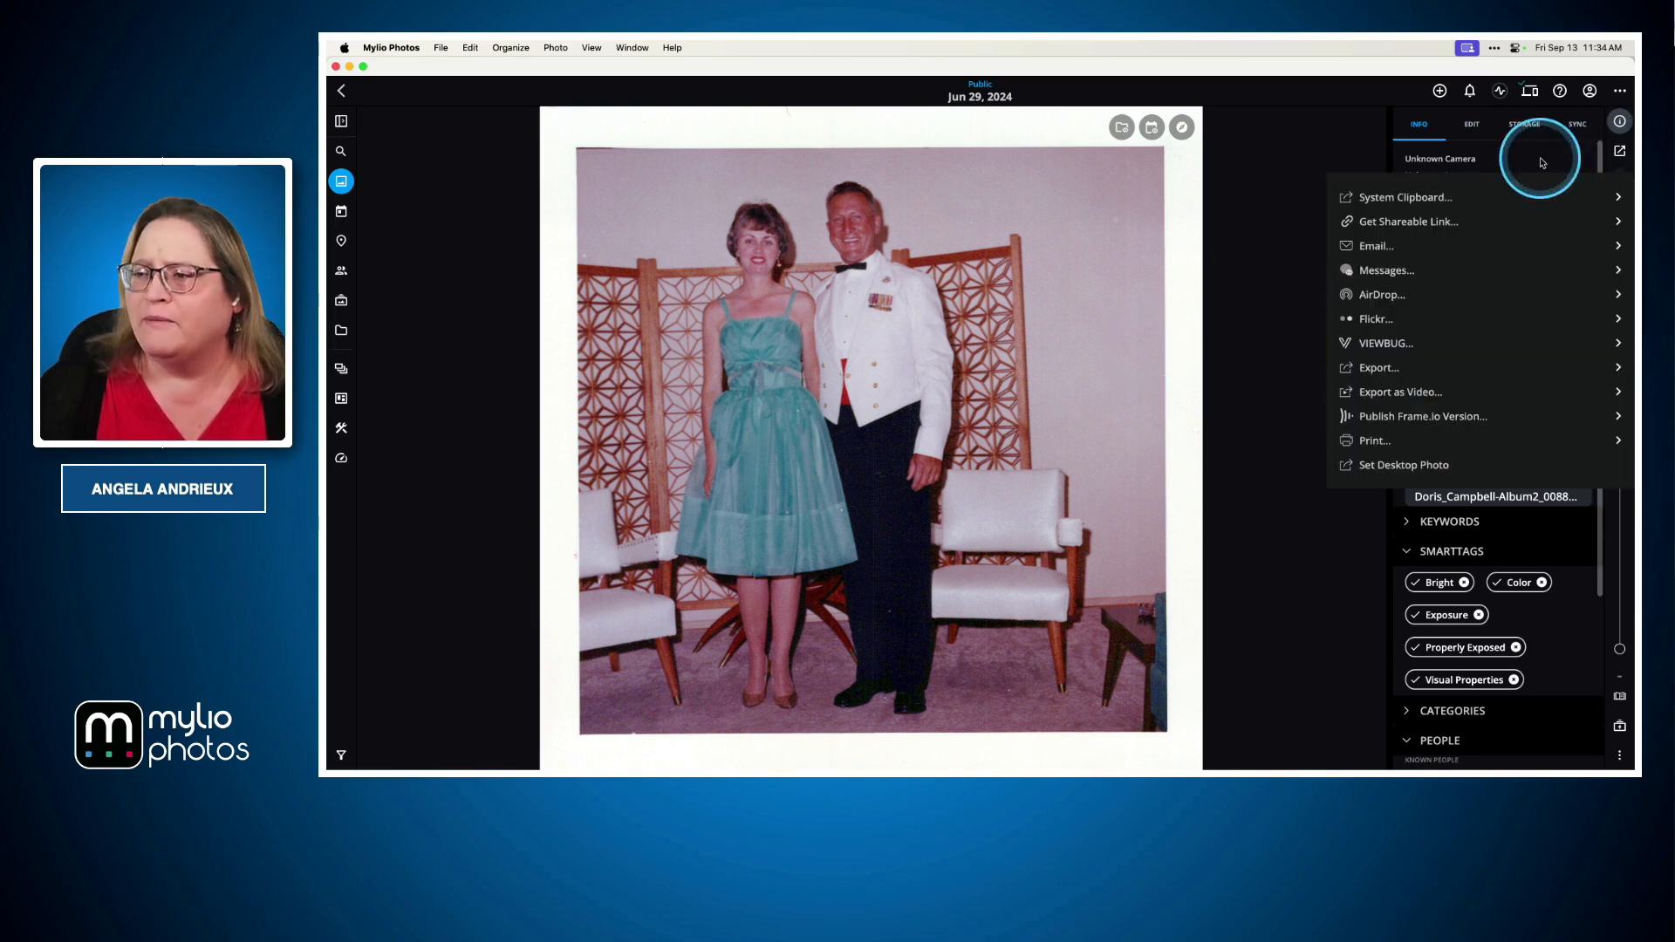
pyautogui.click(1456, 199)
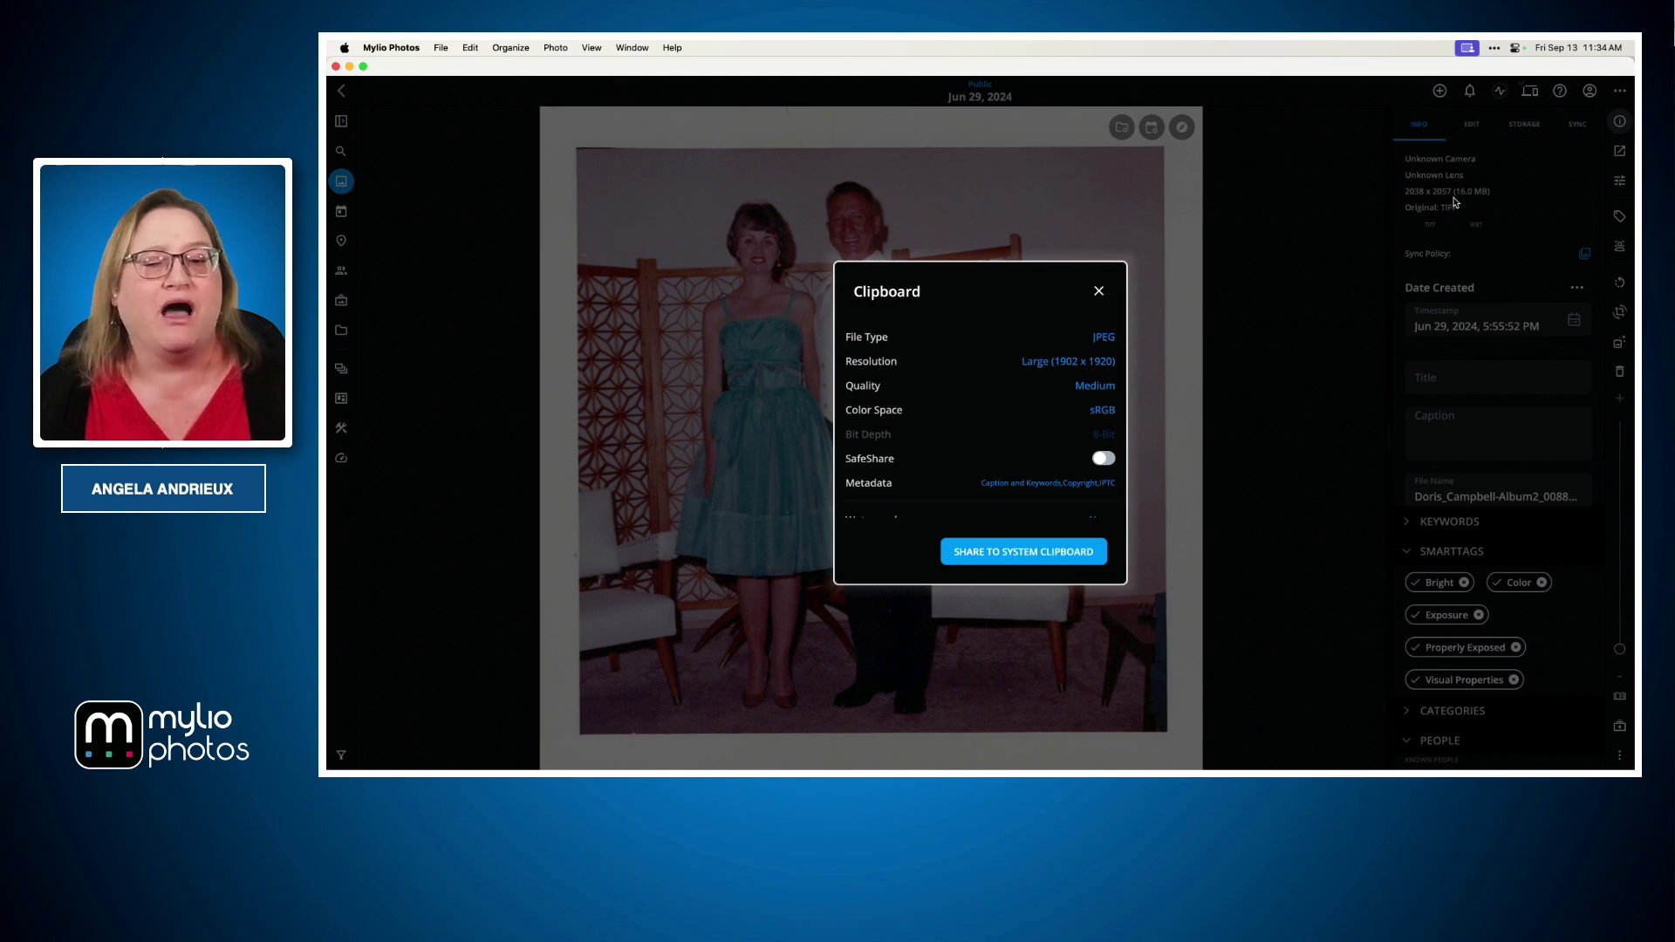
pyautogui.click(1060, 368)
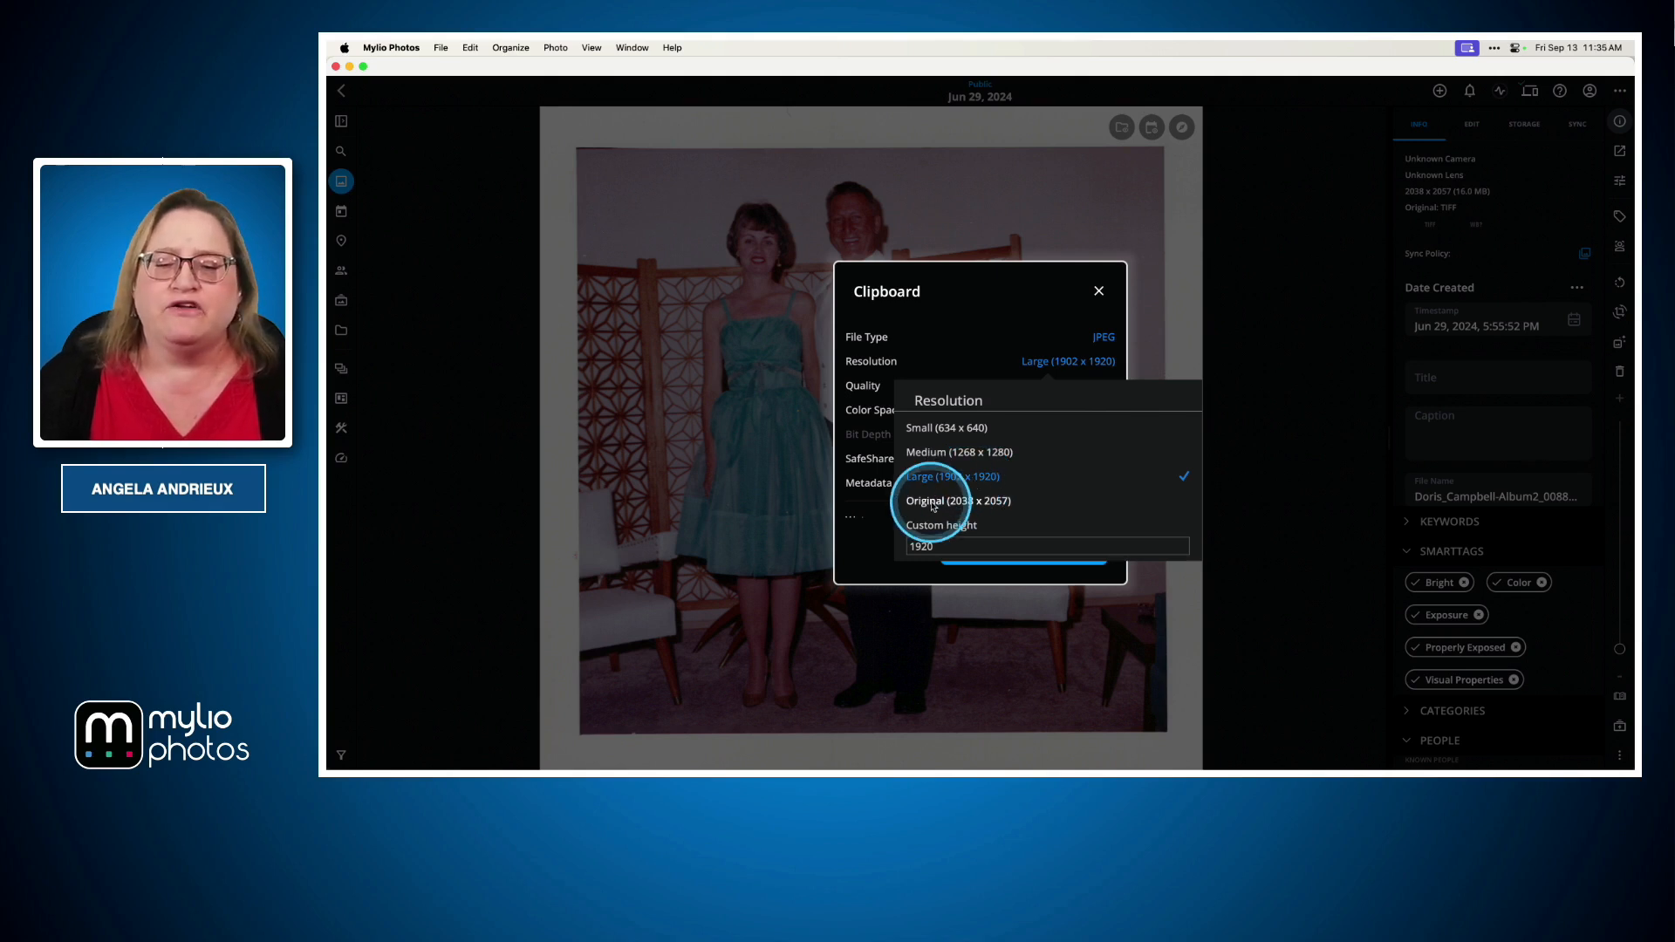
pyautogui.click(989, 508)
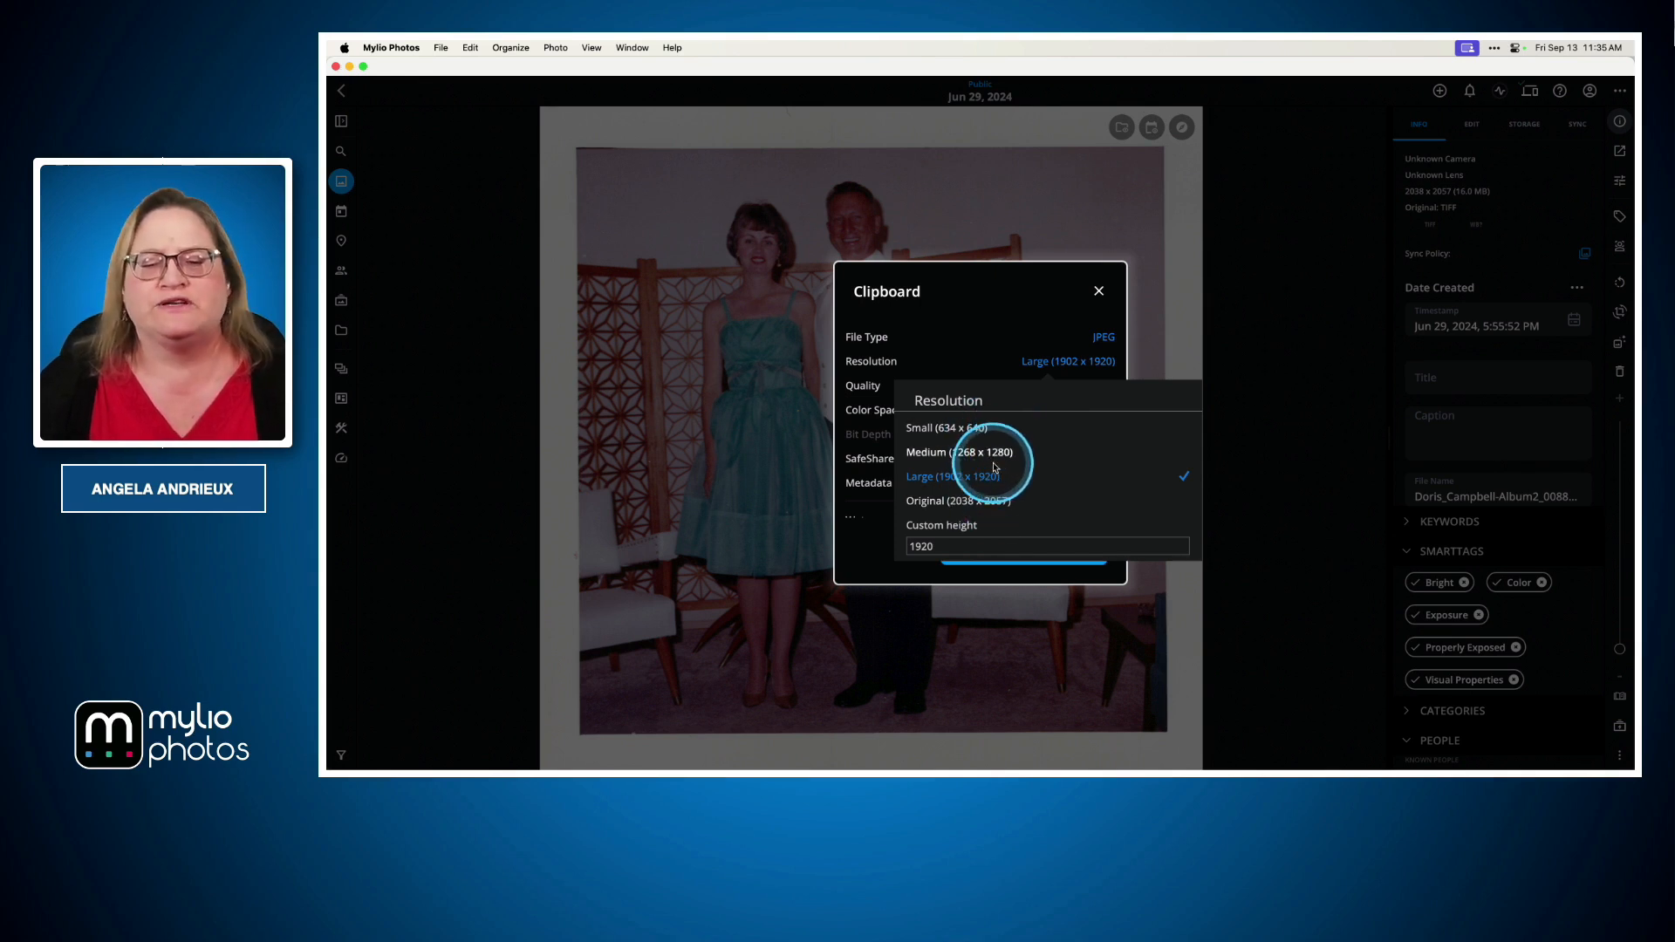
pyautogui.click(960, 479)
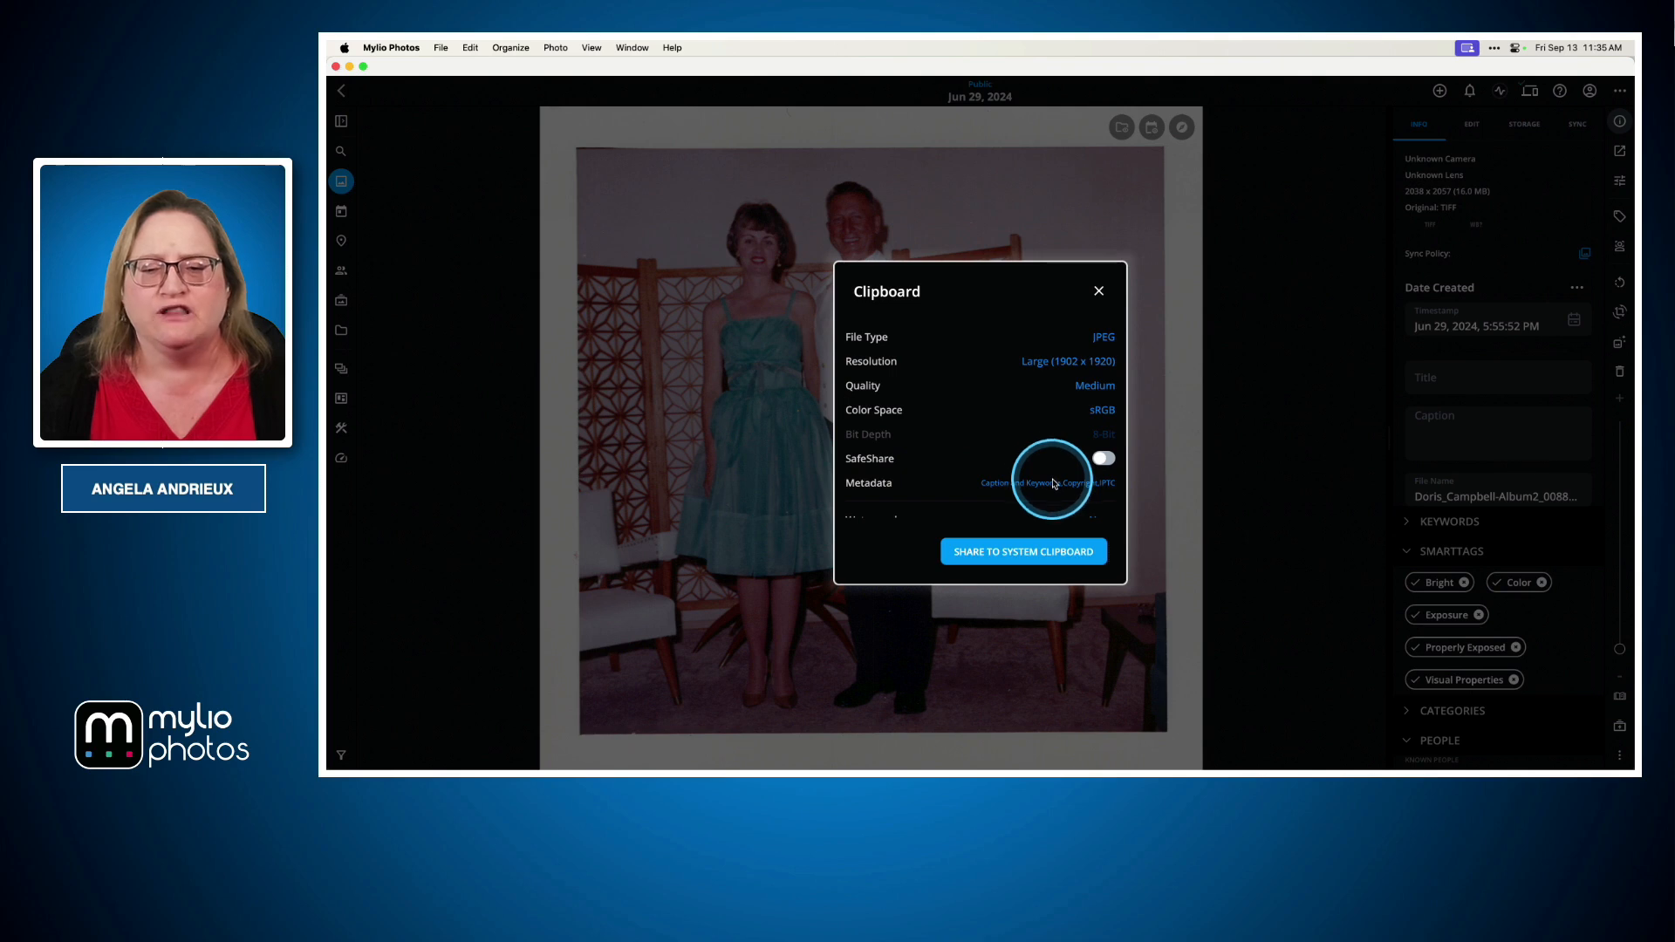
# Set the clipboard quality to High and keep the color space at sRGB
pyautogui.click(1092, 388)
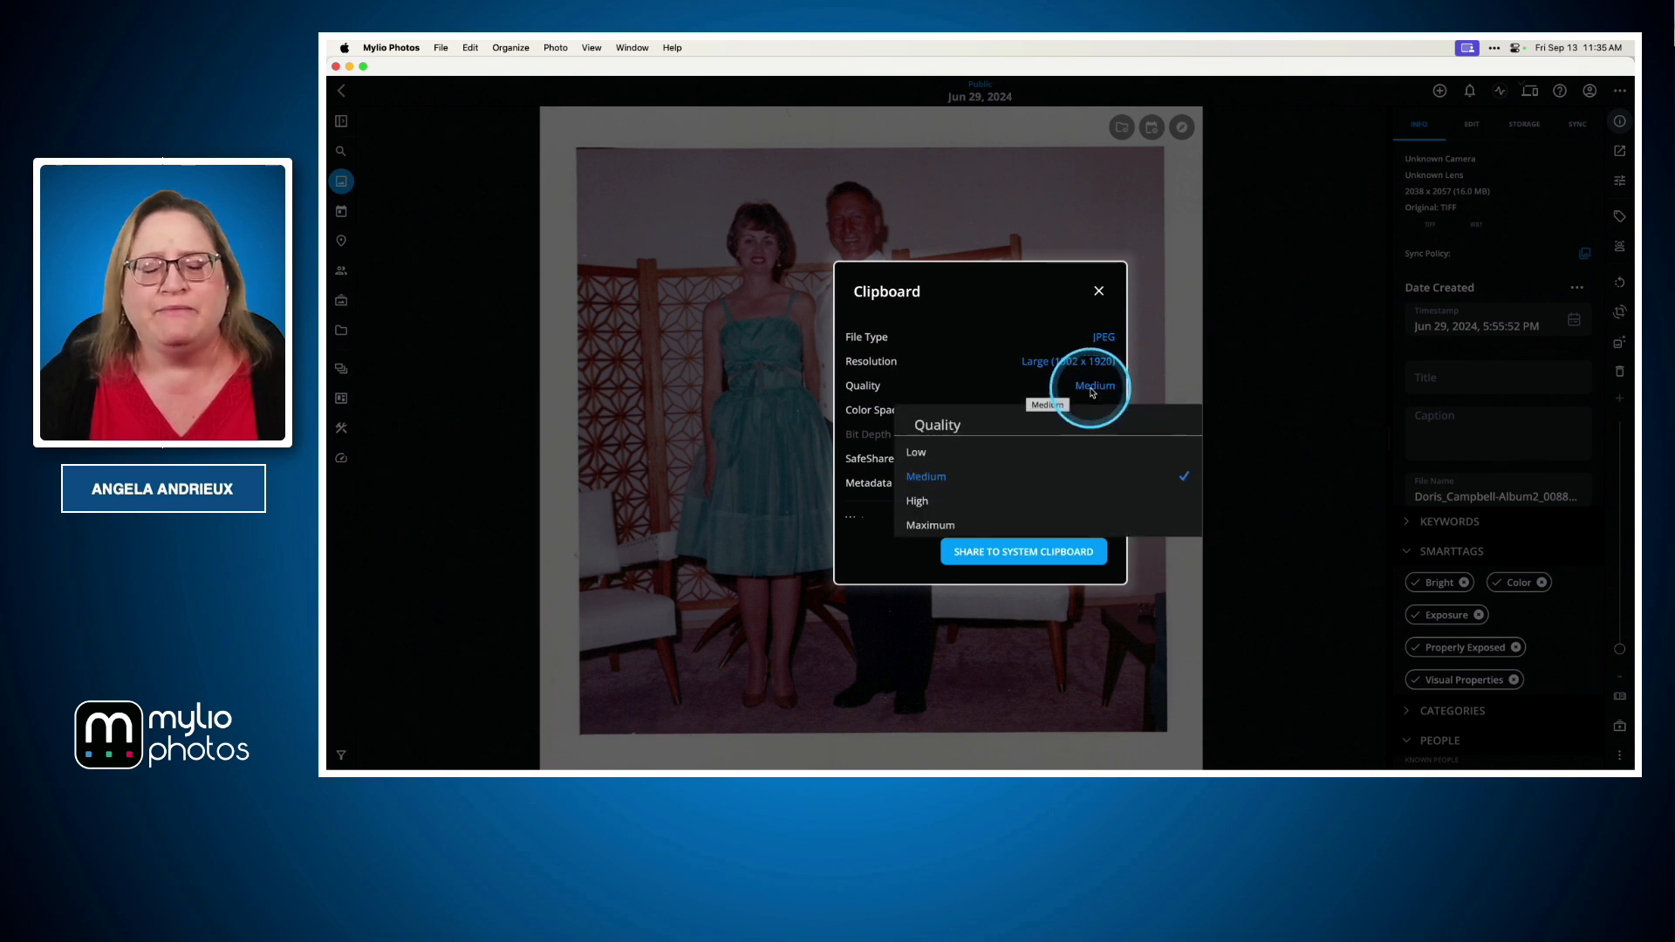
pyautogui.click(922, 501)
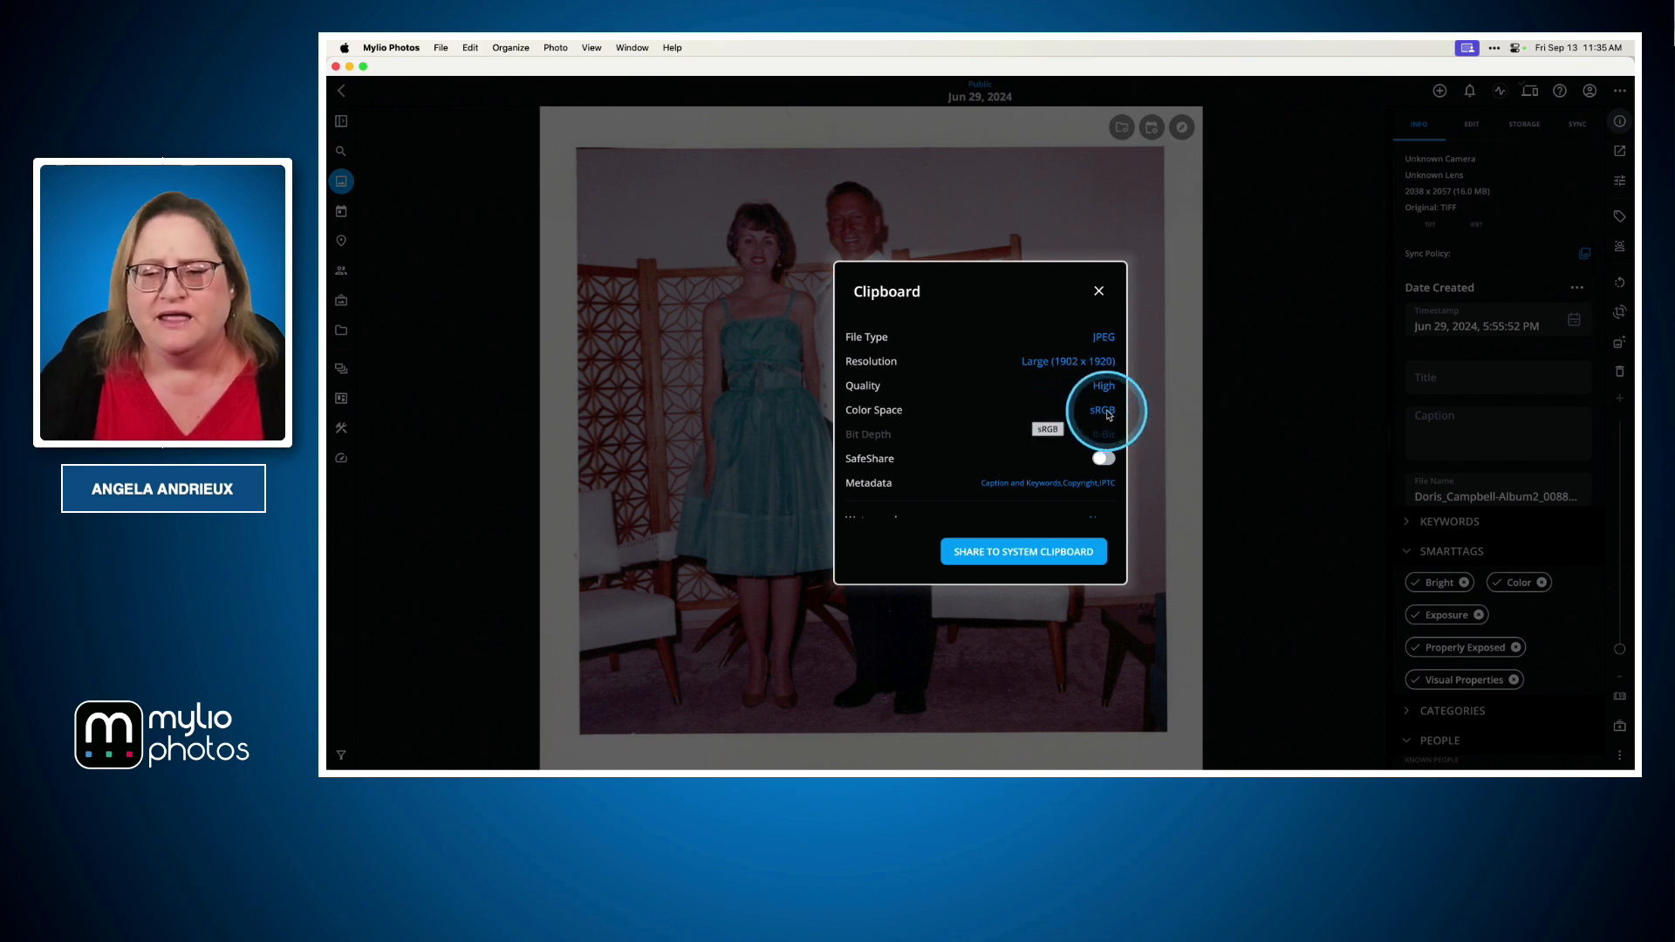
pyautogui.click(1103, 412)
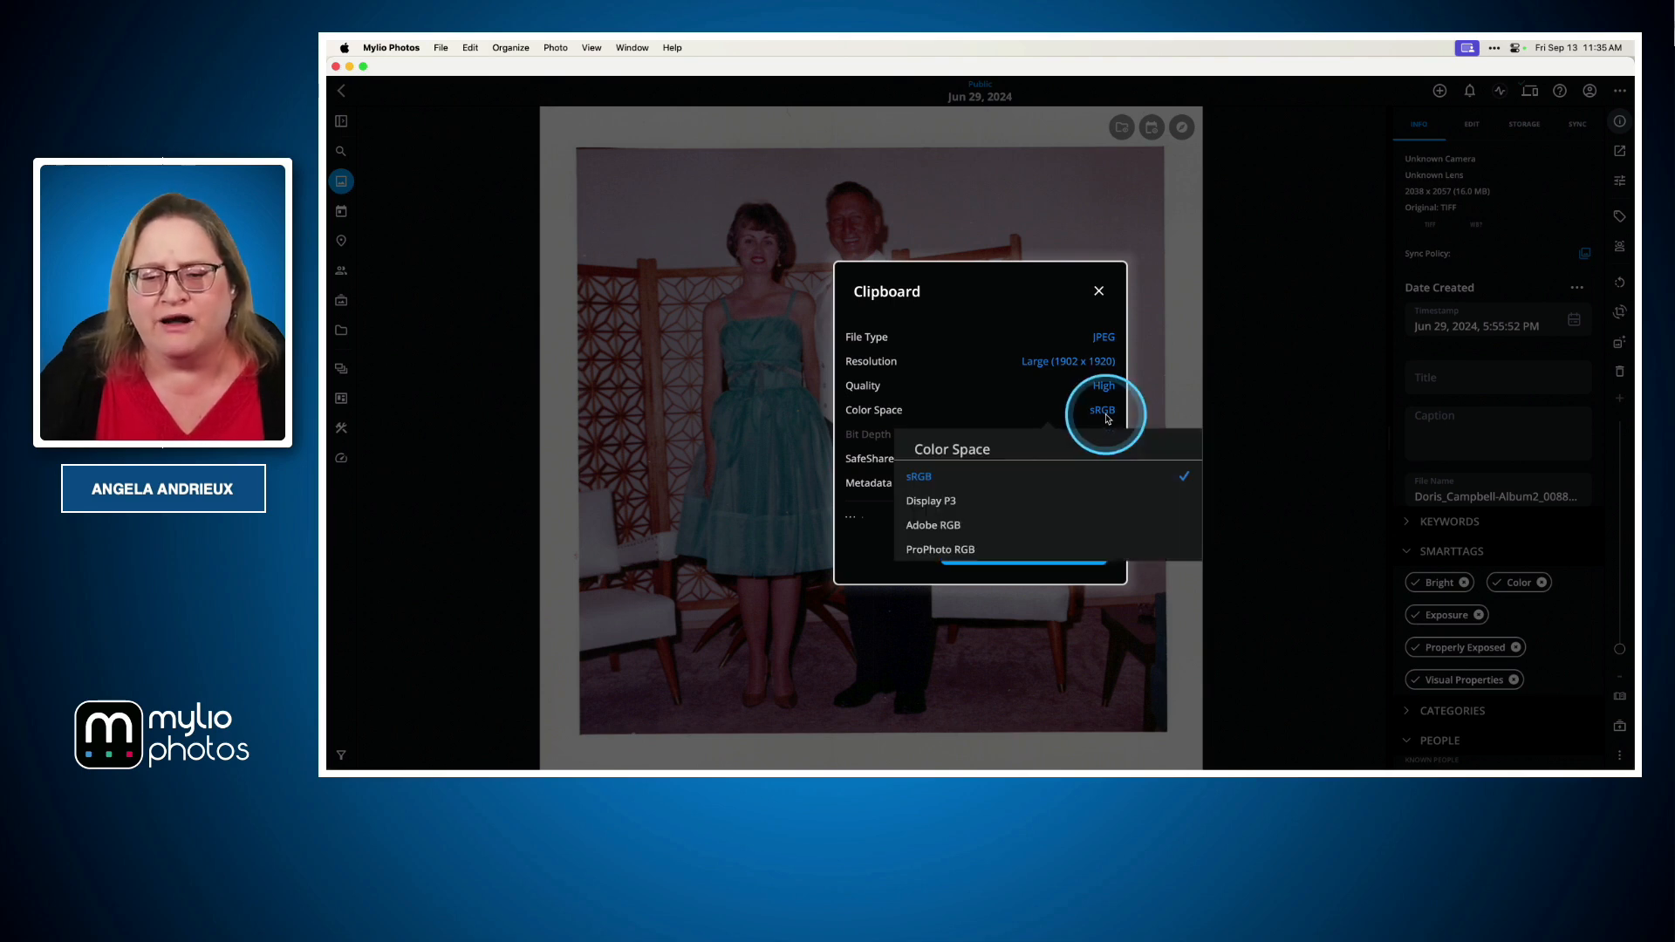
pyautogui.click(1109, 419)
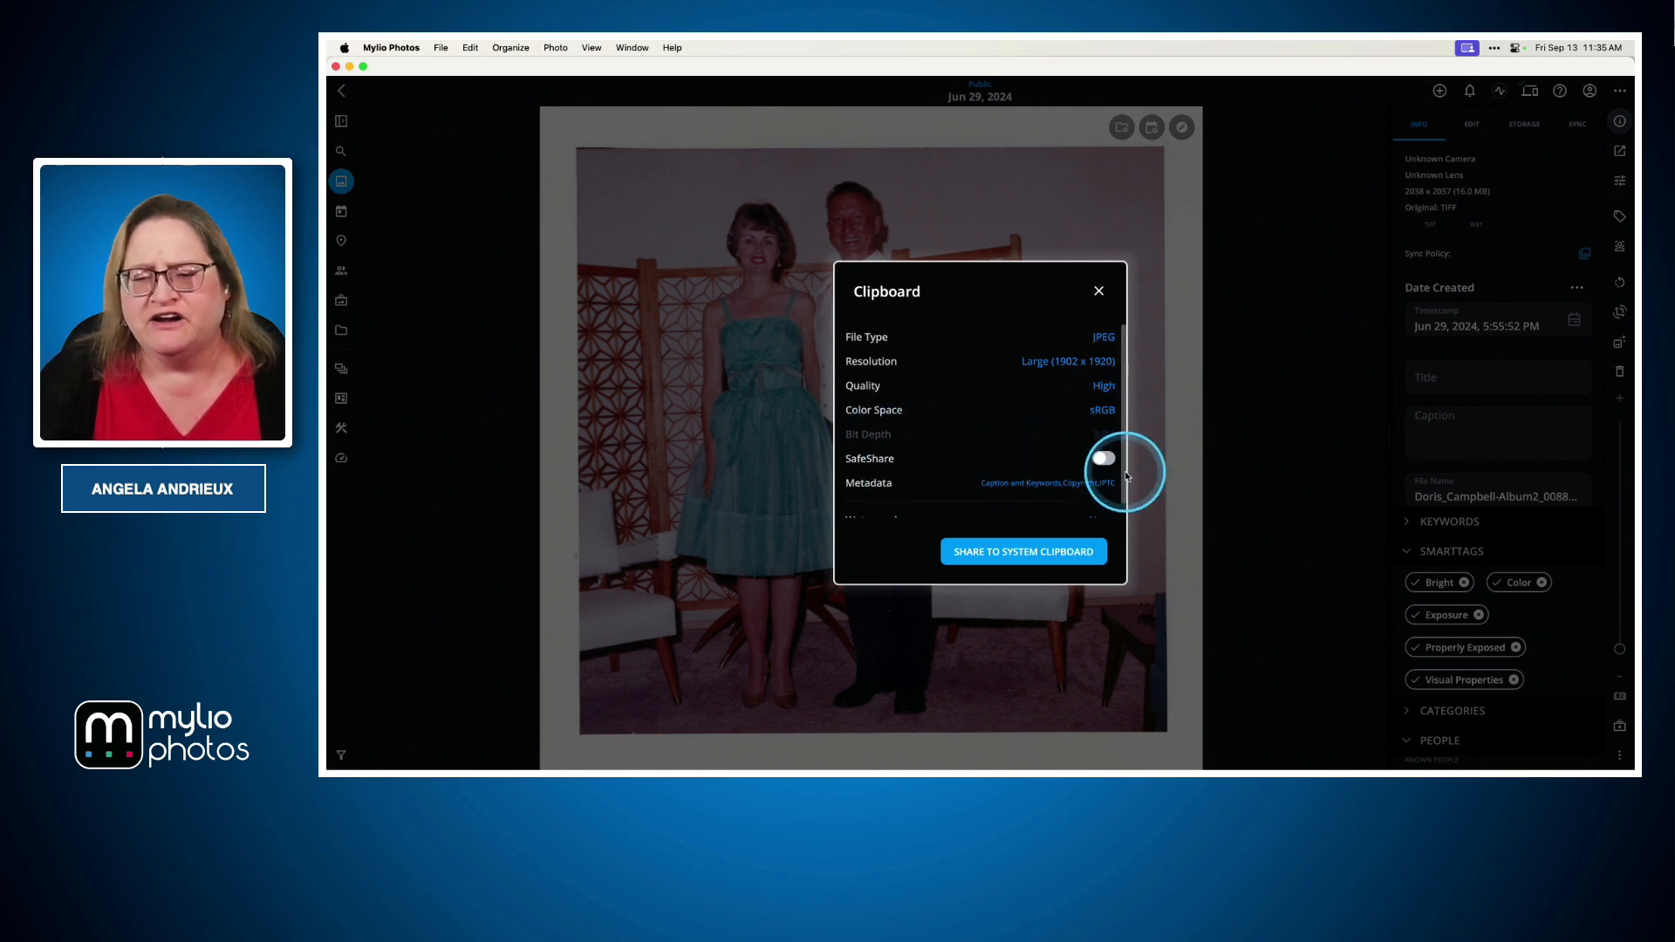
# Enable People and Places in the clipboard metadata options
pyautogui.click(1102, 459)
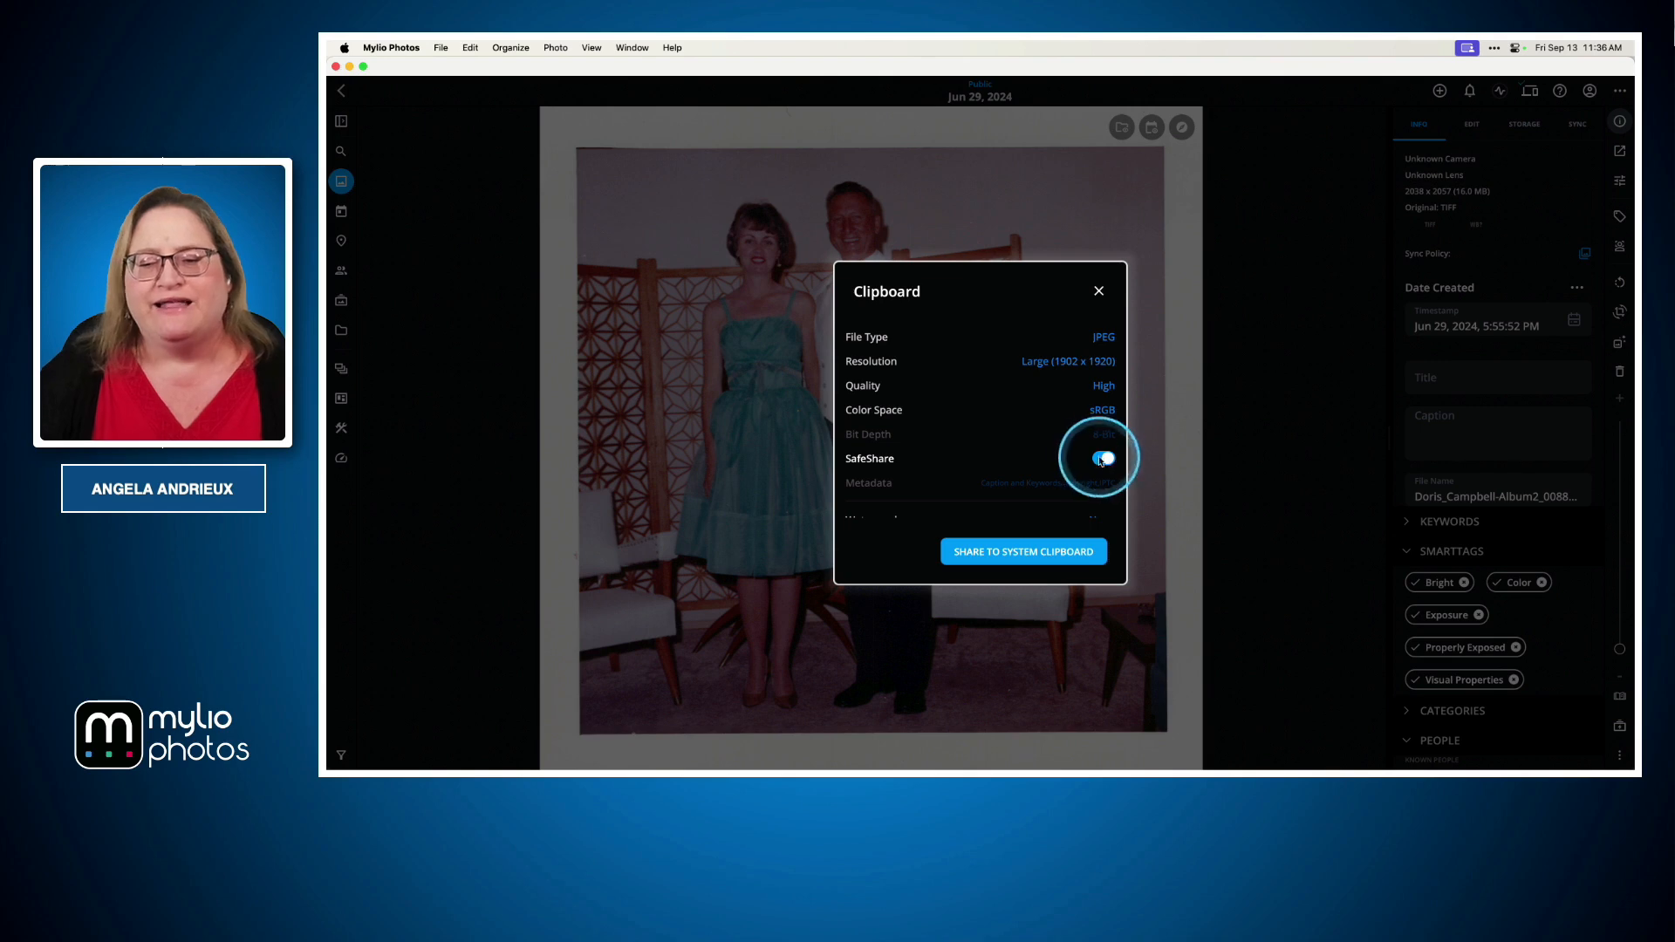
pyautogui.click(1104, 460)
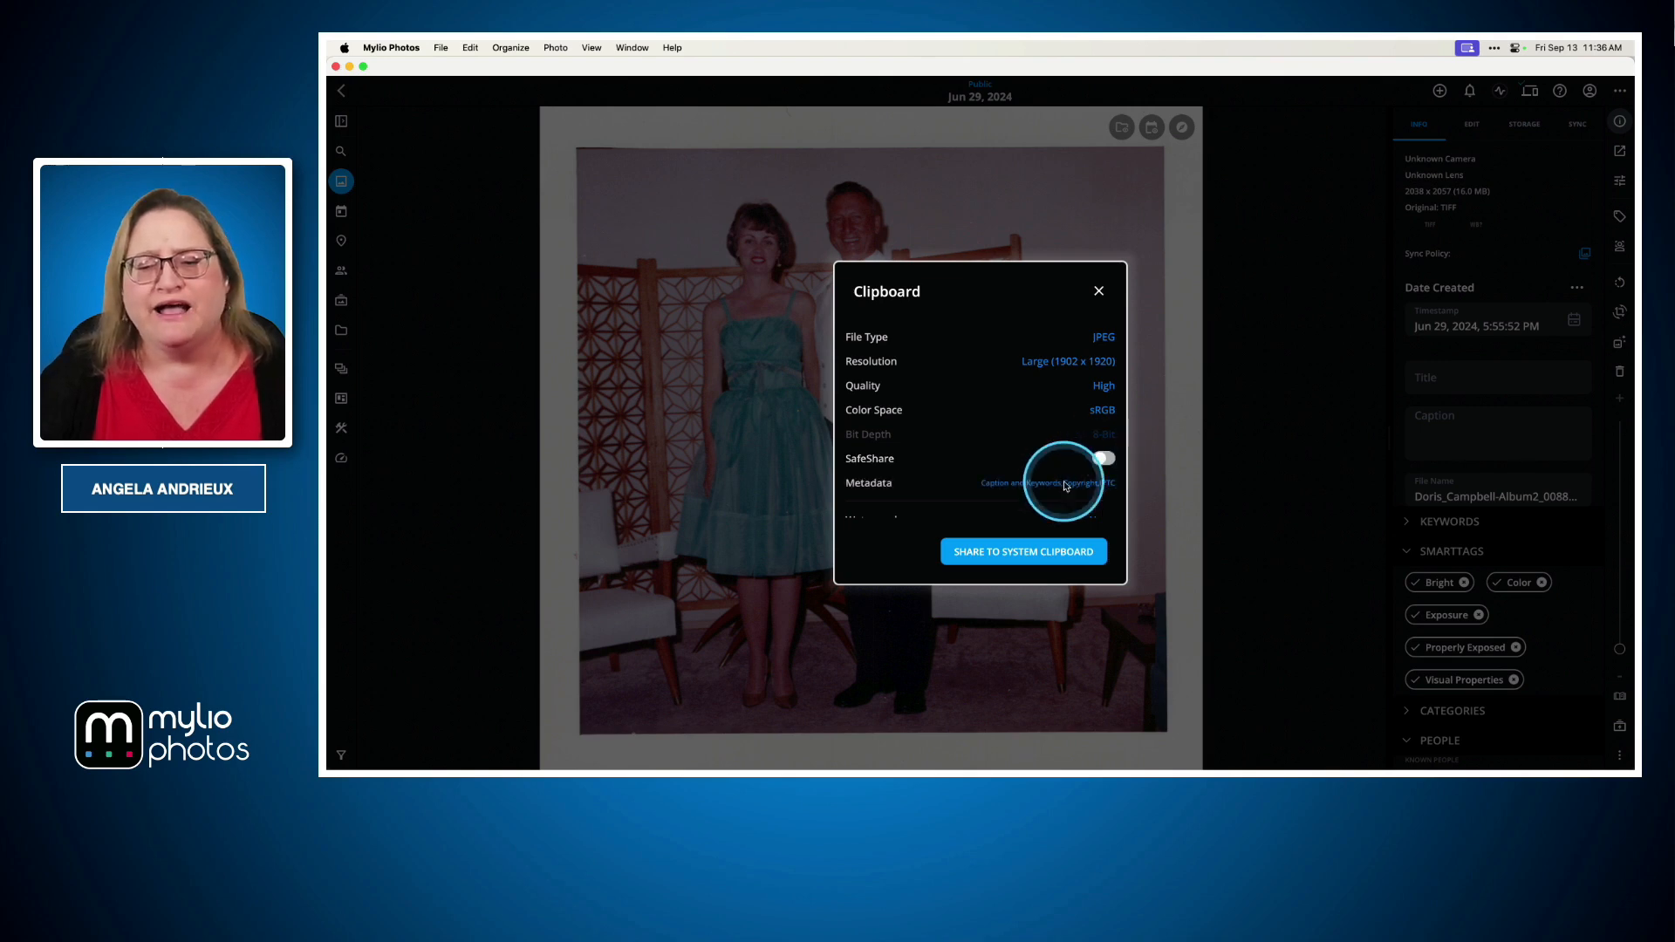
pyautogui.click(1006, 493)
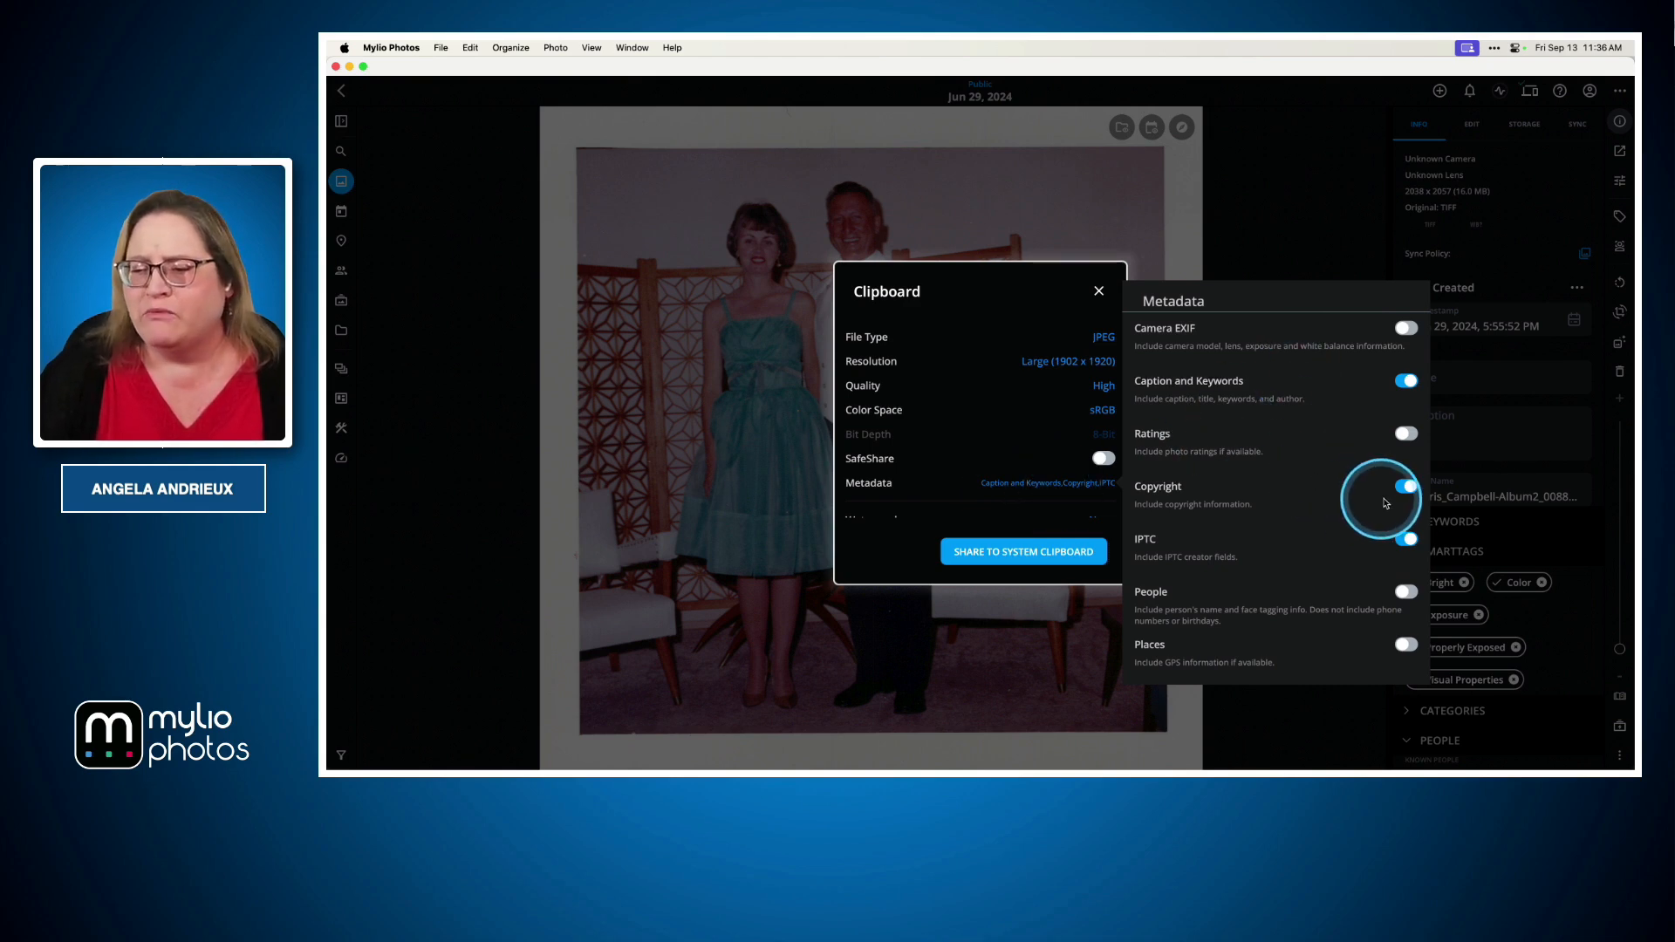
pyautogui.click(1401, 593)
pyautogui.click(1415, 653)
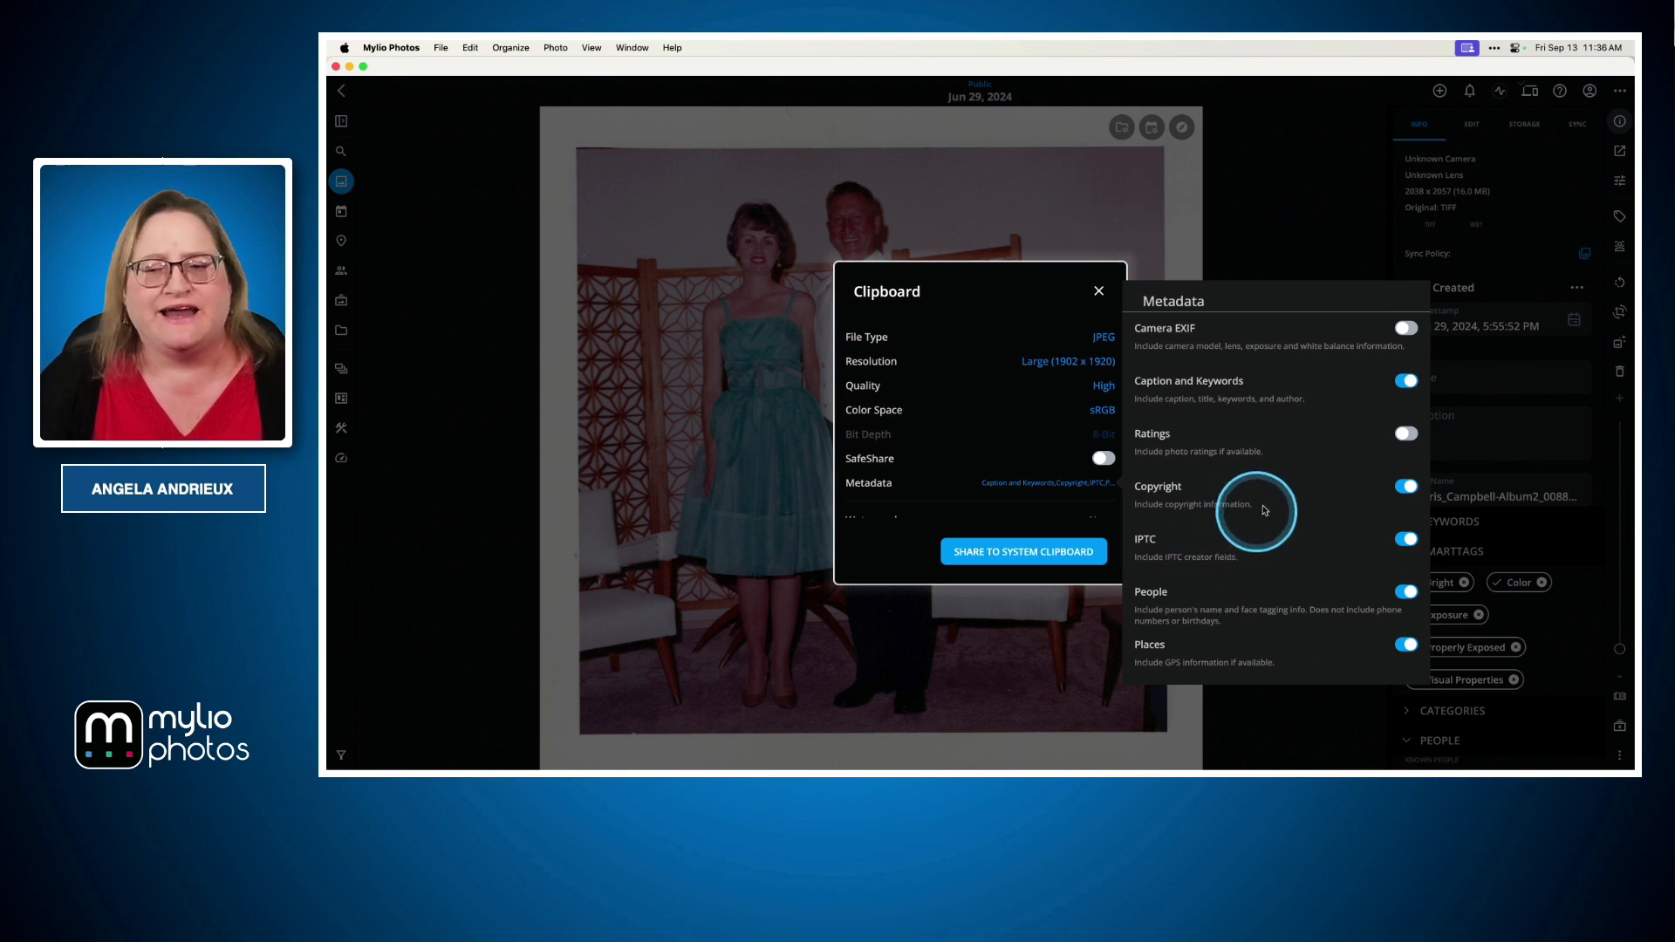
pyautogui.click(1028, 440)
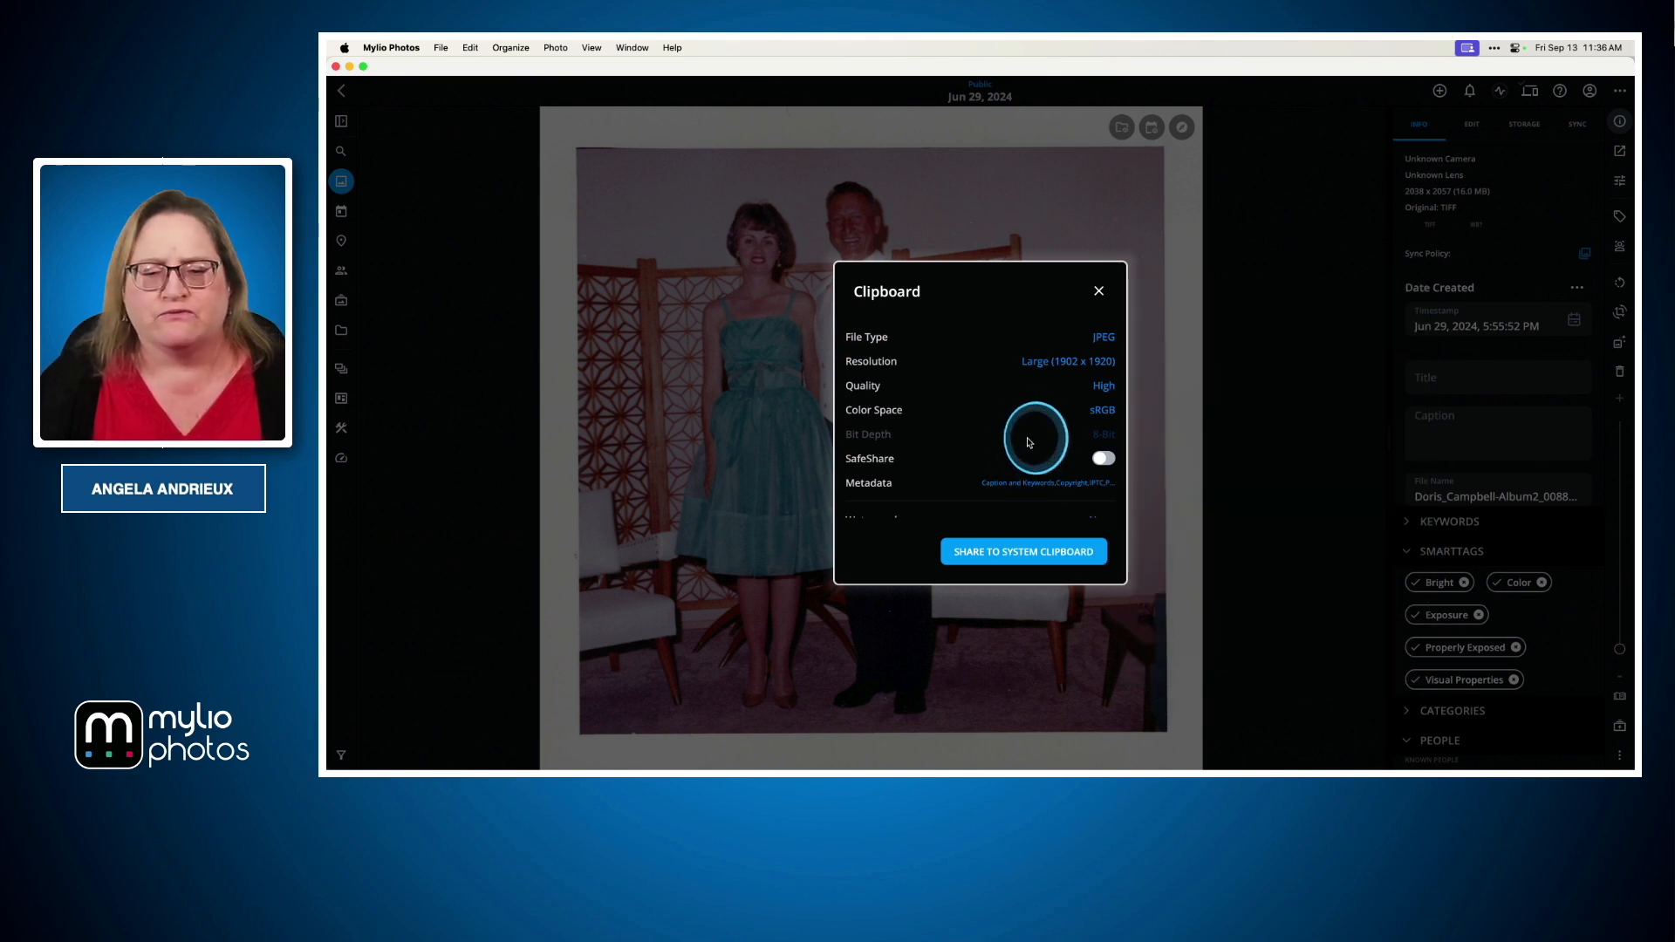
# Keep the watermark at None and share the photo to the system clipboard
pyautogui.scroll(-1, 1028, 446)
pyautogui.scroll(-1, 1028, 444)
pyautogui.scroll(2, 1021, 441)
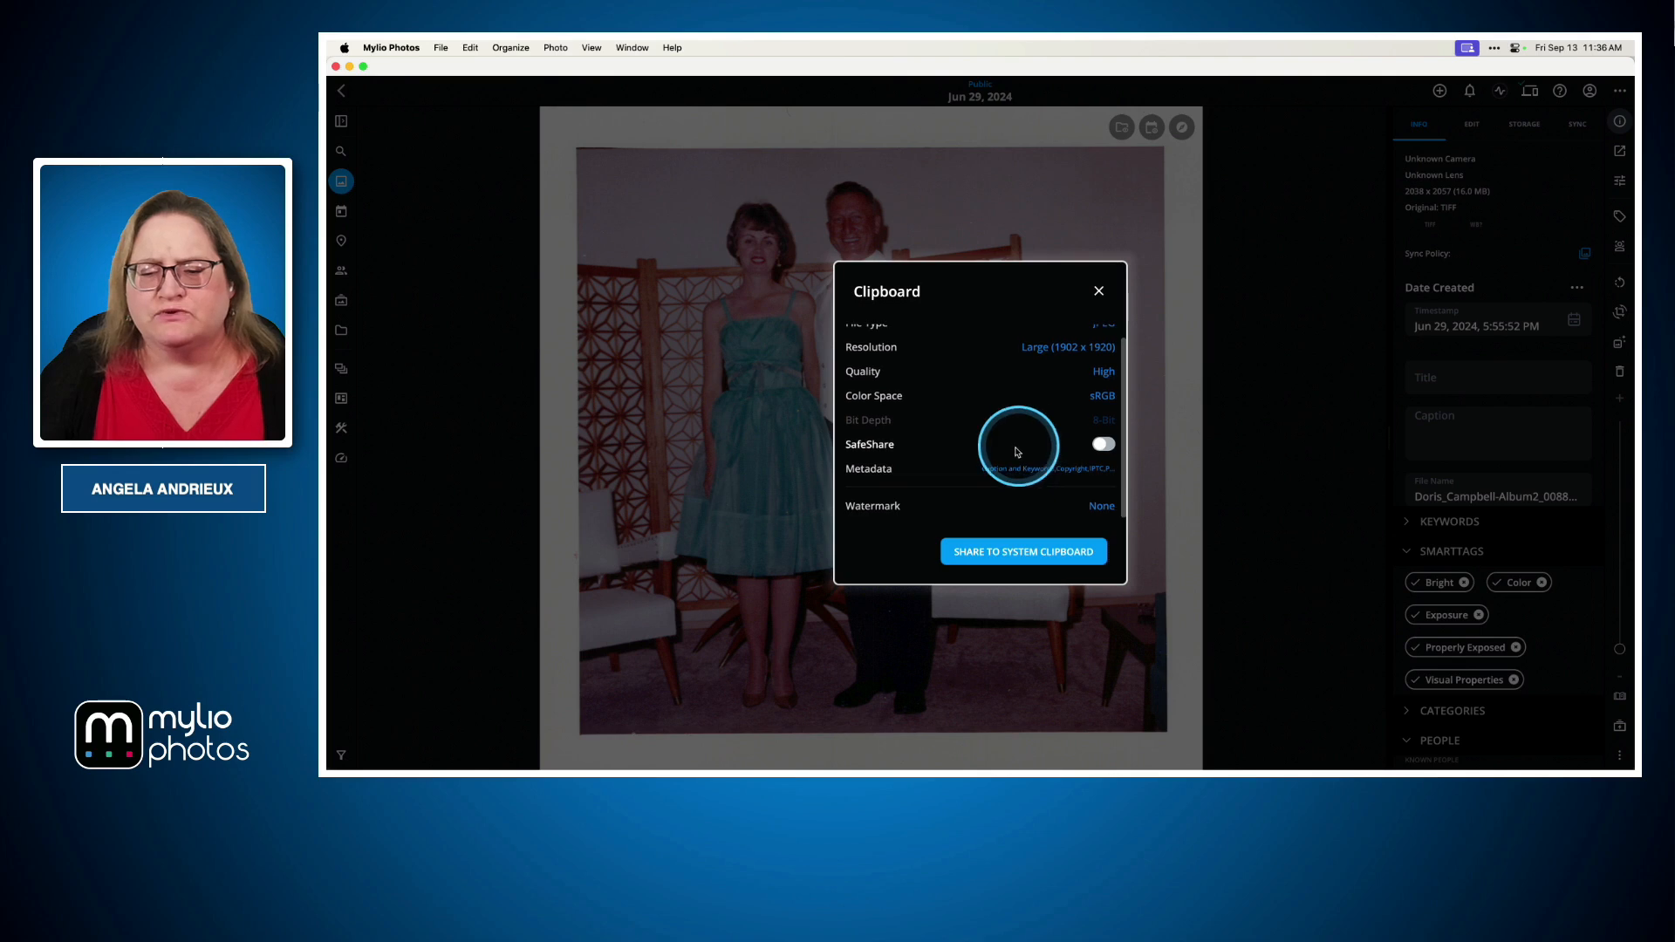
pyautogui.click(1098, 507)
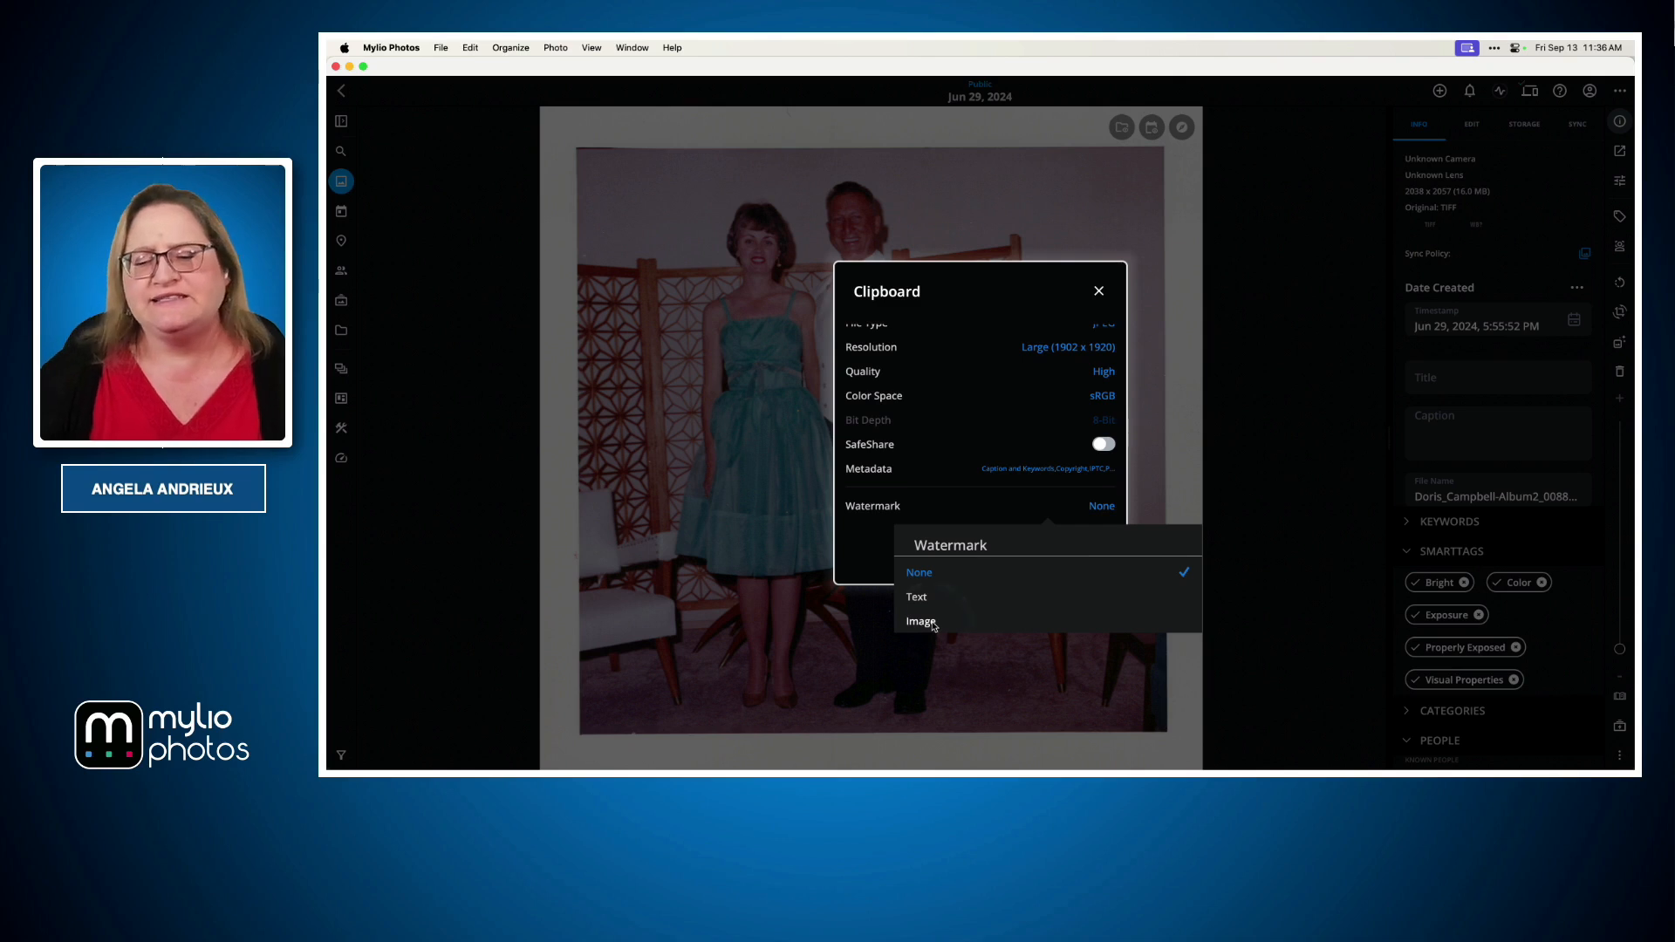
pyautogui.click(930, 623)
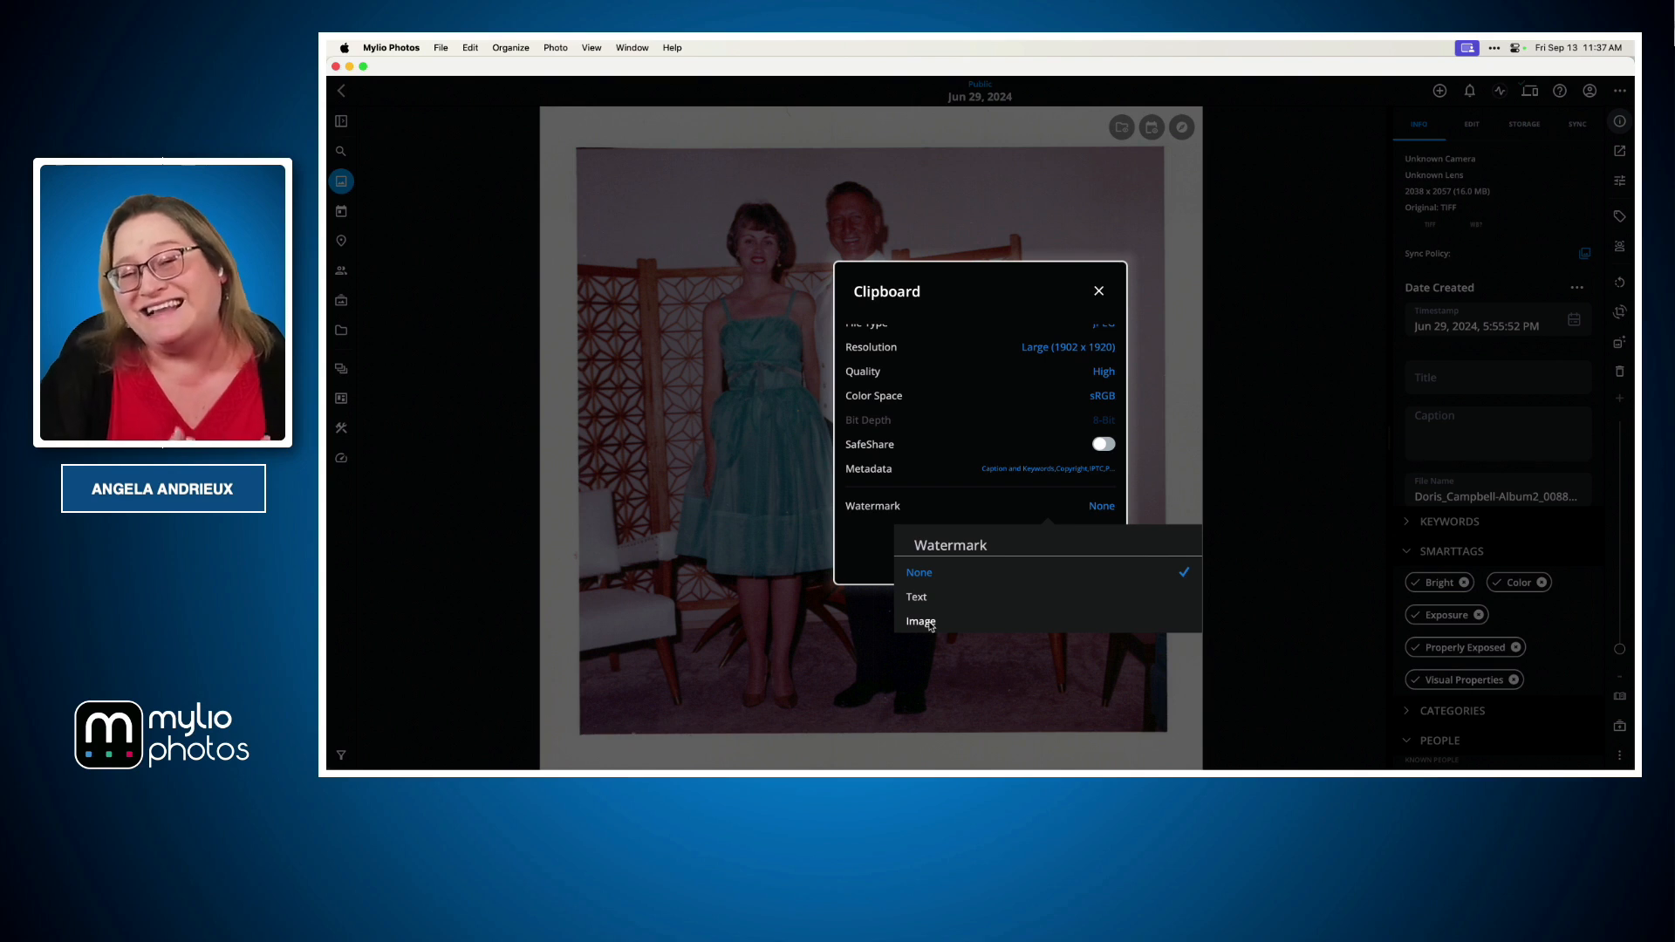
pyautogui.click(913, 617)
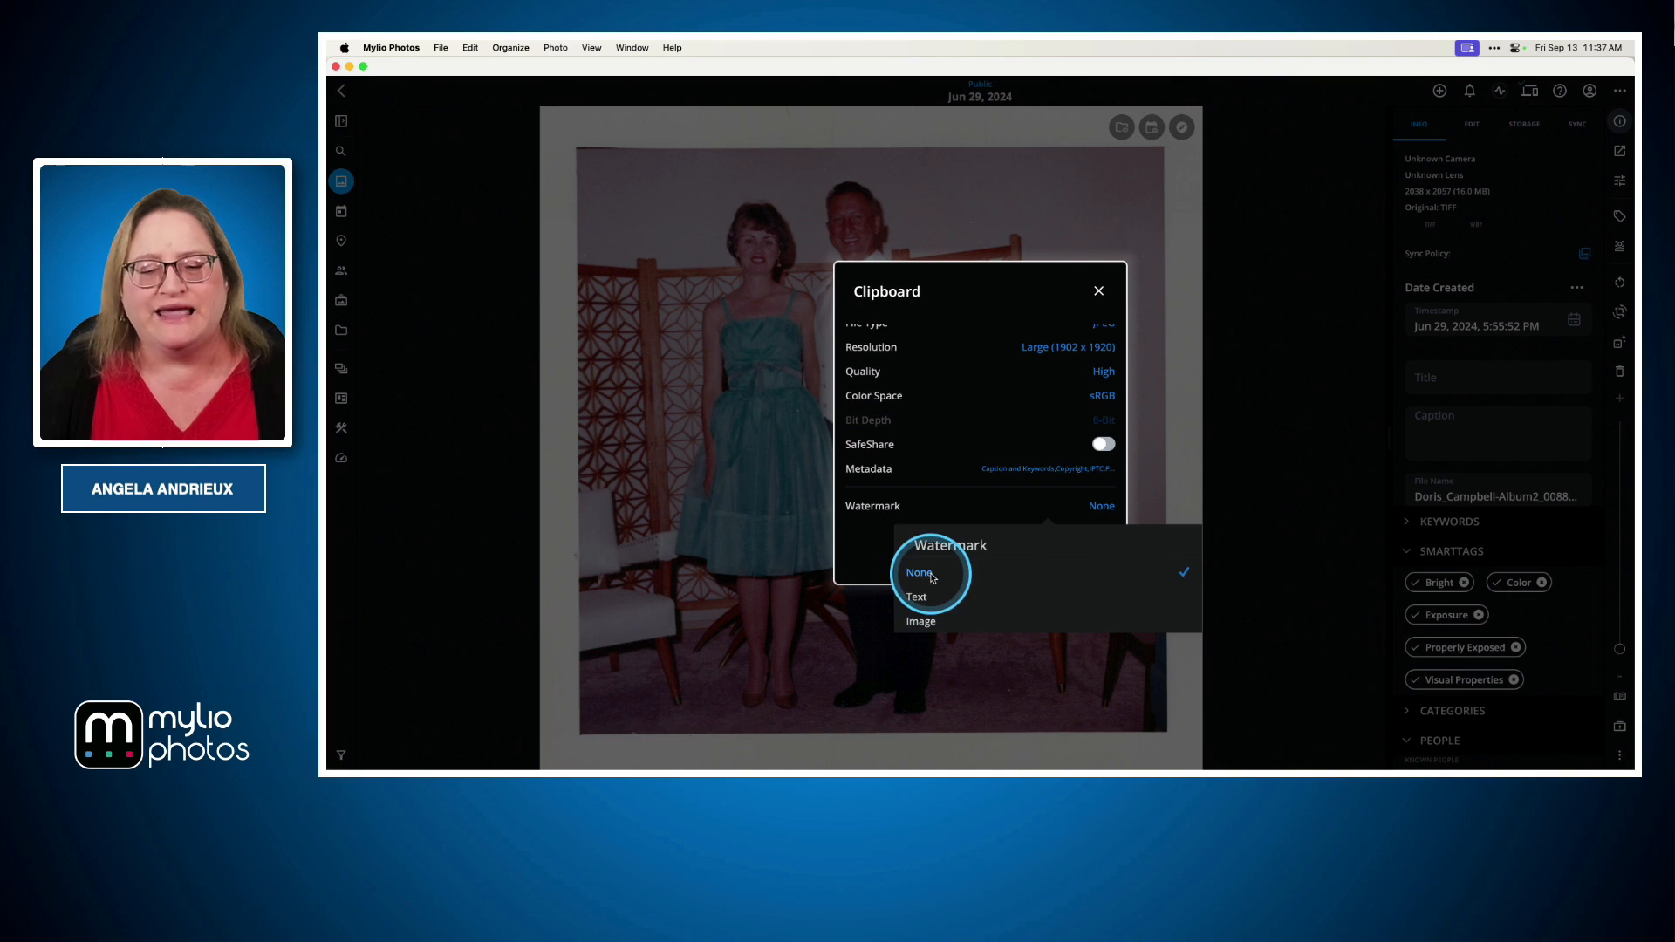
pyautogui.click(879, 553)
pyautogui.click(1017, 552)
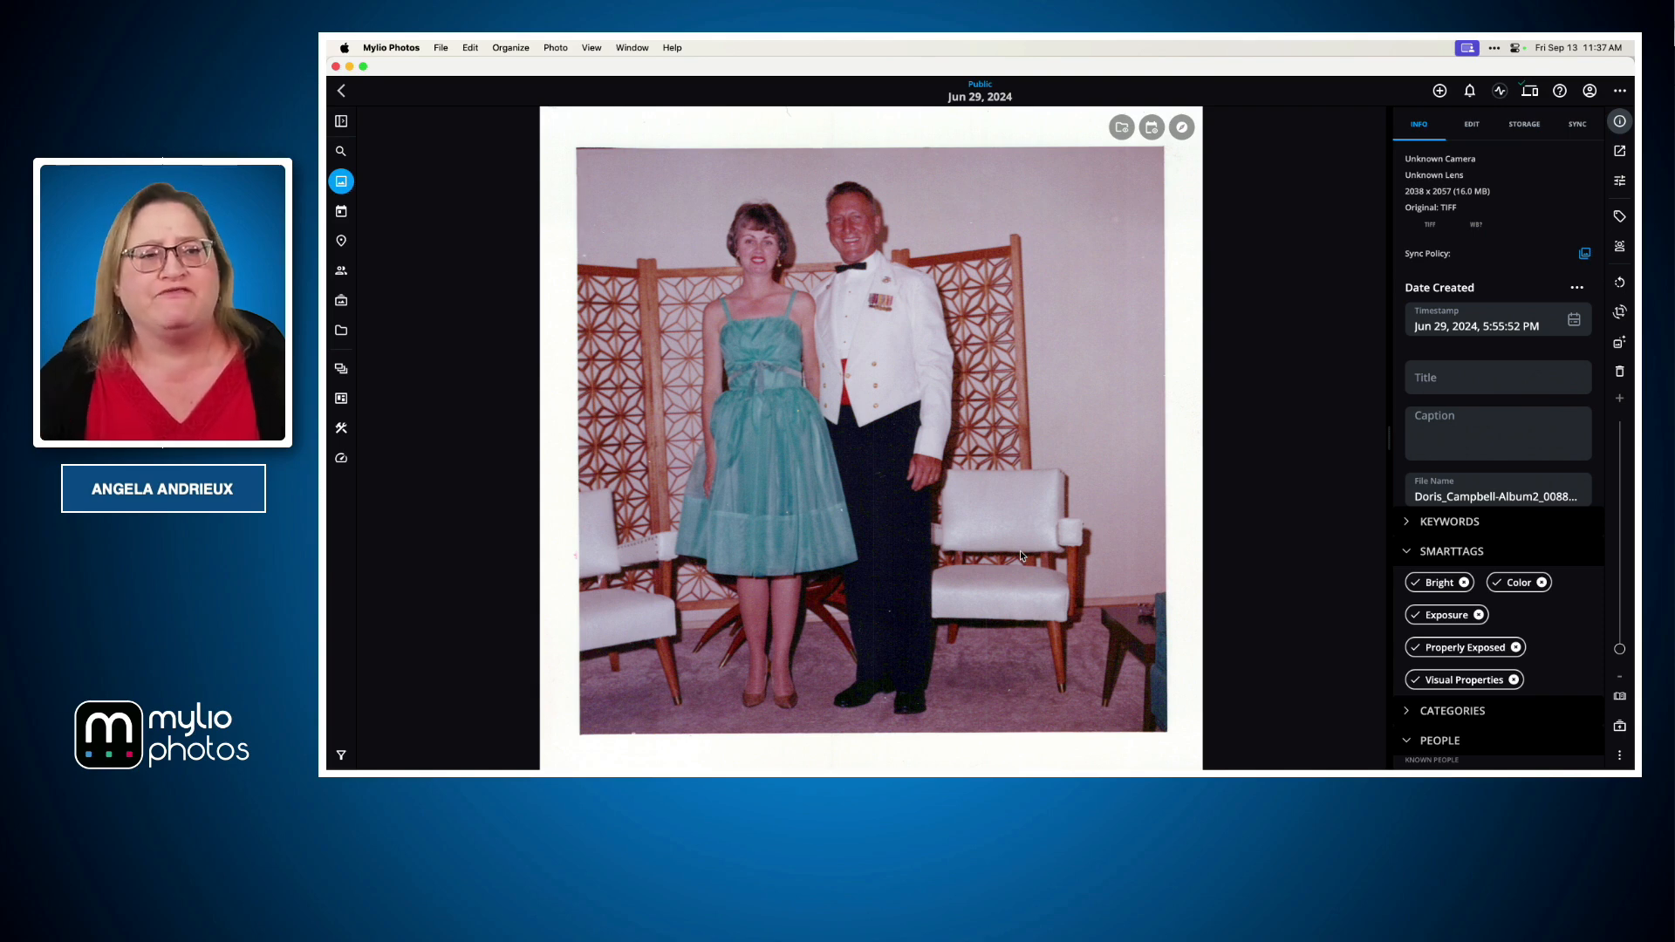
pyautogui.click(470, 48)
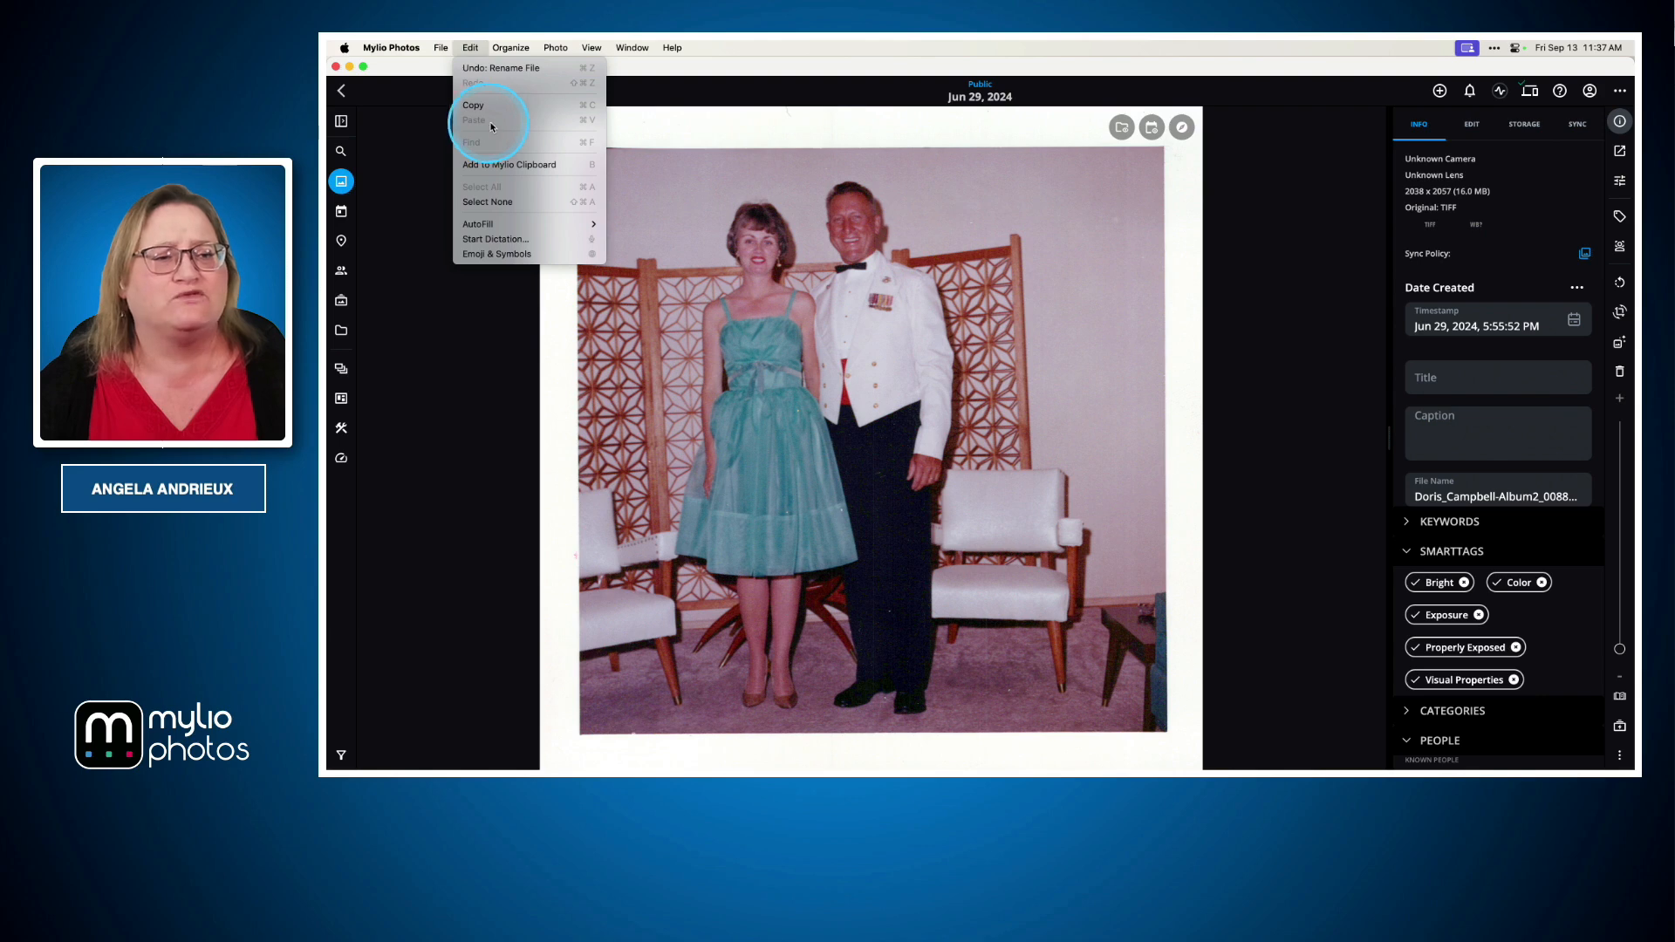
pyautogui.click(909, 288)
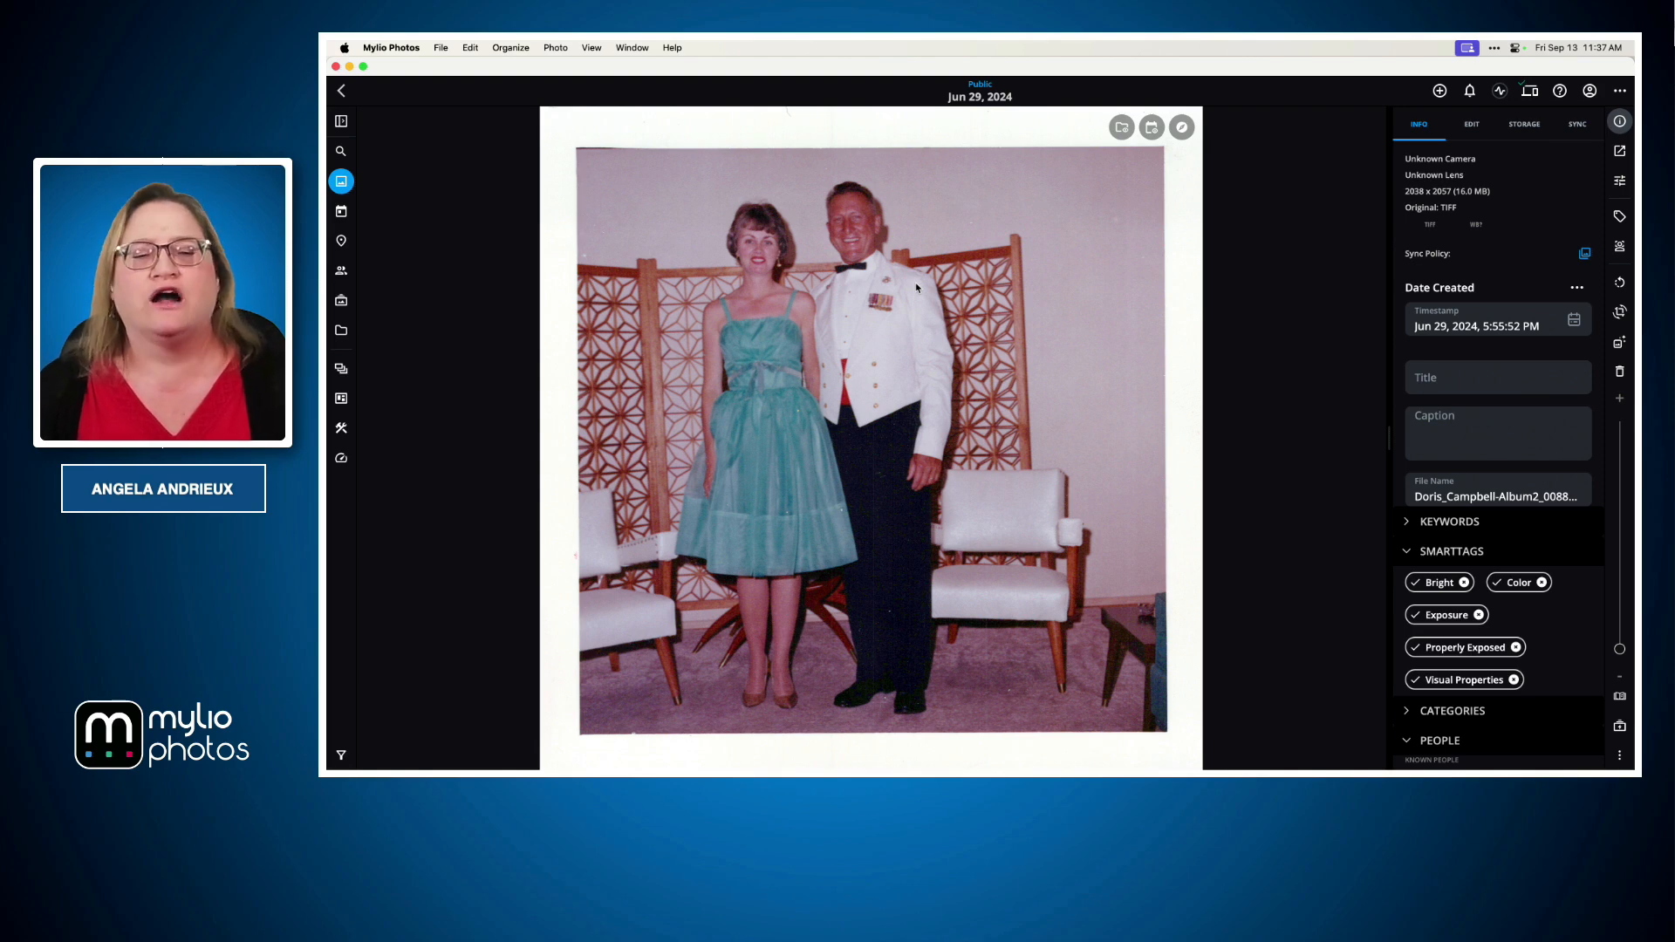
pyautogui.hotkey('ctrl', 'Right')
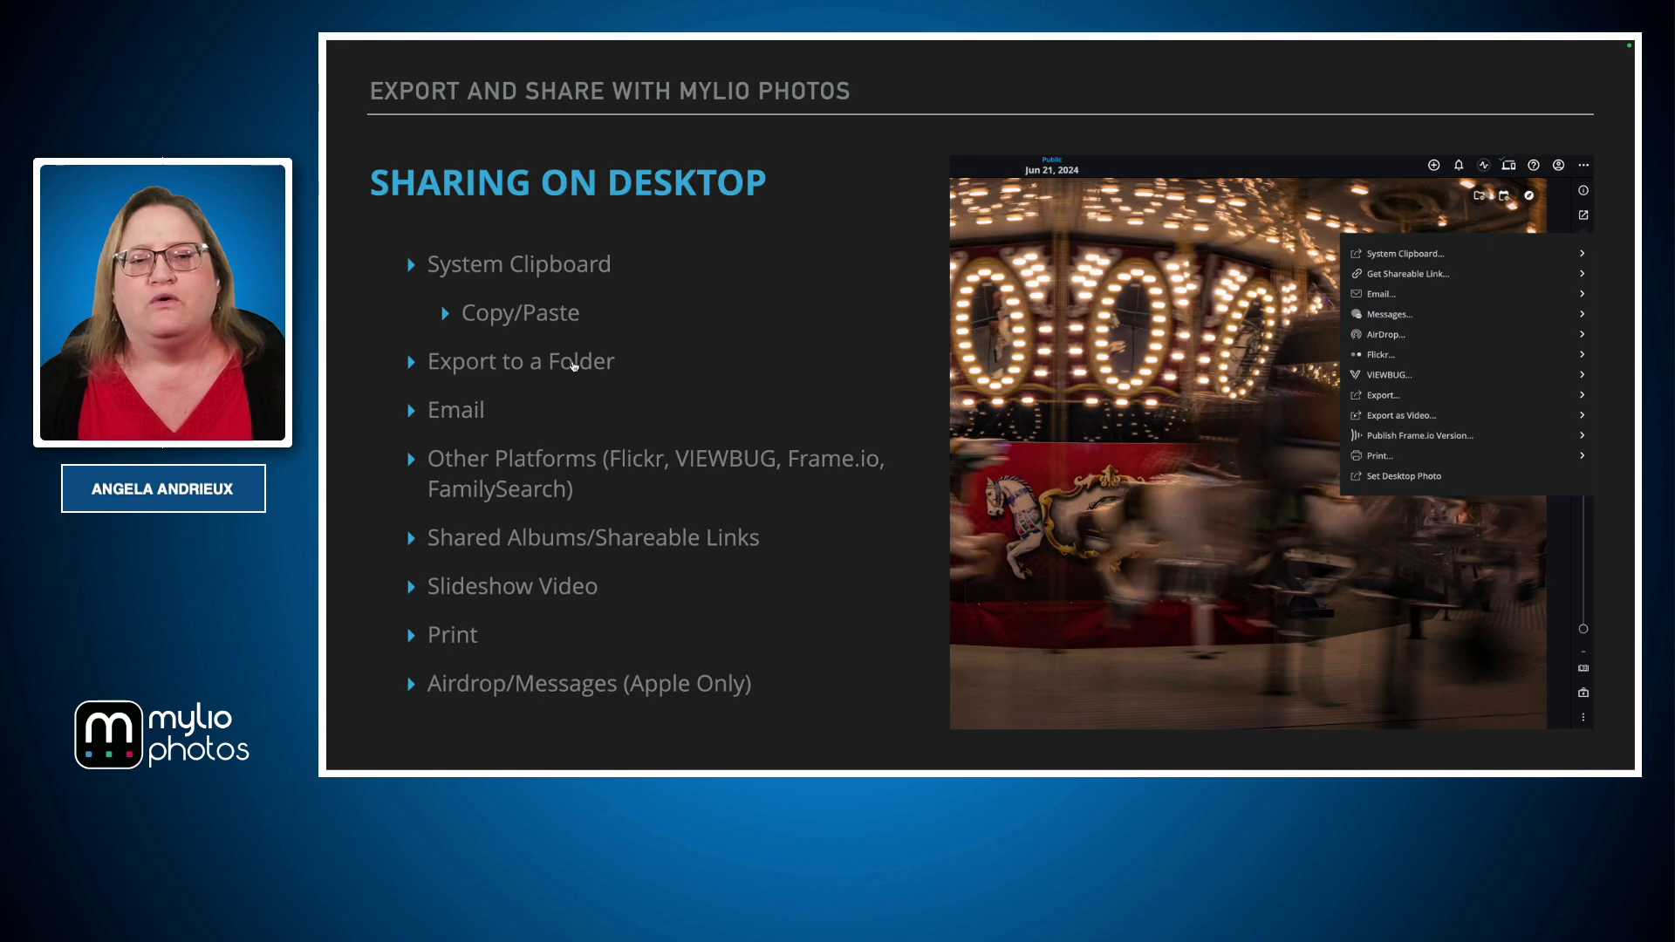
pyautogui.press('super+Tab')
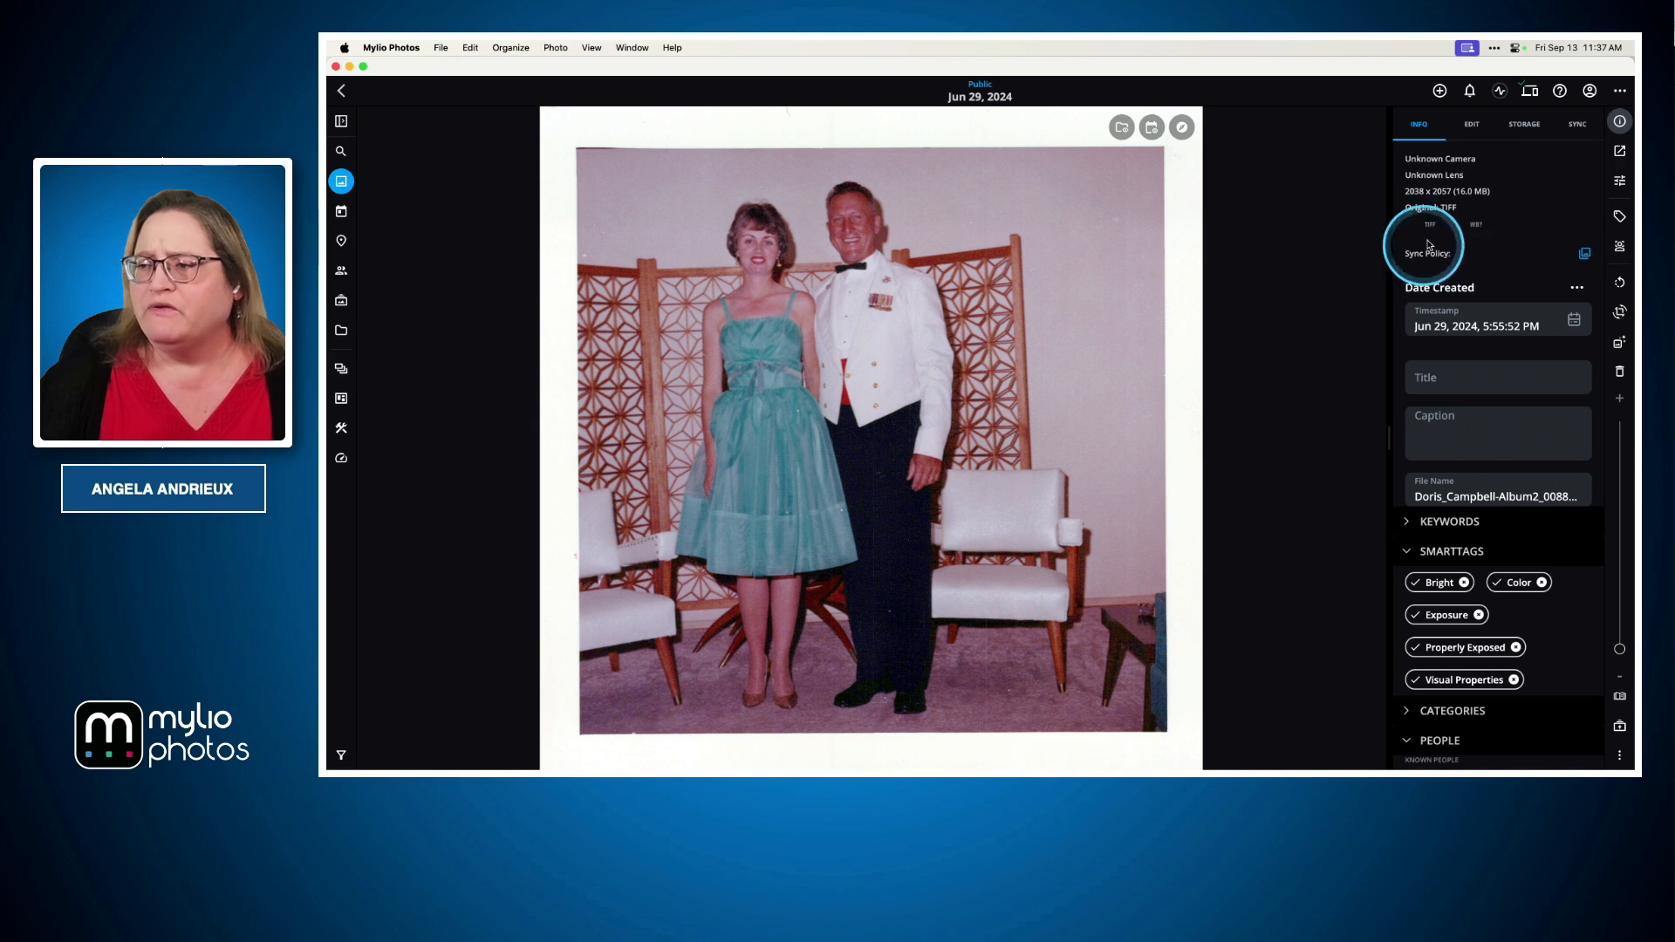
# Open the Export dialog for the photo
pyautogui.click(1620, 151)
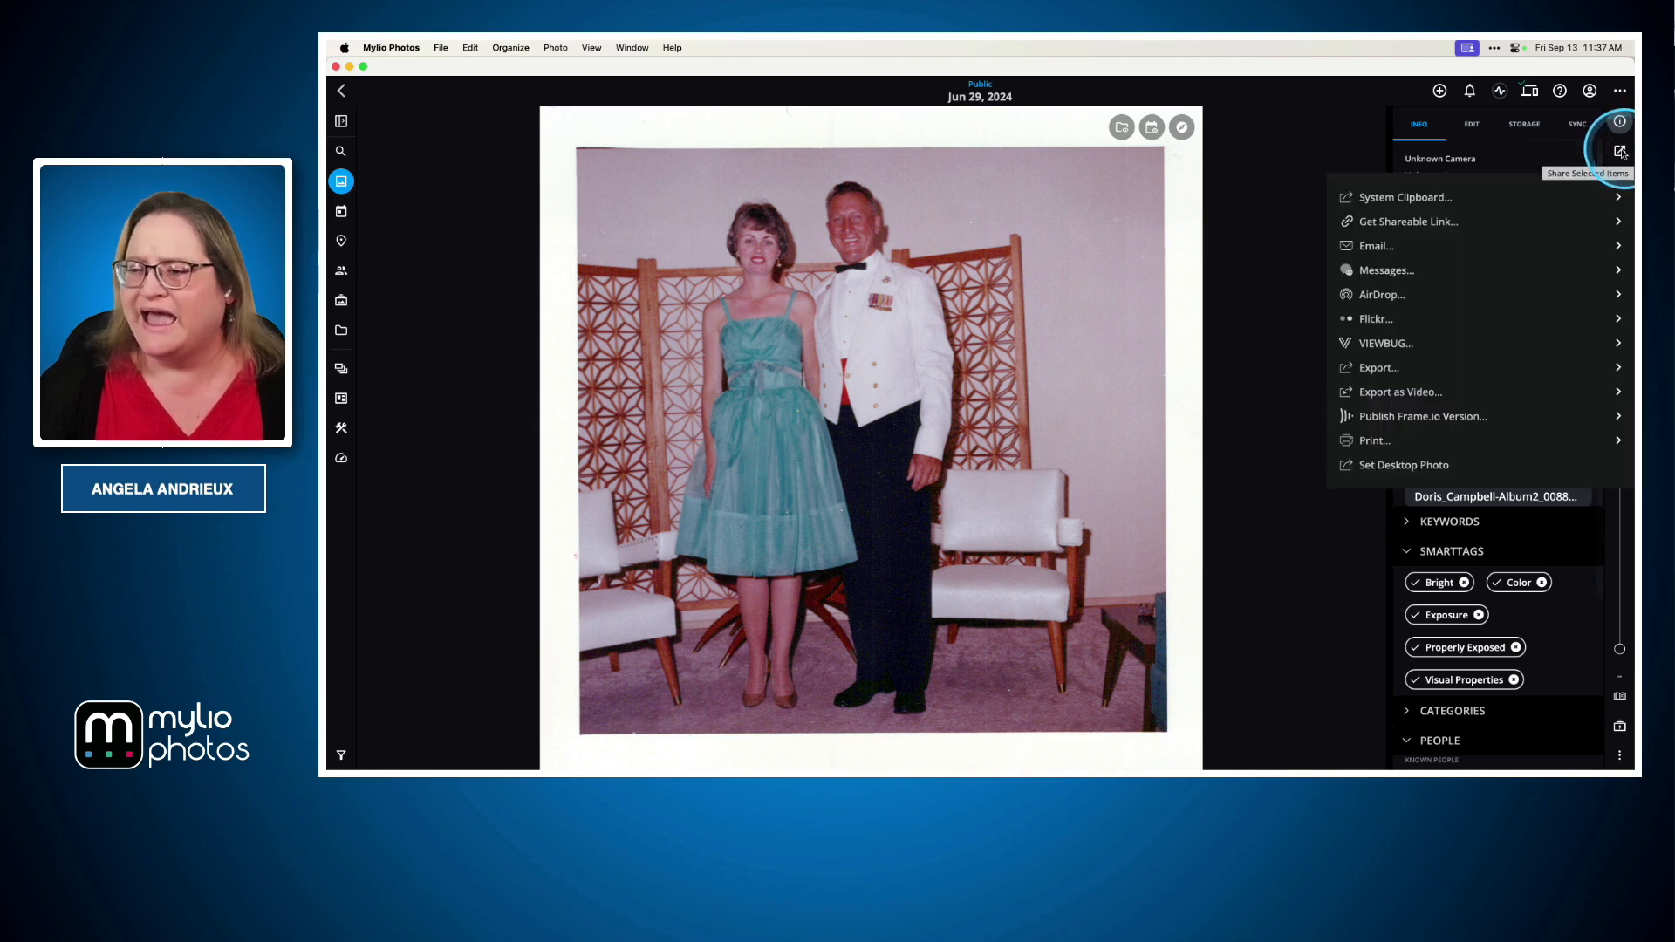
pyautogui.click(1394, 370)
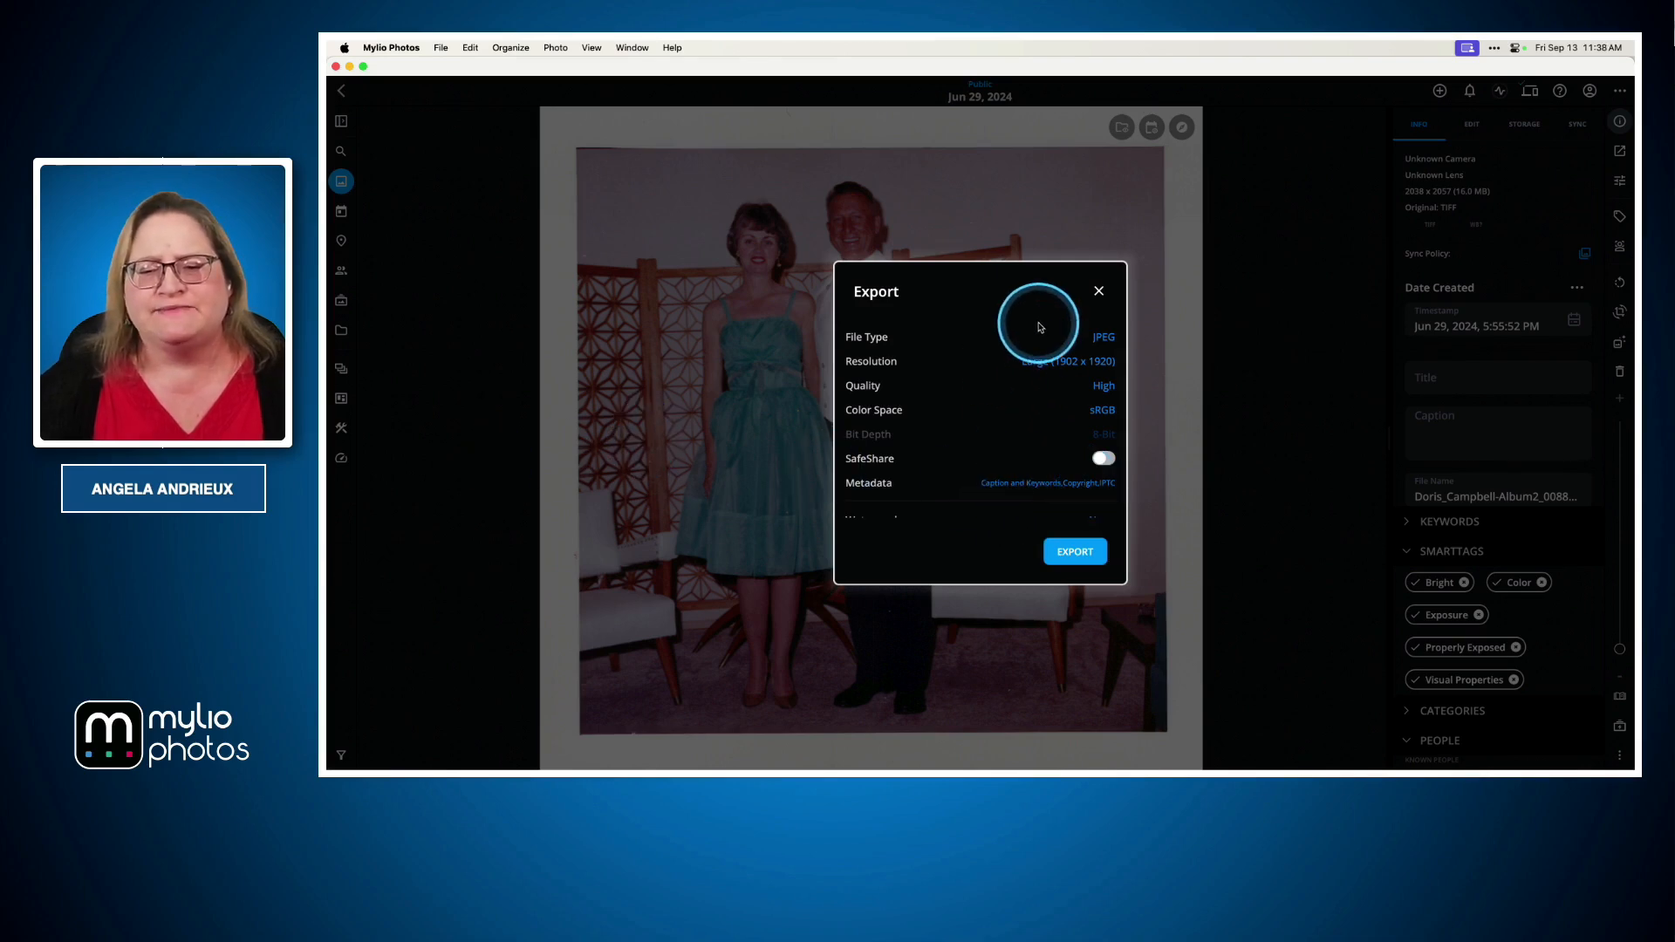
pyautogui.scroll(-2, 1057, 449)
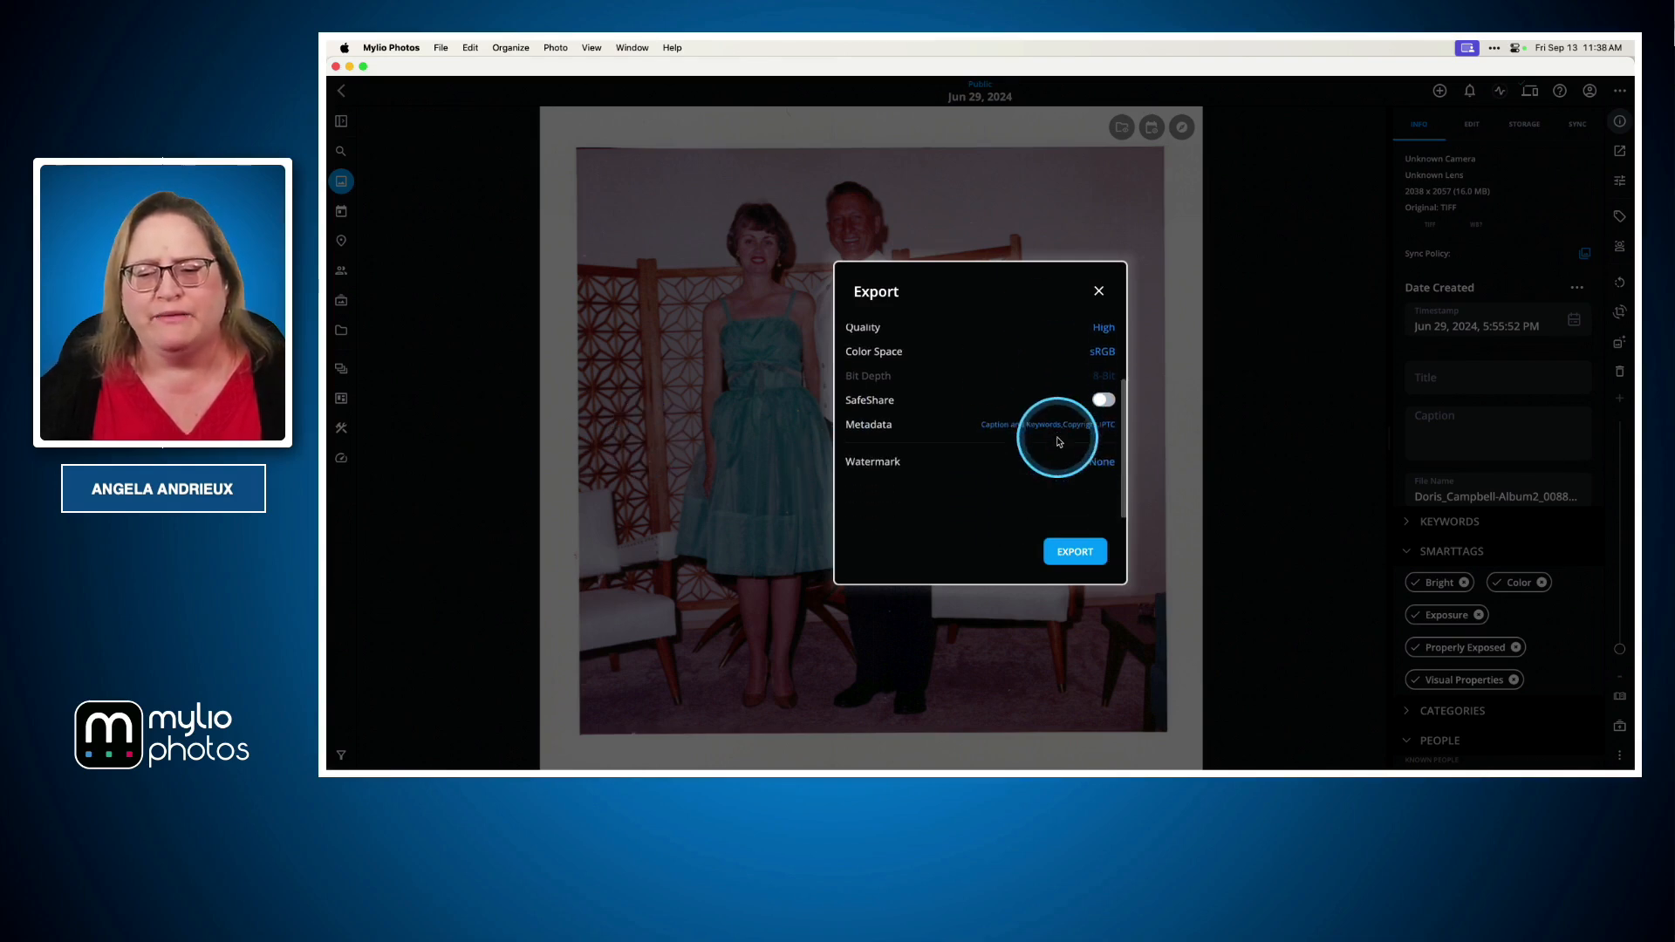
pyautogui.click(1072, 553)
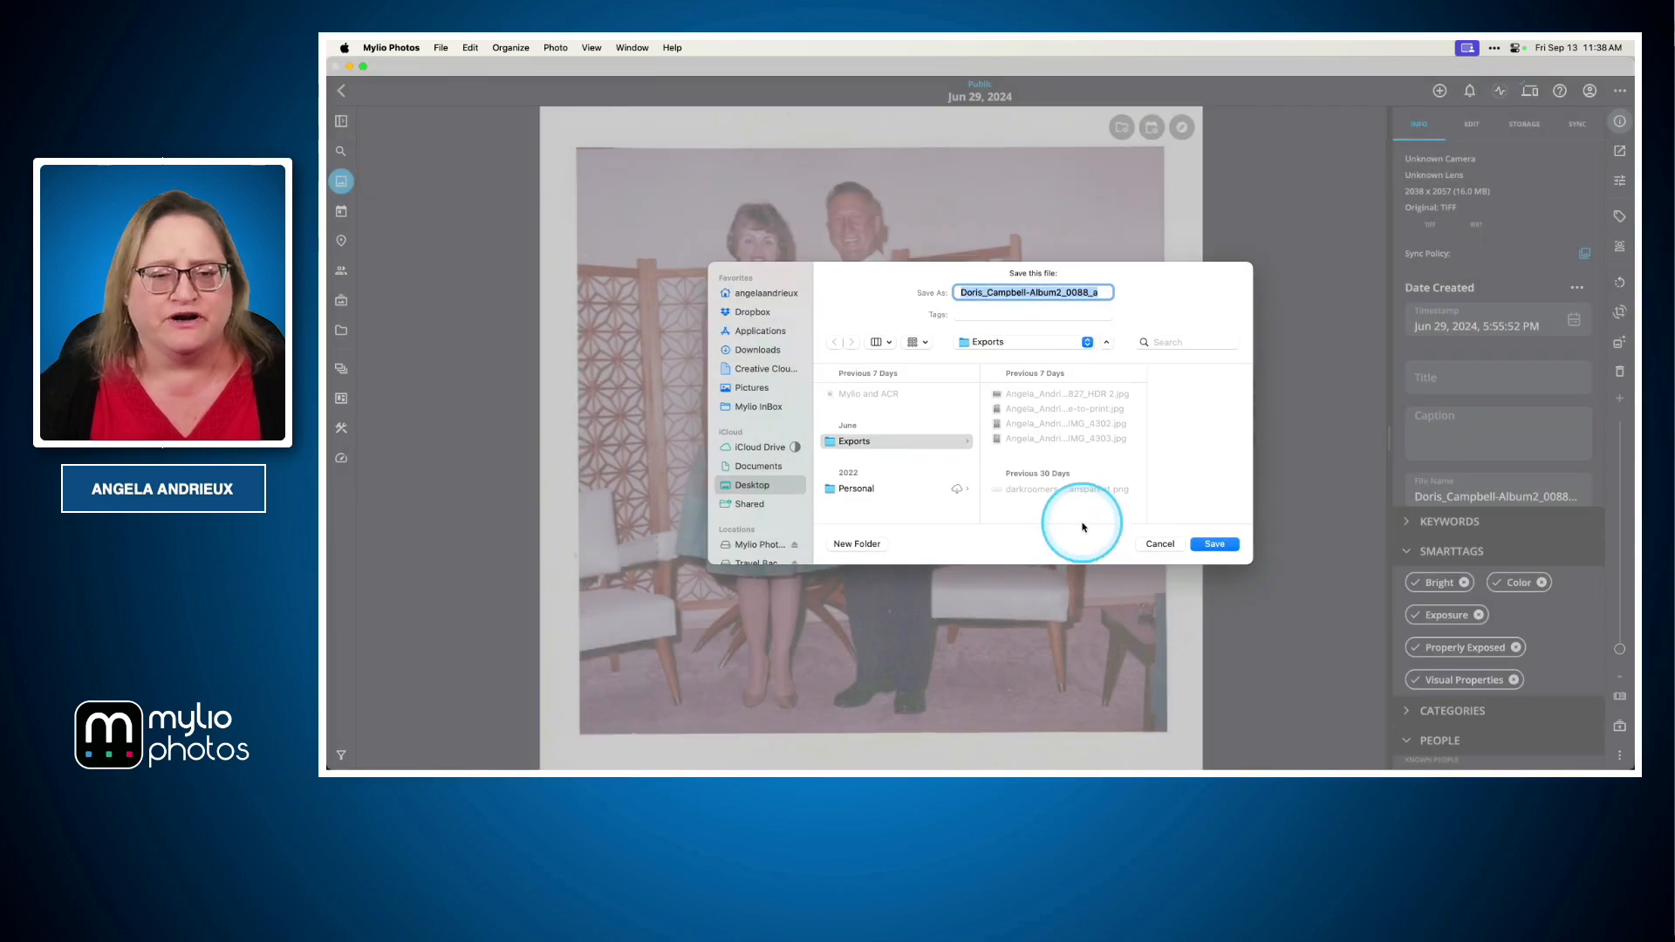
pyautogui.click(850, 513)
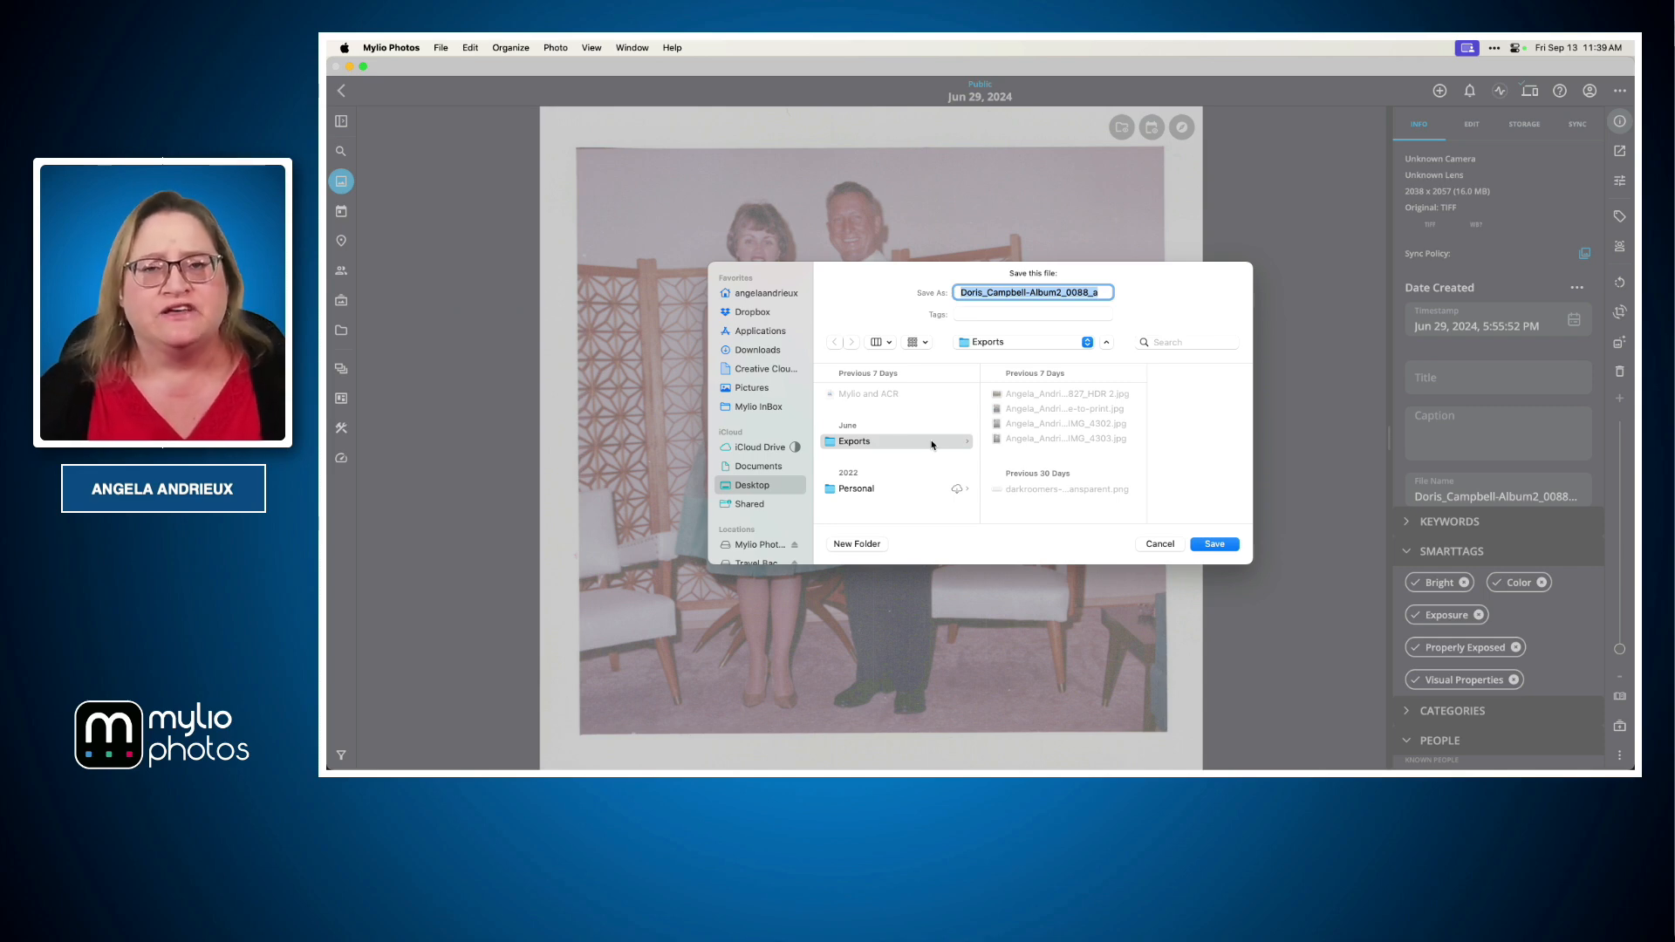
pyautogui.click(1158, 543)
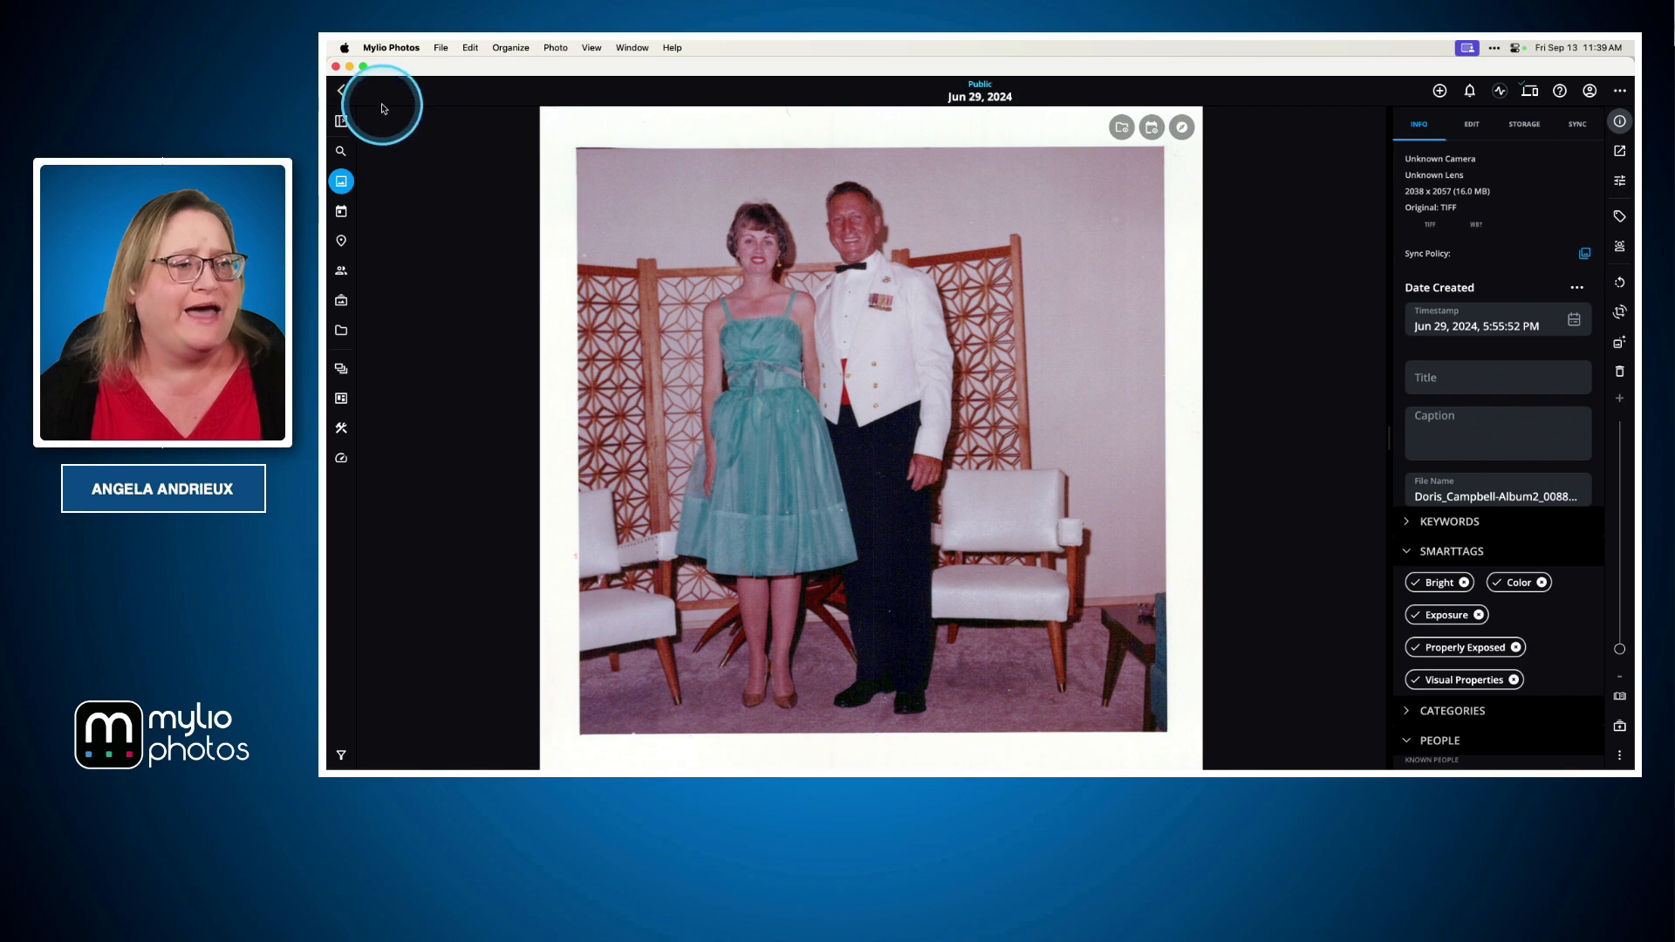
# Return to the photo grid, select a range of photos, and open the Export dialog for the selection
pyautogui.click(346, 93)
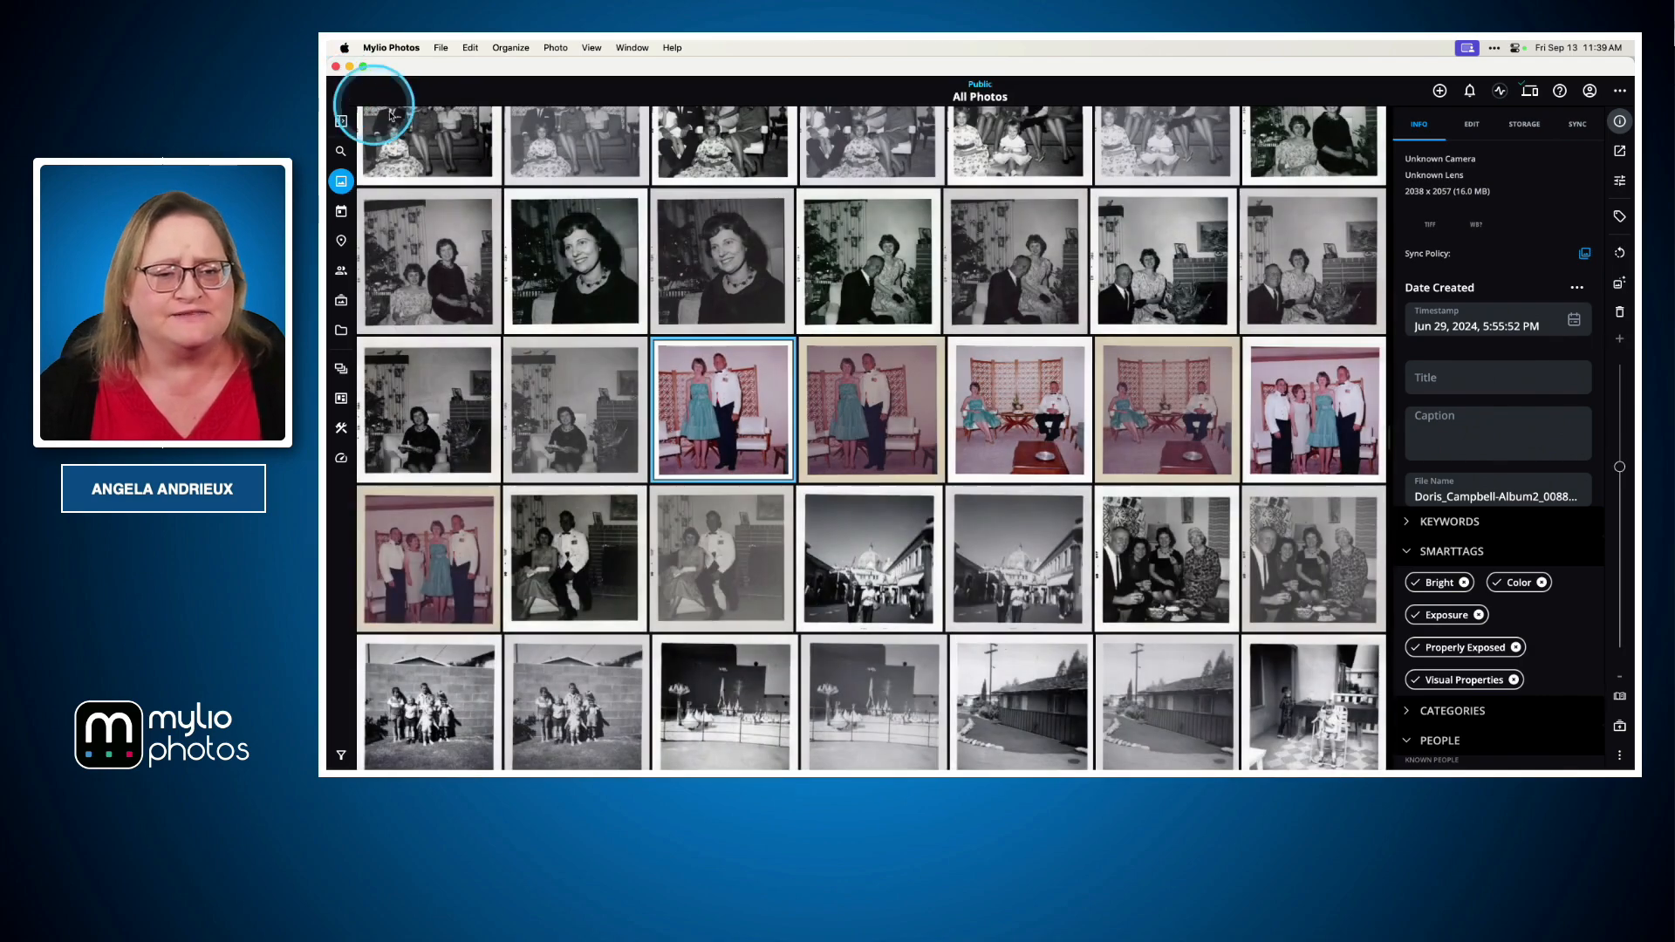
pyautogui.click(481, 156)
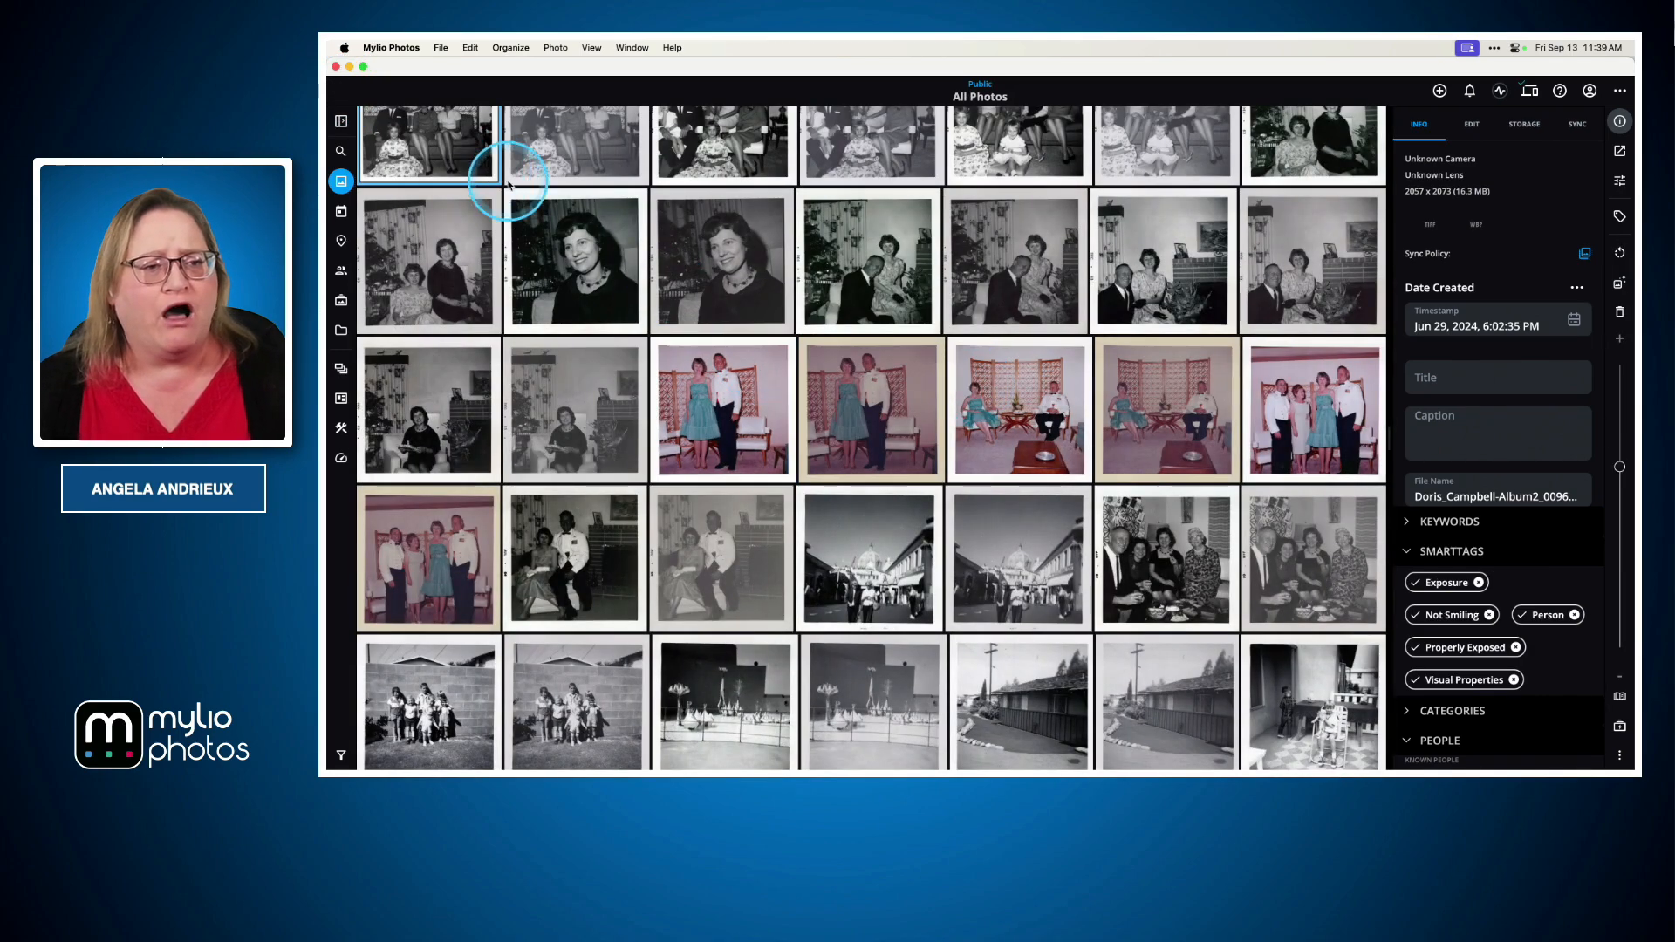
pyautogui.keyDown('shift'); pyautogui.click(1307, 561); pyautogui.keyUp('shift')
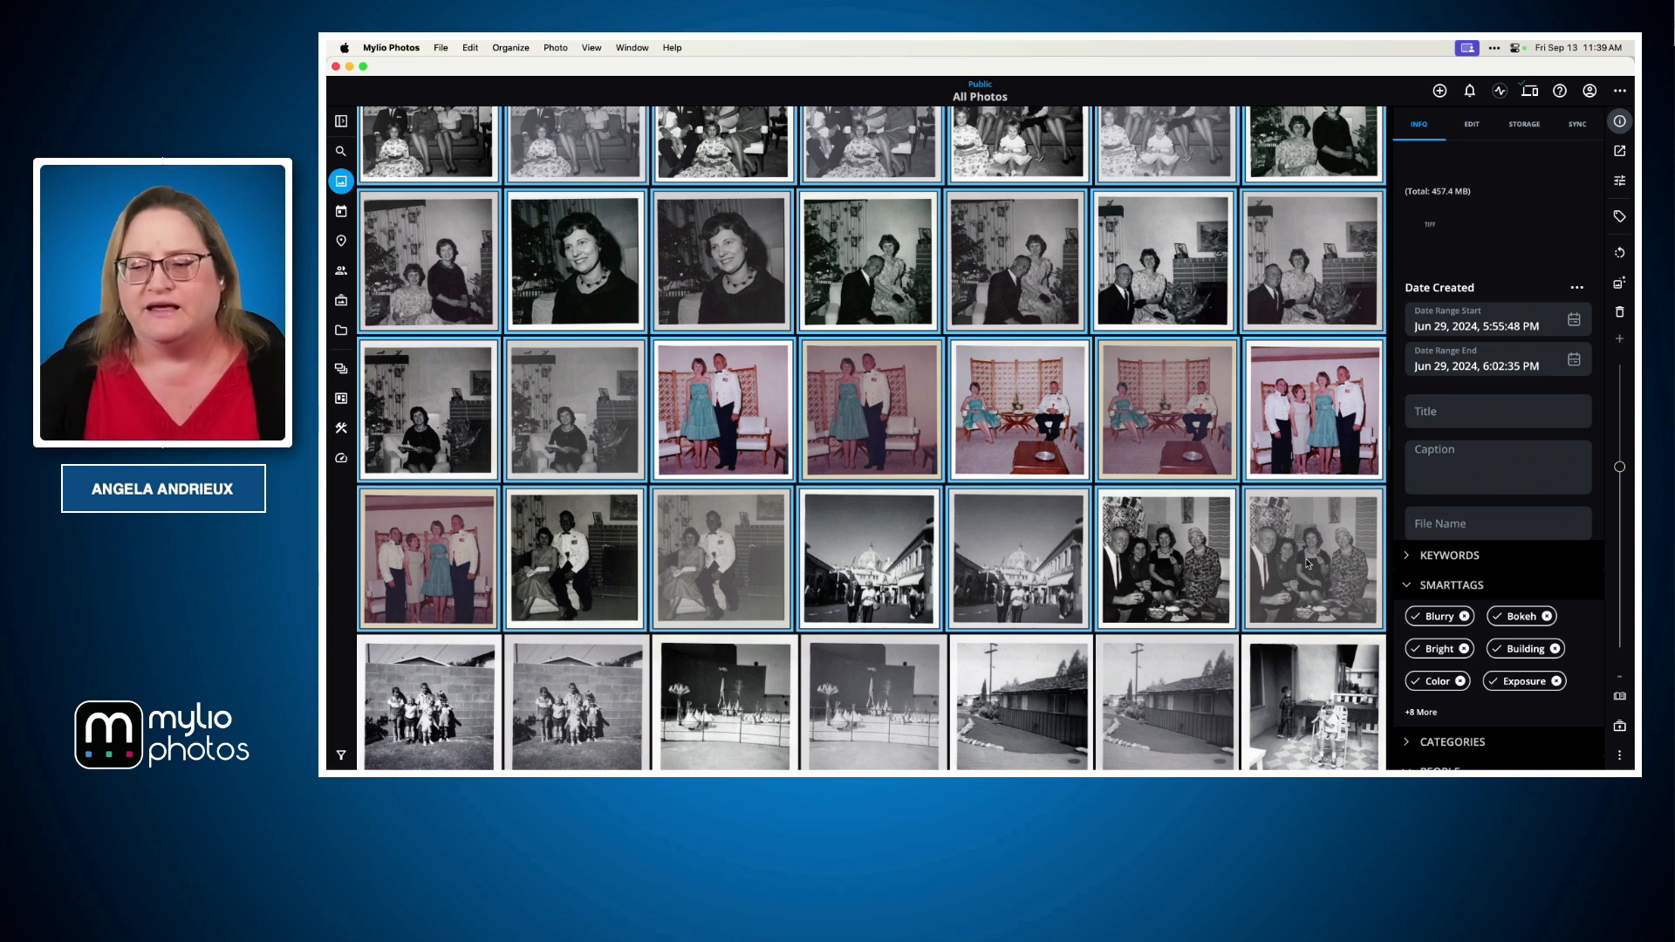
pyautogui.click(1002, 406)
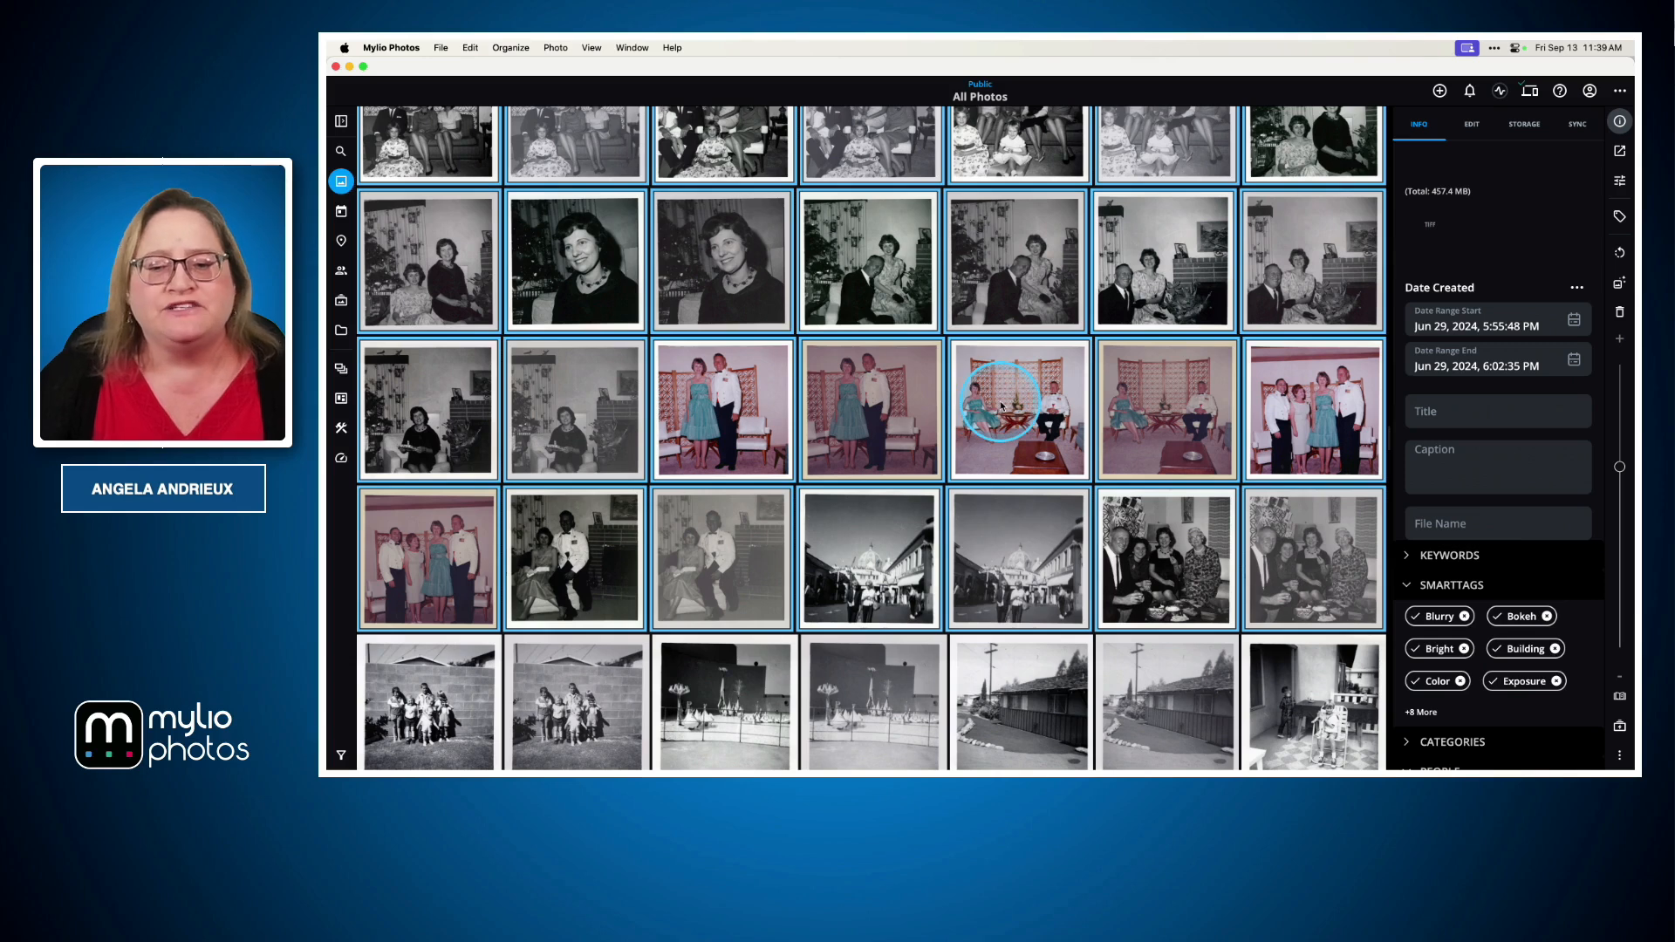
pyautogui.click(1559, 238)
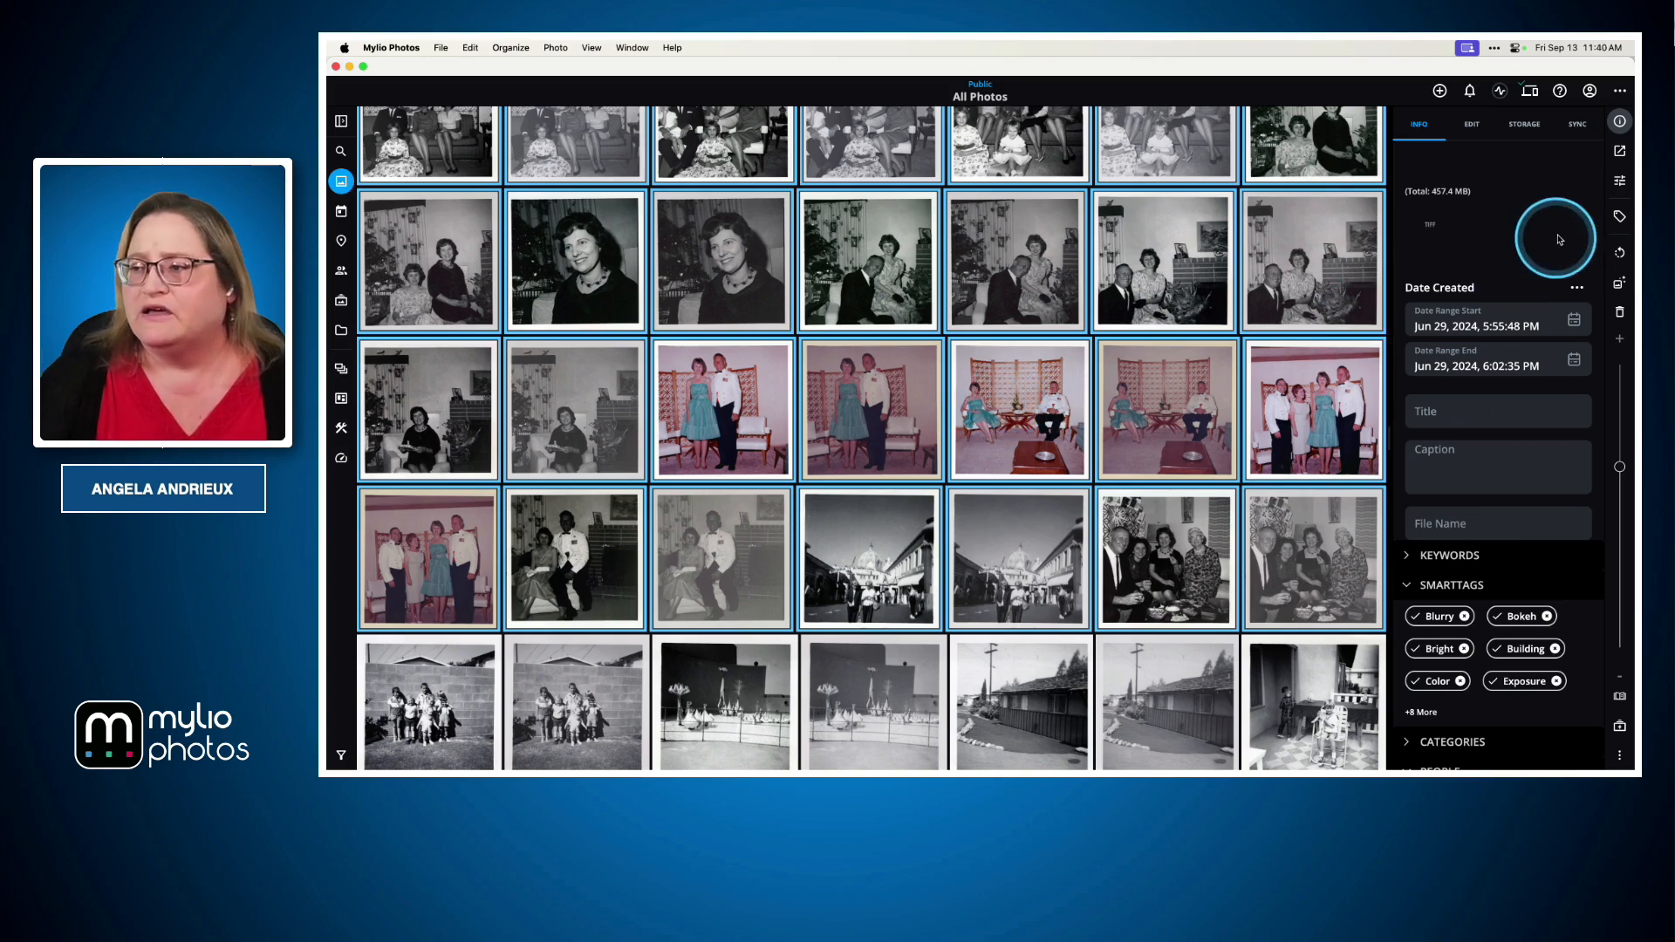
pyautogui.rightClick(1134, 288)
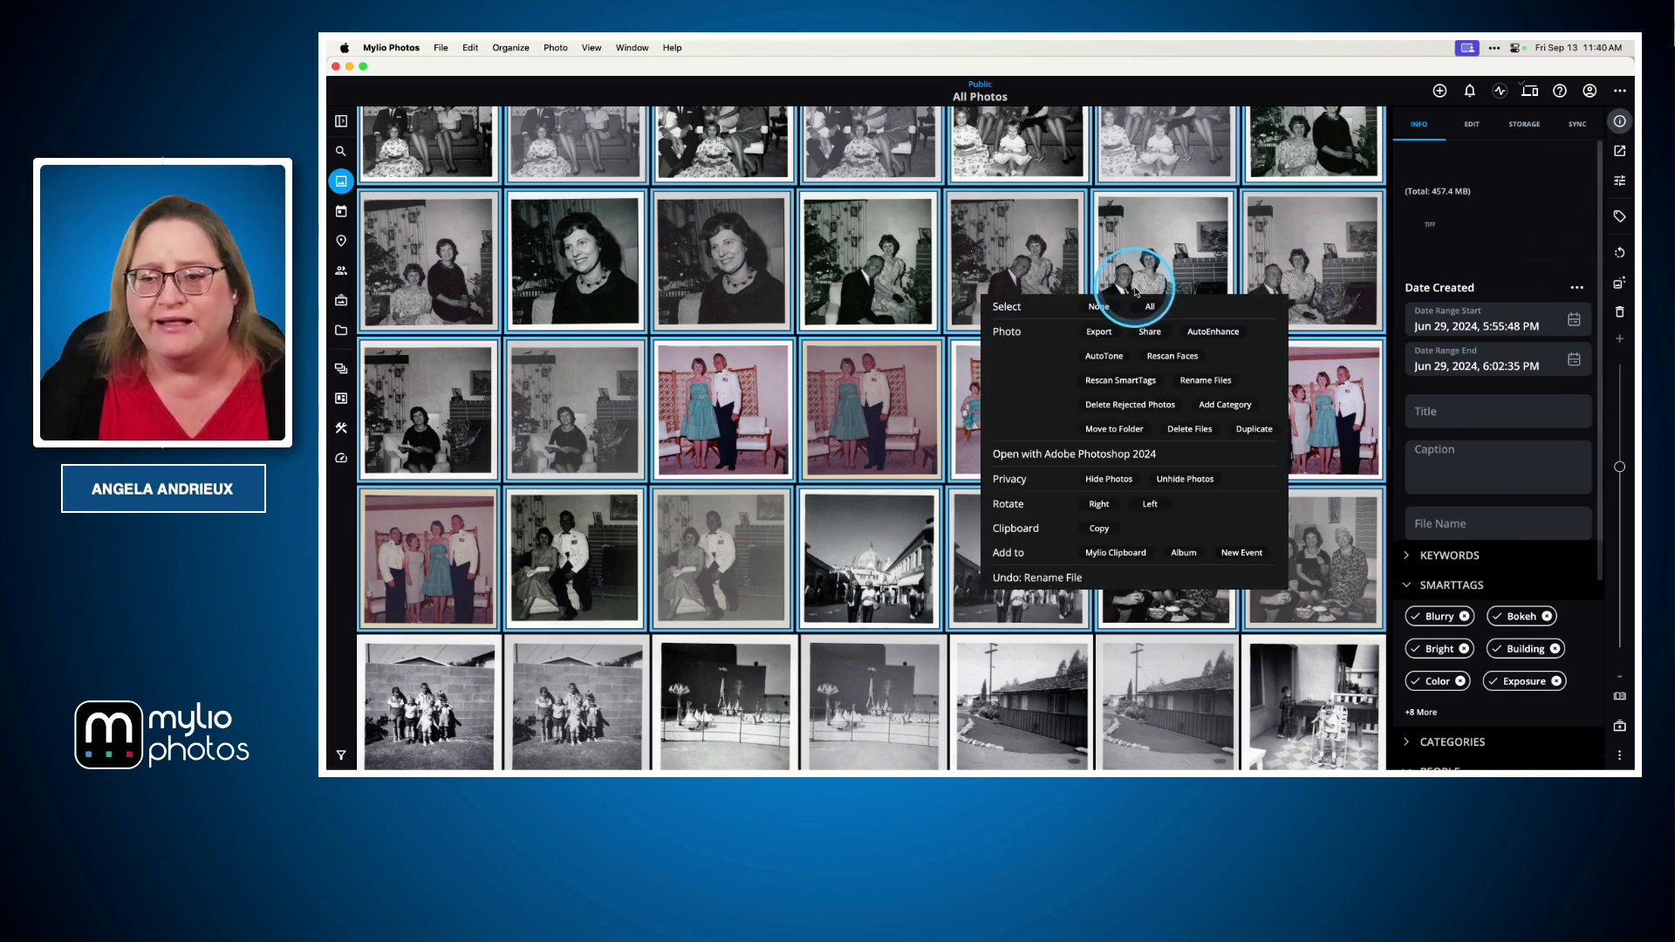
pyautogui.click(1099, 332)
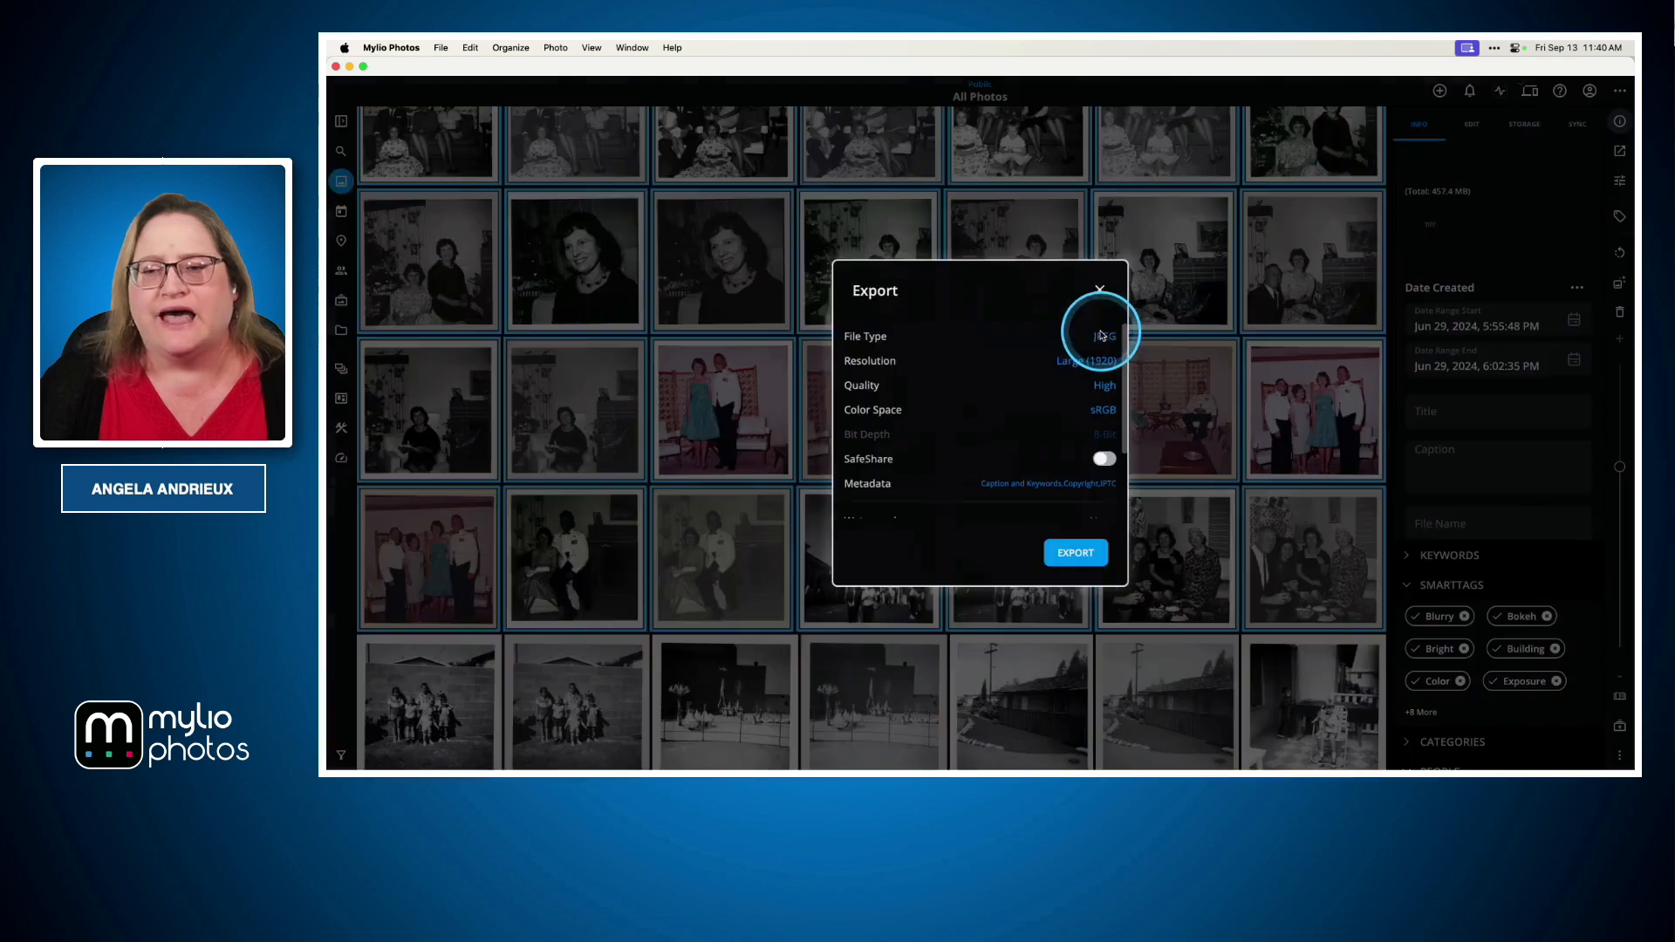
# Keep the file type at JPEG and set the export resolution to Original and quality to Maximum
pyautogui.click(1091, 338)
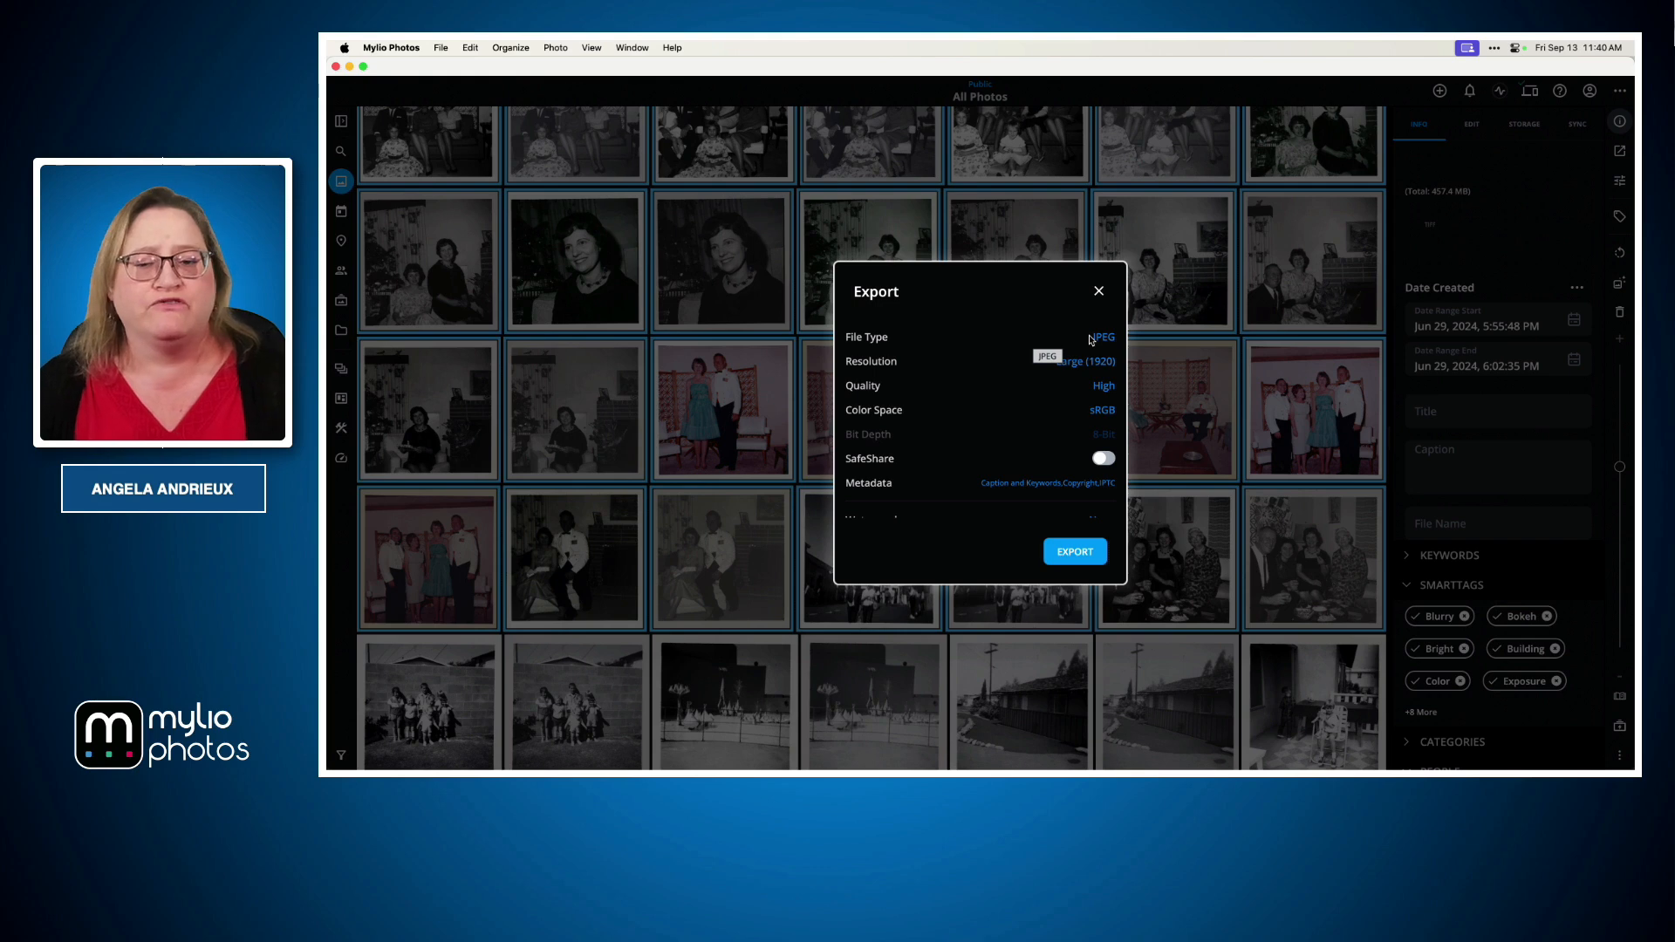
pyautogui.click(1093, 339)
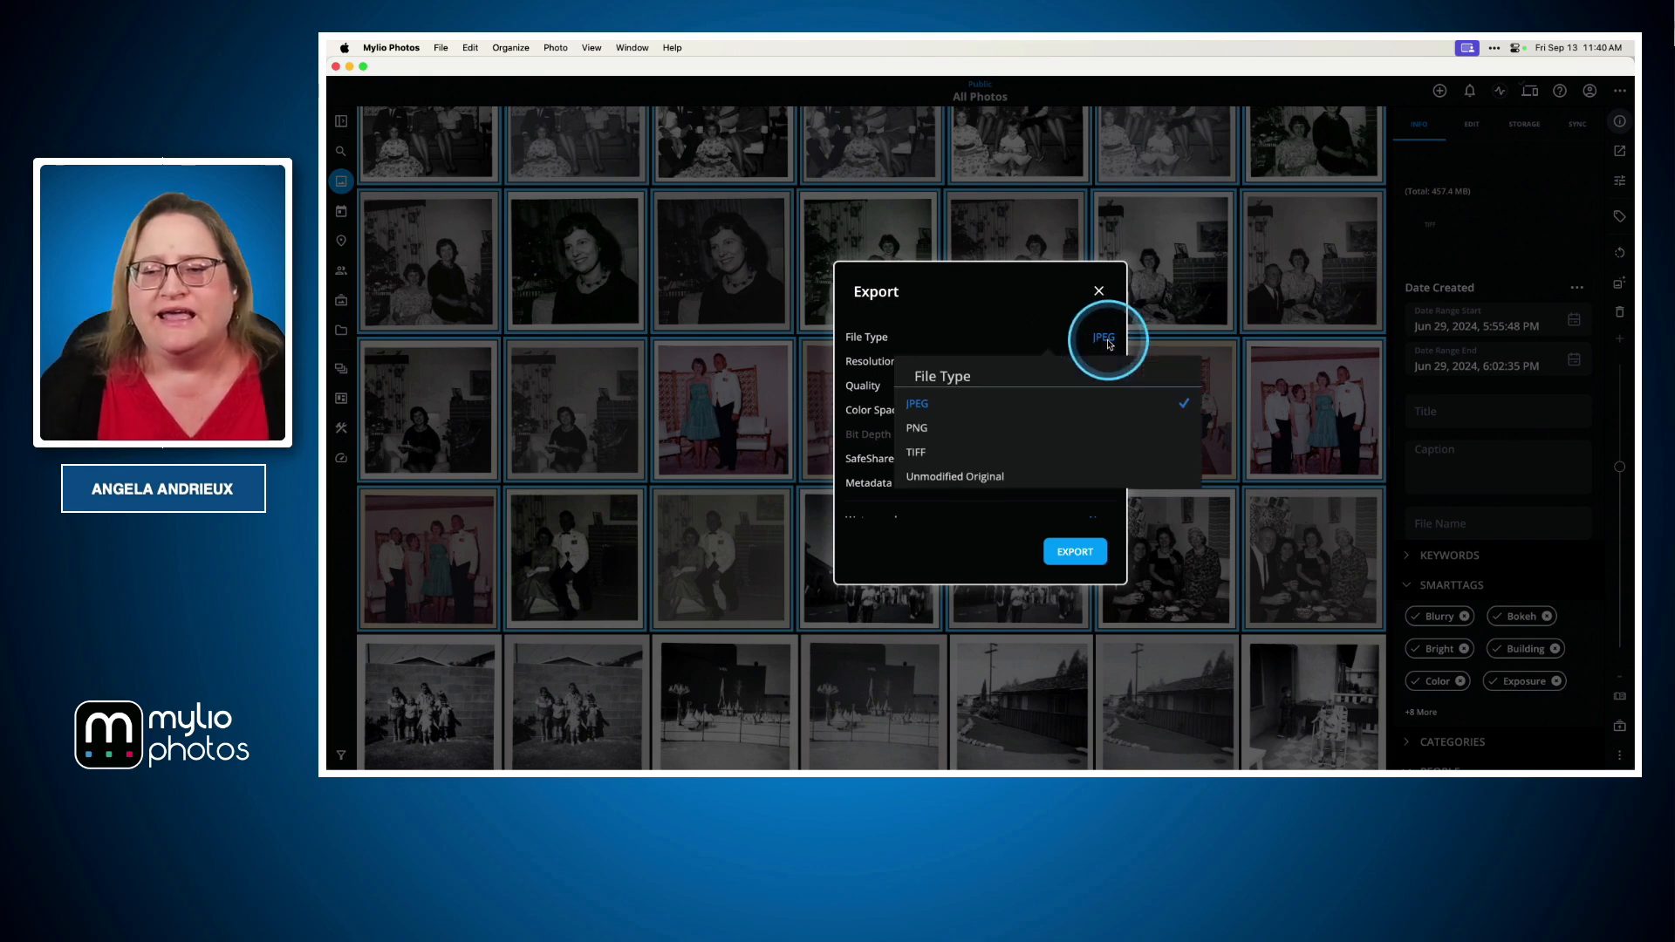
pyautogui.click(1107, 343)
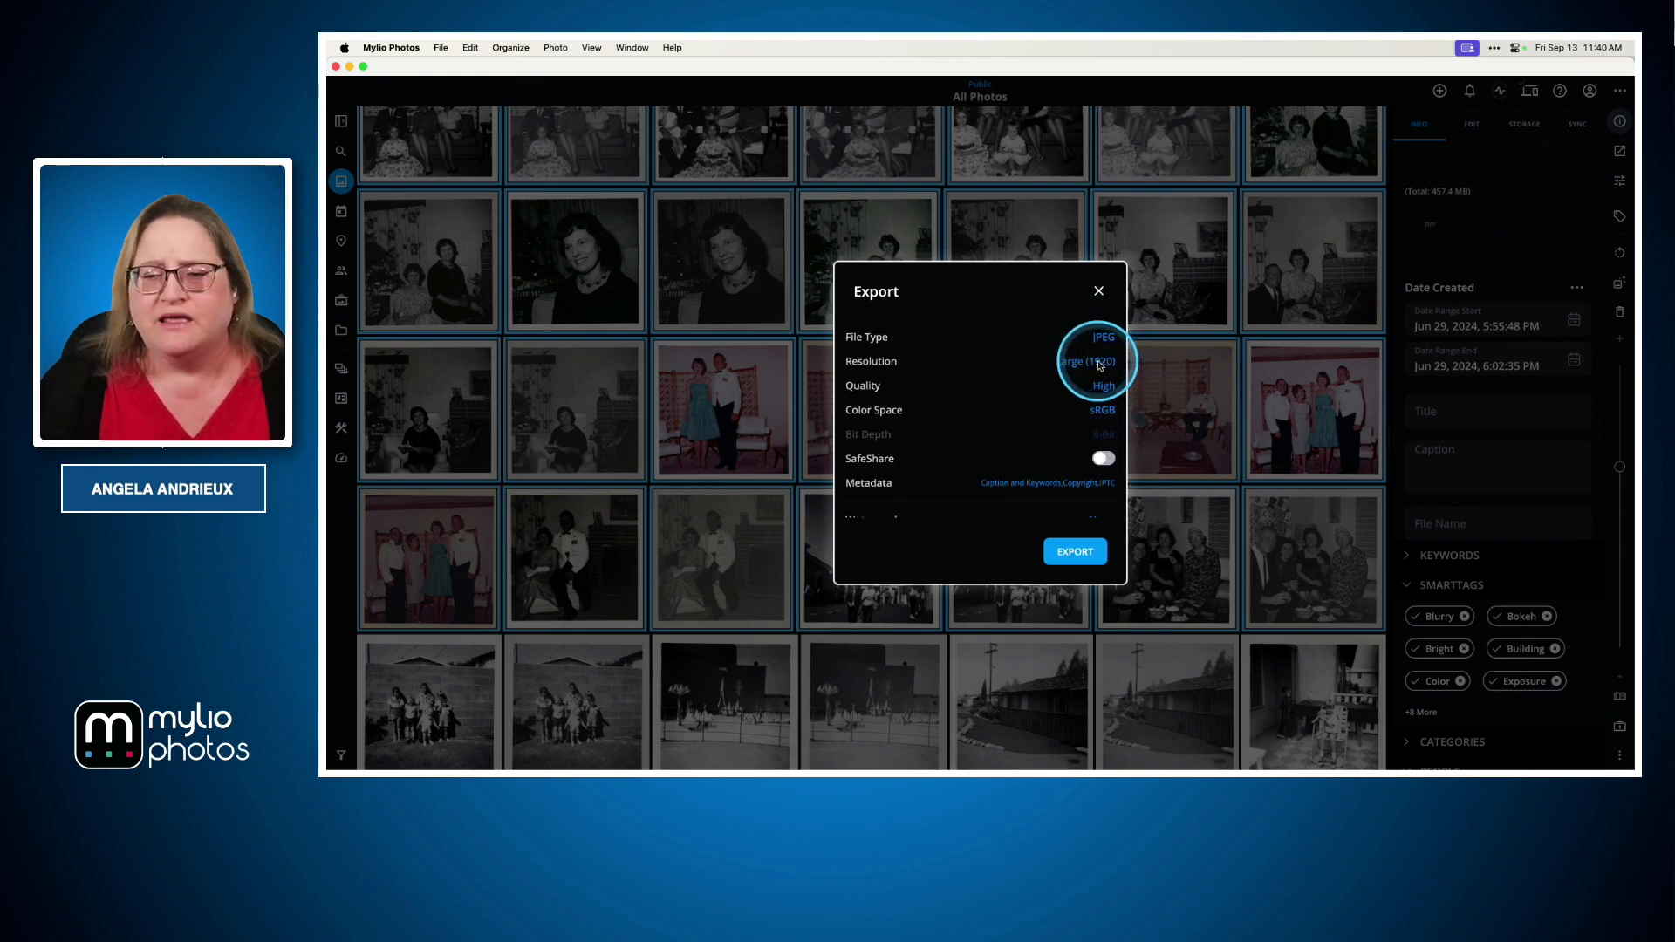
pyautogui.click(1100, 364)
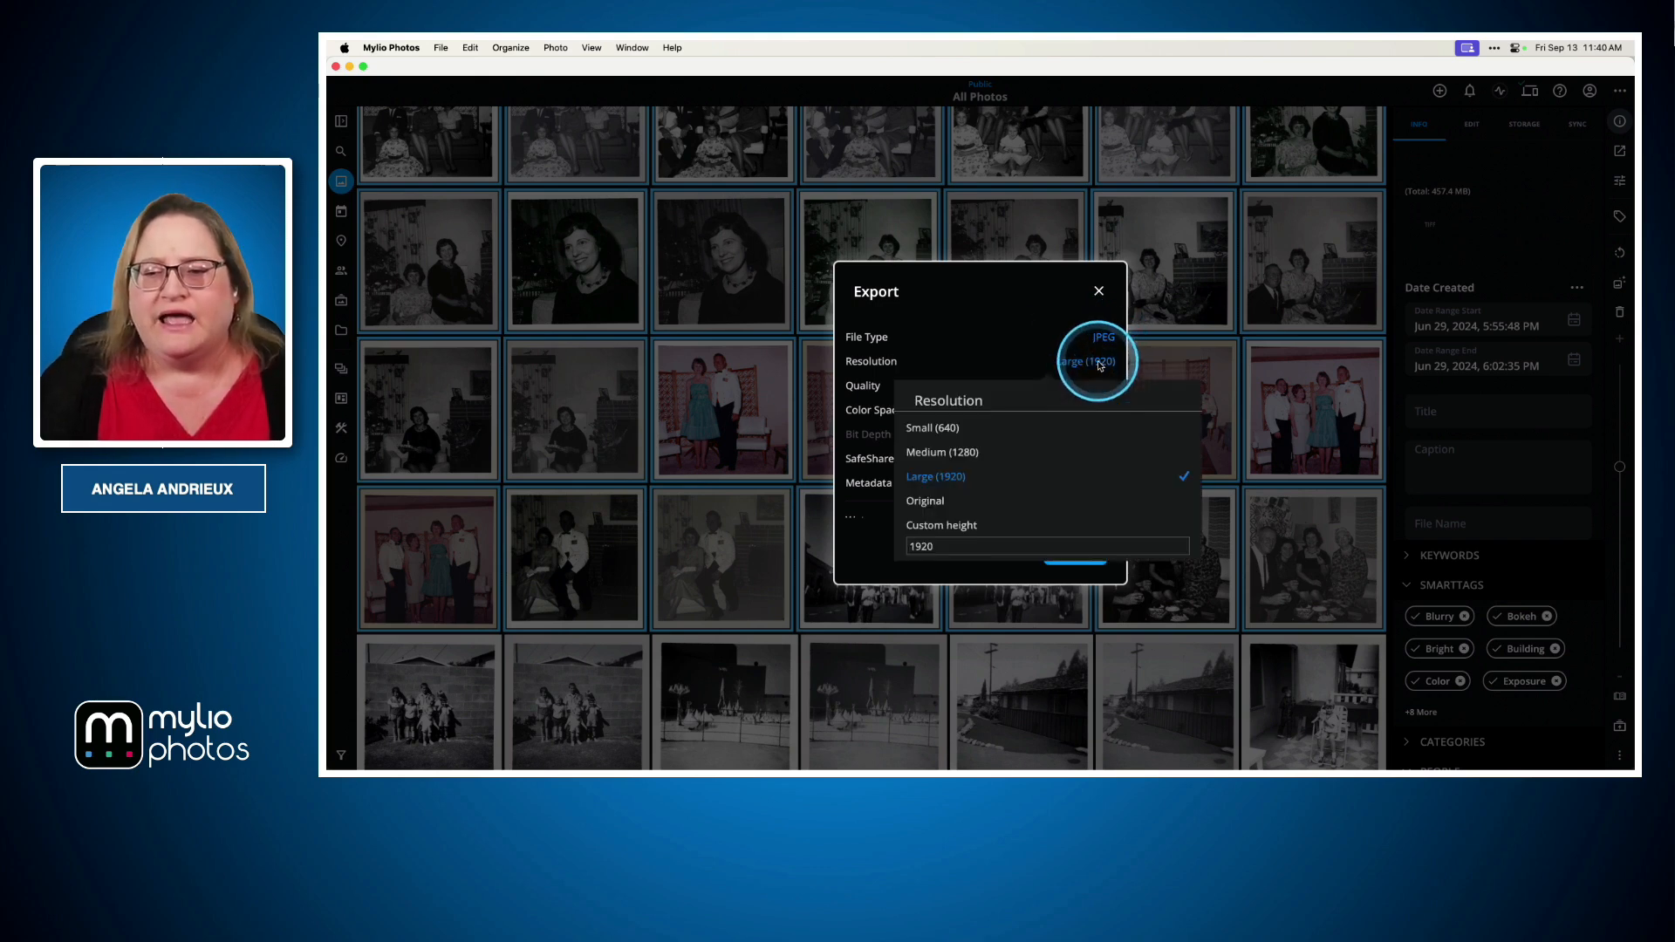
pyautogui.click(929, 501)
pyautogui.click(1101, 386)
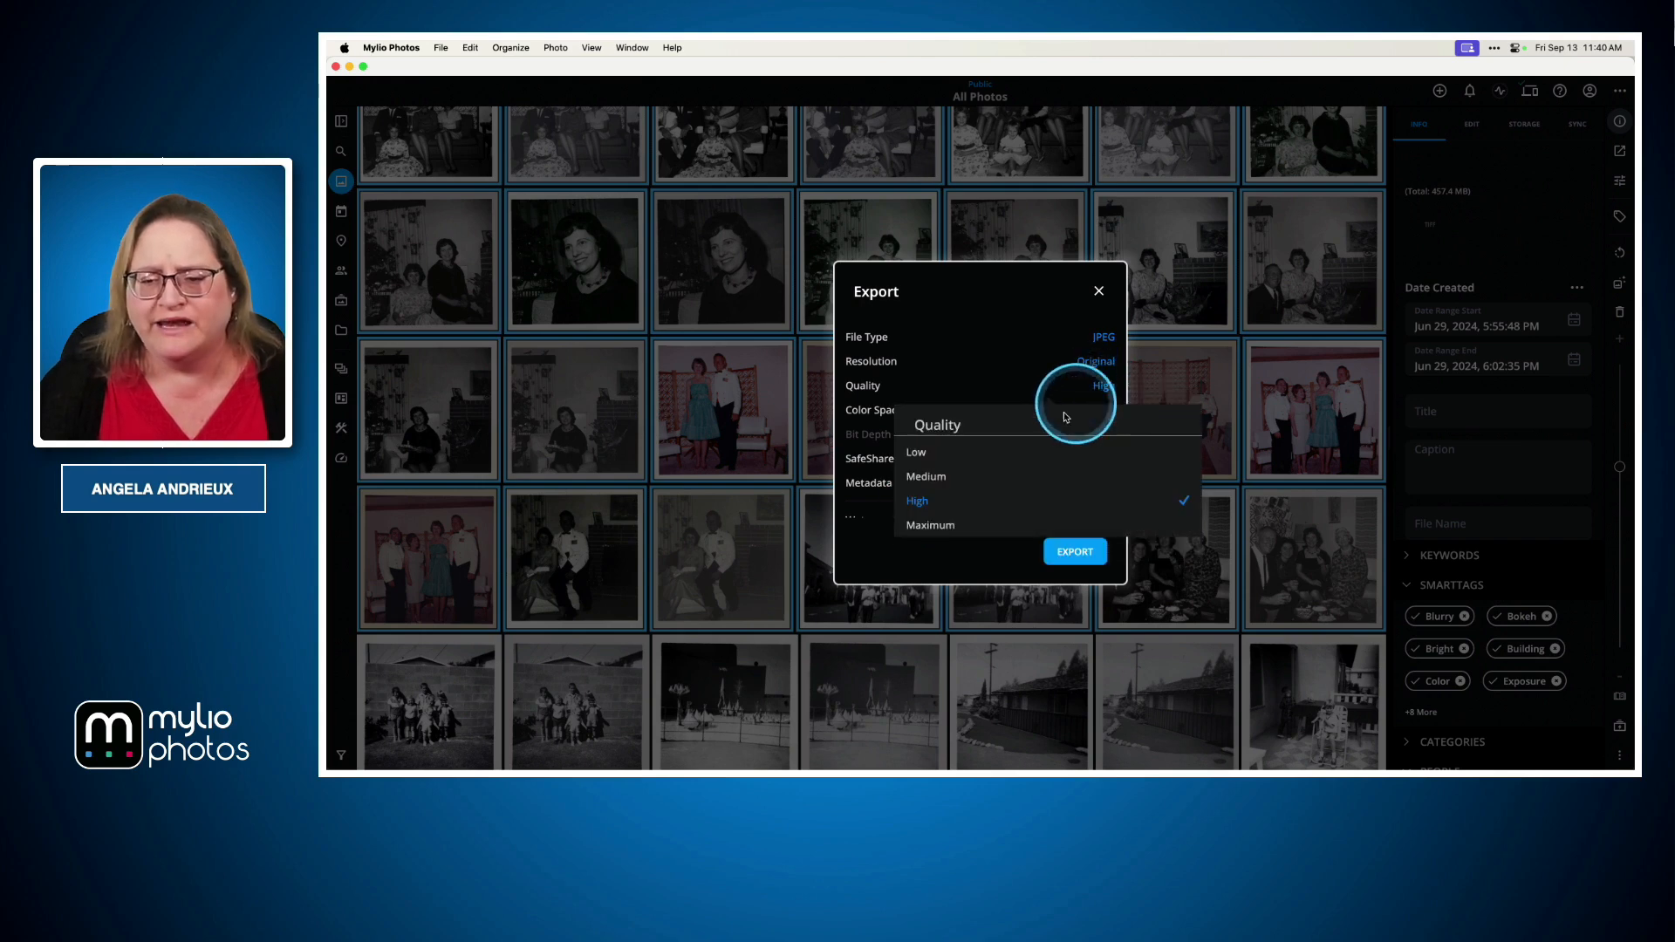
pyautogui.click(931, 526)
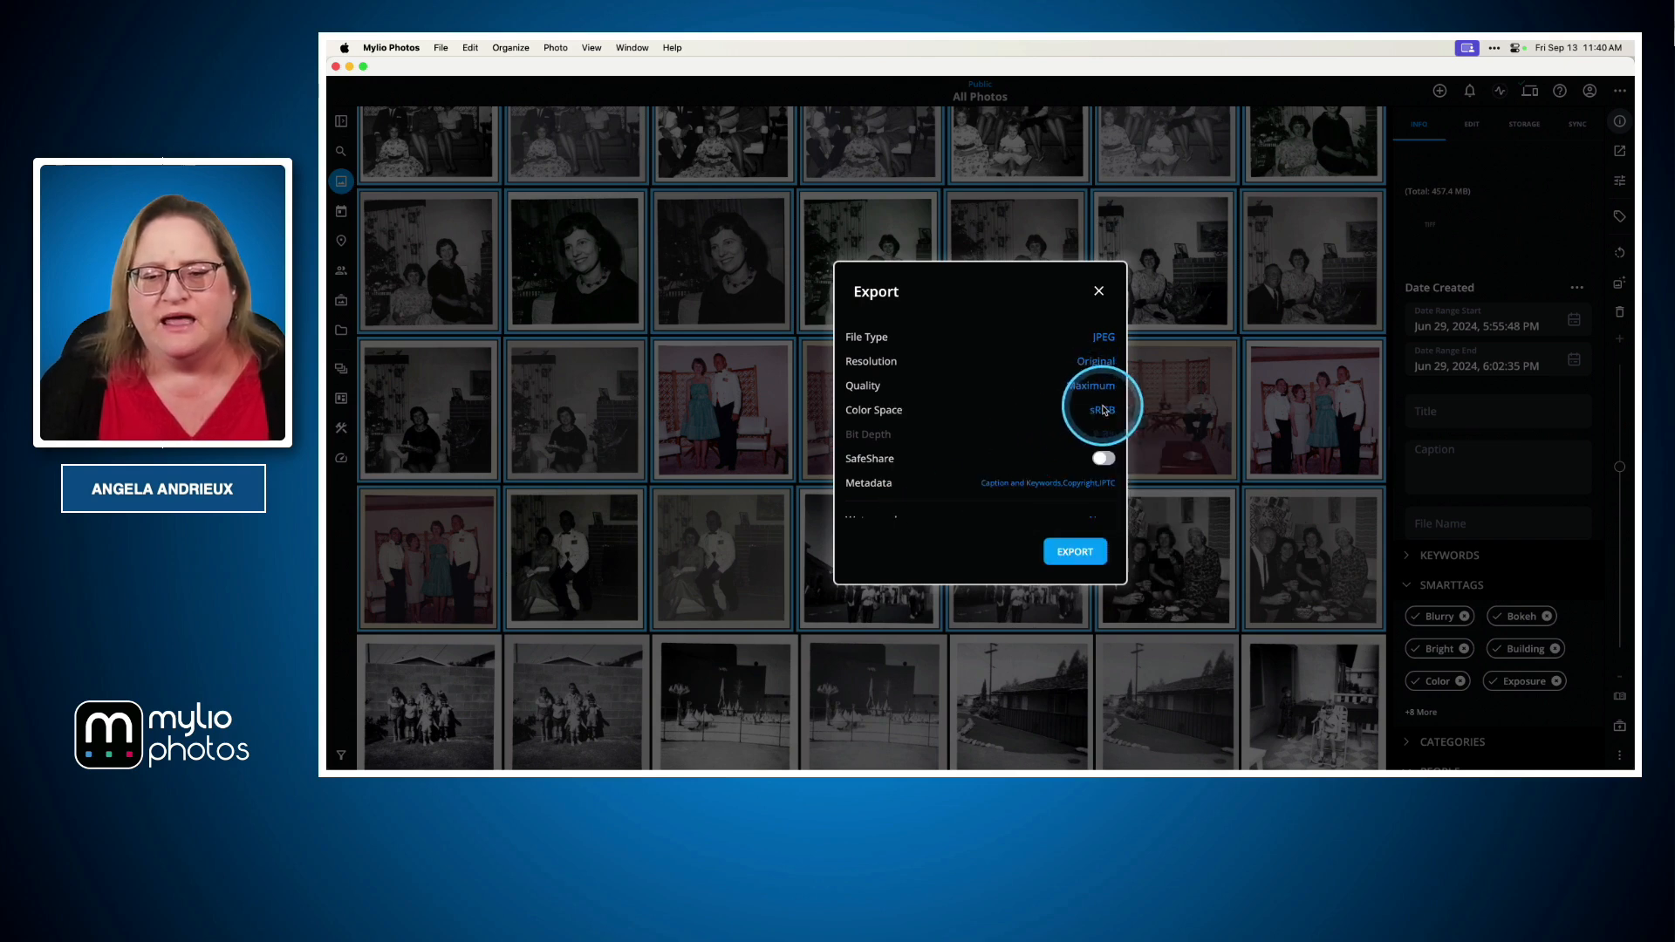
# Enable Camera EXIF, Ratings, People and Places in the export metadata options
pyautogui.scroll(-3, 1060, 414)
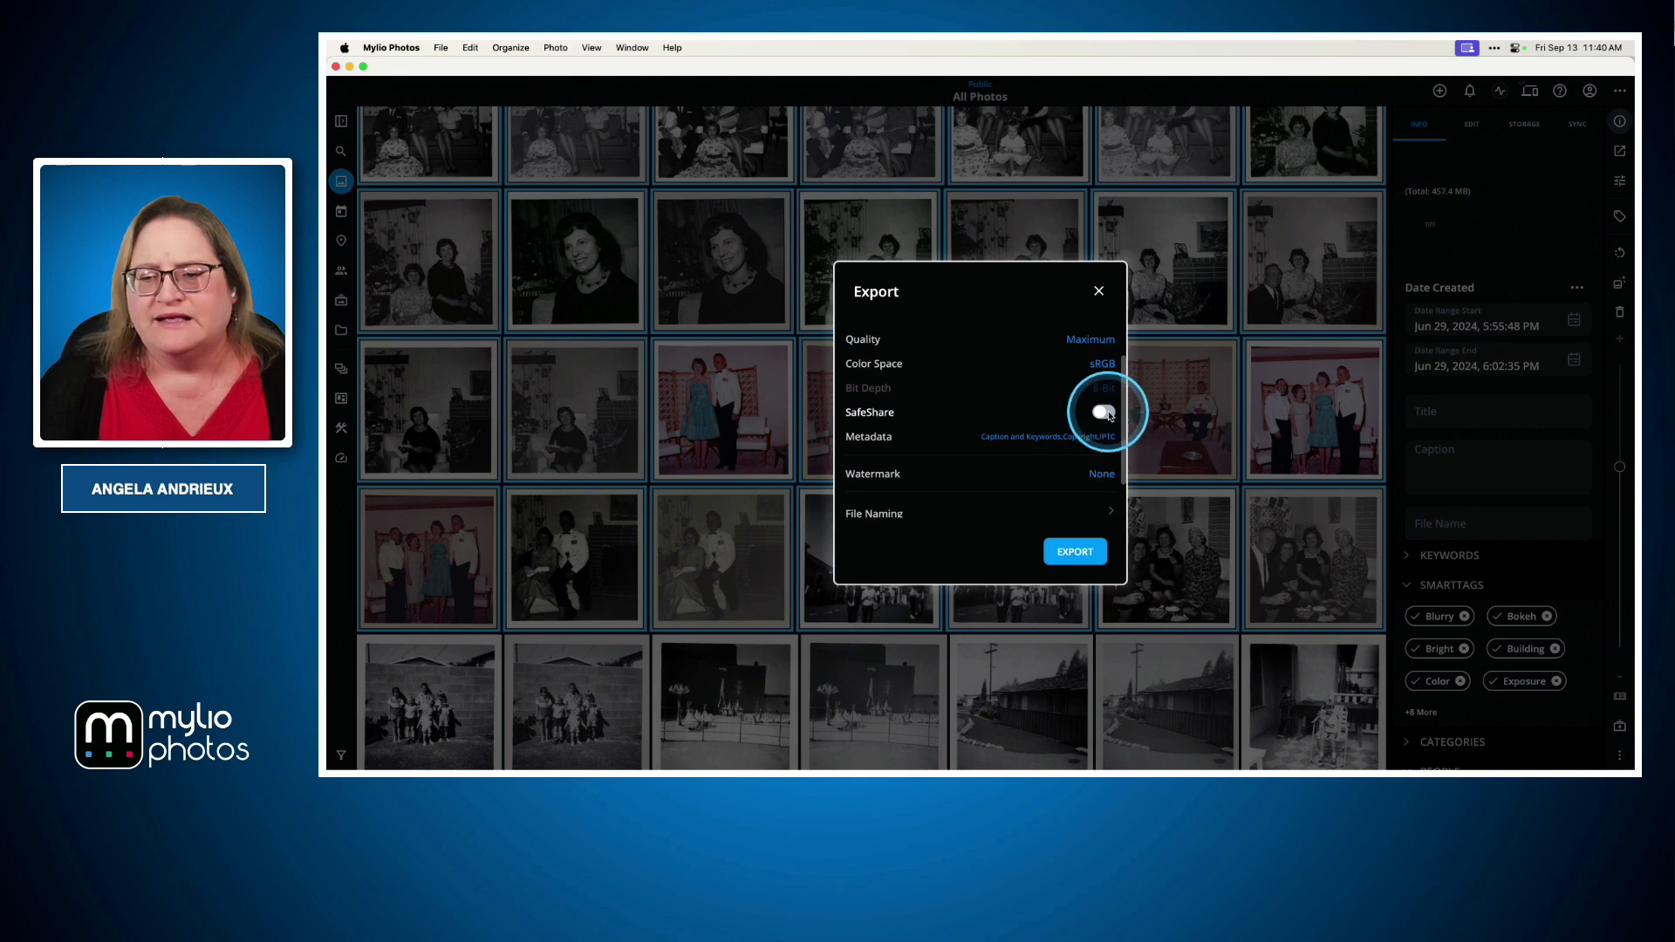
pyautogui.click(1059, 438)
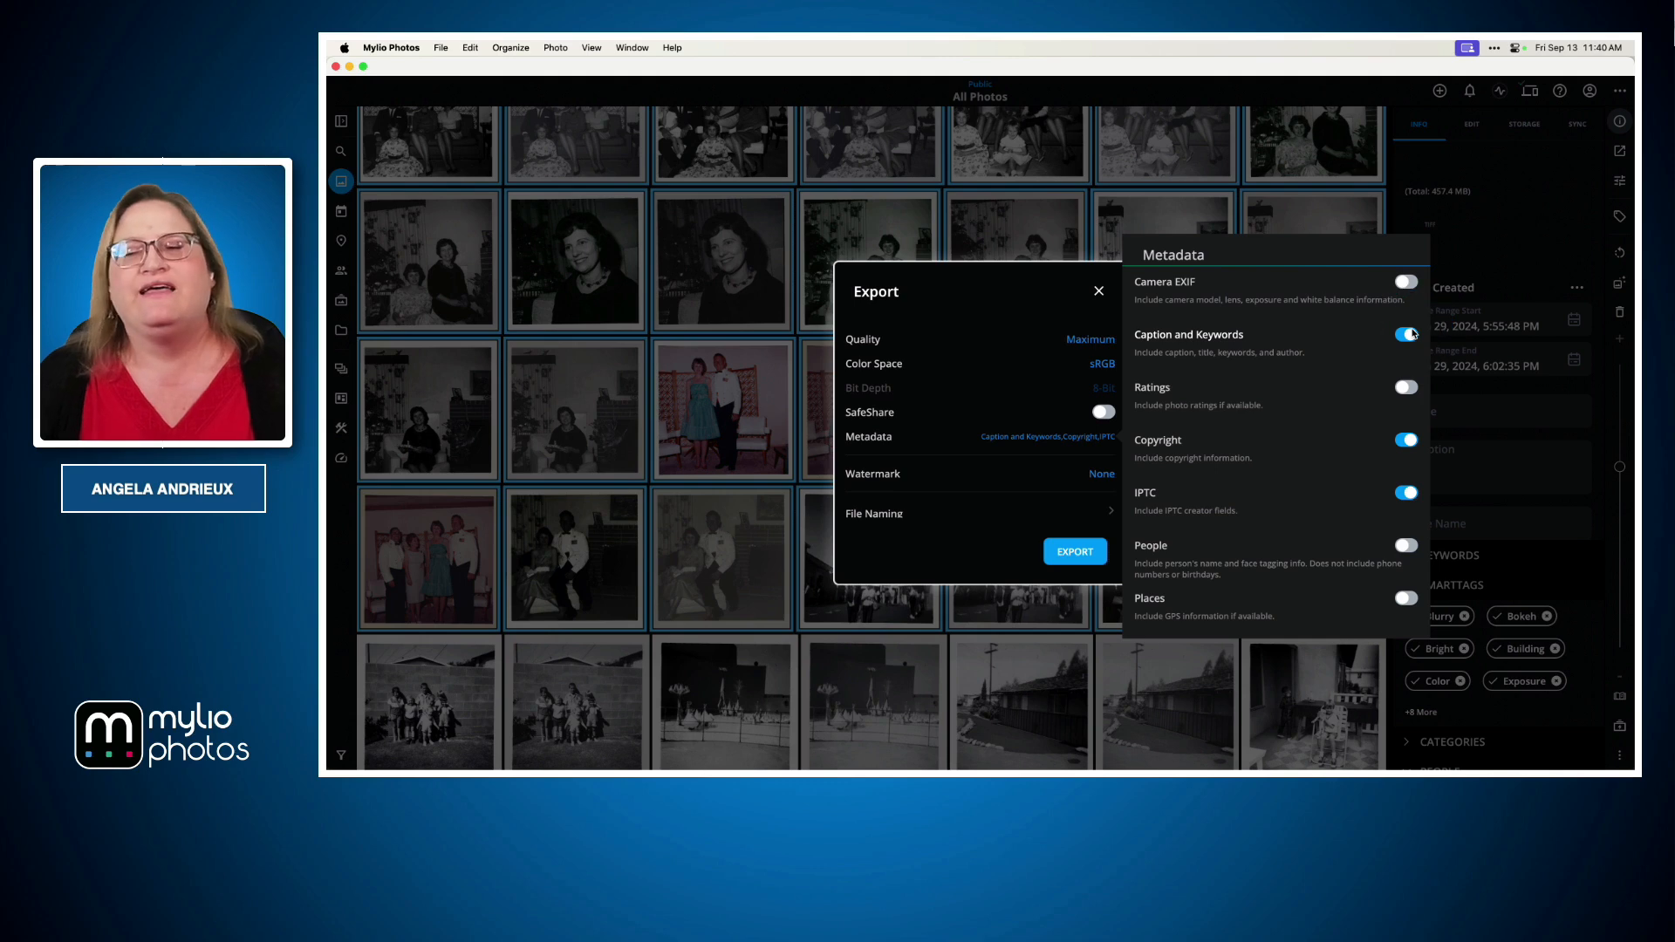
pyautogui.click(1405, 281)
pyautogui.click(1405, 386)
pyautogui.click(1406, 545)
pyautogui.click(1406, 597)
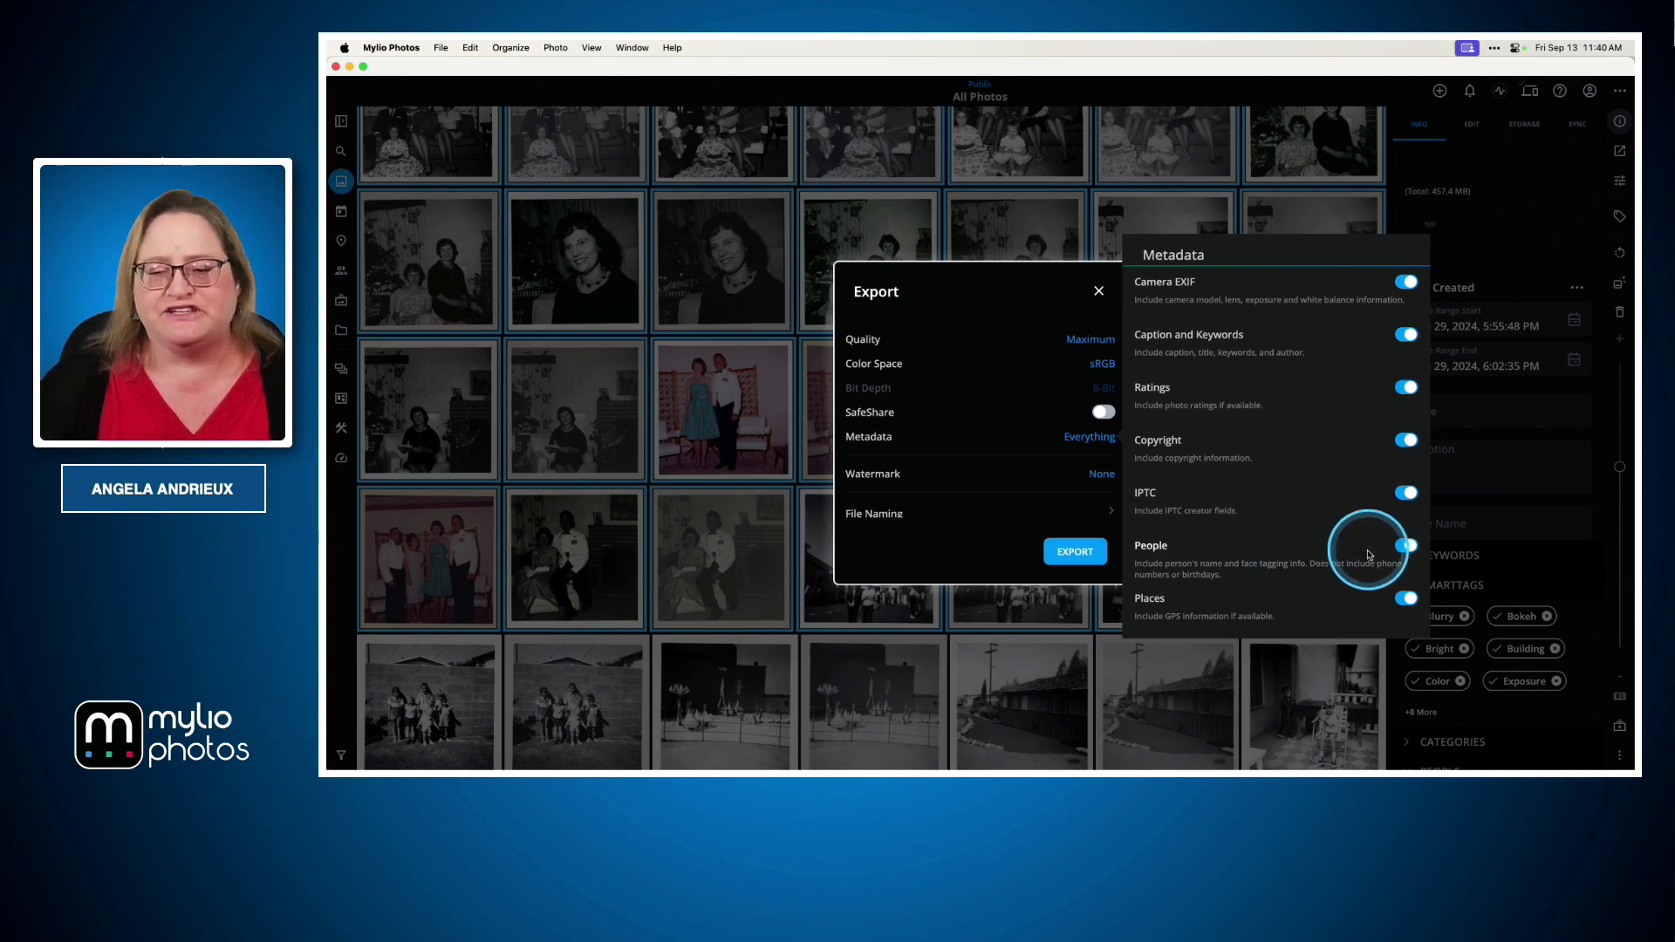
pyautogui.click(1022, 509)
# Open the File Naming options for the export and go back to the Export dialog
pyautogui.scroll(-2, 1025, 511)
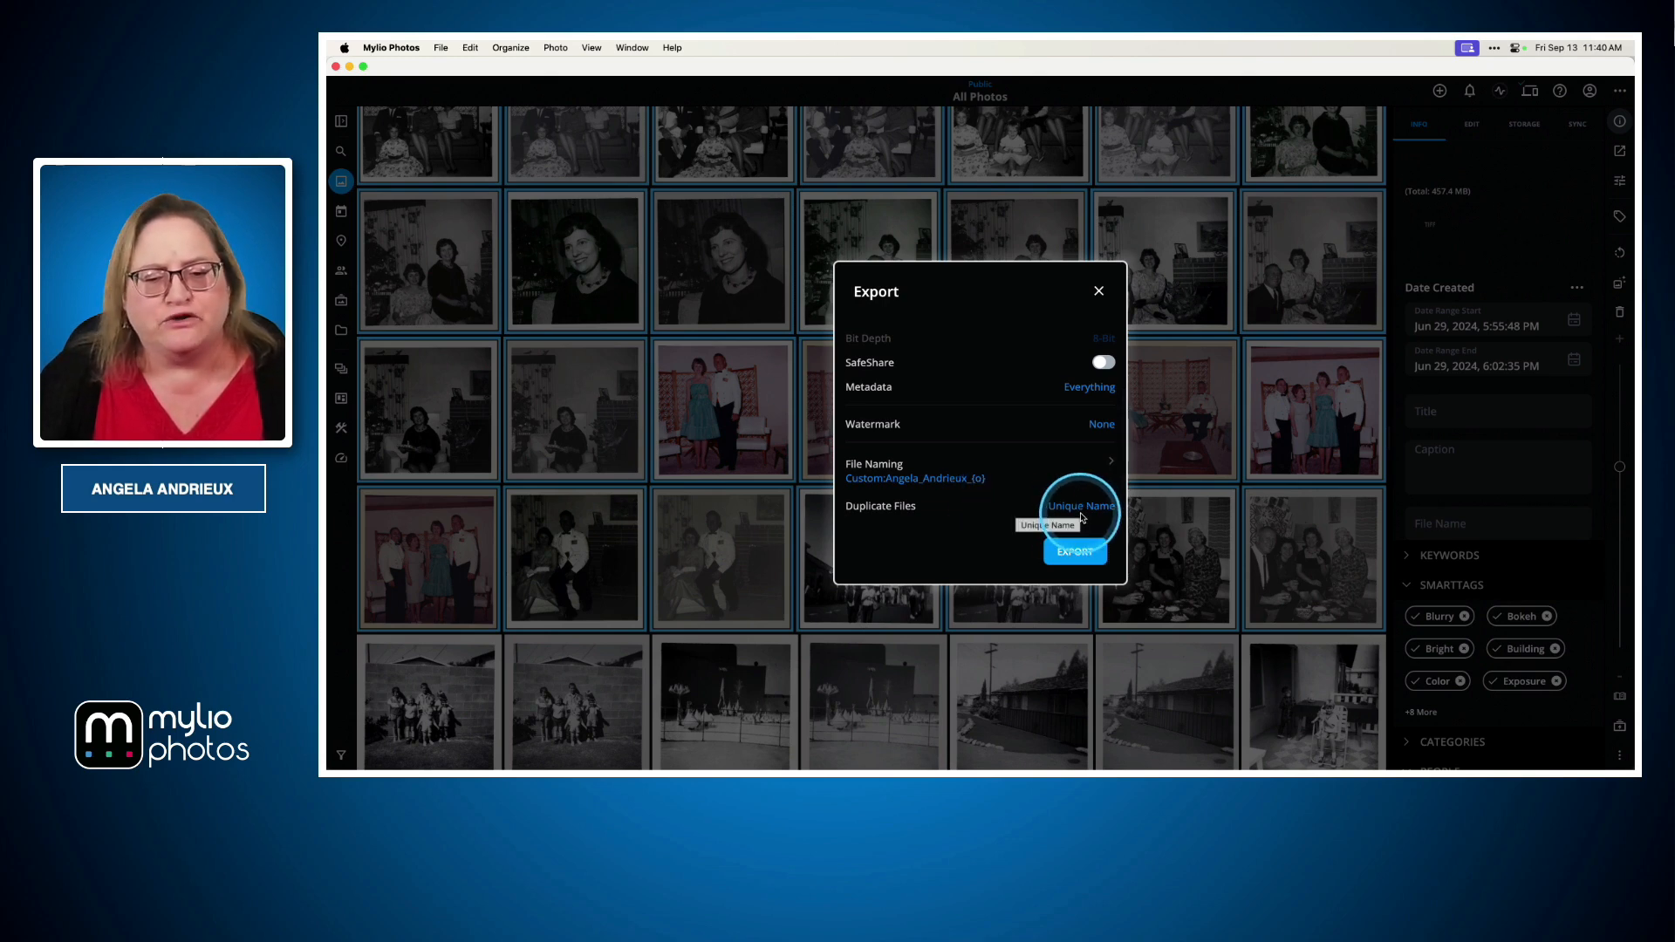
pyautogui.click(918, 483)
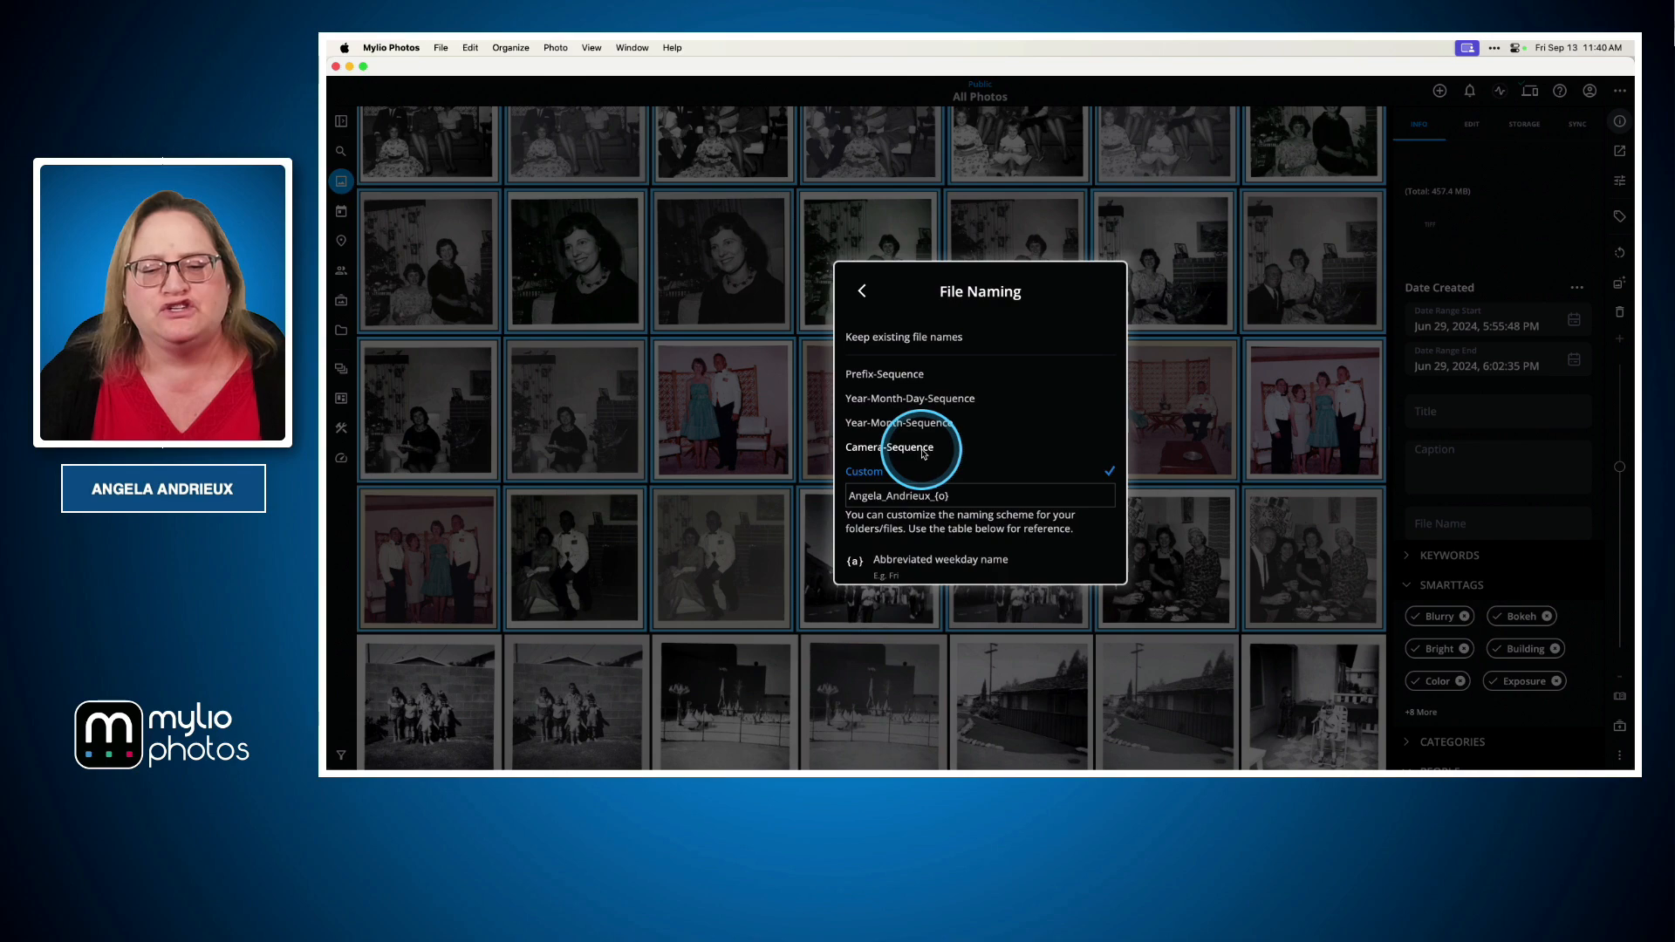
pyautogui.click(862, 290)
pyautogui.click(1076, 550)
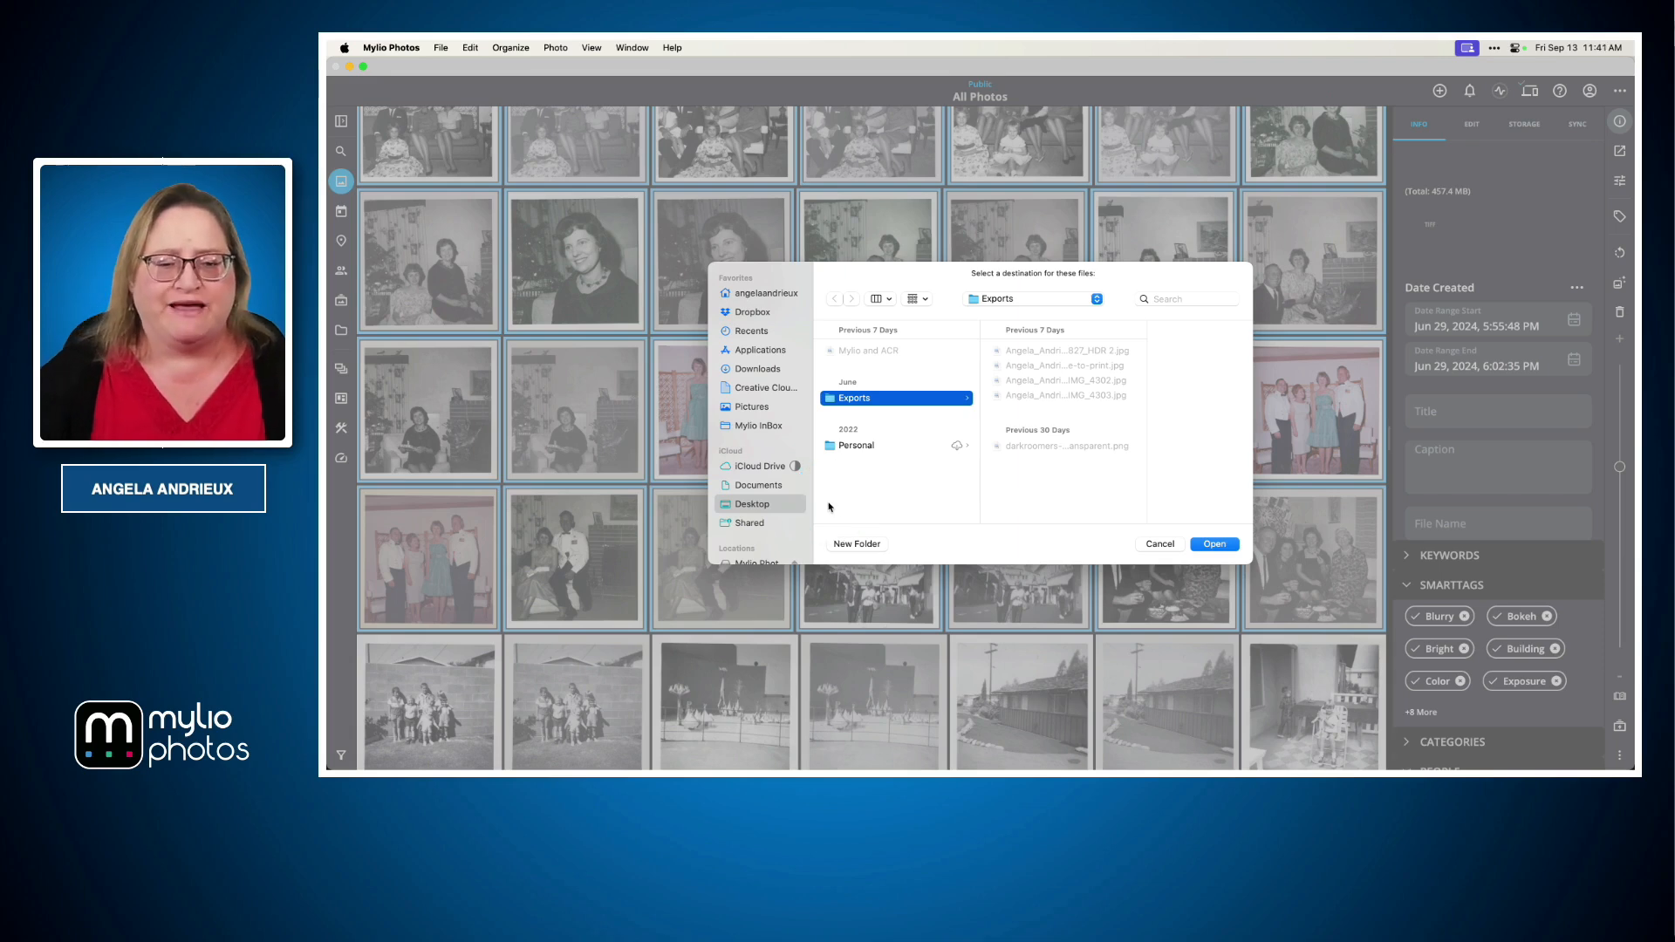
pyautogui.scroll(-5, 752, 453)
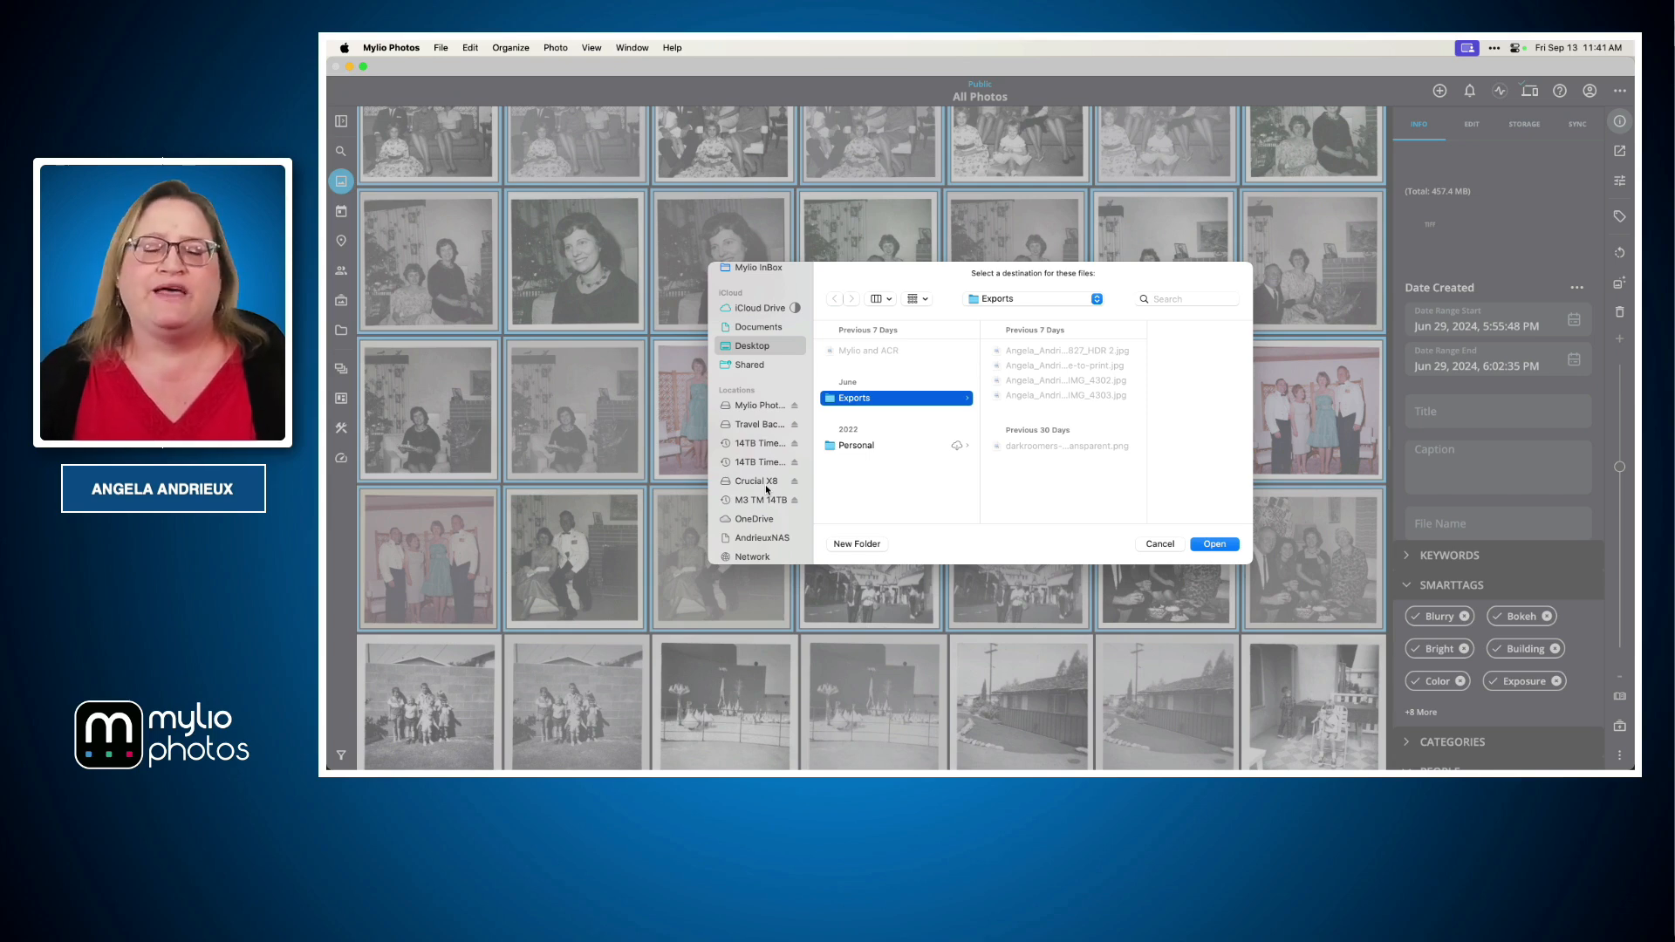
pyautogui.click(1159, 545)
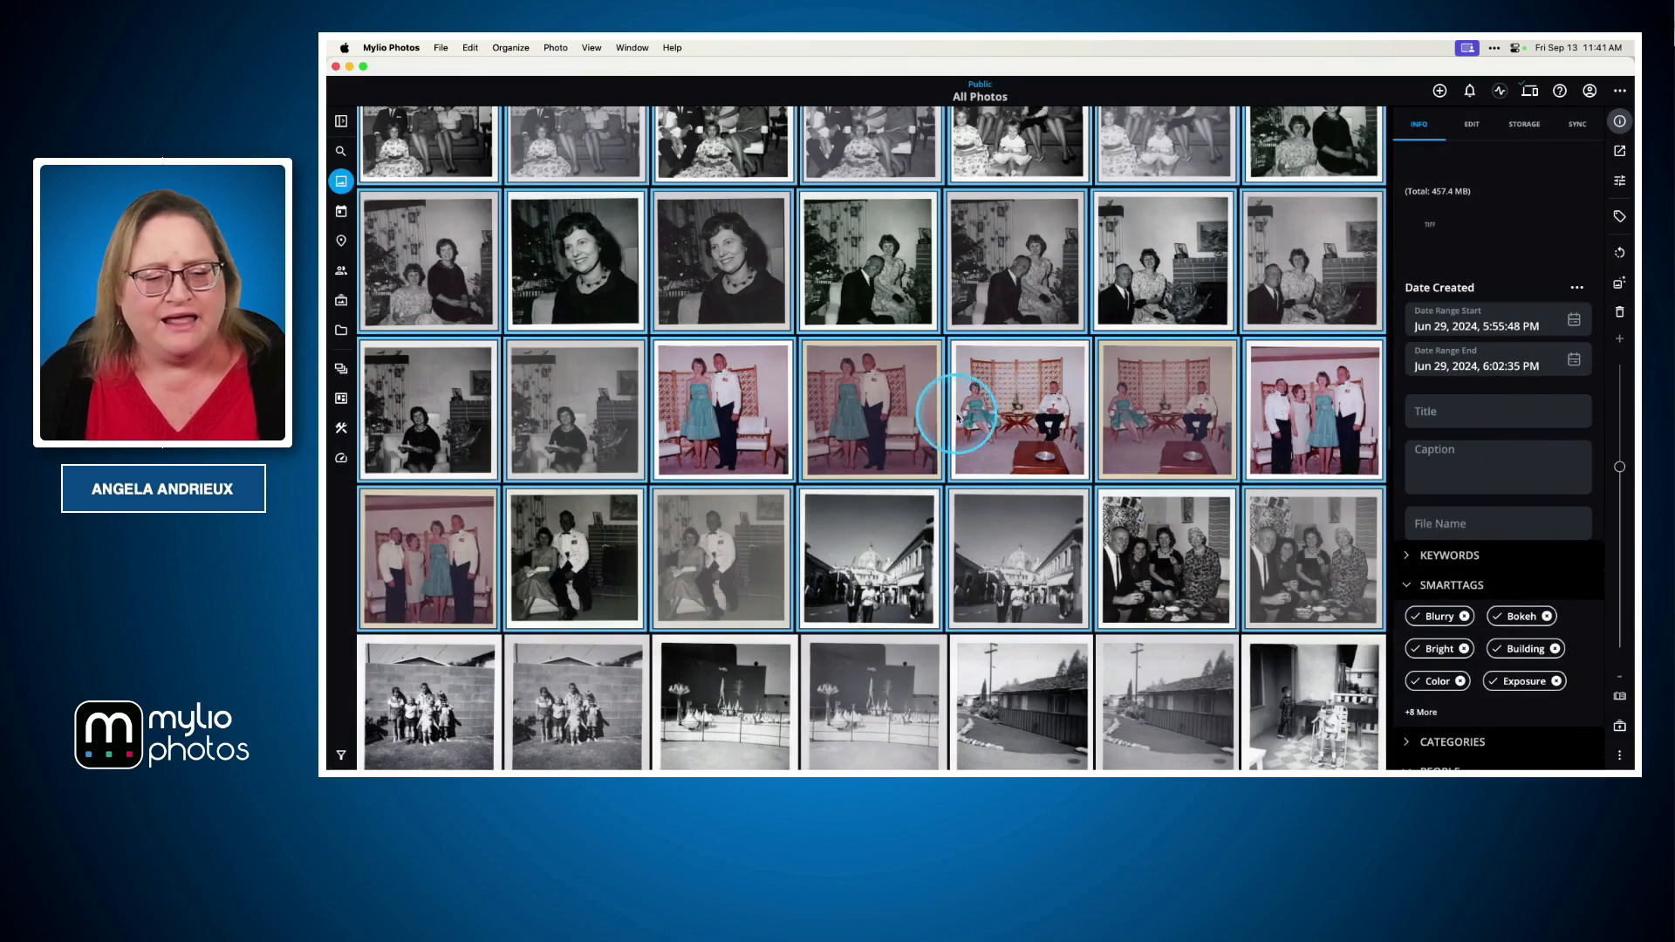
# Open the colour photo of the couple in single-photo view
pyautogui.hotkey('ctrl', 'Right')
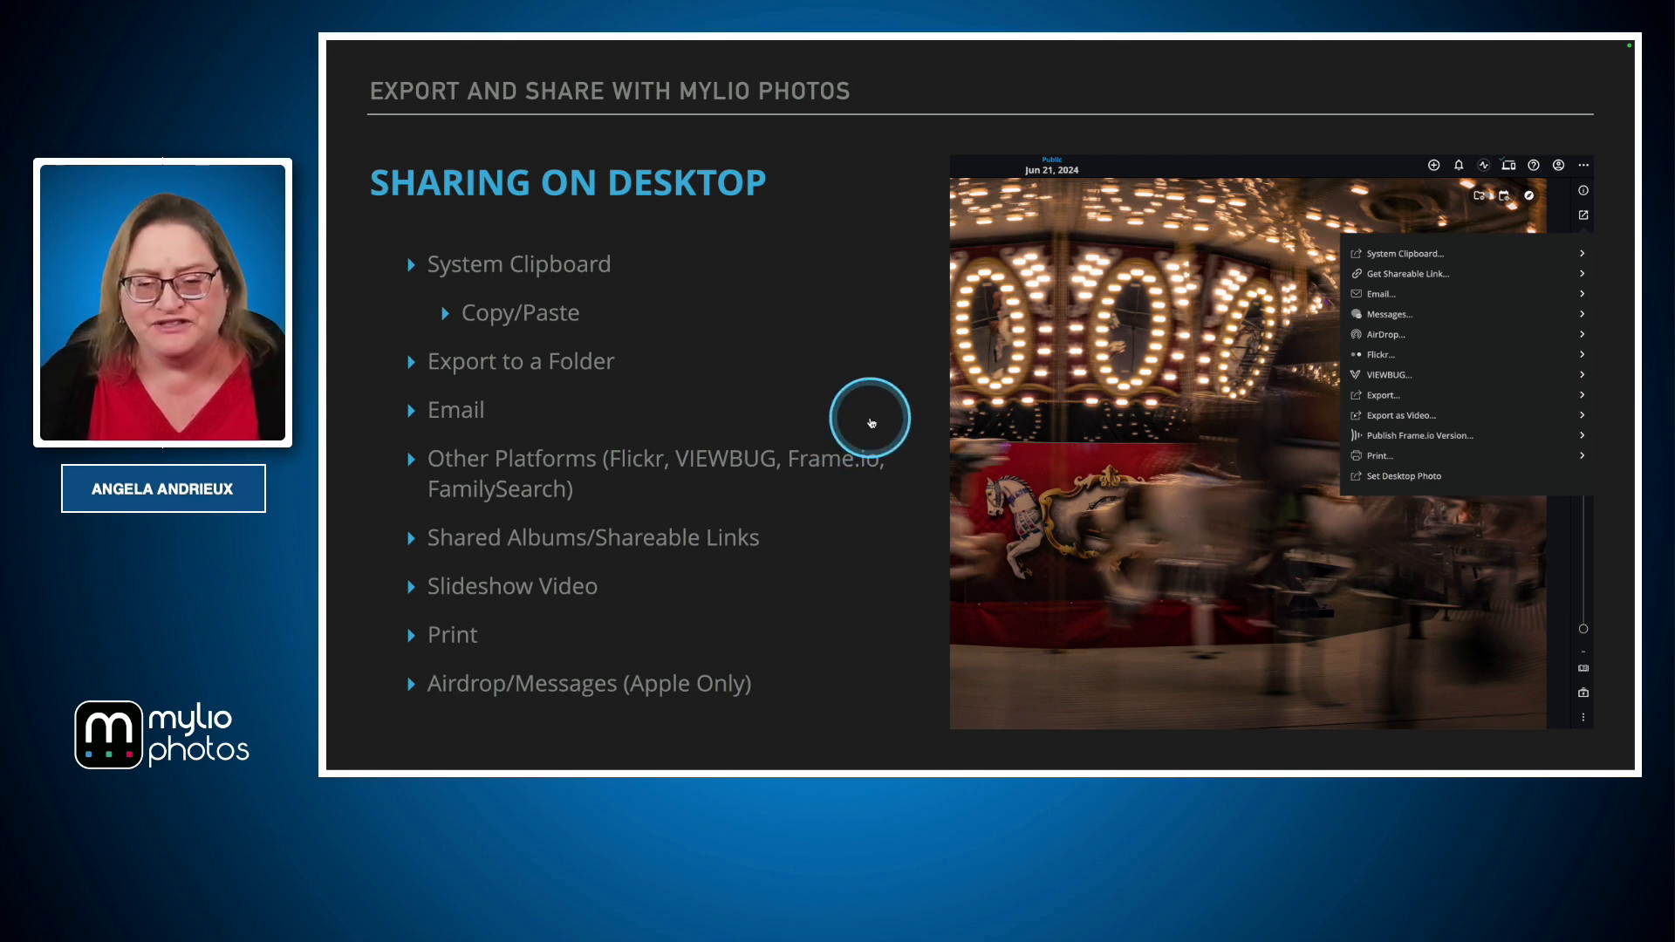
pyautogui.press('super+Tab')
pyautogui.click(1018, 404)
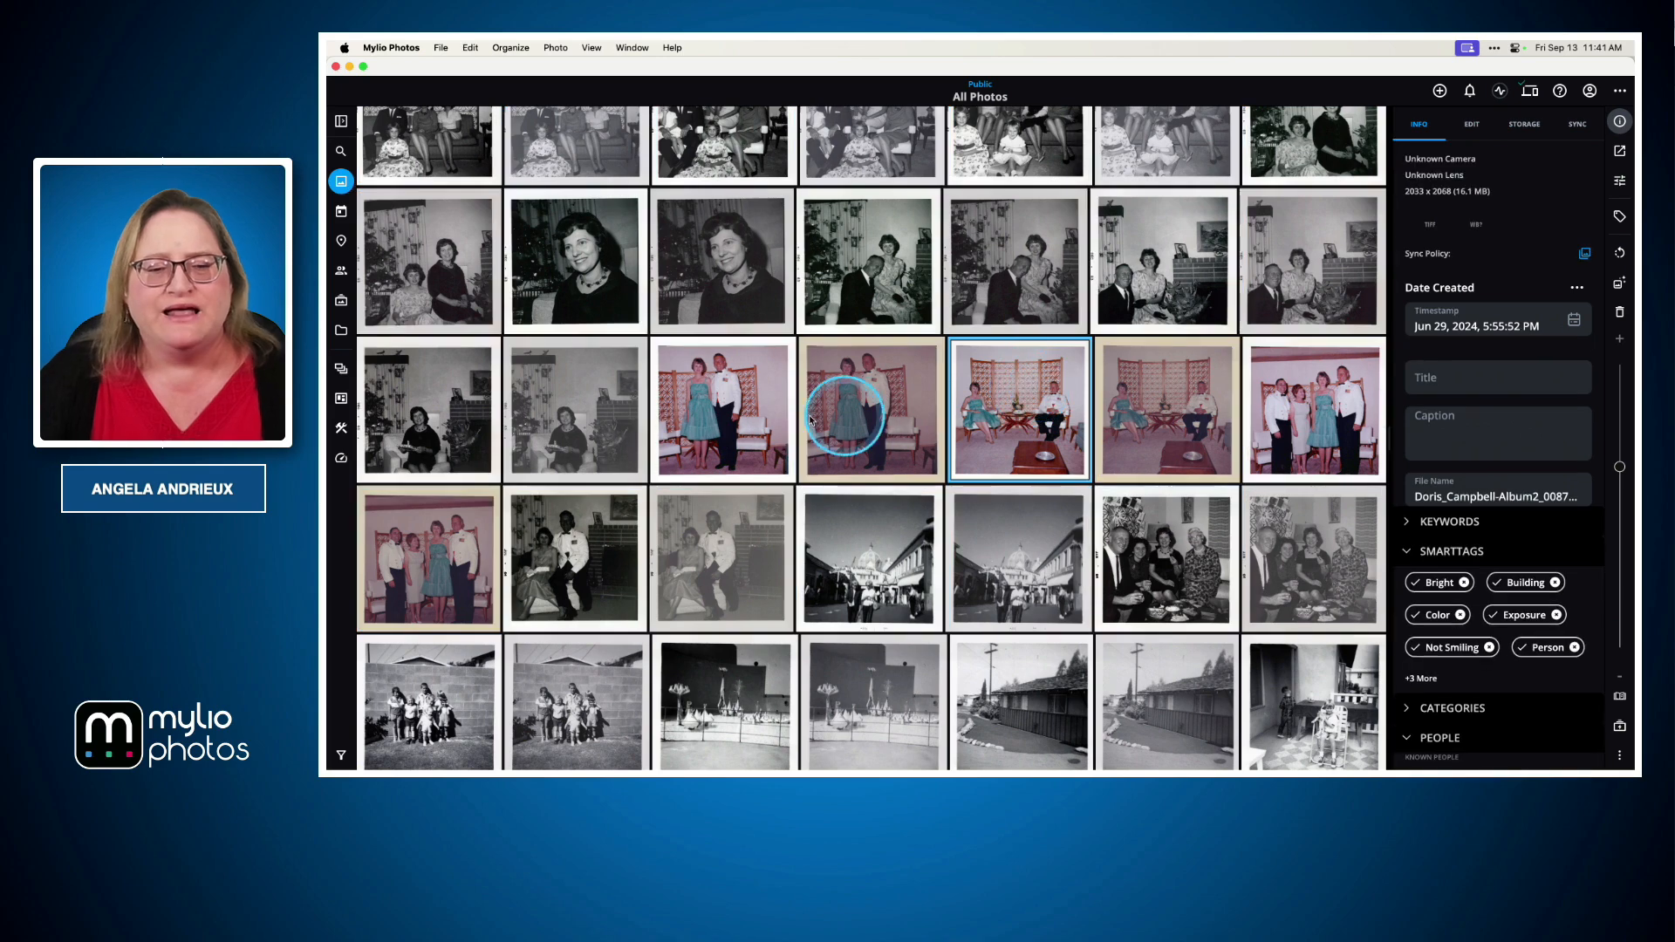
pyautogui.doubleClick(719, 406)
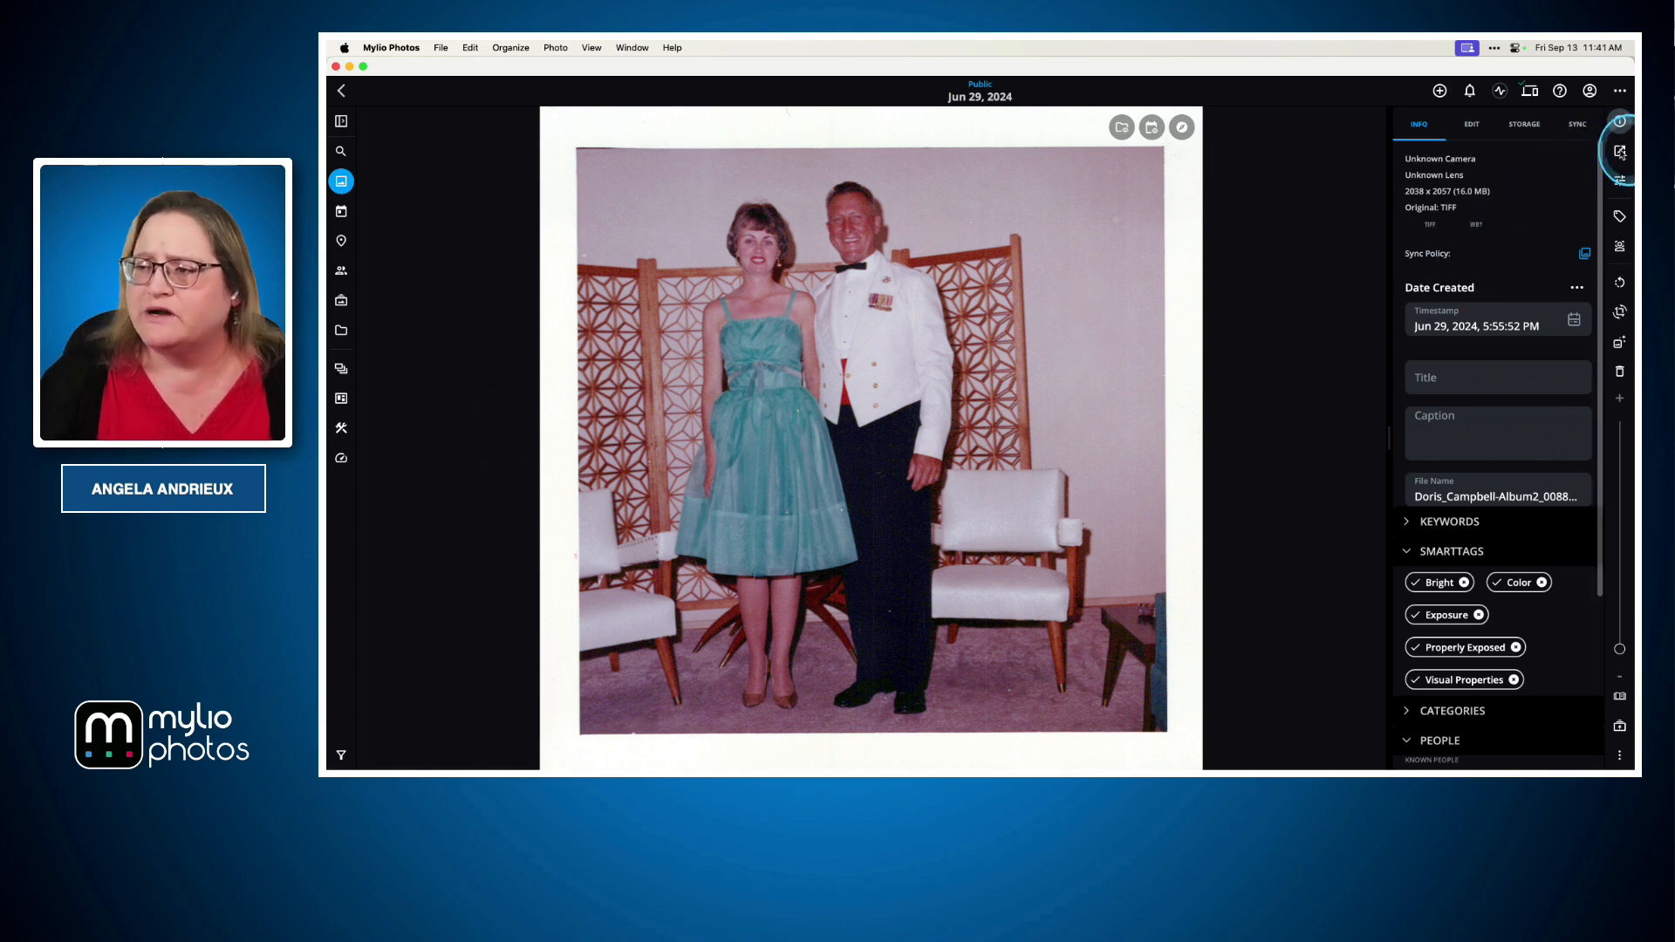
# Share the photo by email, creating a new message with the default email settings
pyautogui.click(1618, 152)
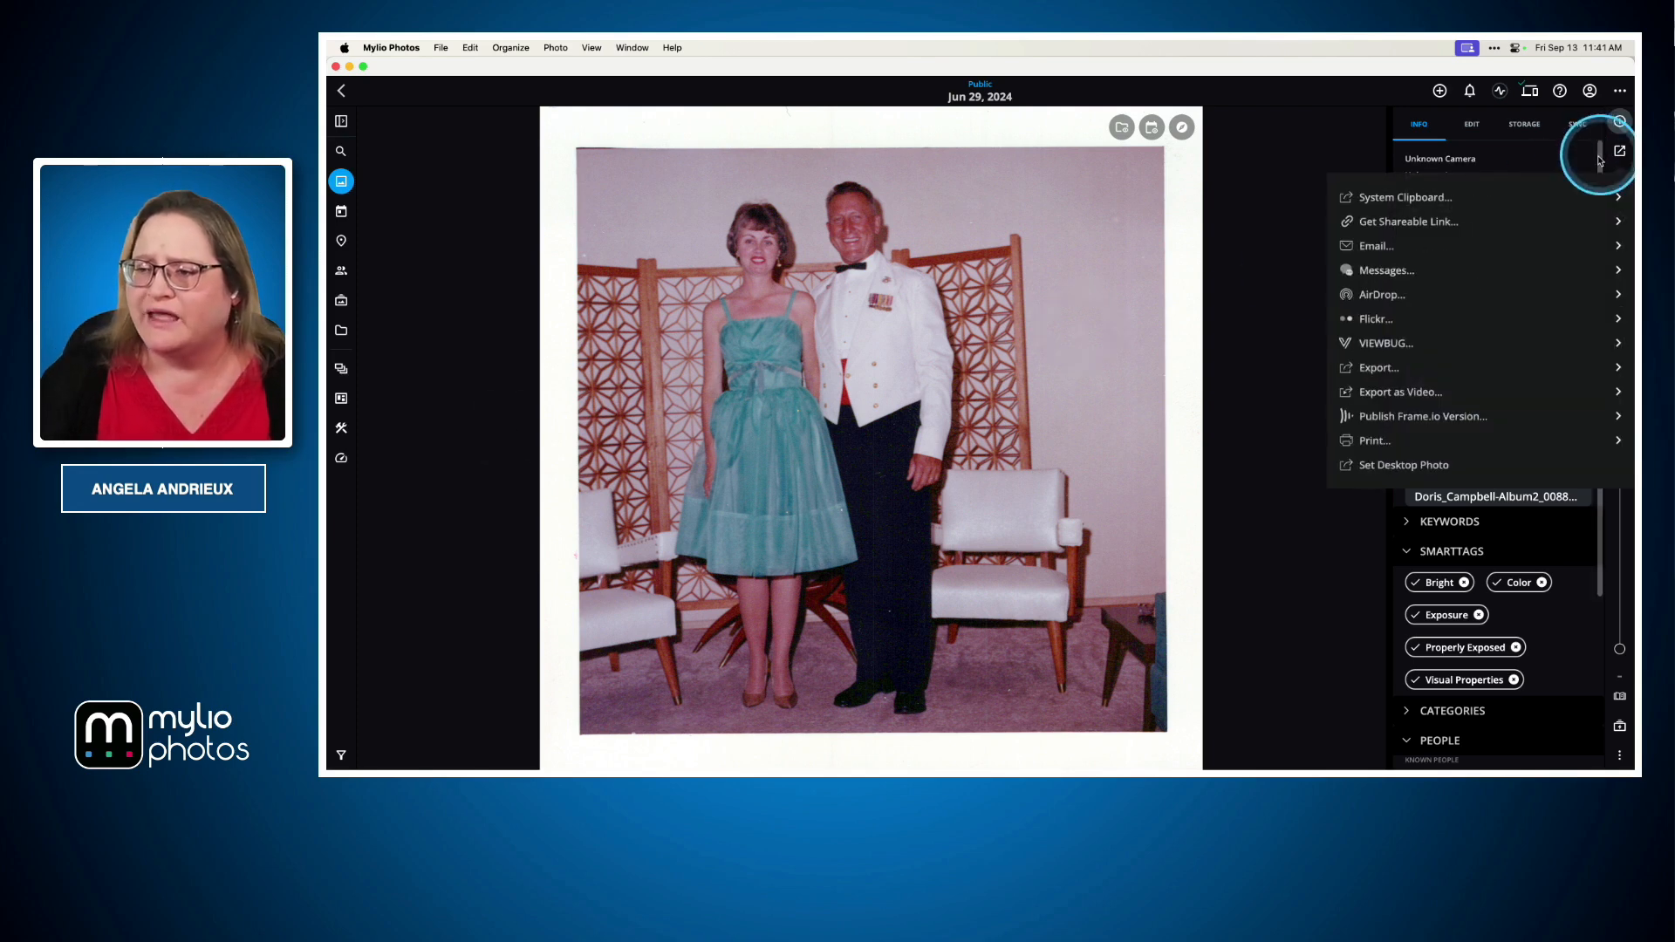
pyautogui.click(1388, 250)
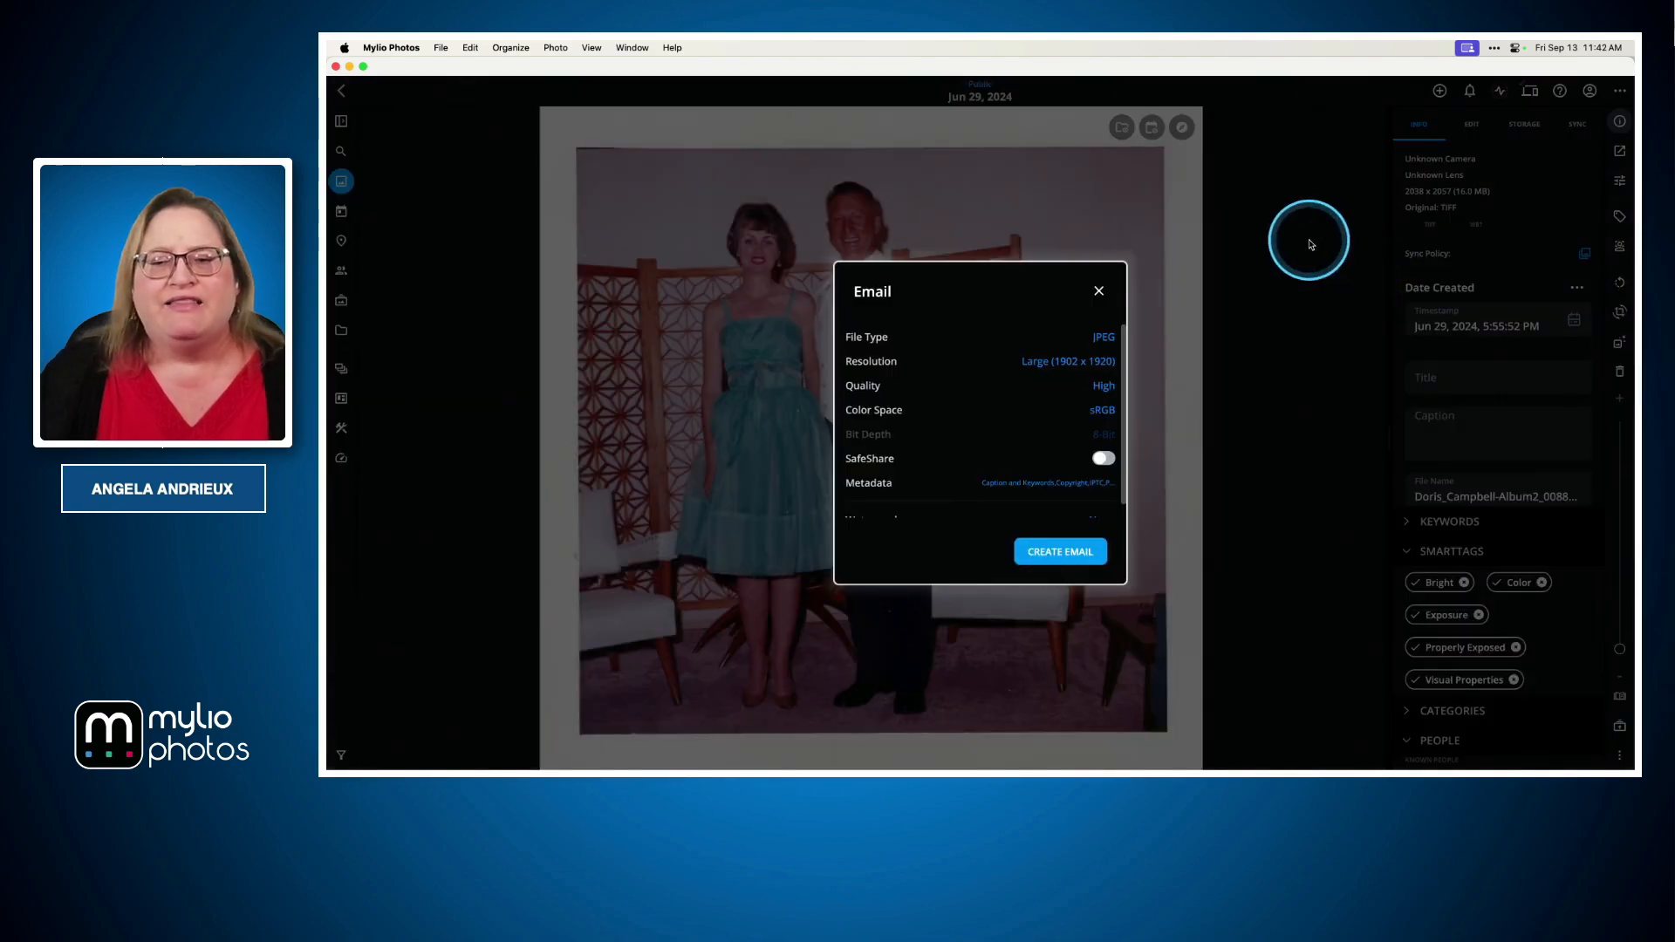
pyautogui.click(1057, 562)
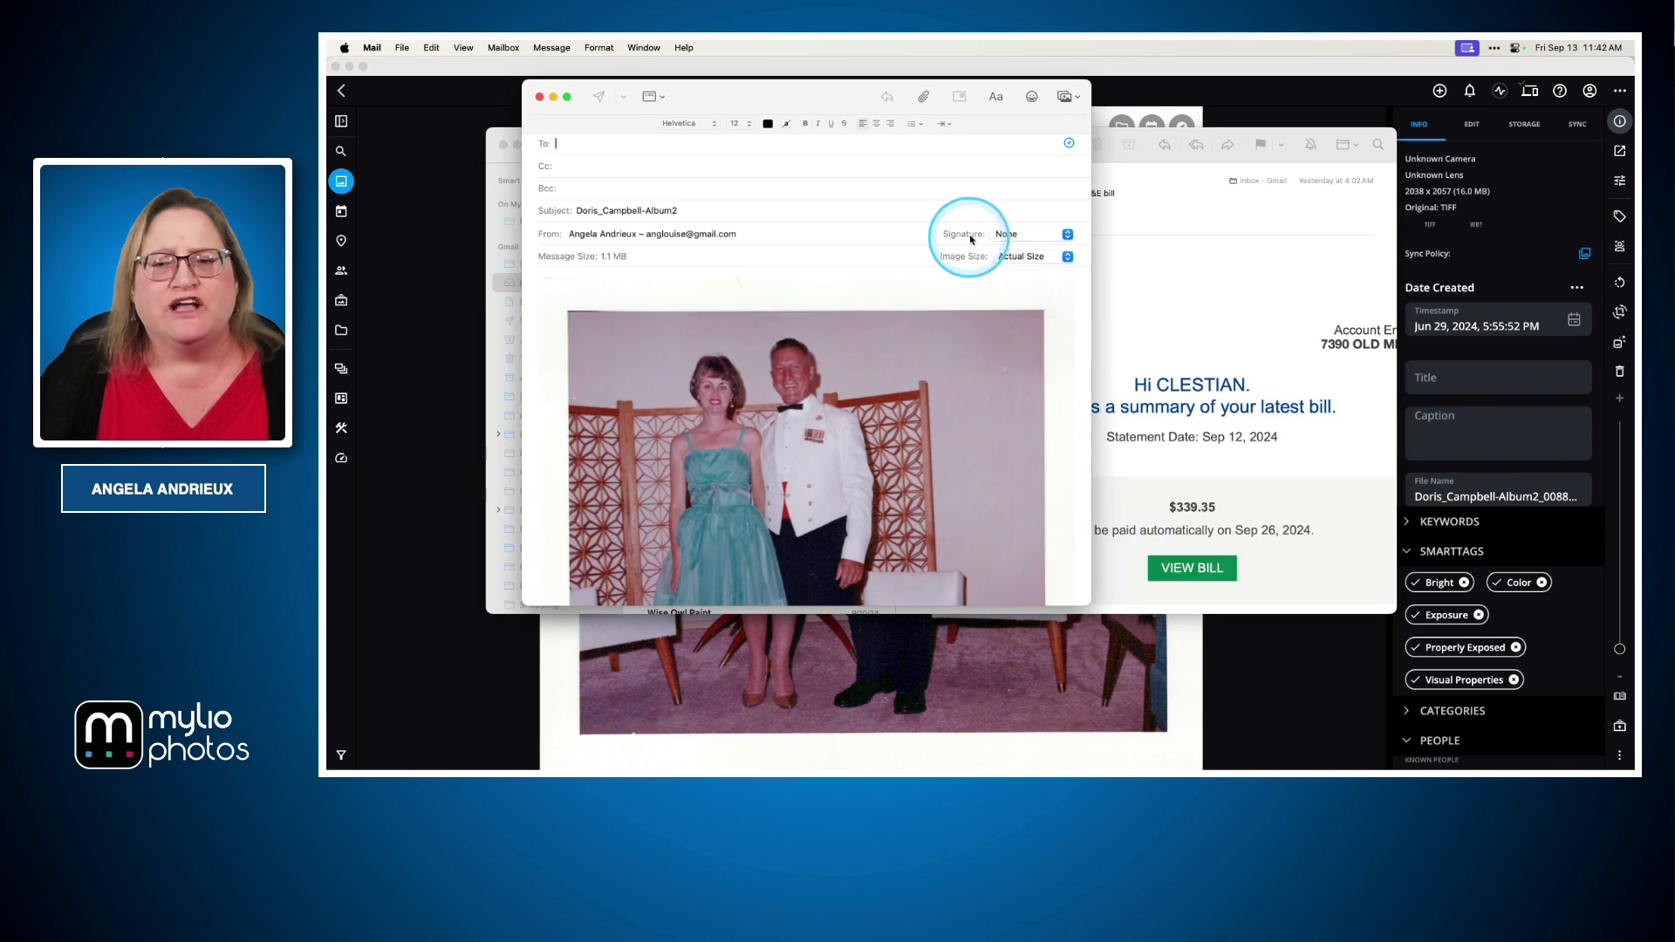
# Close the new email message without saving it as a draft
pyautogui.doubleClick(1121, 159)
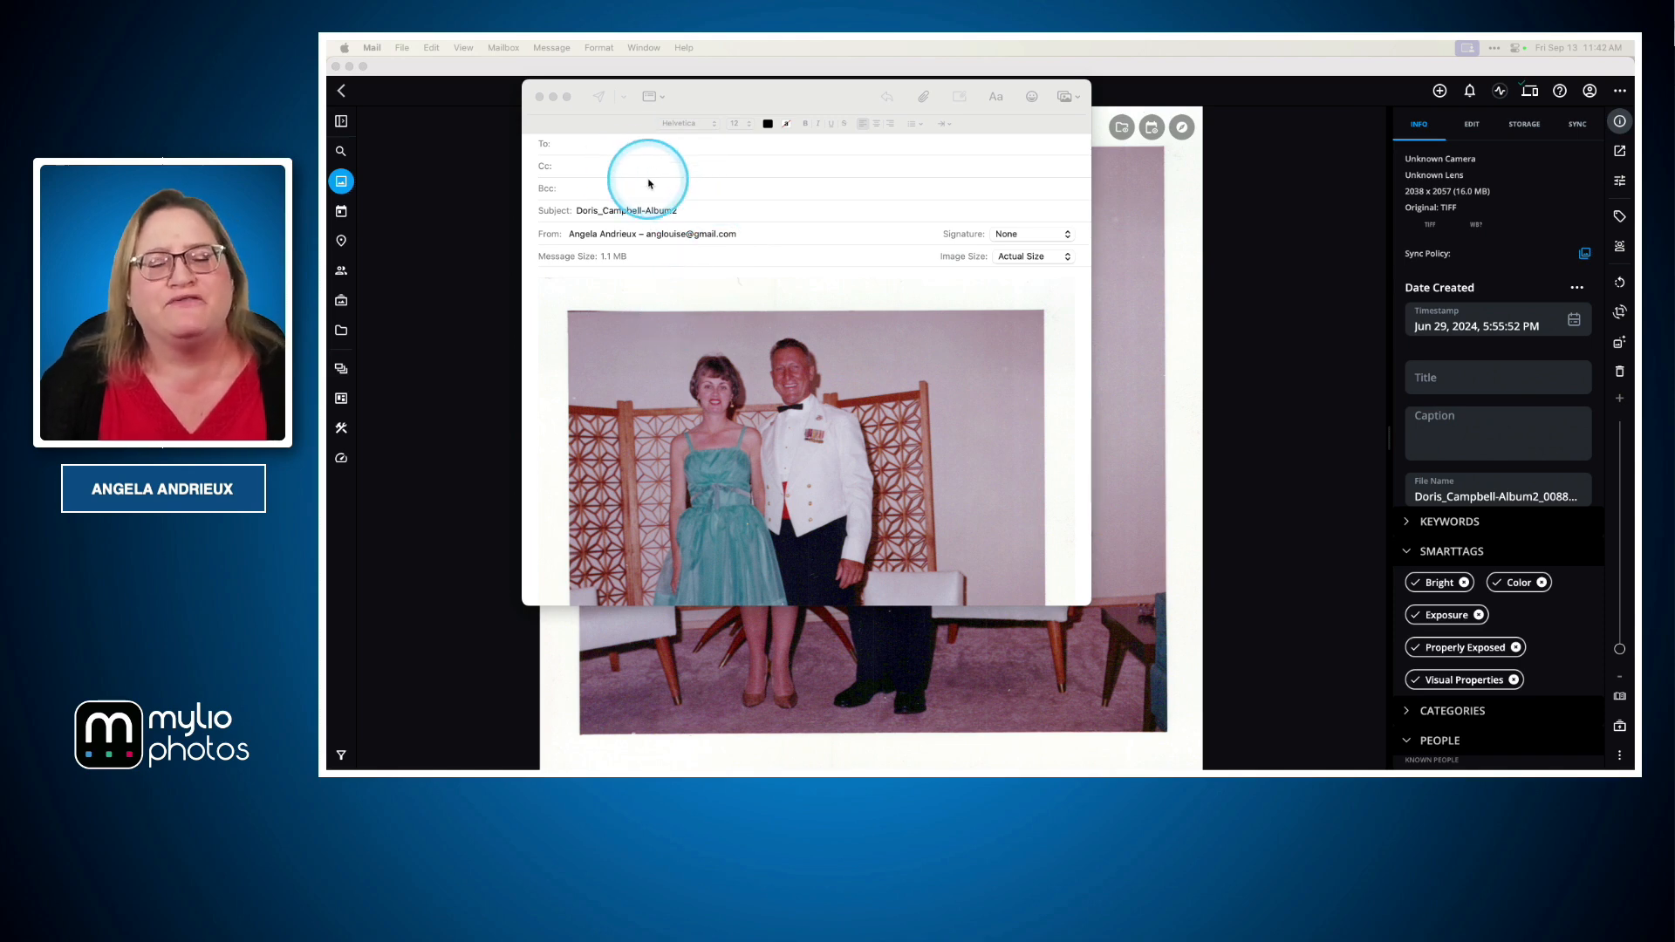
pyautogui.click(541, 101)
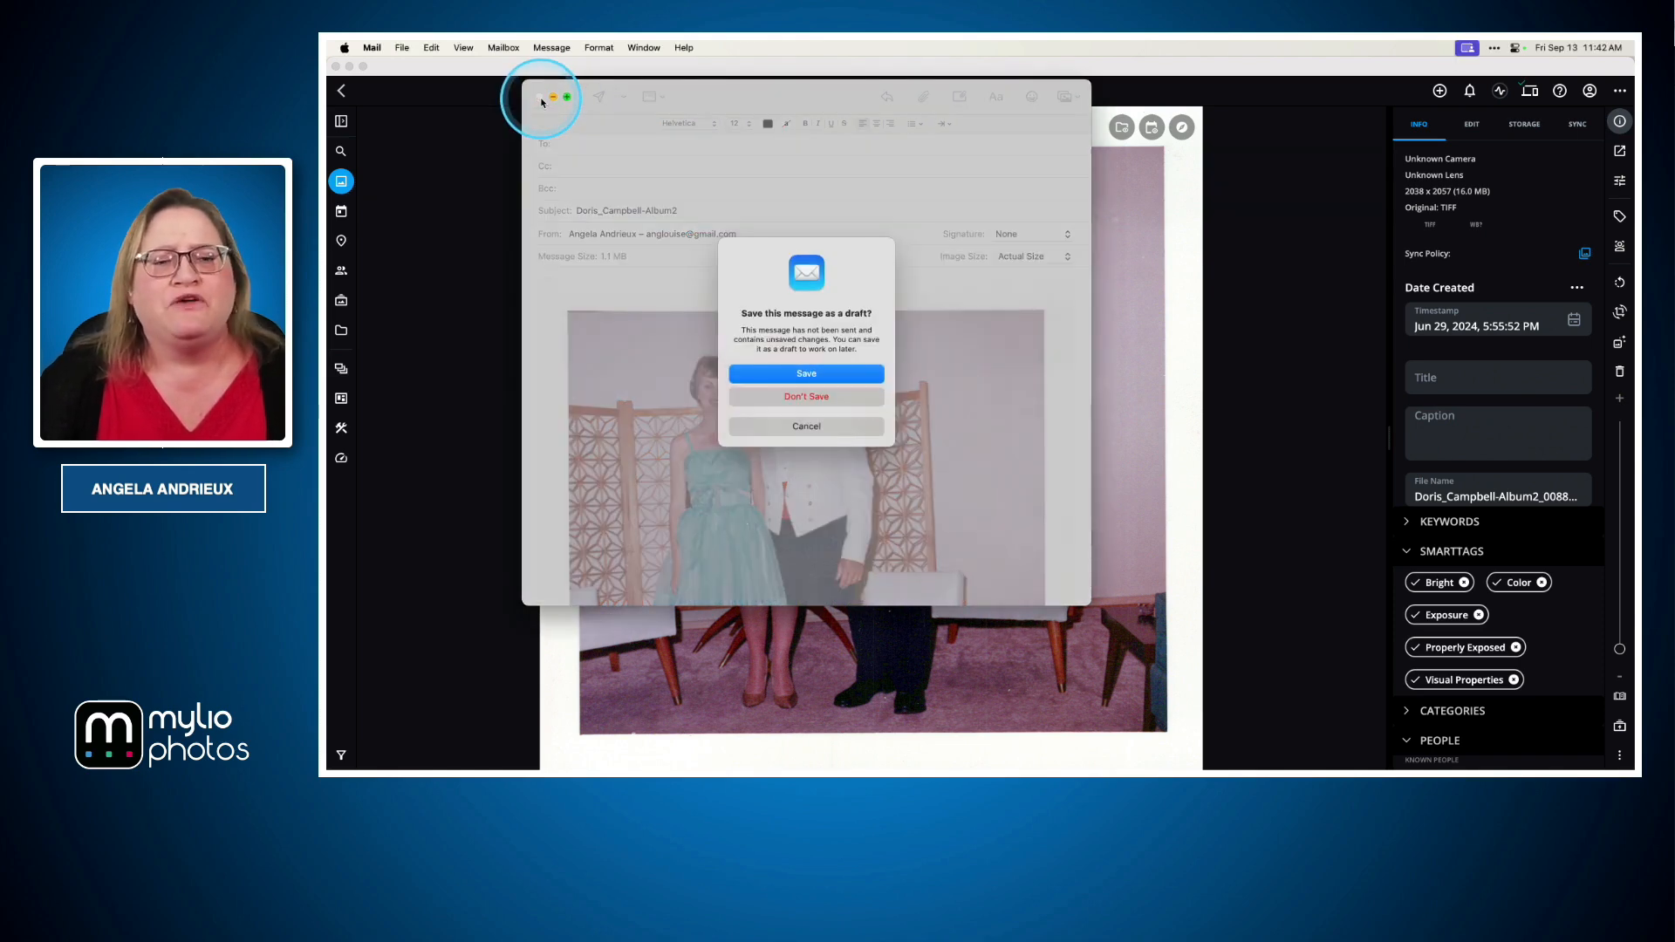
pyautogui.click(796, 402)
pyautogui.click(1300, 417)
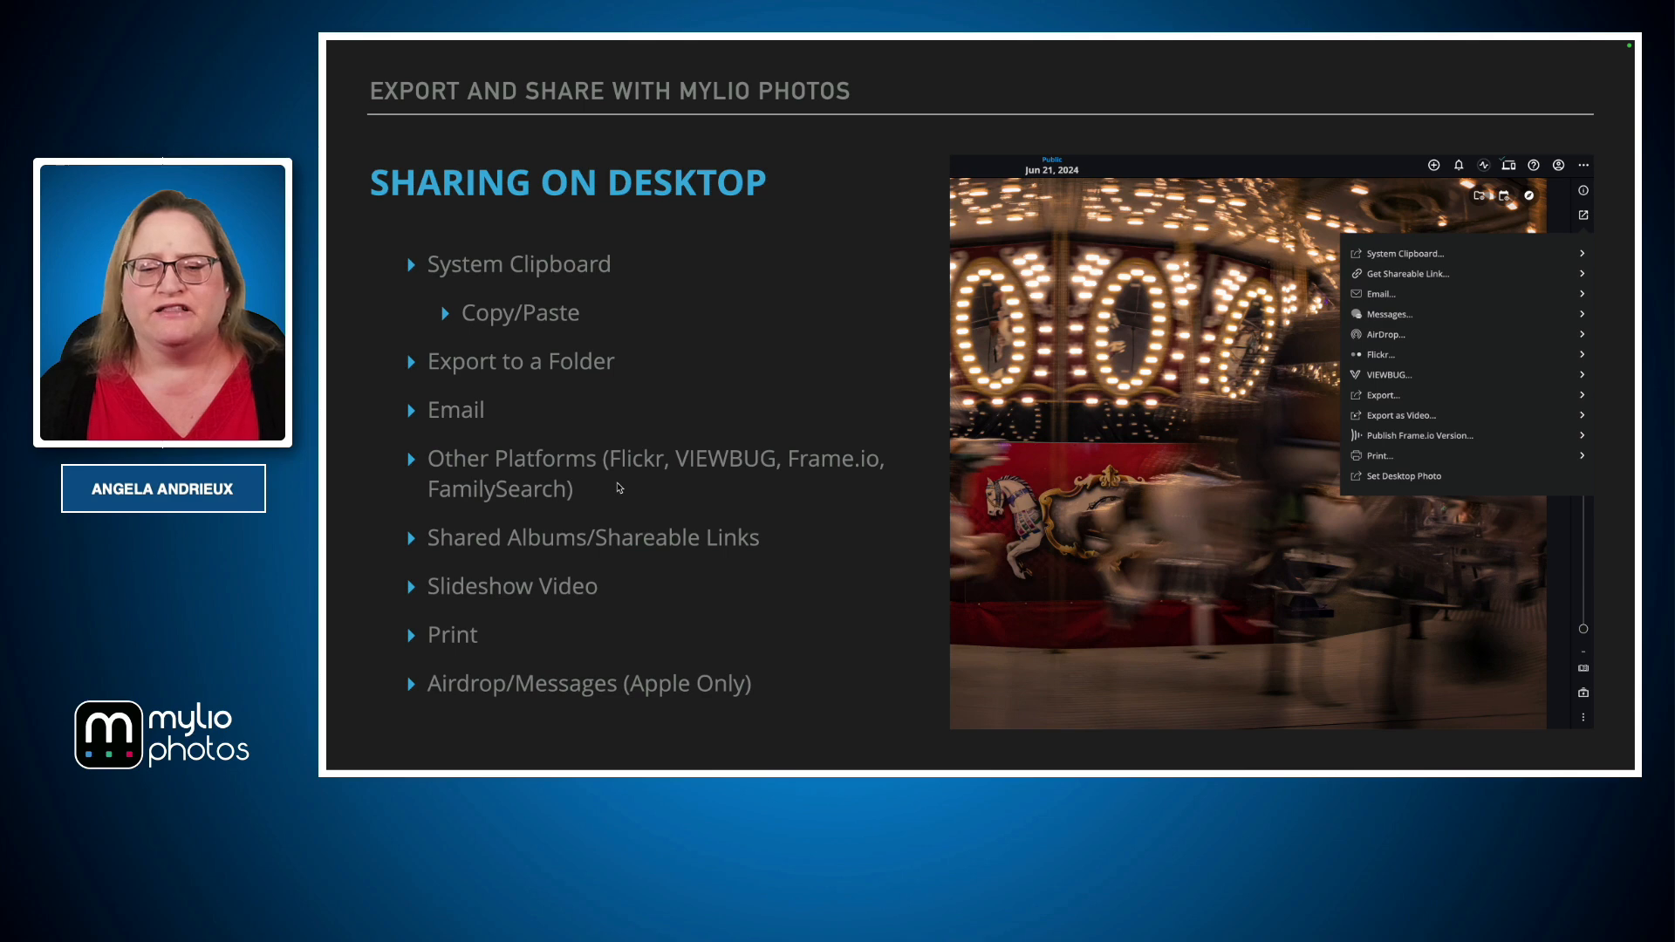
pyautogui.press('super+Tab')
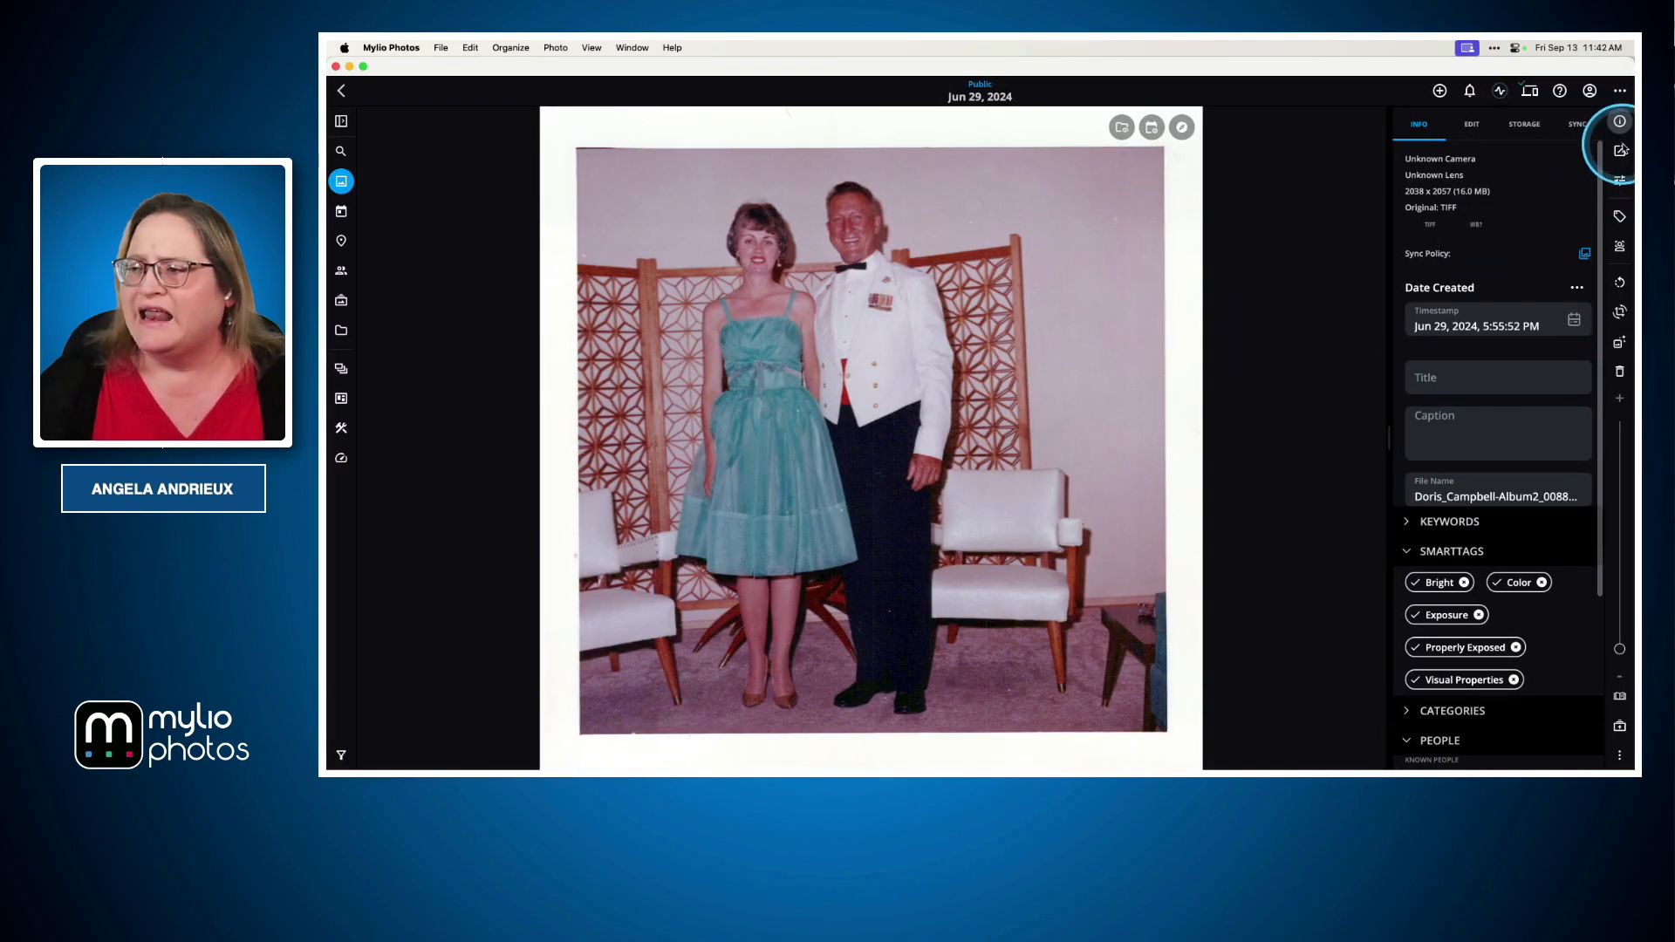
# Open the Flickr sharing dialog for the photo, look through its description, album, metadata and watermark options, and close it
pyautogui.click(1620, 152)
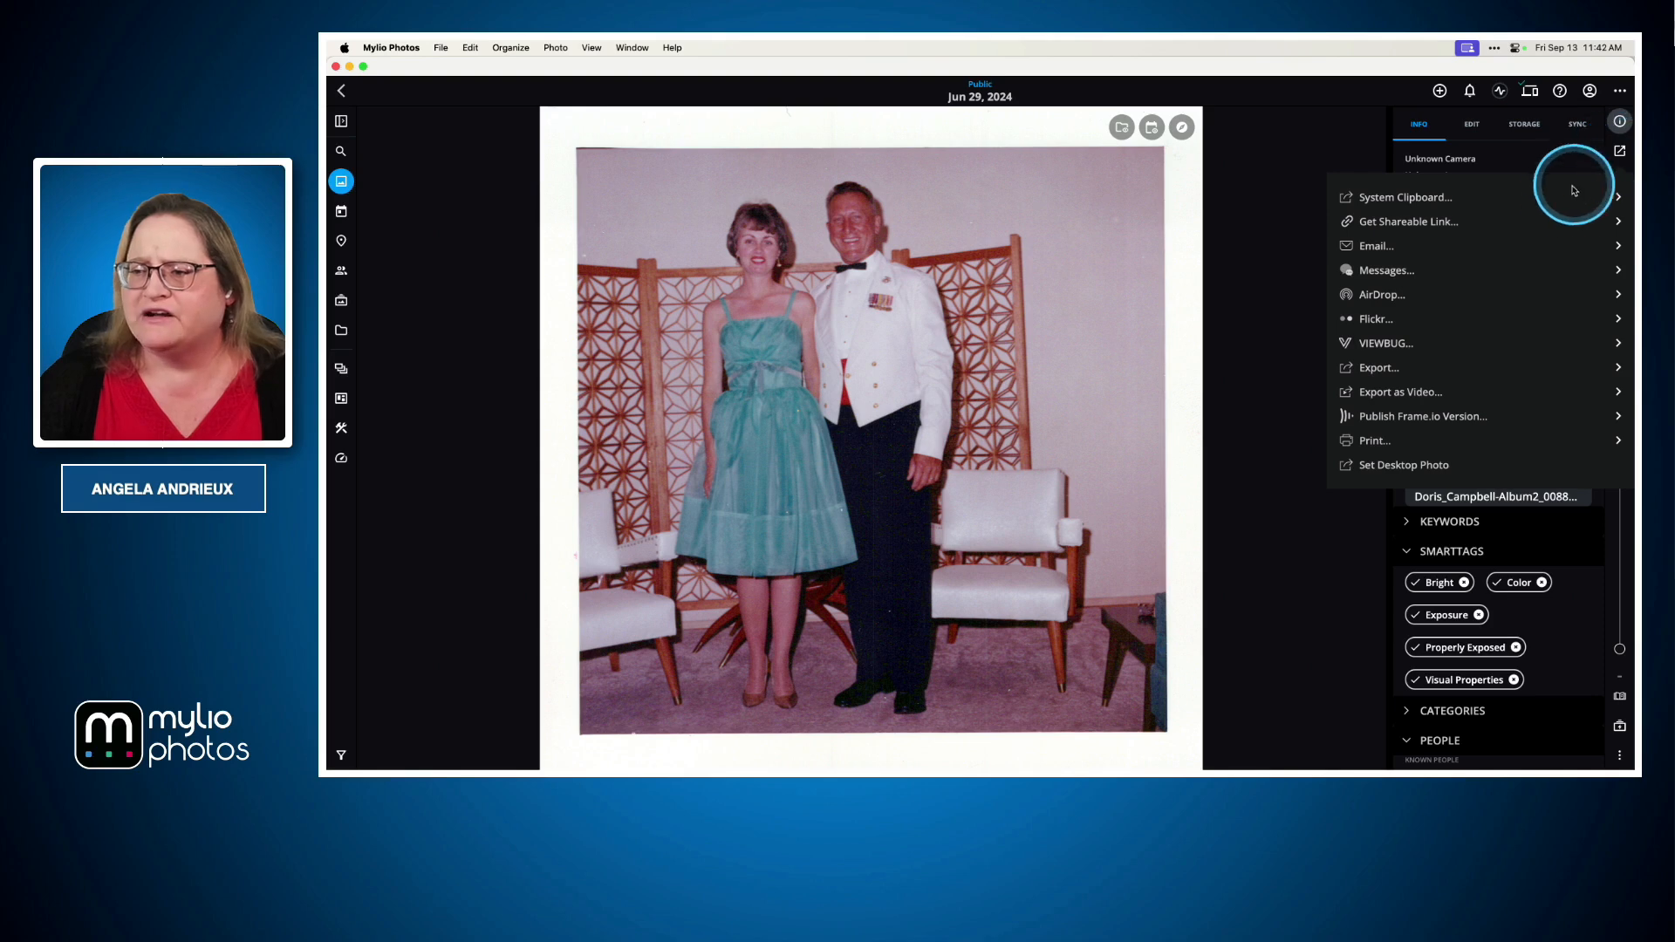
pyautogui.click(1374, 319)
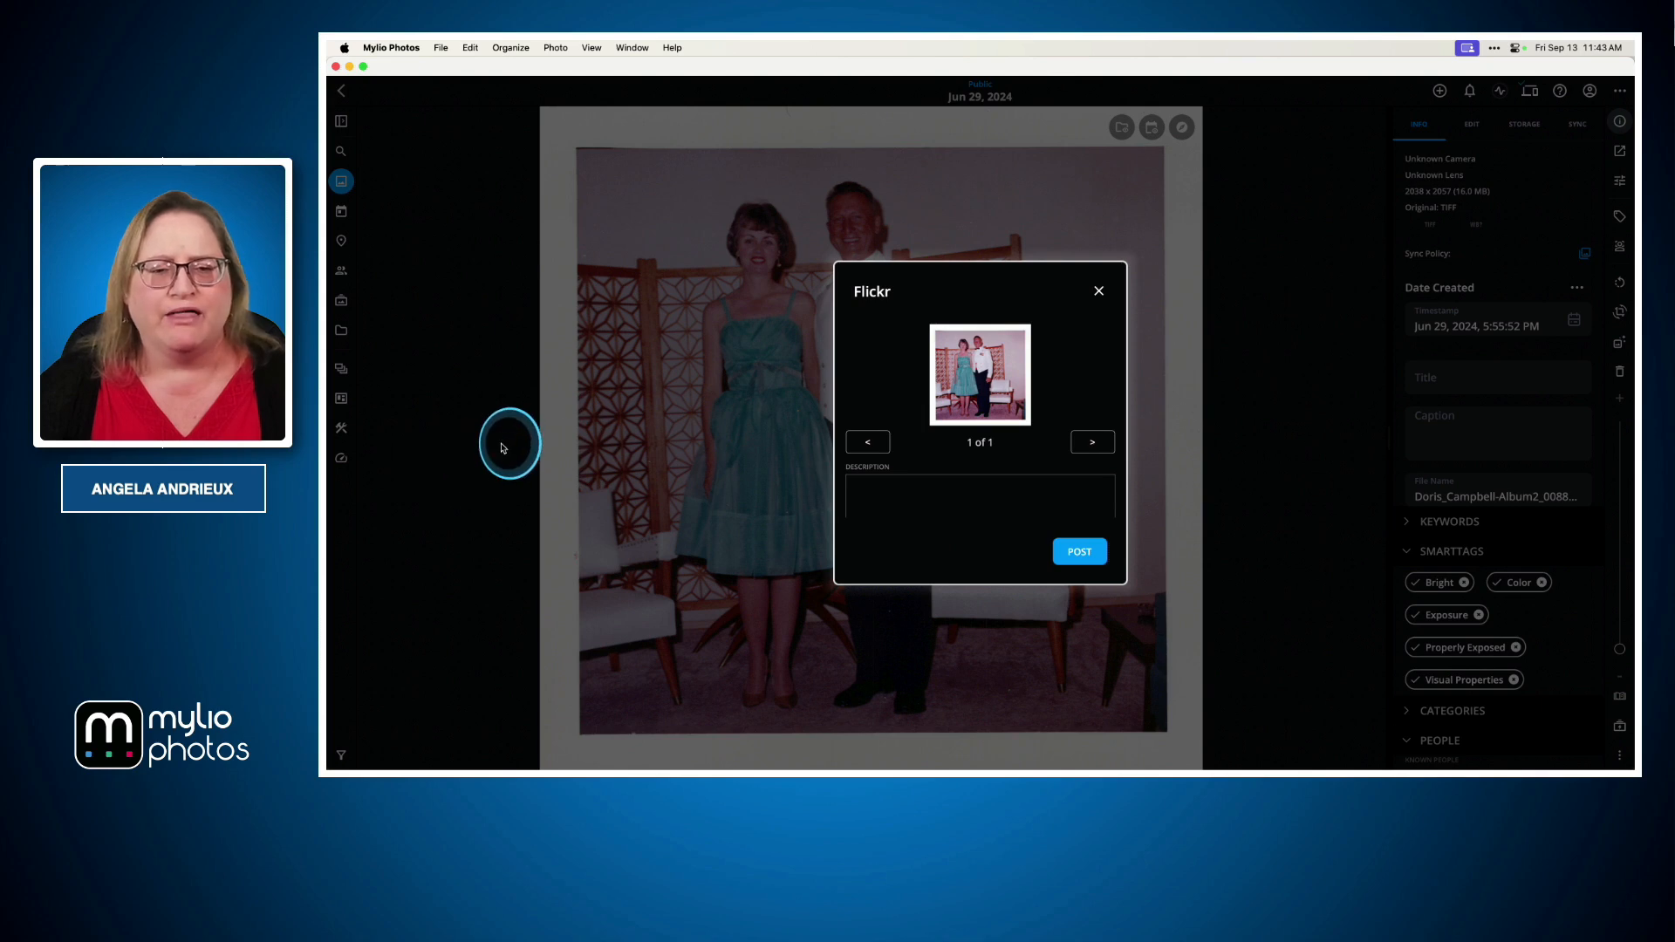
pyautogui.click(1017, 509)
pyautogui.scroll(-2, 982, 497)
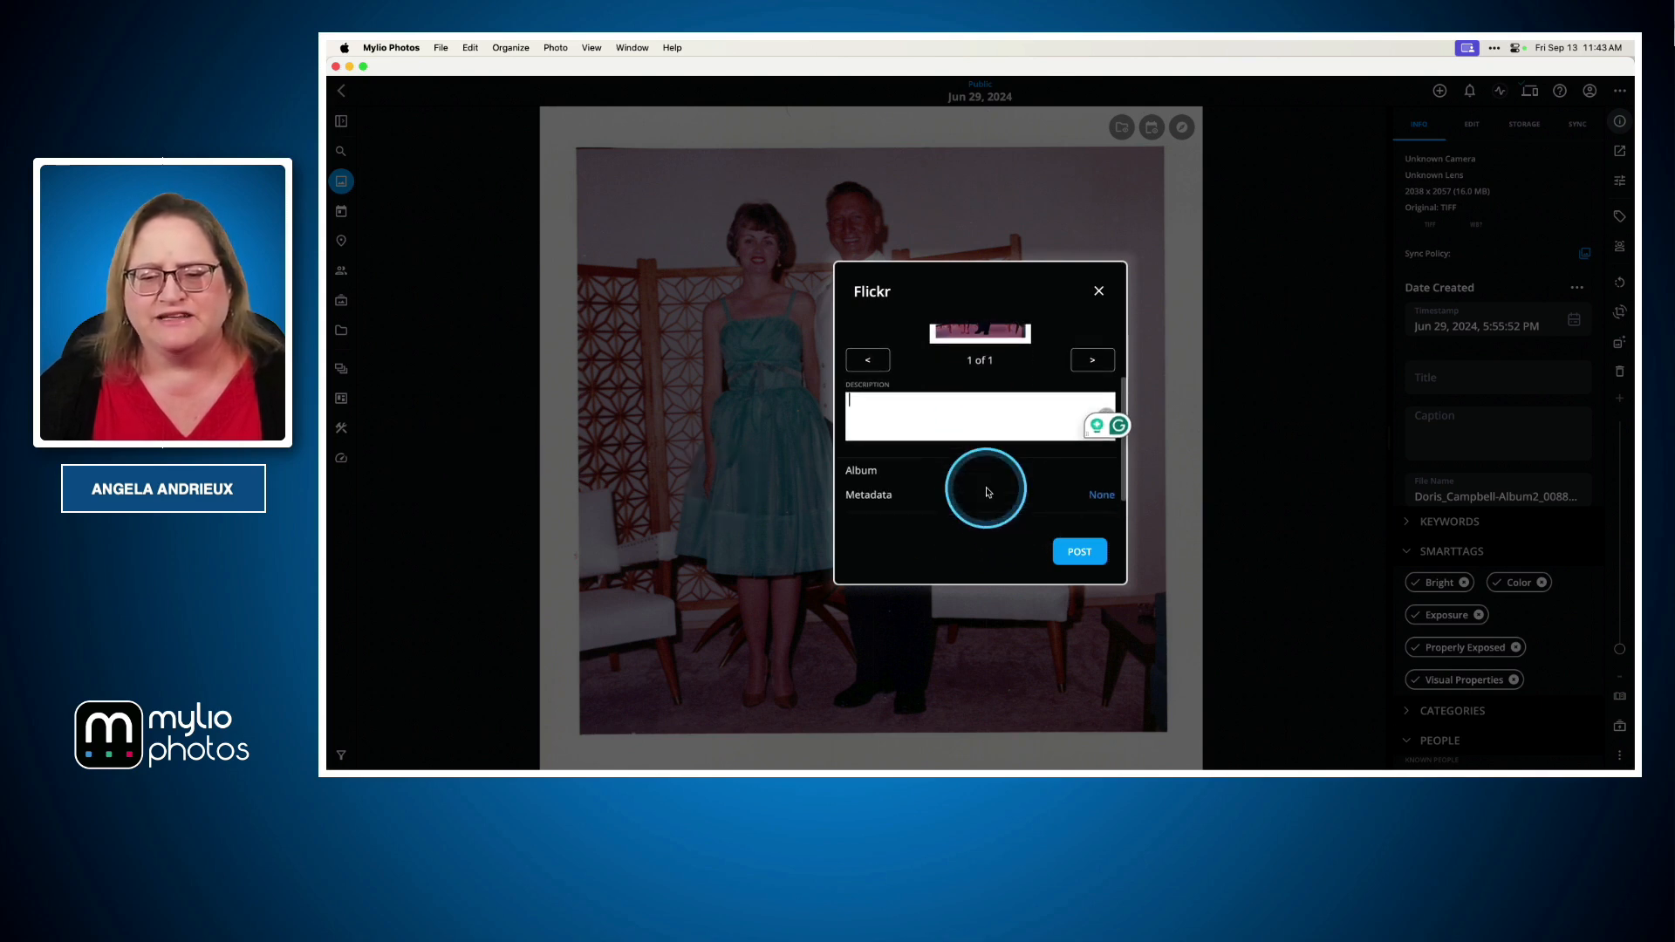
pyautogui.scroll(-2, 1003, 502)
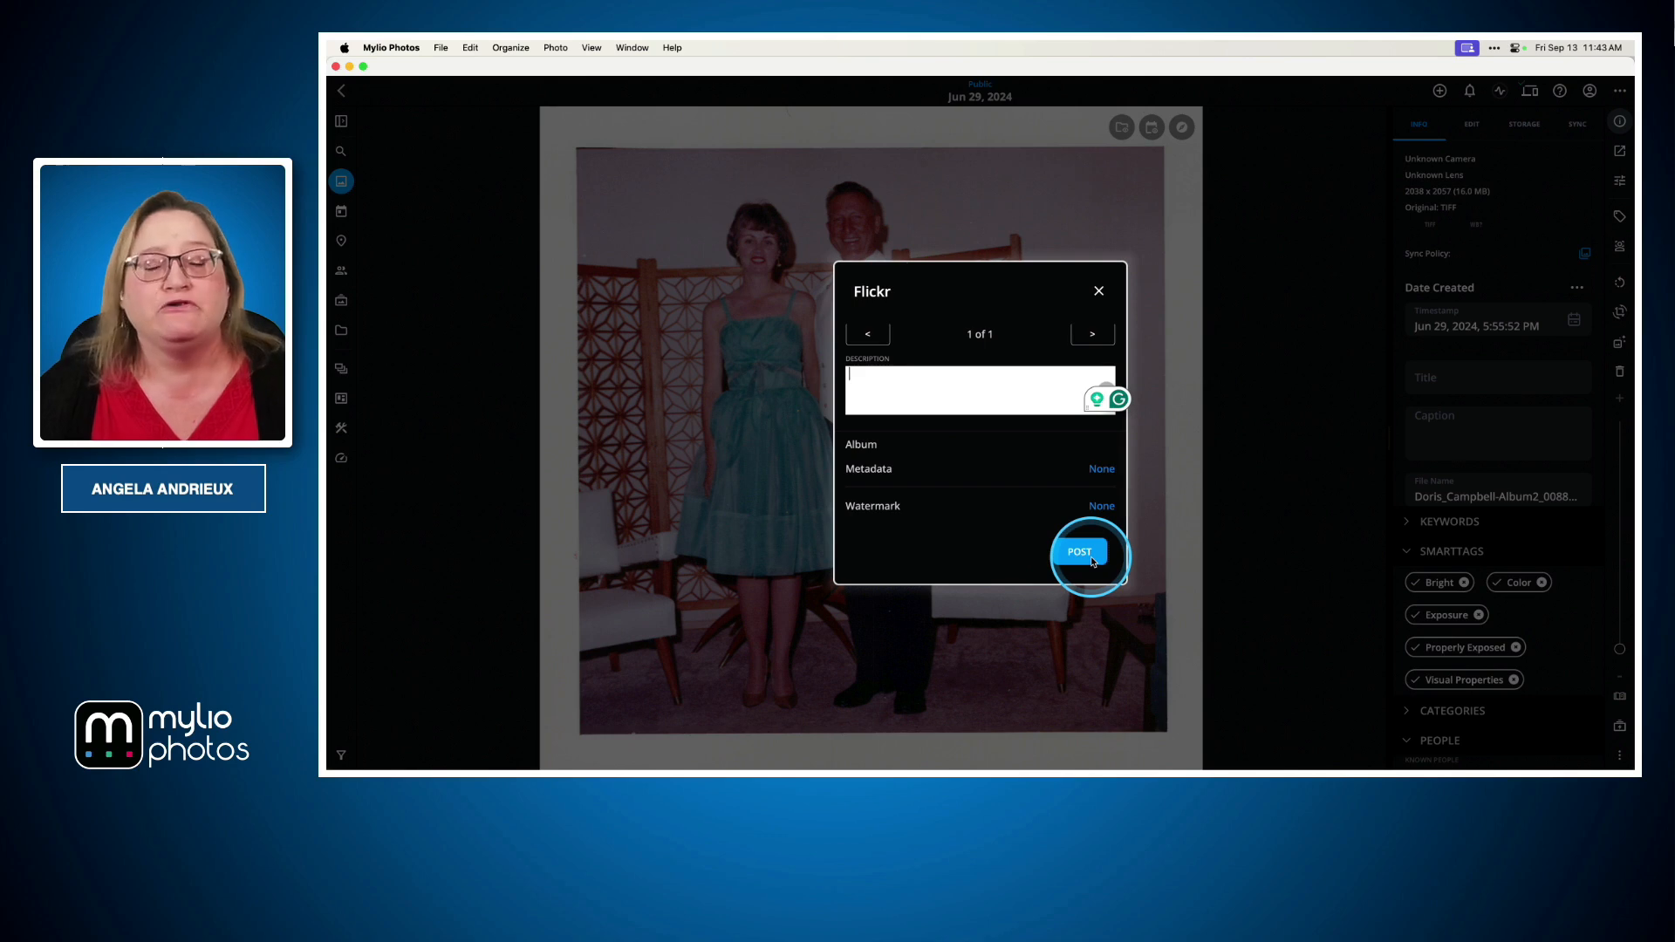
pyautogui.click(1099, 291)
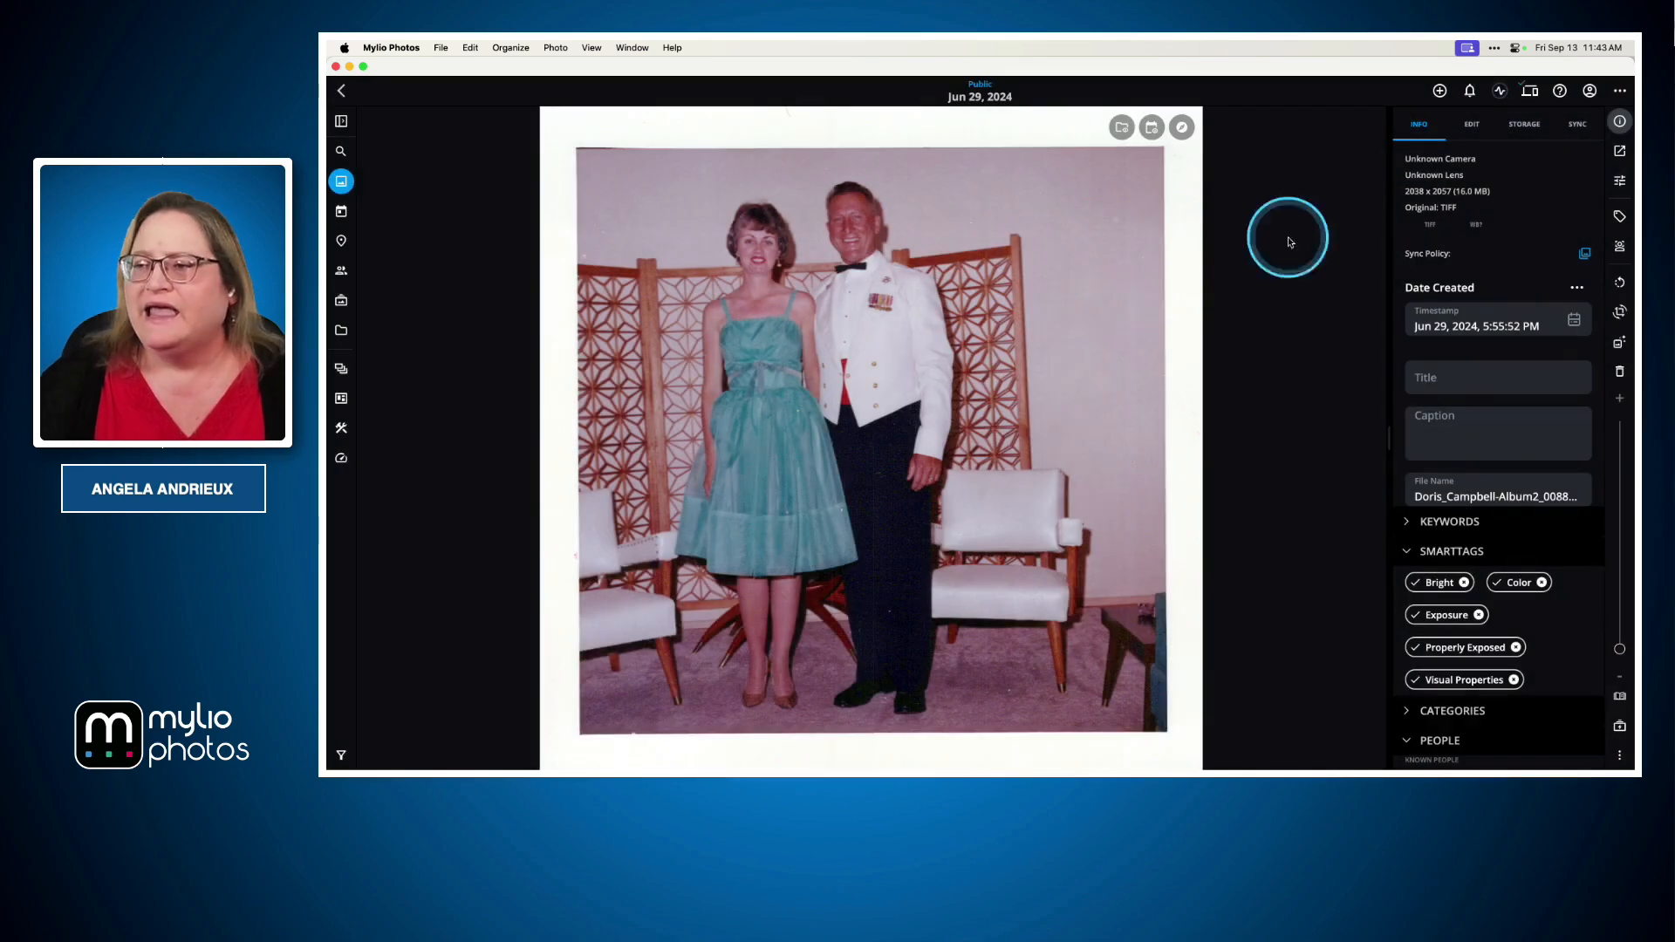
# Start sharing the photo to VIEWBUG and authorize Mylio to access the VIEWBUG account
pyautogui.click(1620, 151)
pyautogui.click(1422, 346)
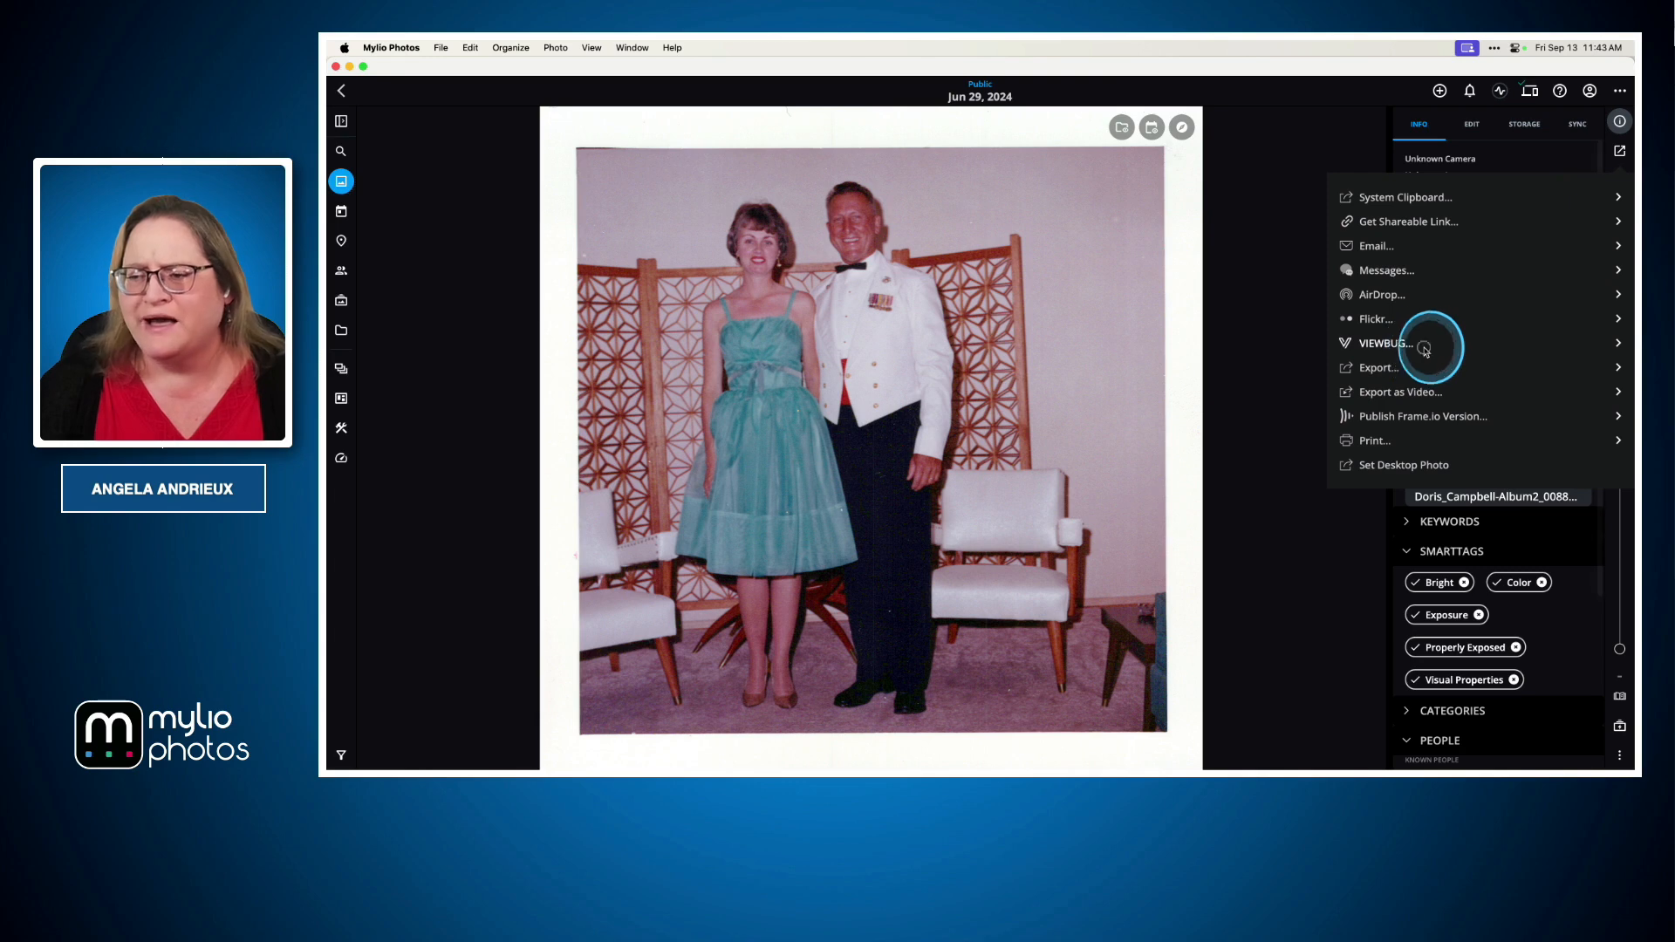
pyautogui.click(617, 253)
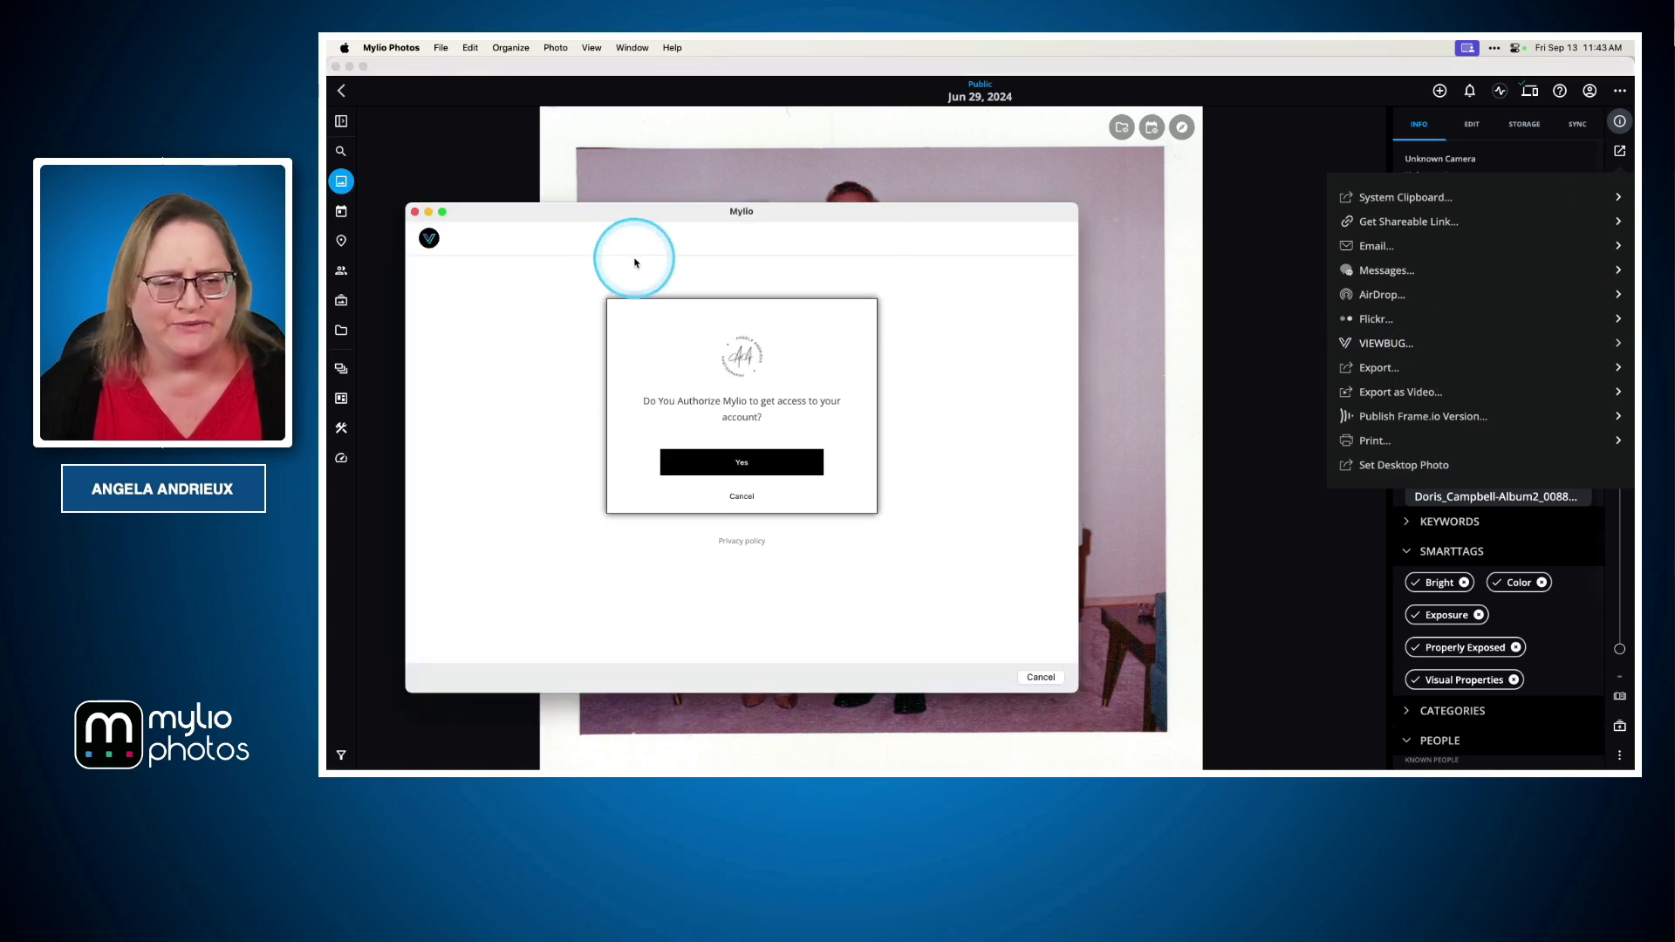
pyautogui.click(768, 459)
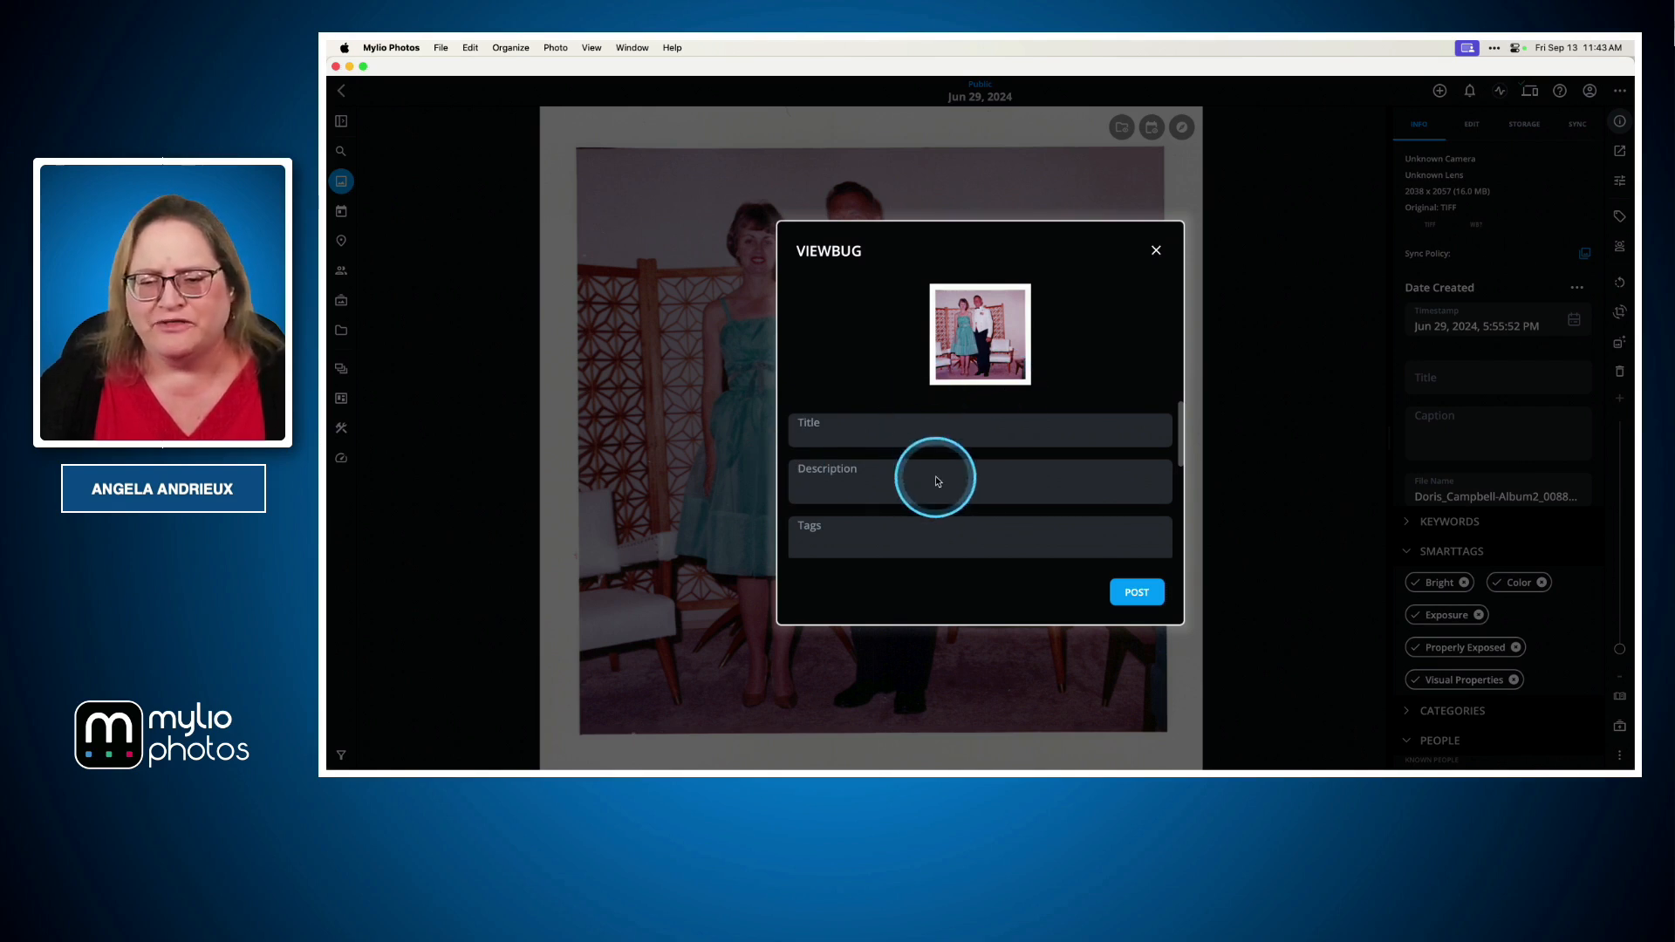
# Scroll through the VIEWBUG post fields and tag choices, then close the dialog without posting
pyautogui.scroll(-5, 935, 475)
pyautogui.scroll(-3, 936, 481)
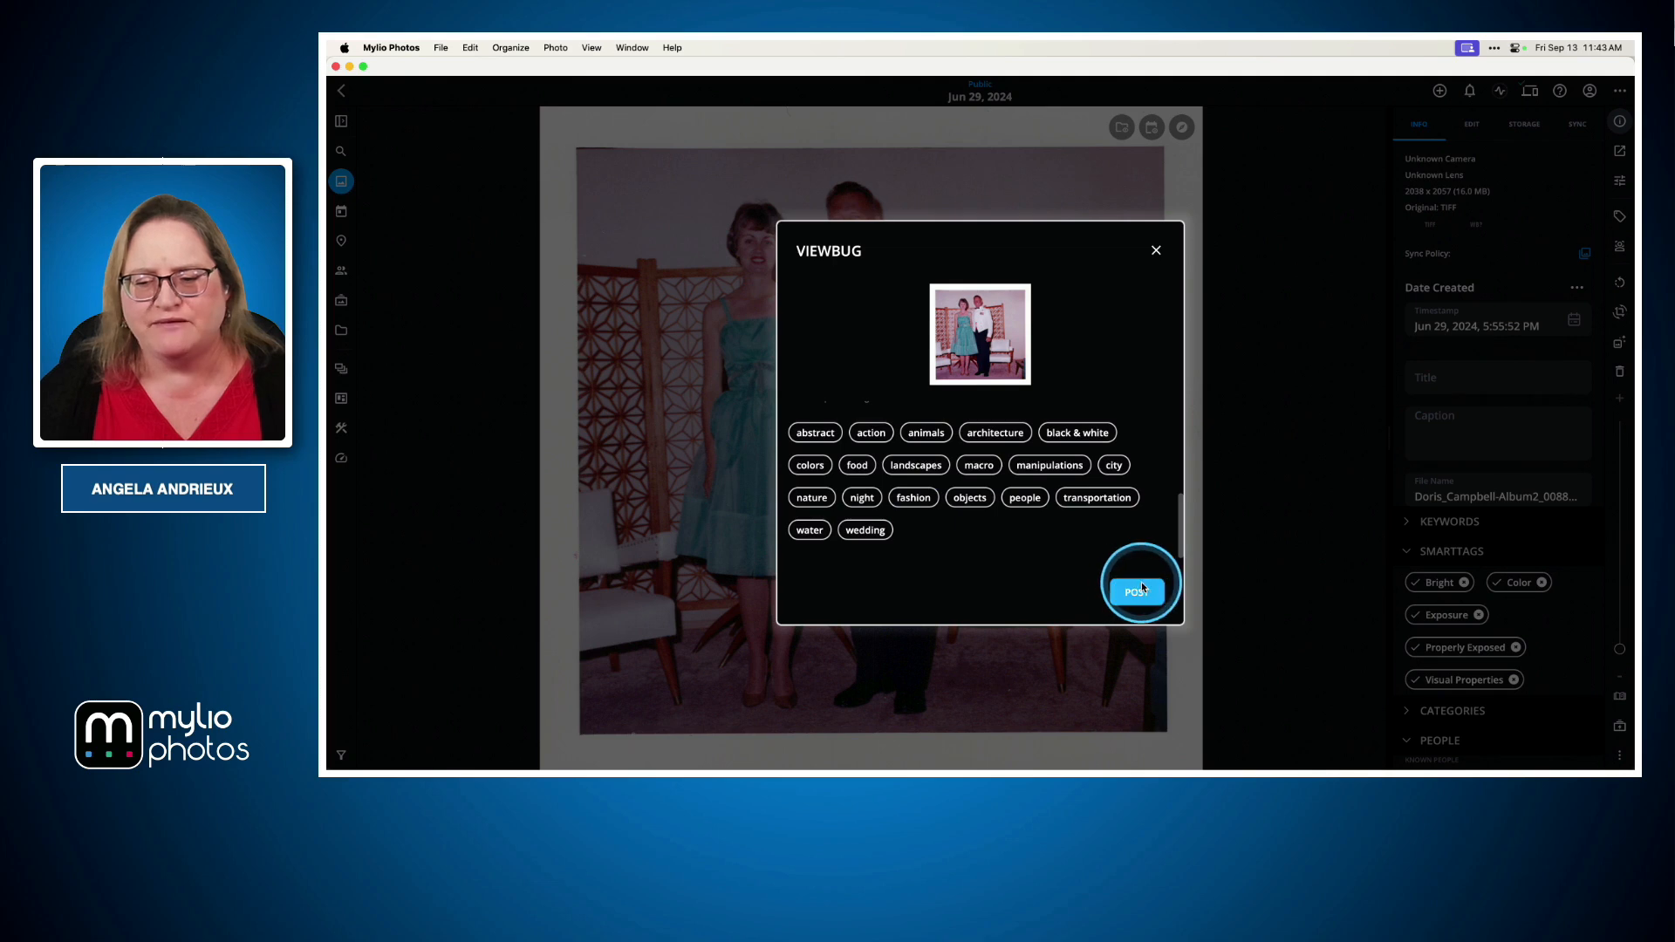
pyautogui.click(1157, 251)
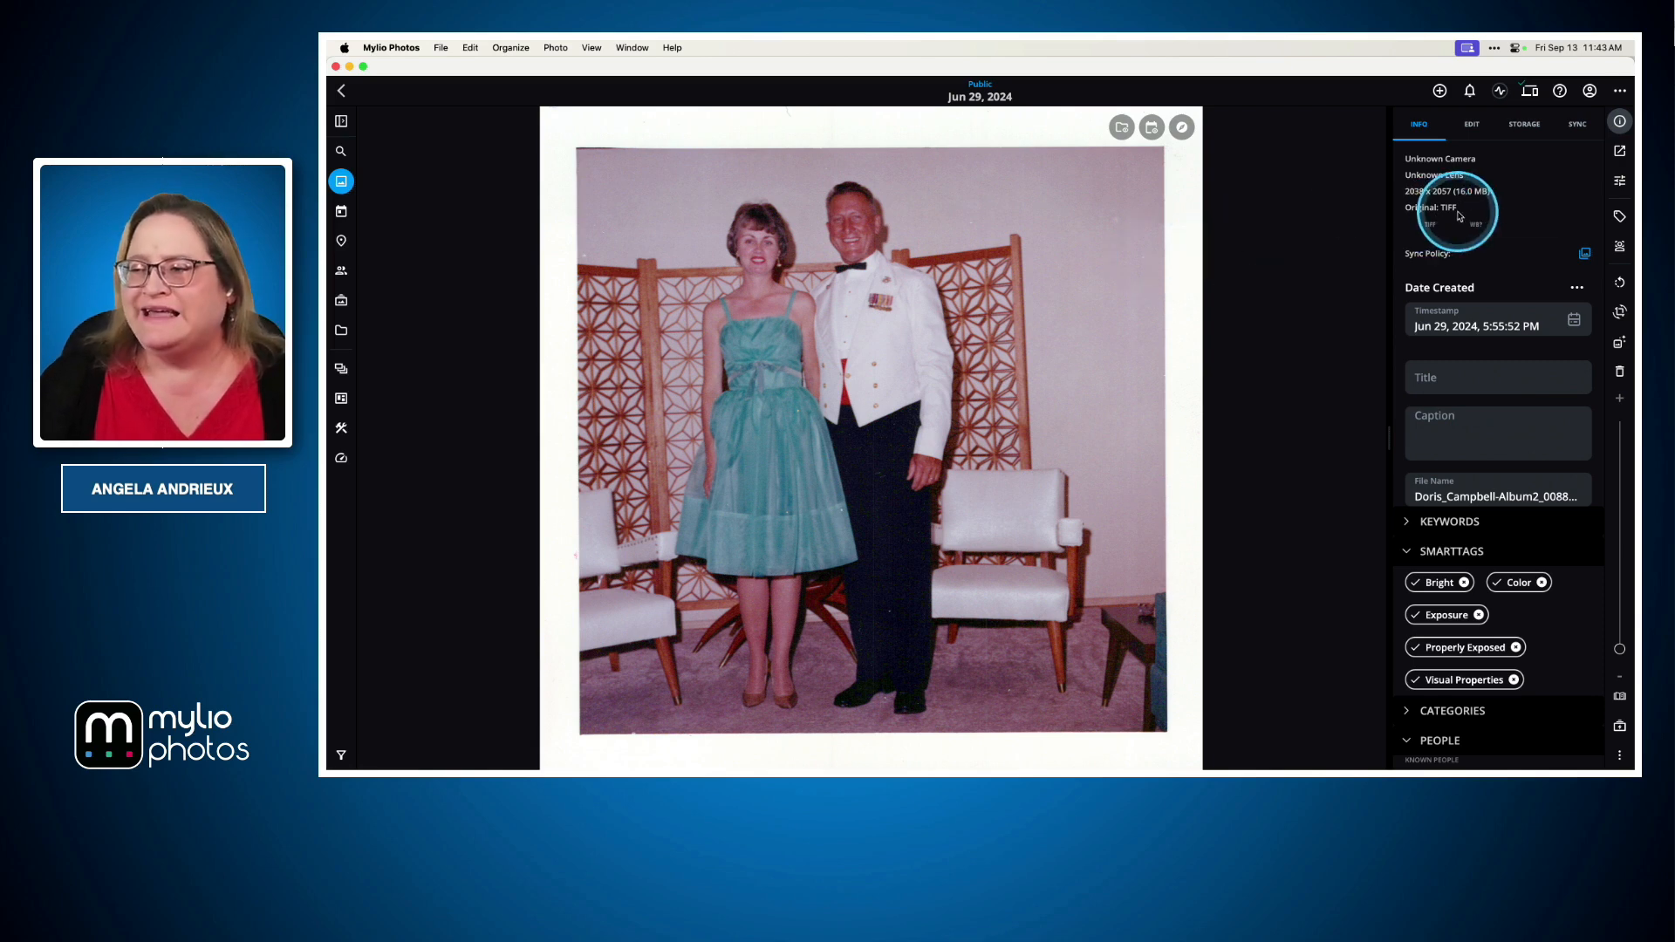
# Open Publish Frame.io Version and close the project/folder chooser without selecting a folder
pyautogui.click(1620, 151)
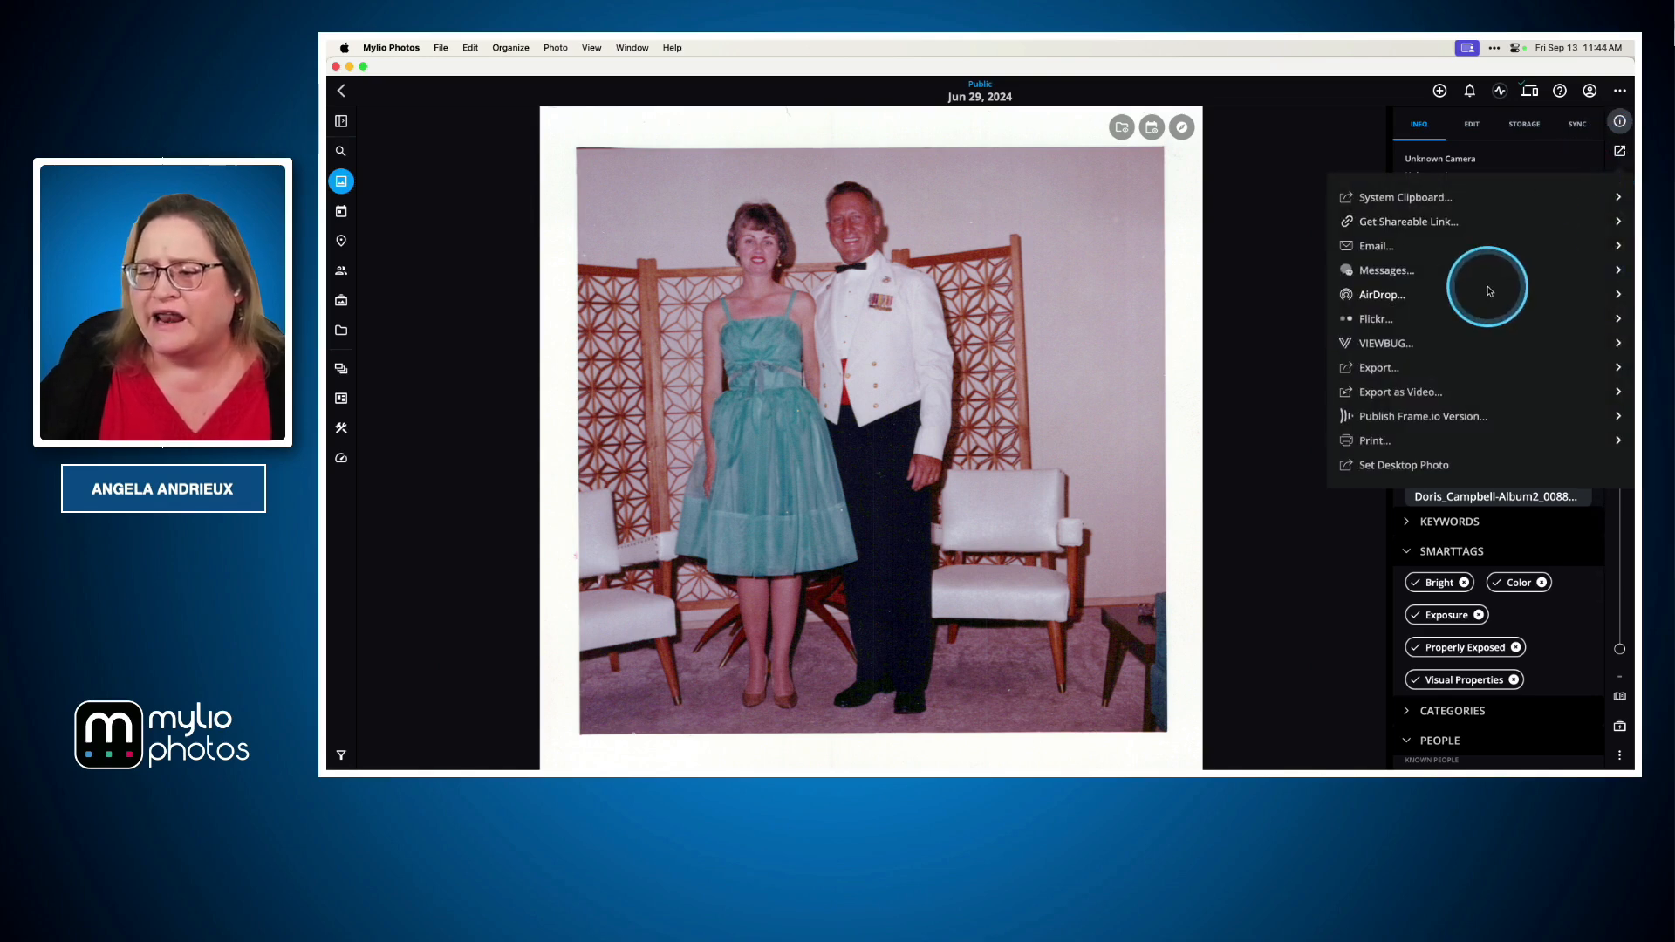
pyautogui.click(1418, 420)
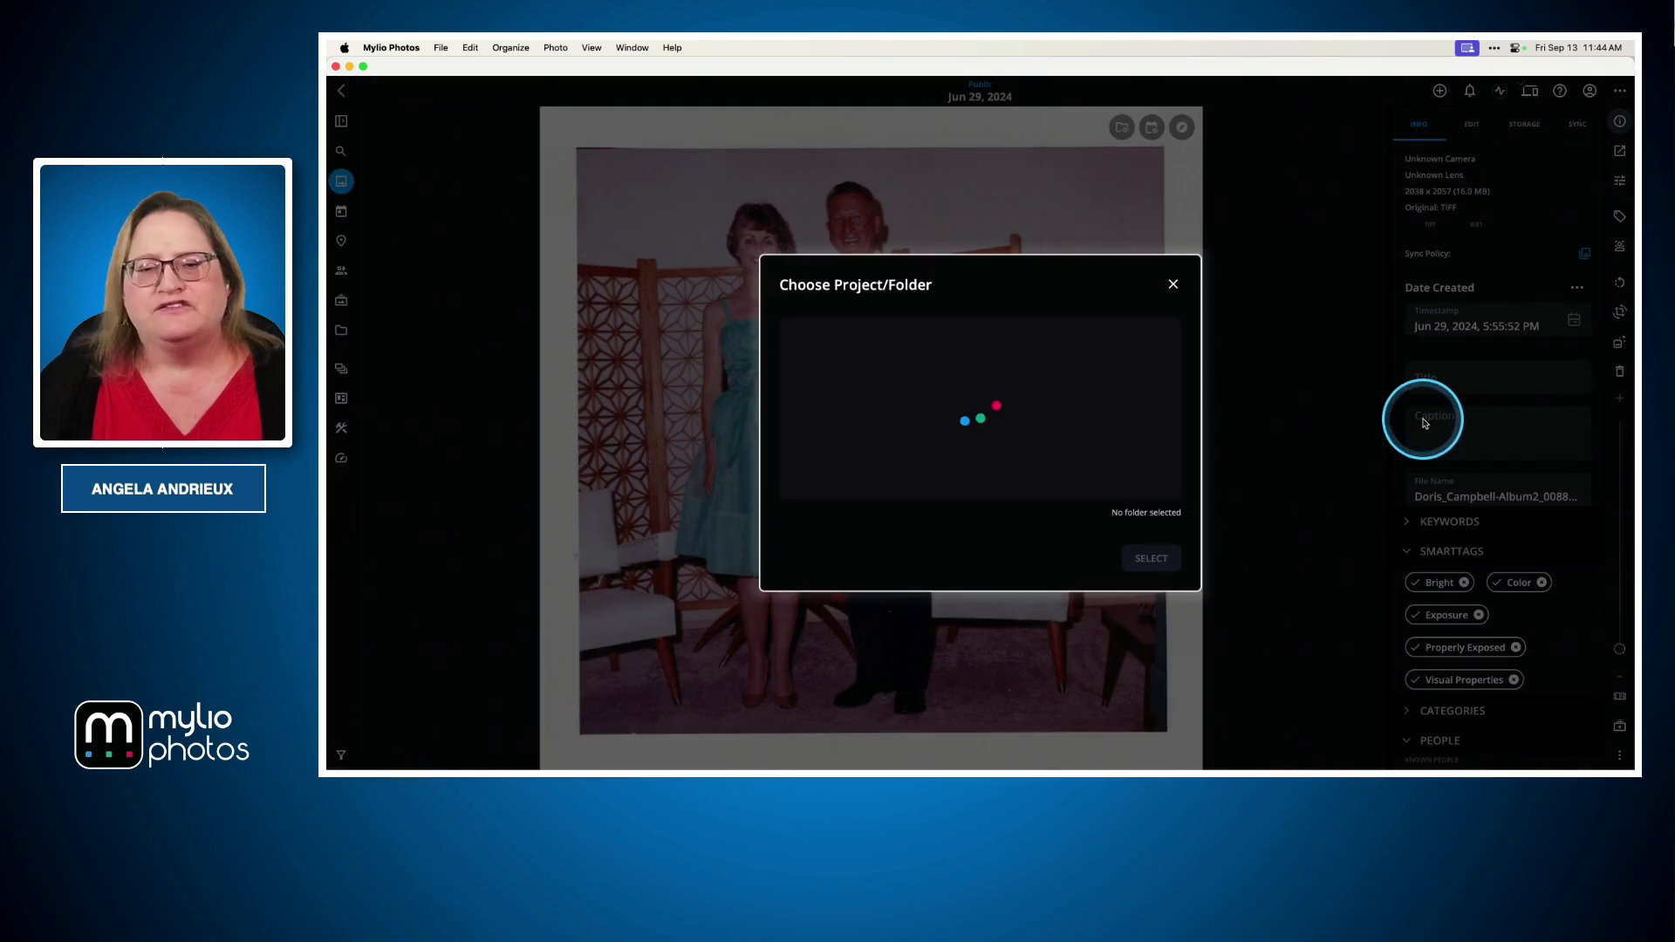
pyautogui.click(1173, 285)
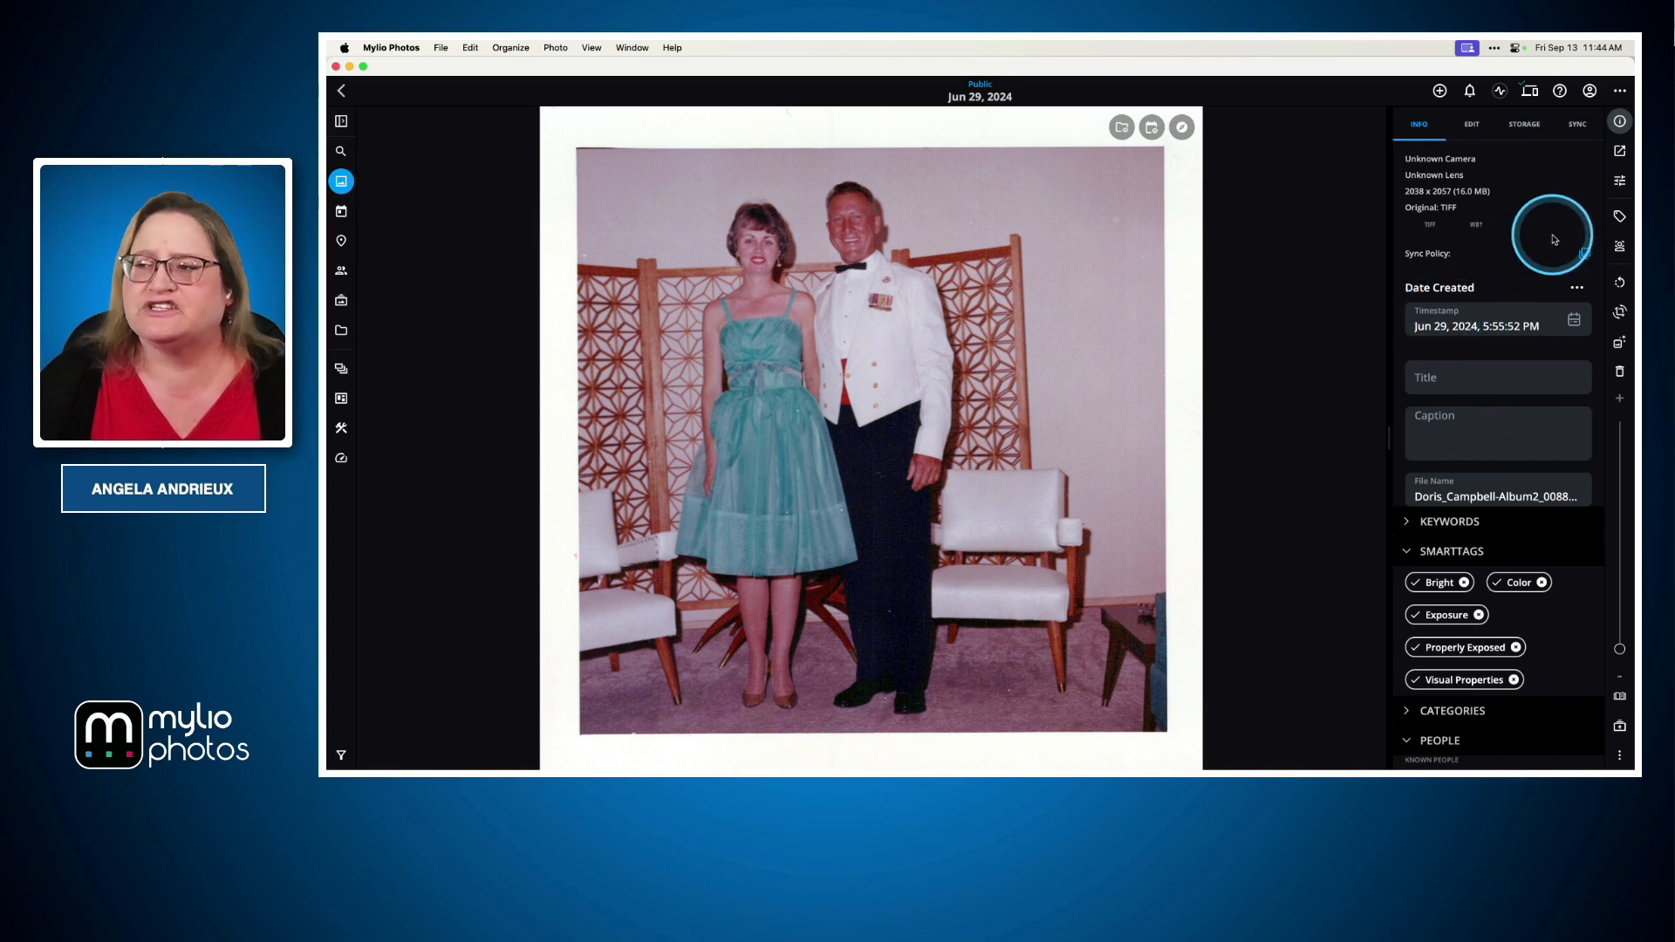
pyautogui.click(1618, 152)
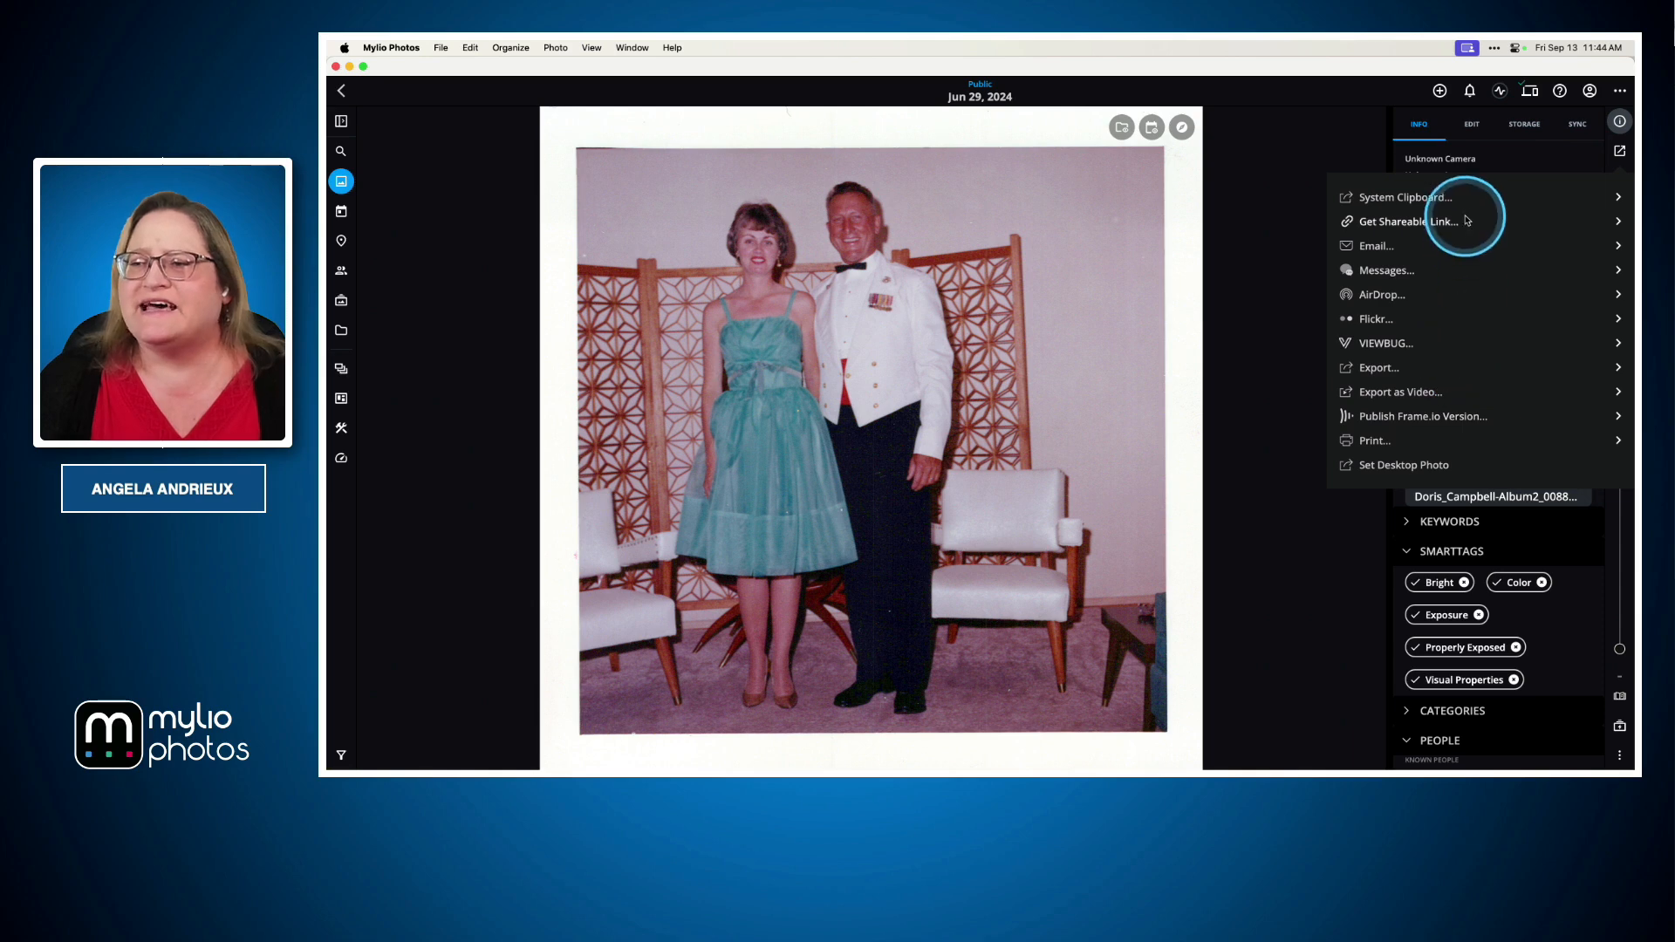
pyautogui.click(1300, 246)
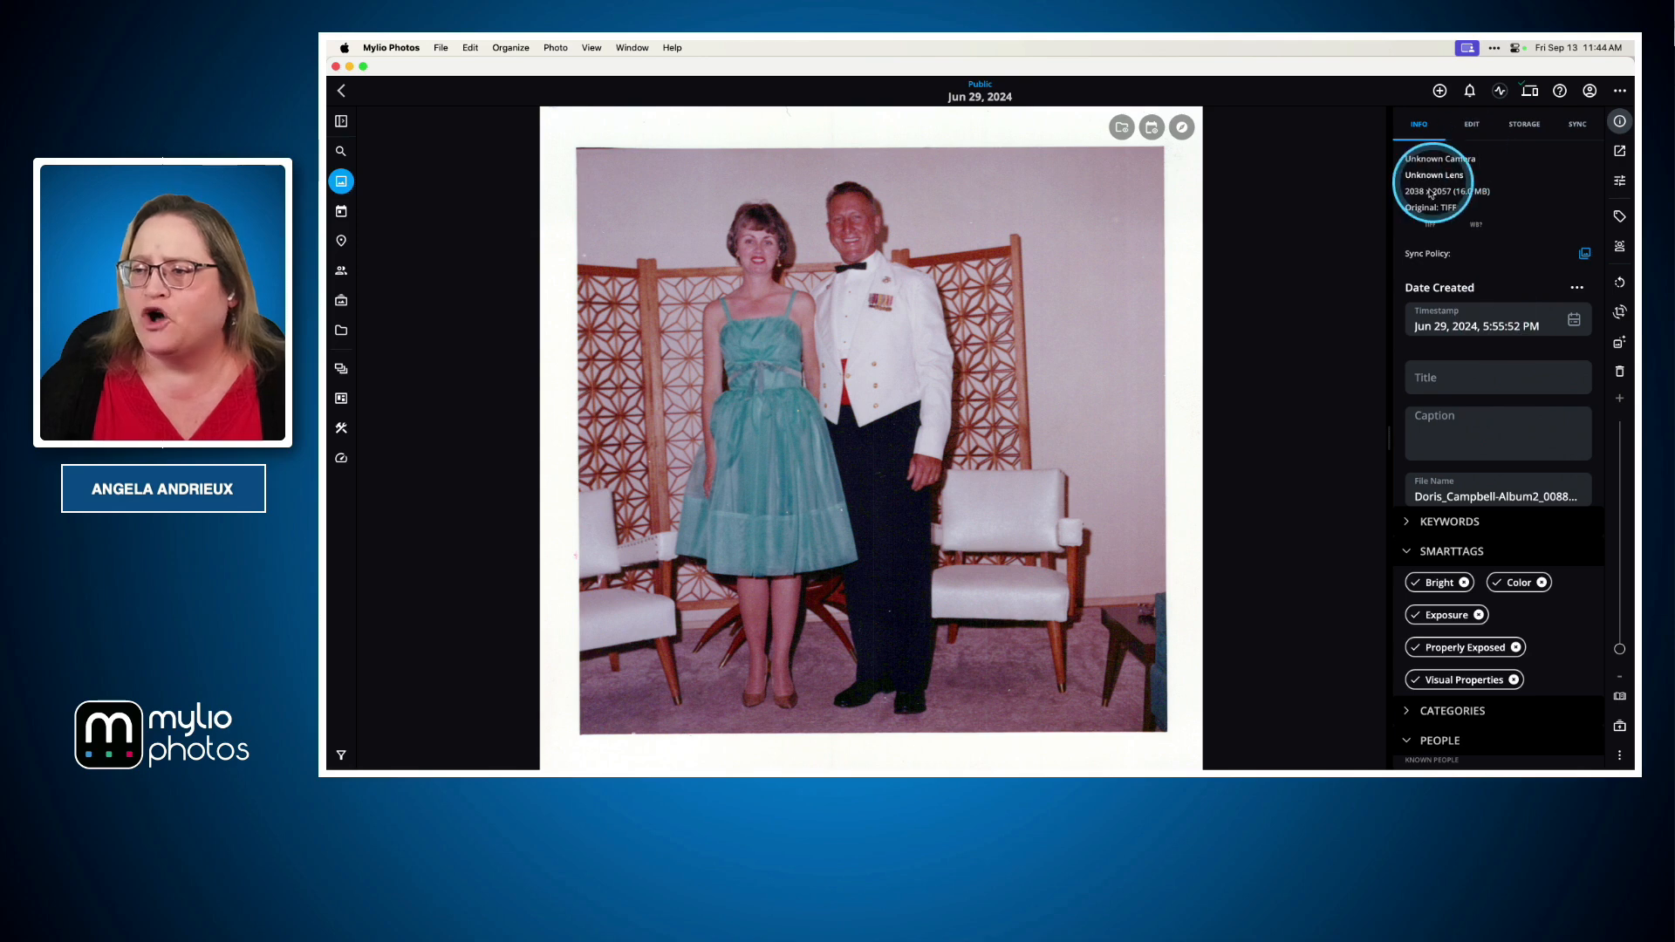
pyautogui.click(1619, 123)
pyautogui.click(1620, 123)
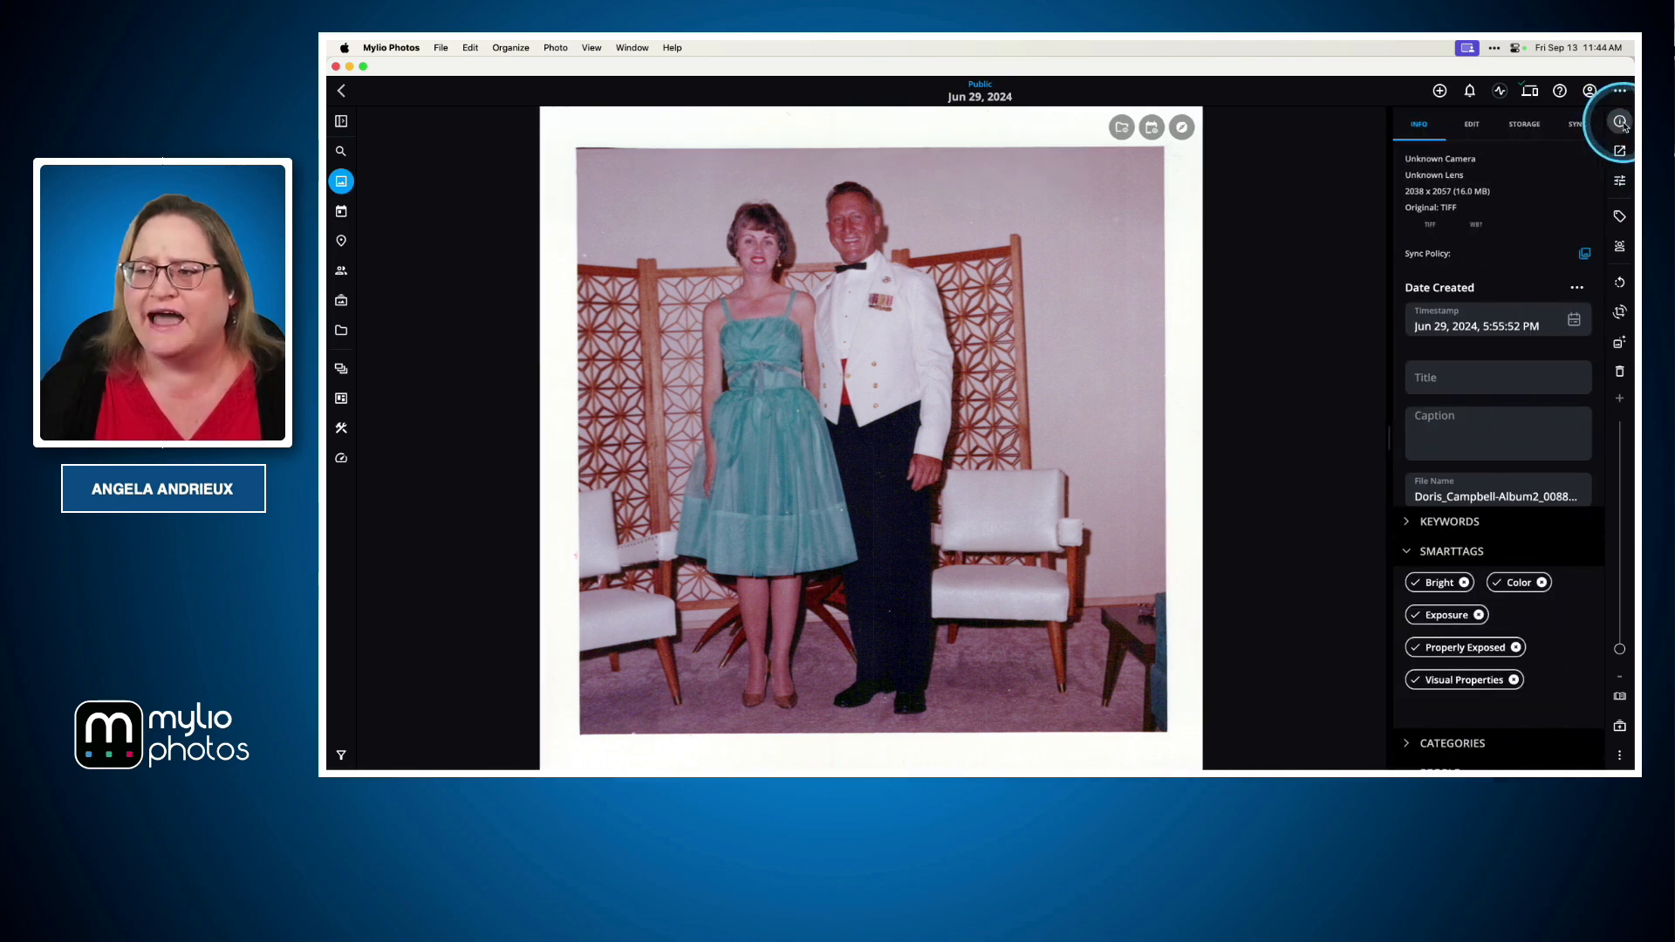
pyautogui.click(1529, 157)
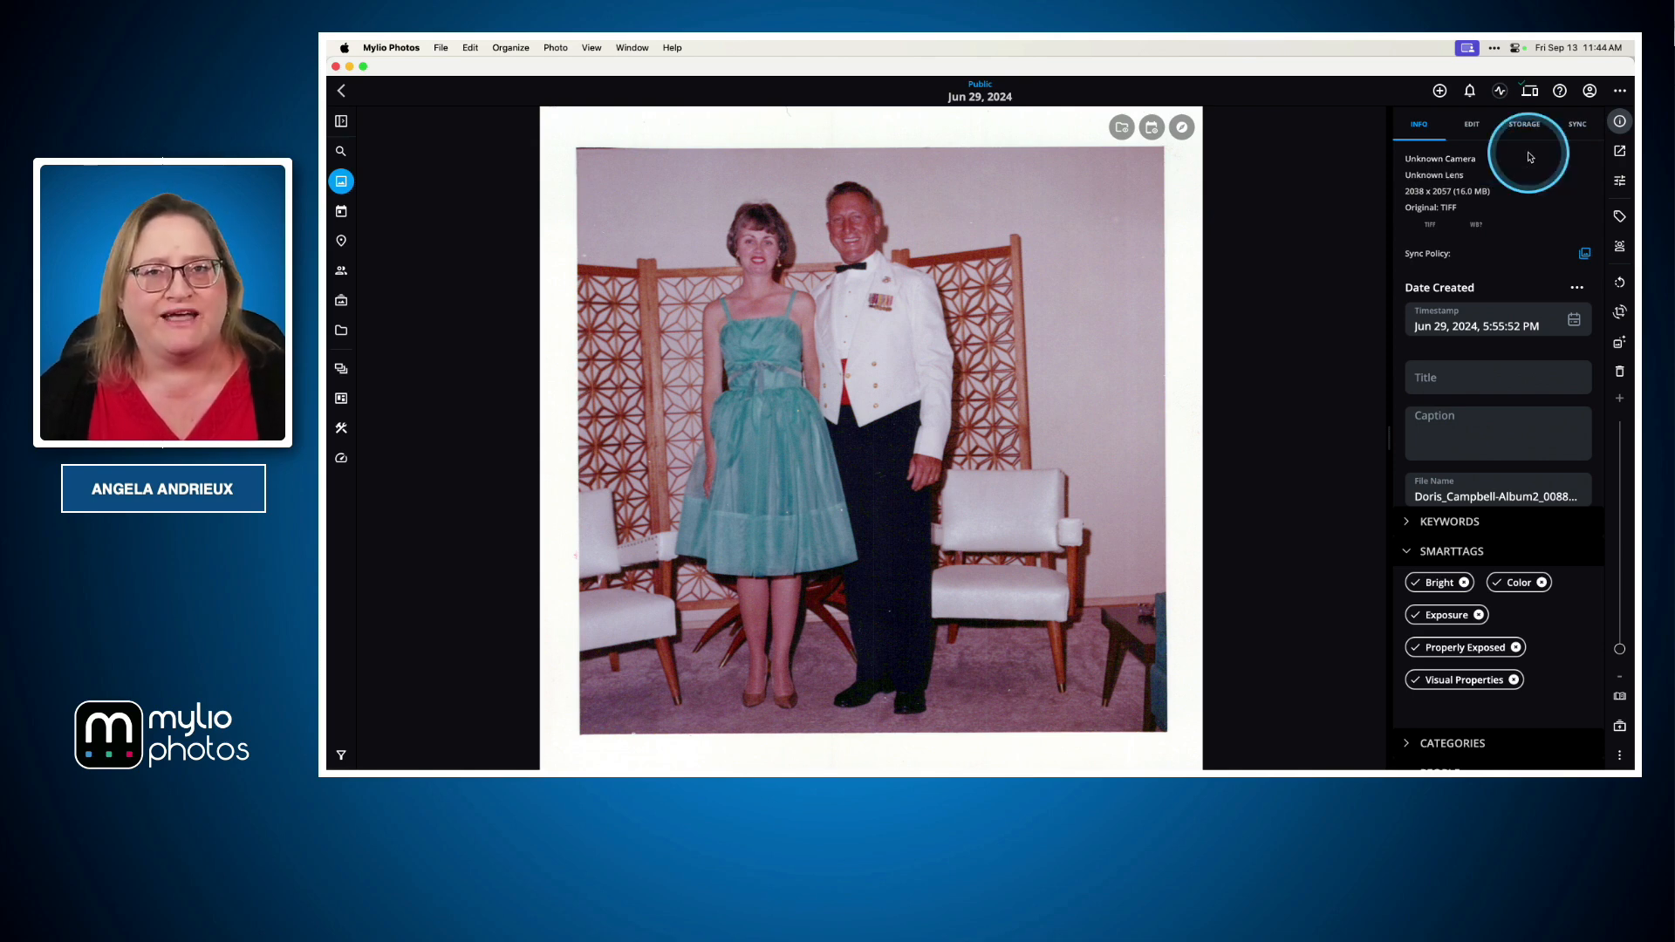
# Turn on Family History, open the Post Memories to FamilySearch dialog, and close it without posting
pyautogui.click(1620, 93)
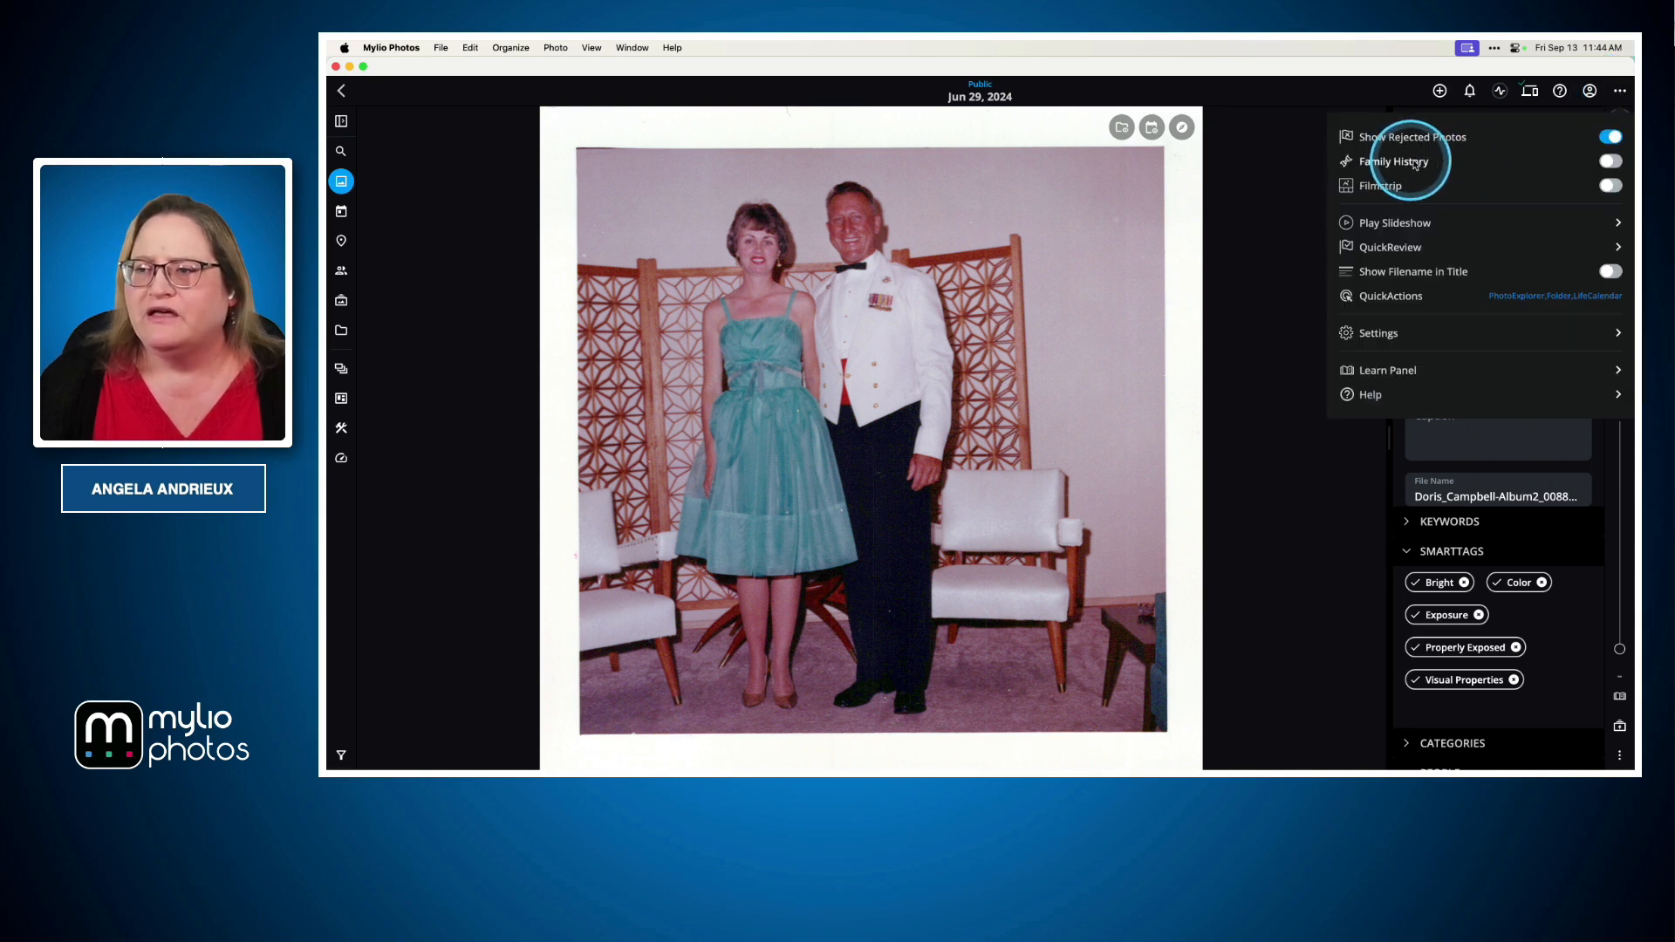
pyautogui.click(1608, 163)
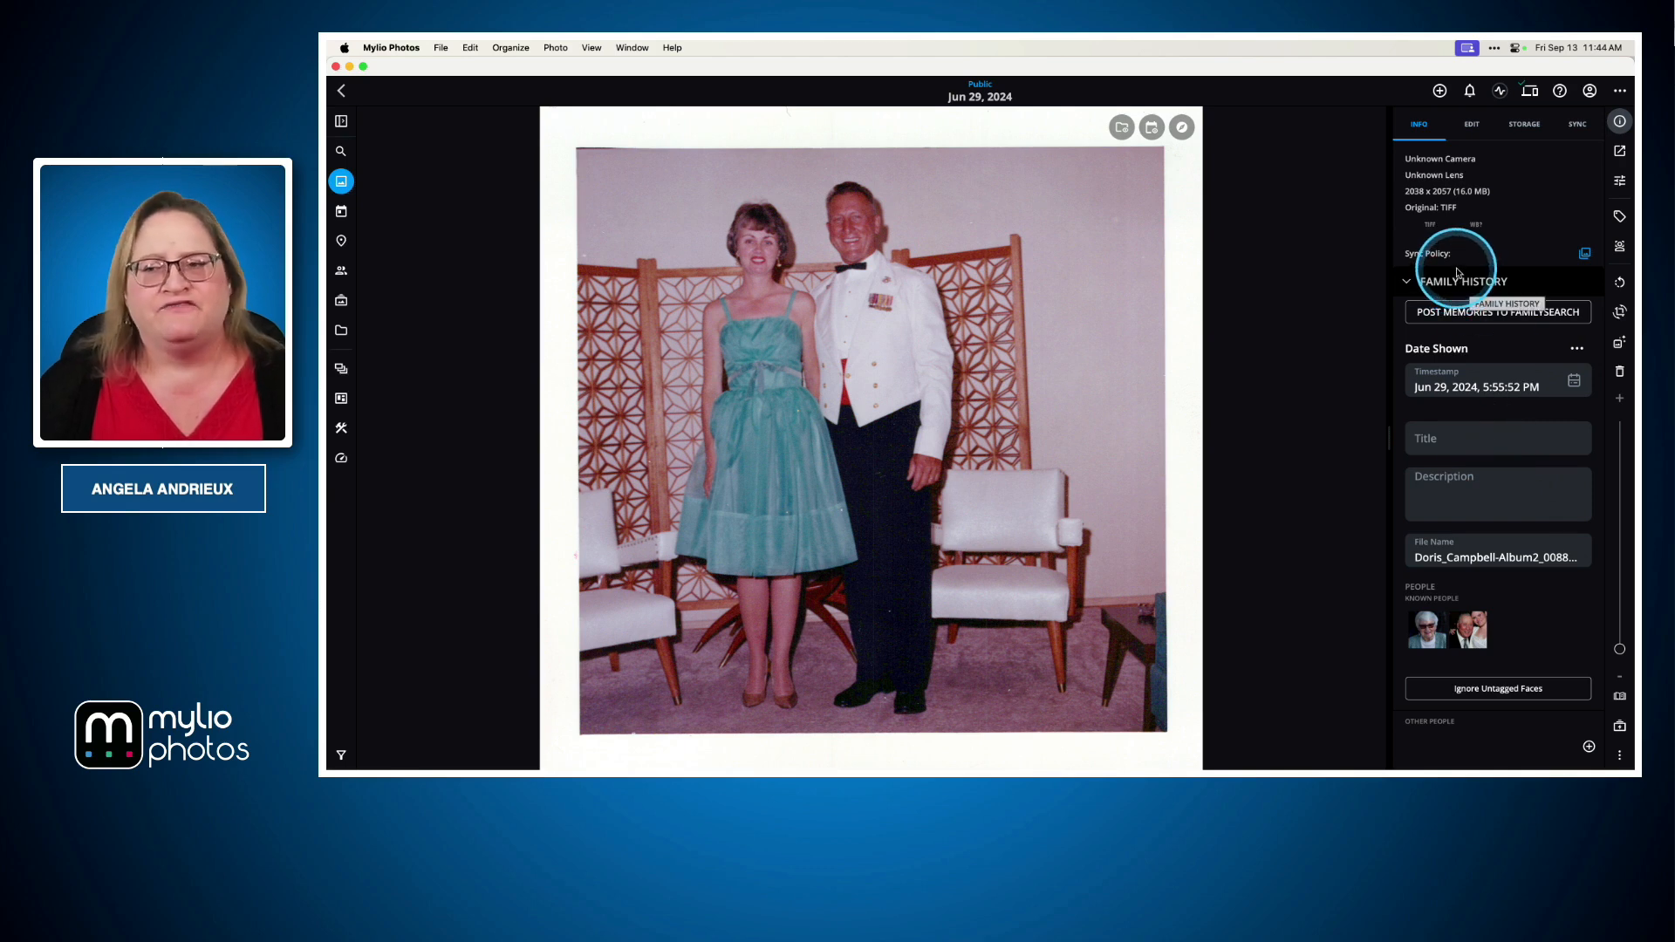
pyautogui.click(1519, 314)
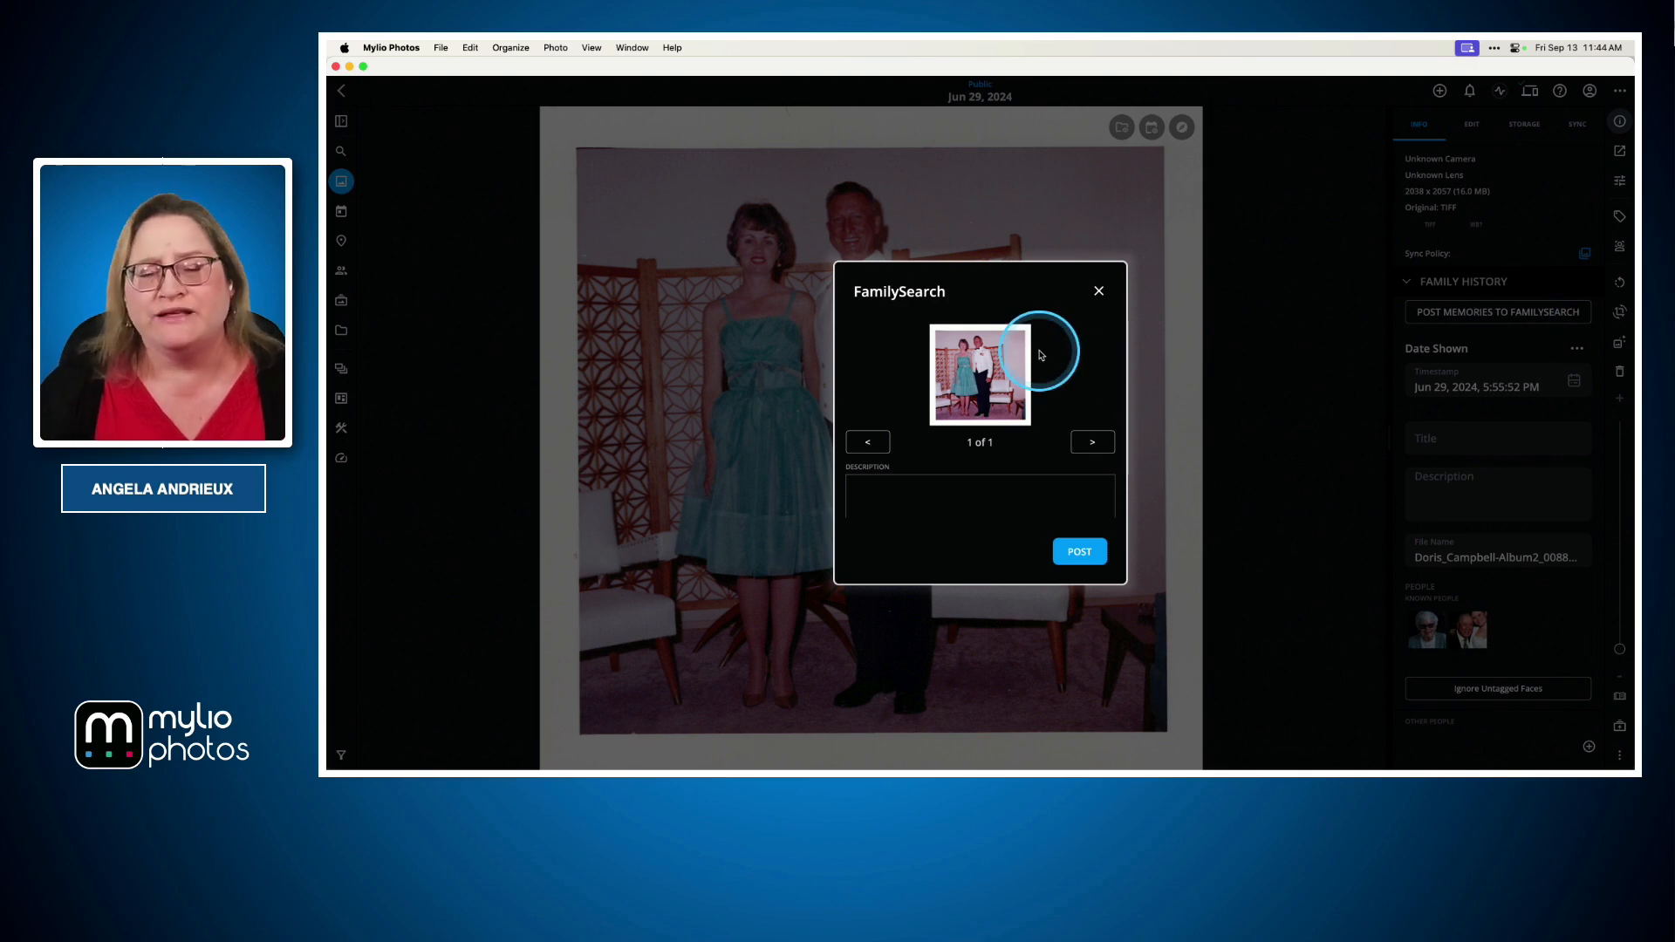
pyautogui.scroll(-1, 1003, 445)
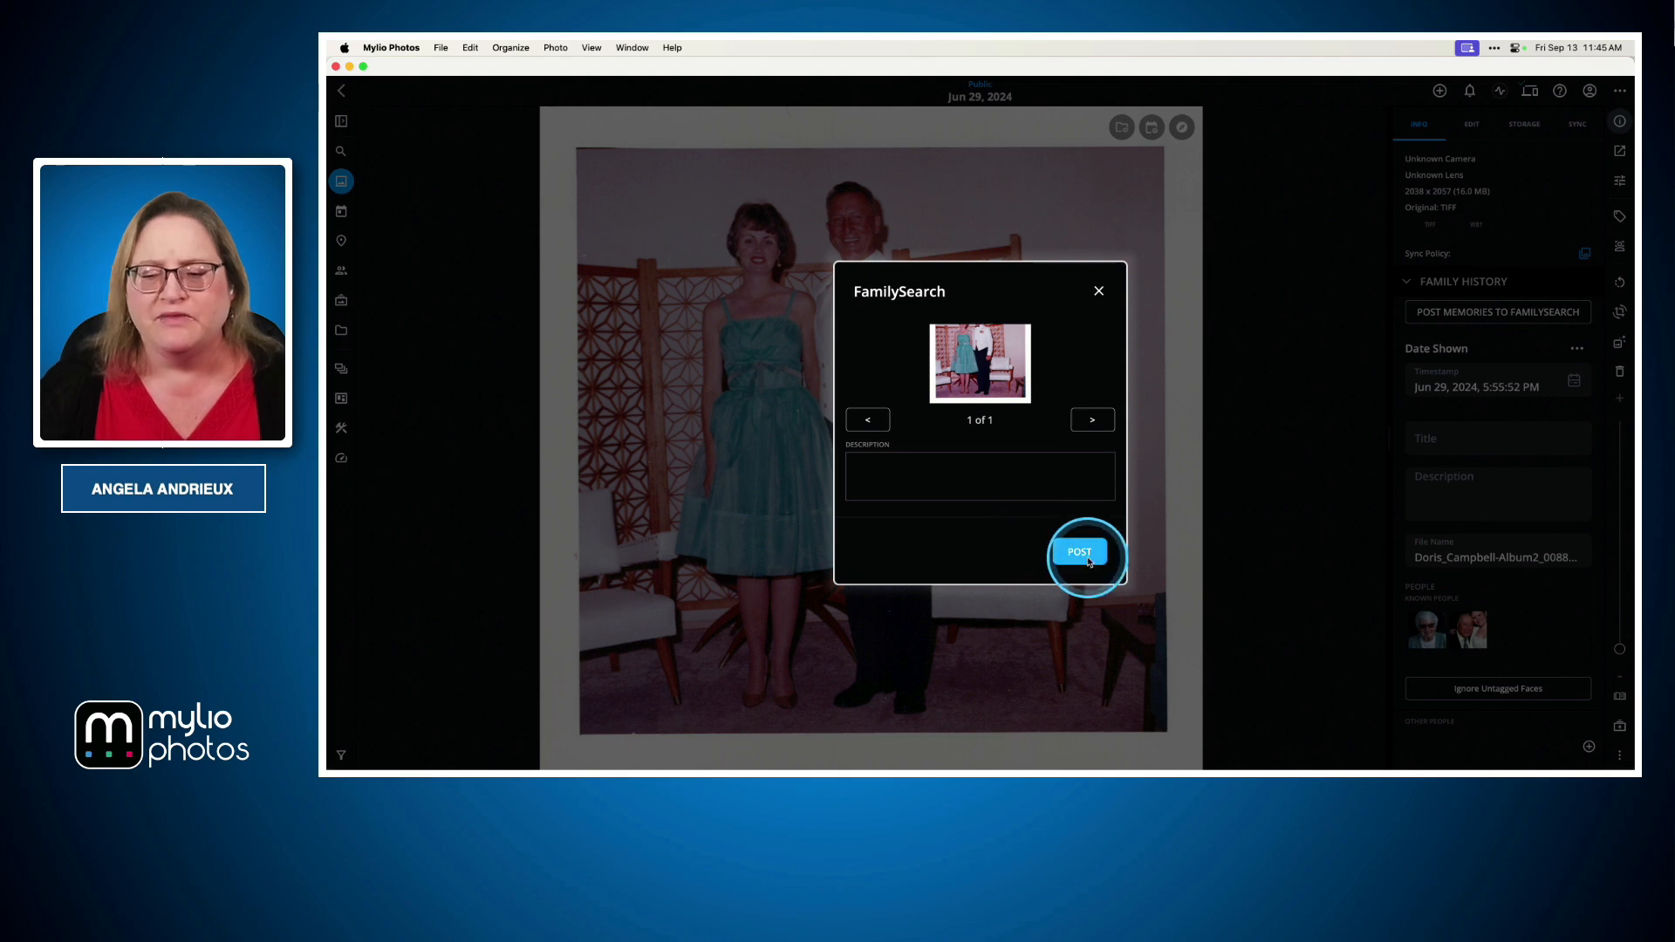
pyautogui.click(1098, 290)
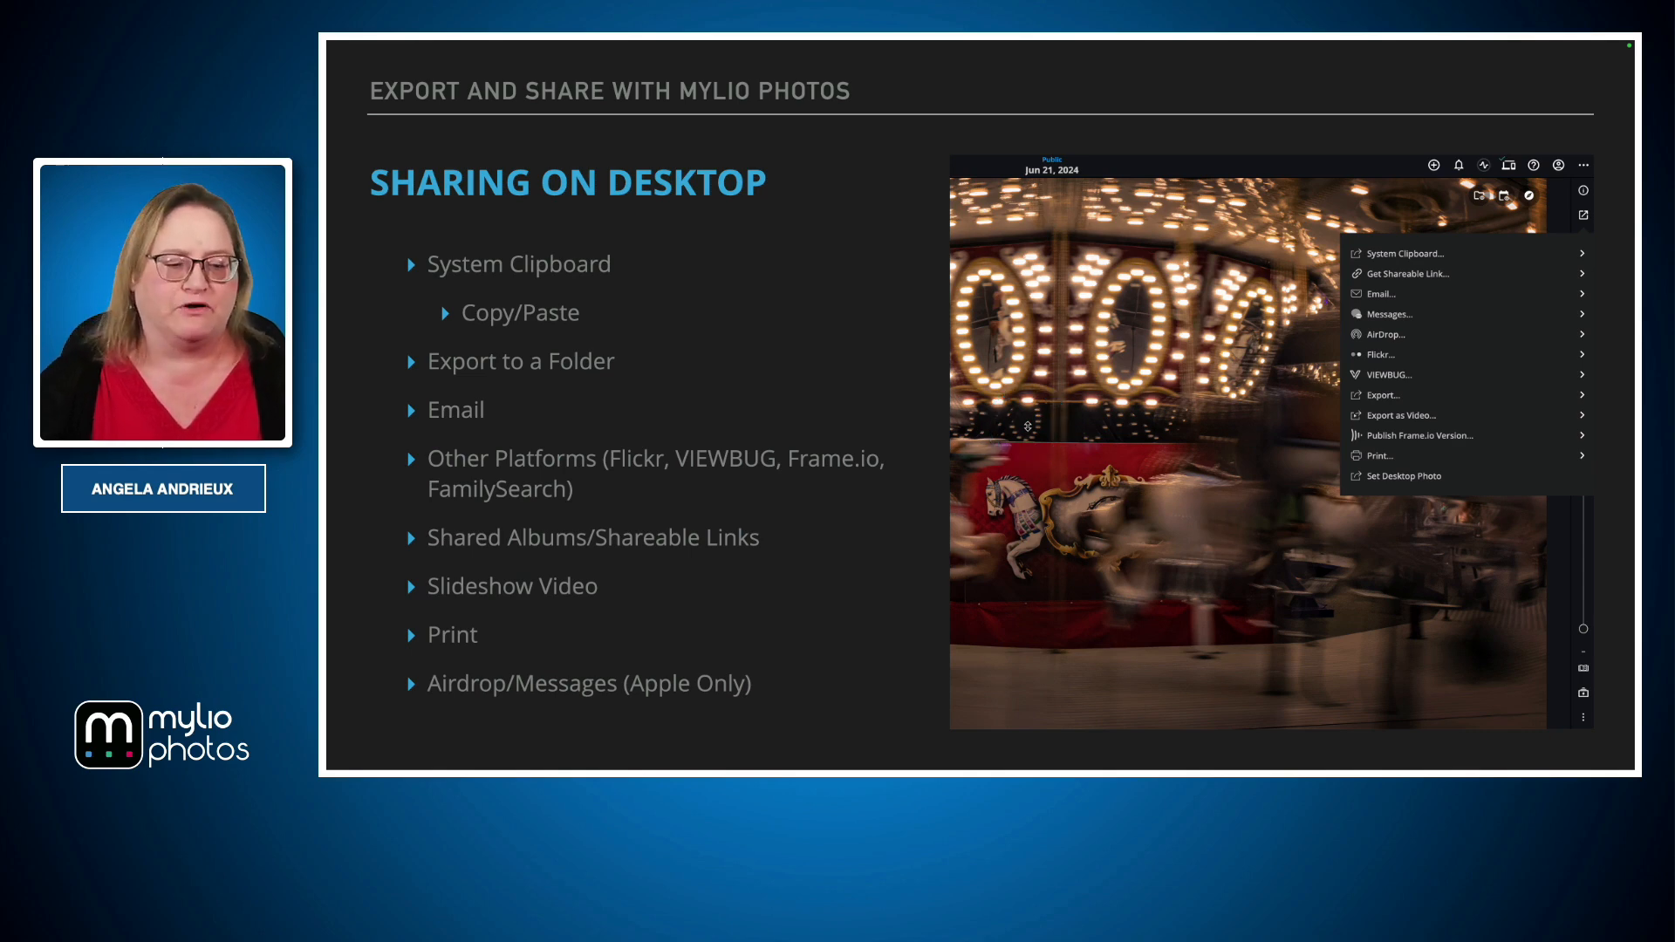
# Go to Albums and open the Mammoth 2022 shared album inside the Travel album
pyautogui.hotkey('ctrl', 'Left')
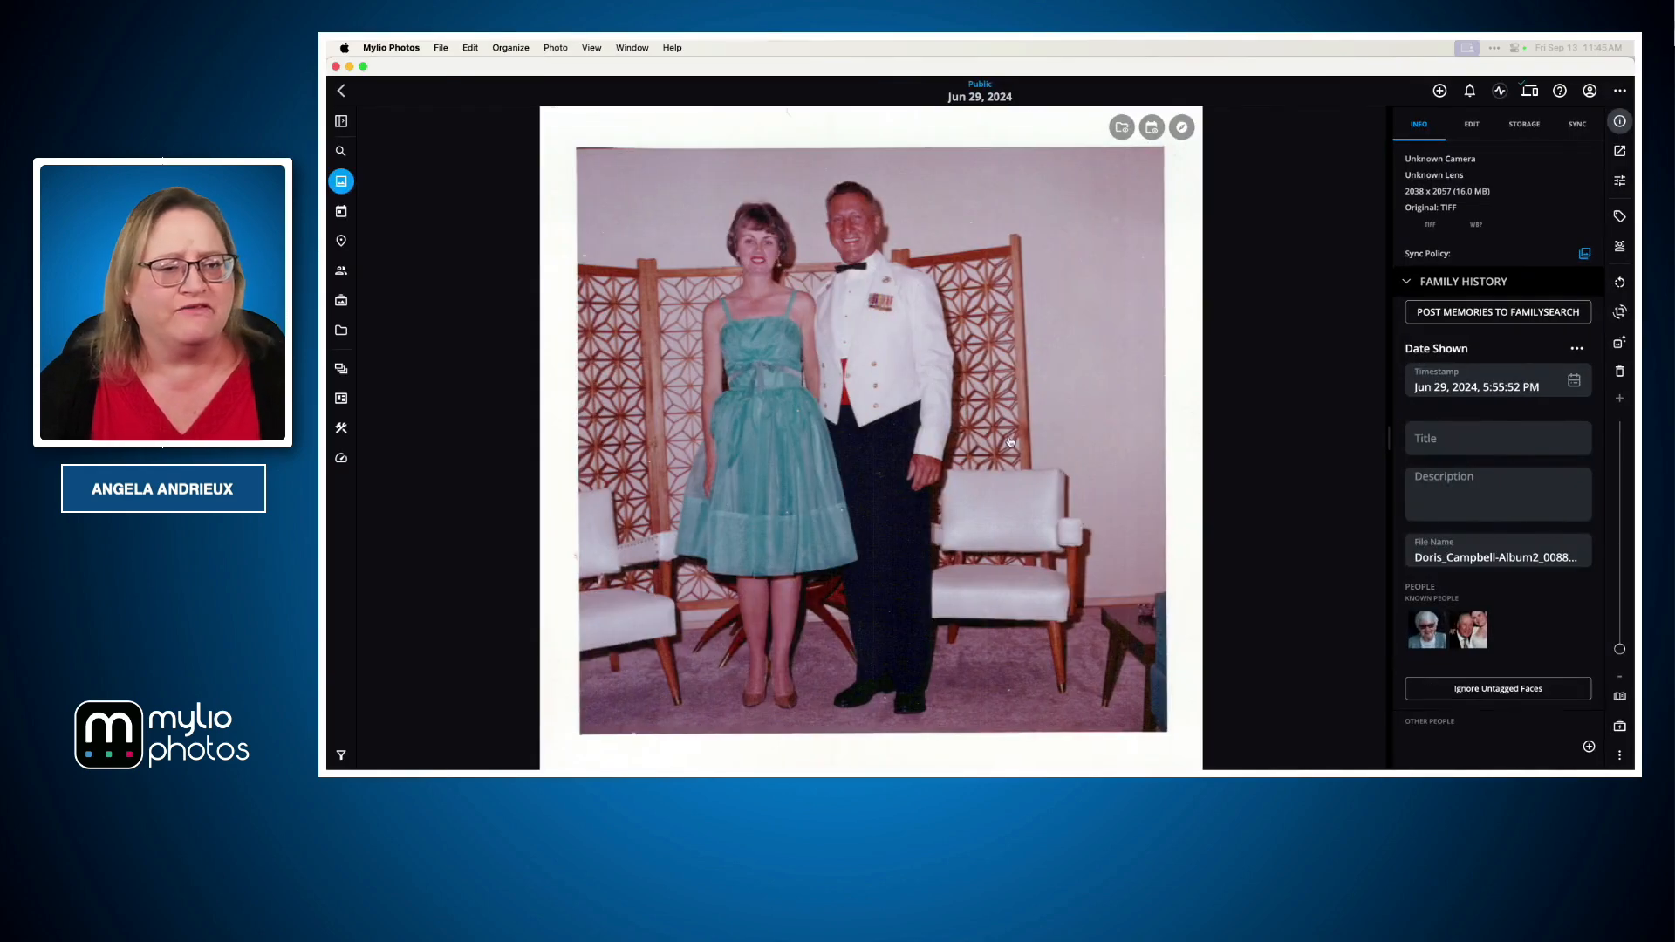
pyautogui.click(341, 301)
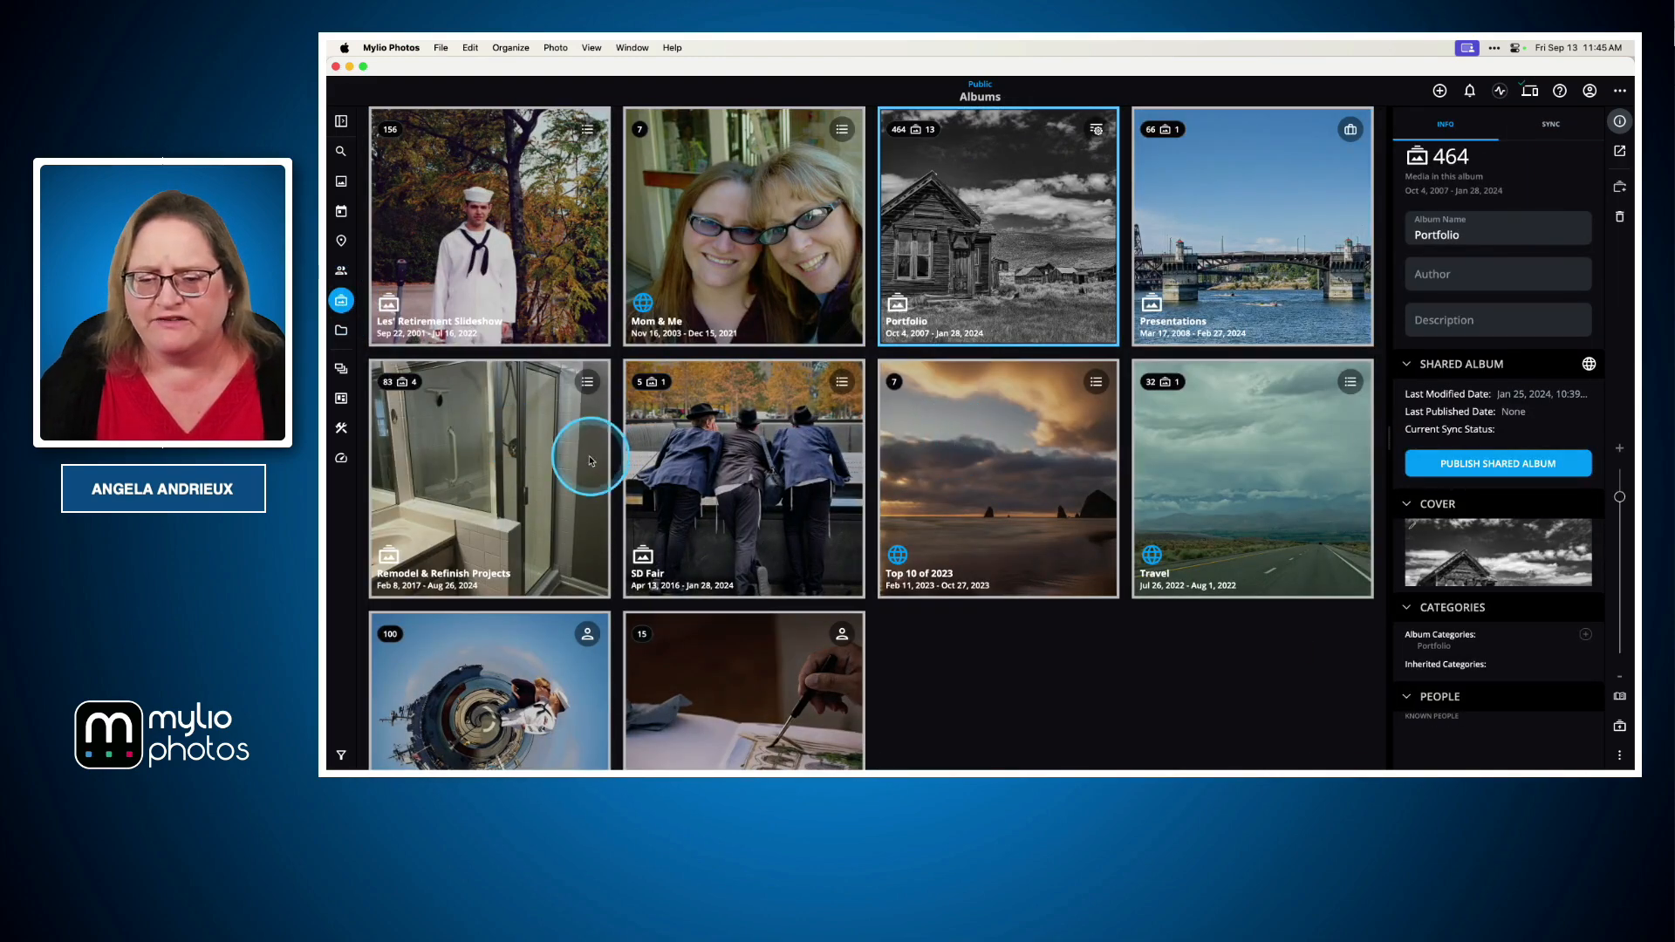
pyautogui.doubleClick(1227, 486)
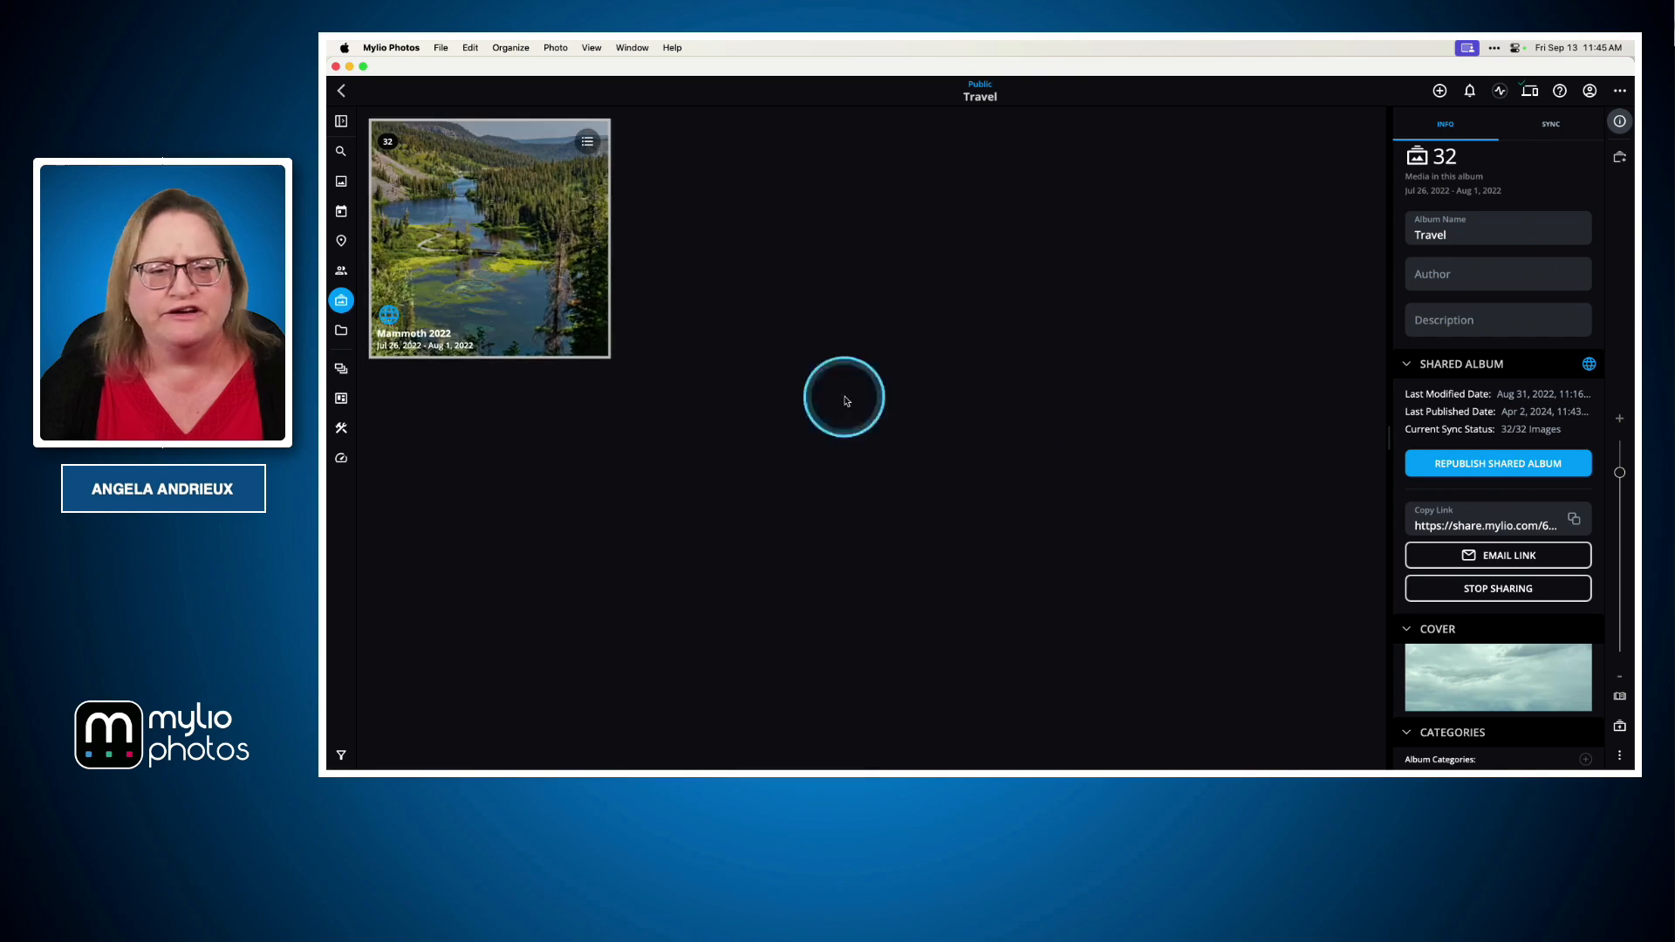
pyautogui.doubleClick(568, 292)
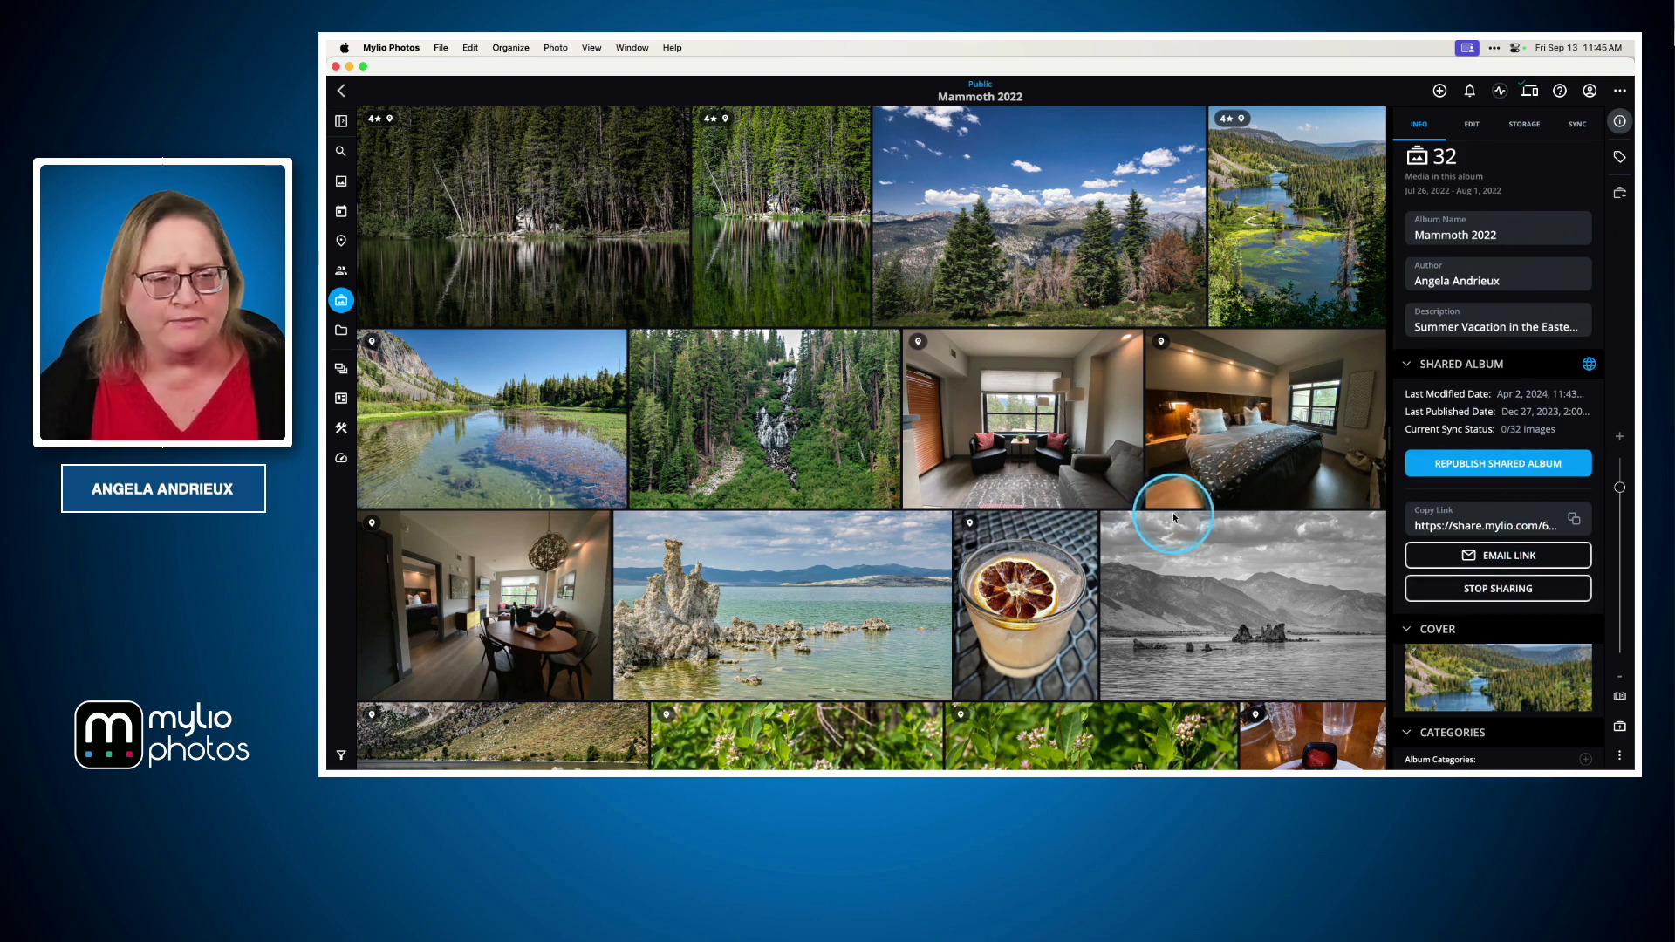
# Go back to the Albums view and open the V-Day 2023 album
pyautogui.click(341, 93)
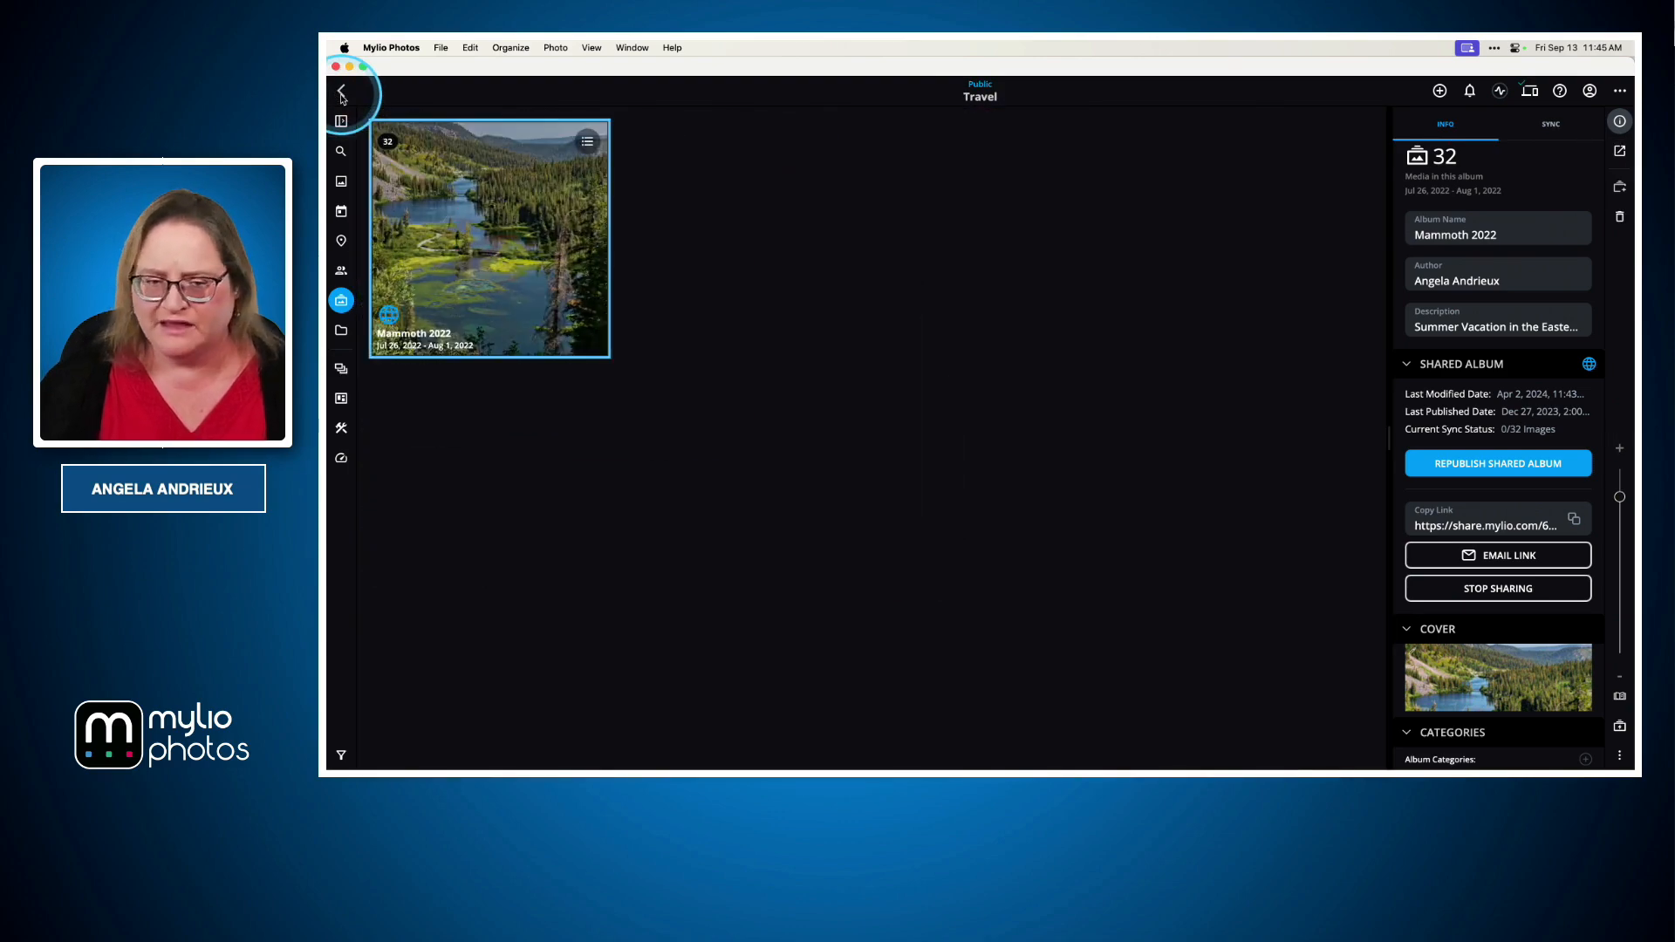
pyautogui.click(341, 94)
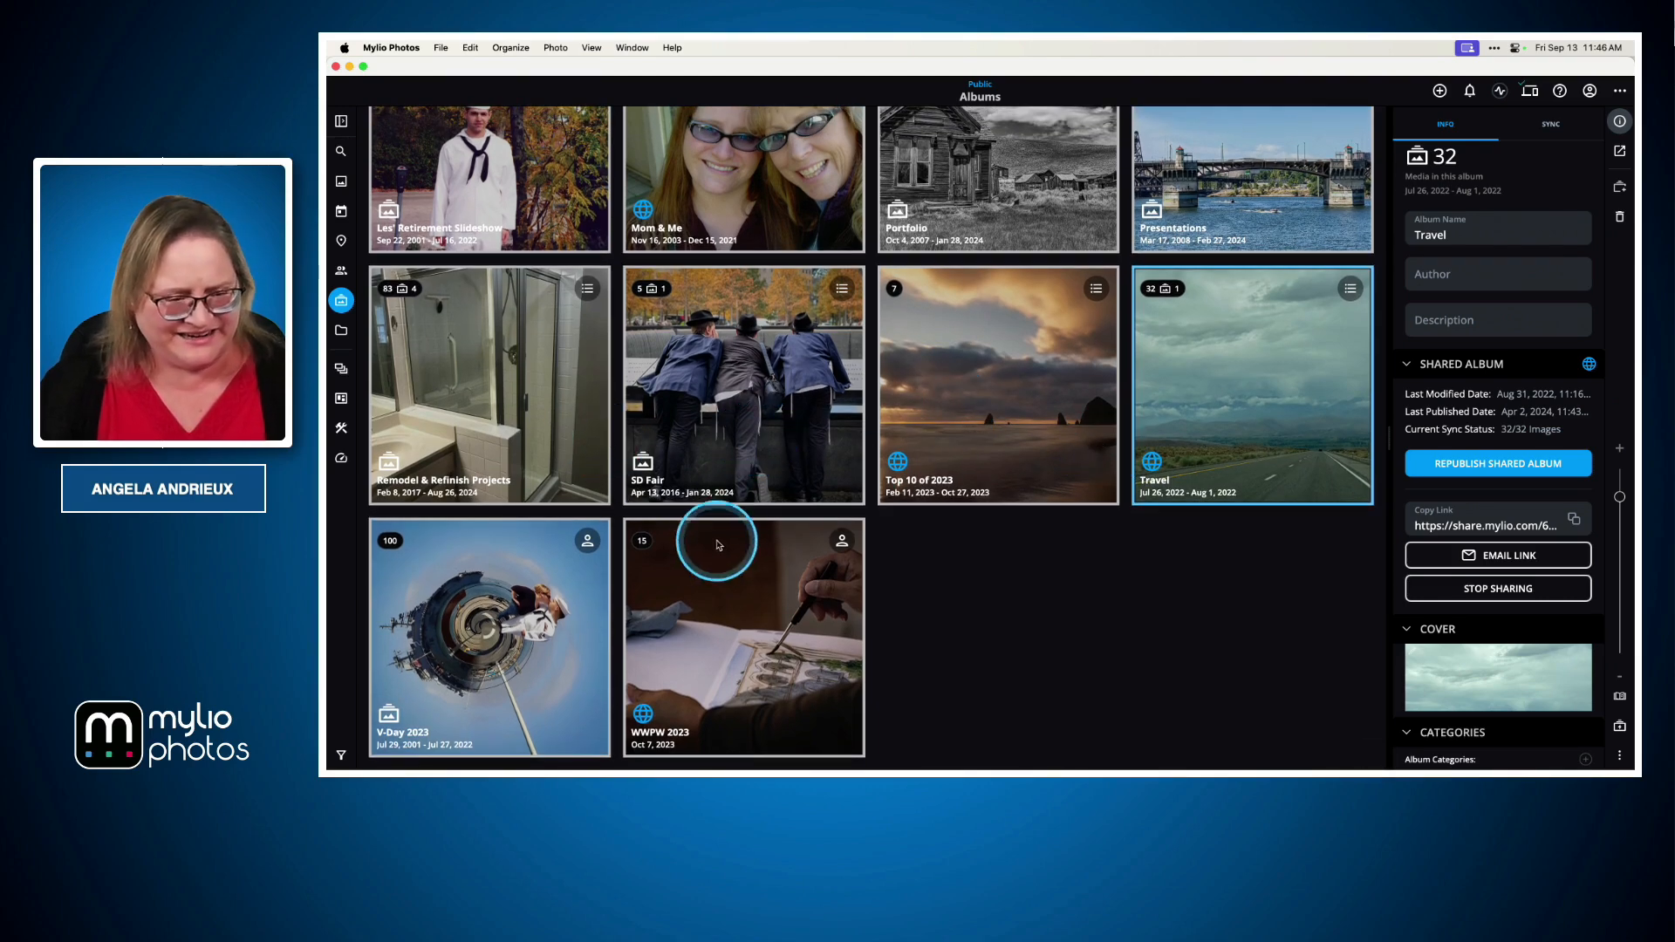
pyautogui.click(523, 571)
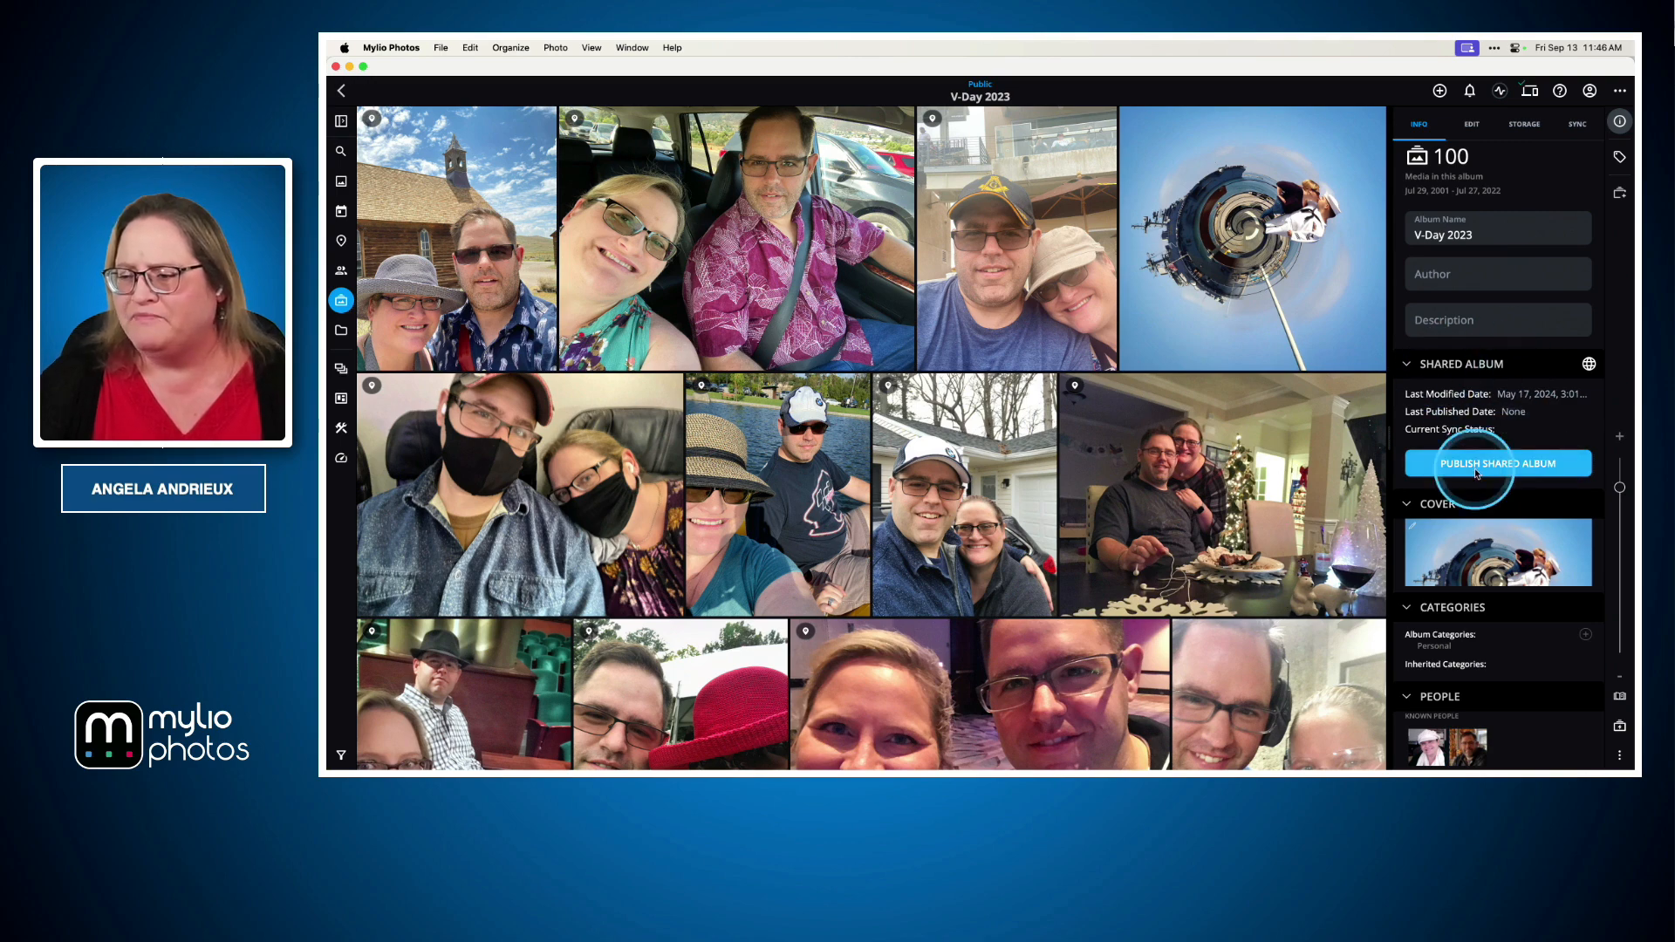
# Start publishing V-Day 2023 as a shared album, agreeing to the Terms of Service and confirming the right to publish
pyautogui.click(1518, 472)
pyautogui.click(862, 445)
pyautogui.click(864, 469)
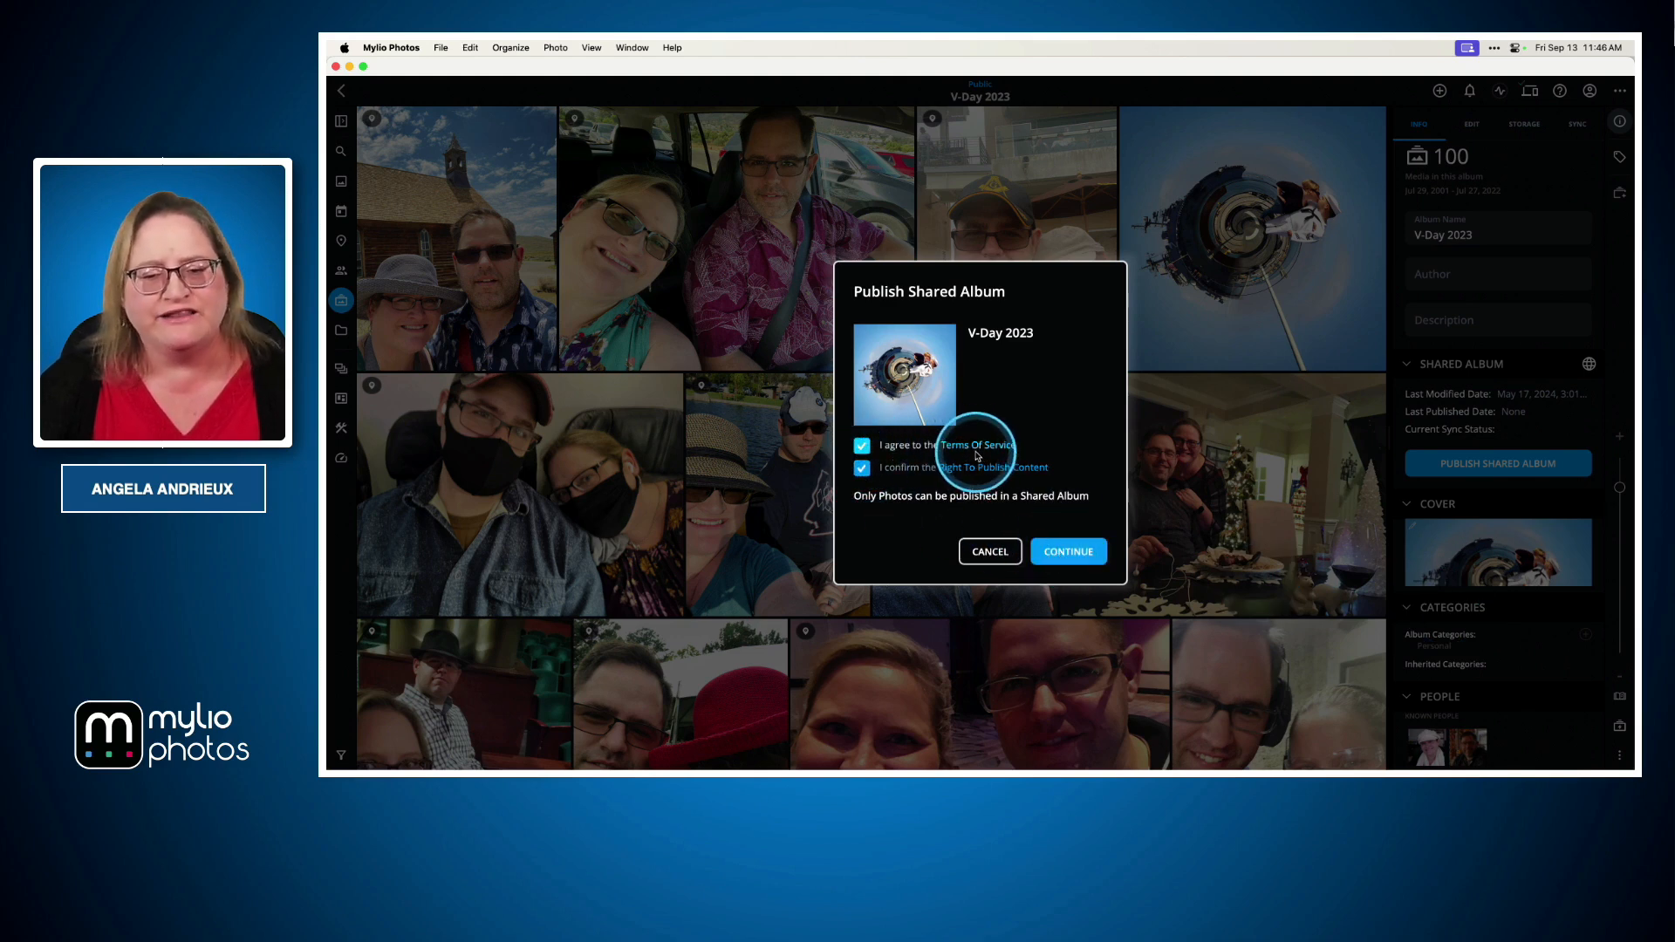
pyautogui.click(1068, 554)
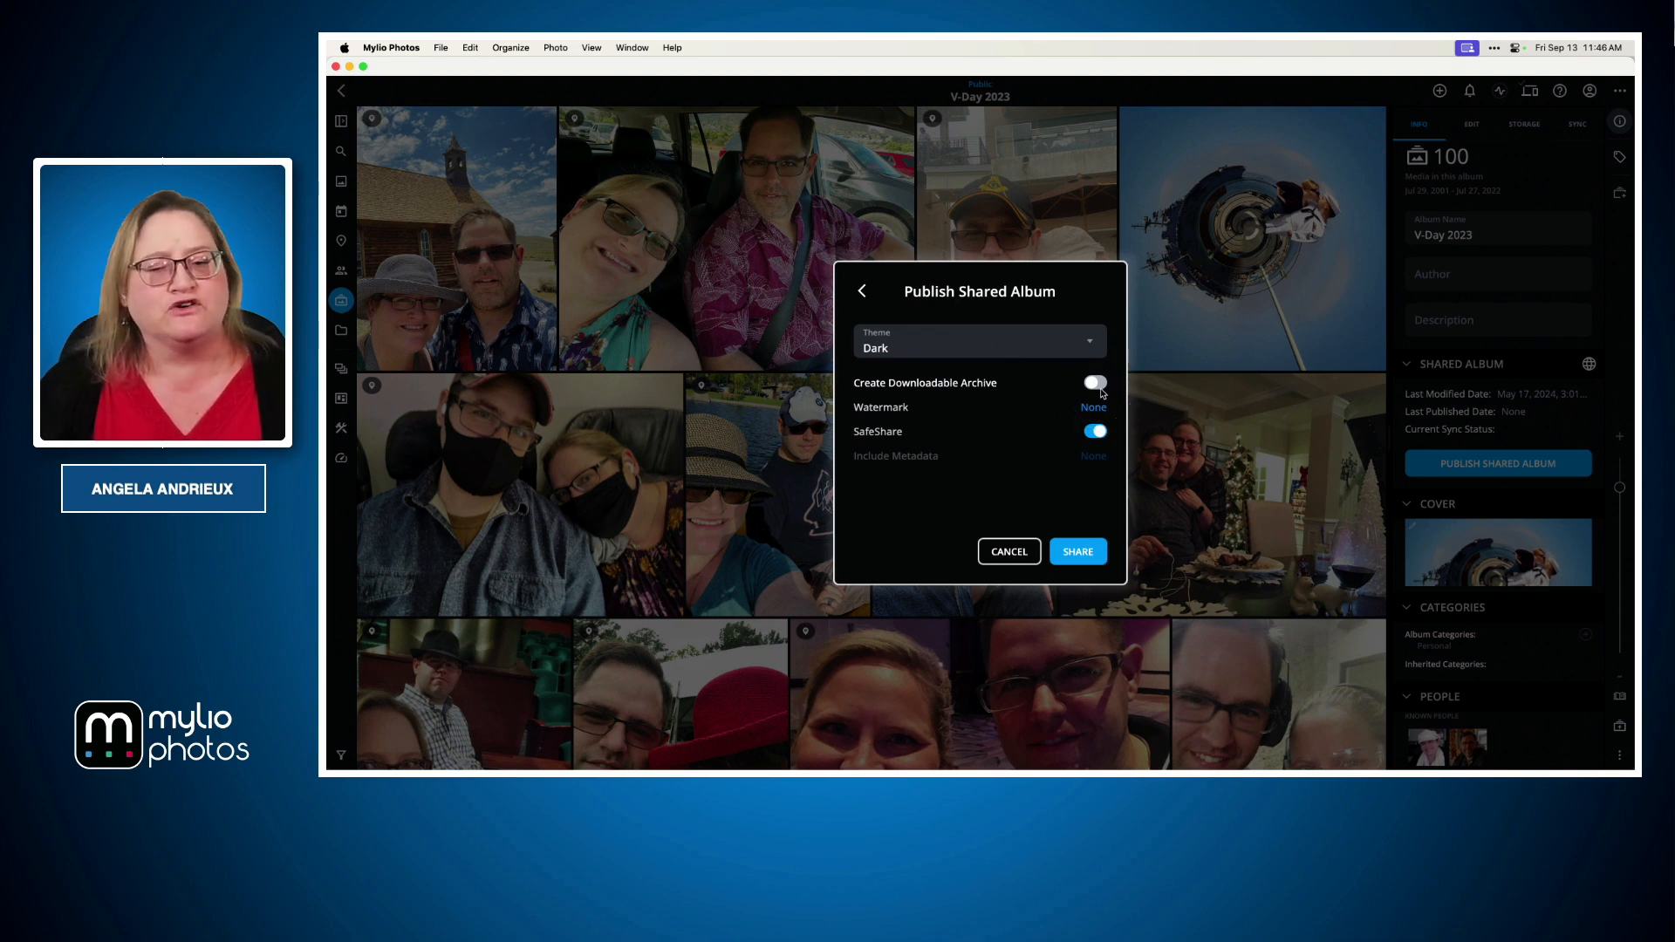
# Review the shared album Theme choices, cancel publishing, and return to the Albums view
pyautogui.click(935, 349)
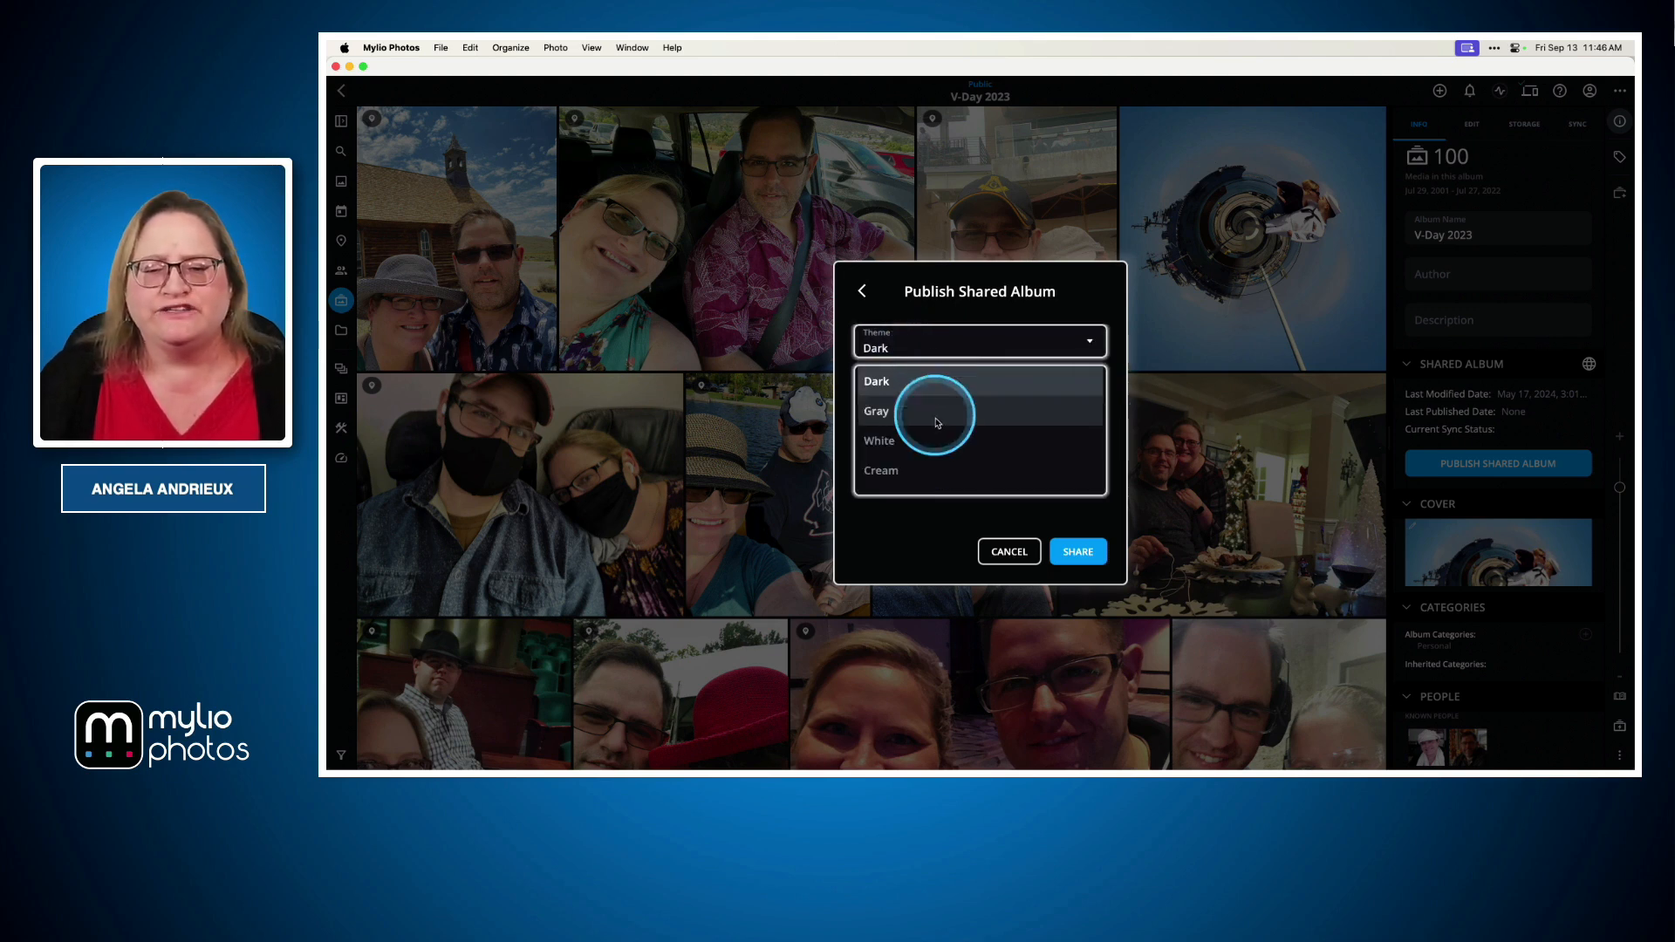
pyautogui.click(954, 540)
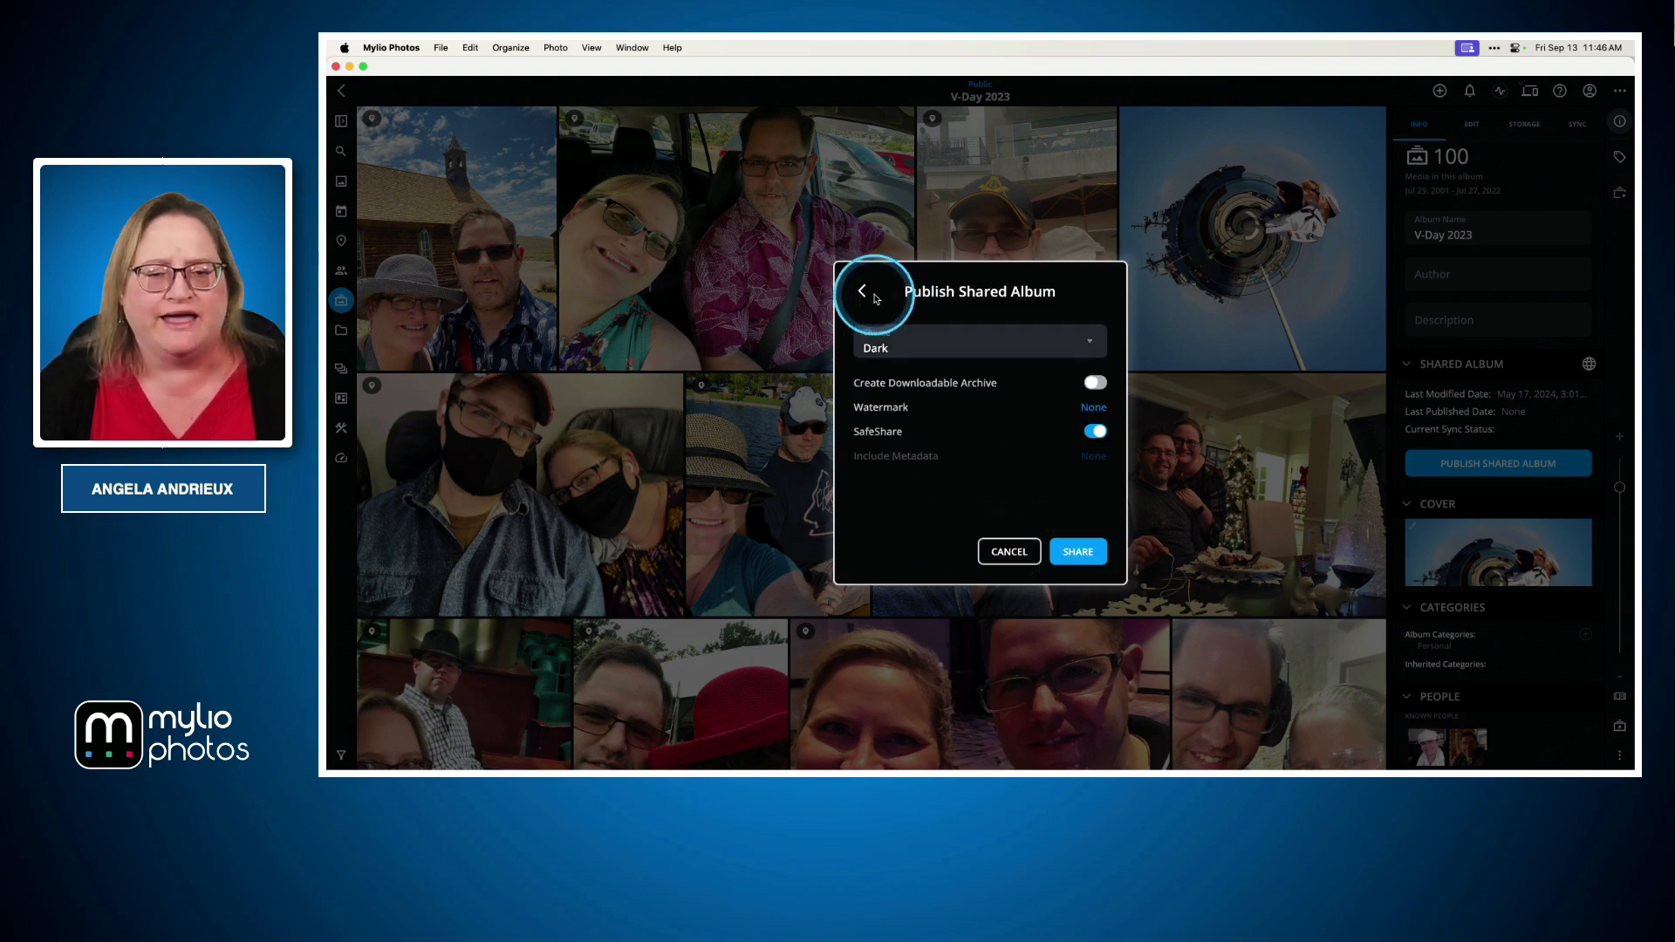
pyautogui.click(1009, 549)
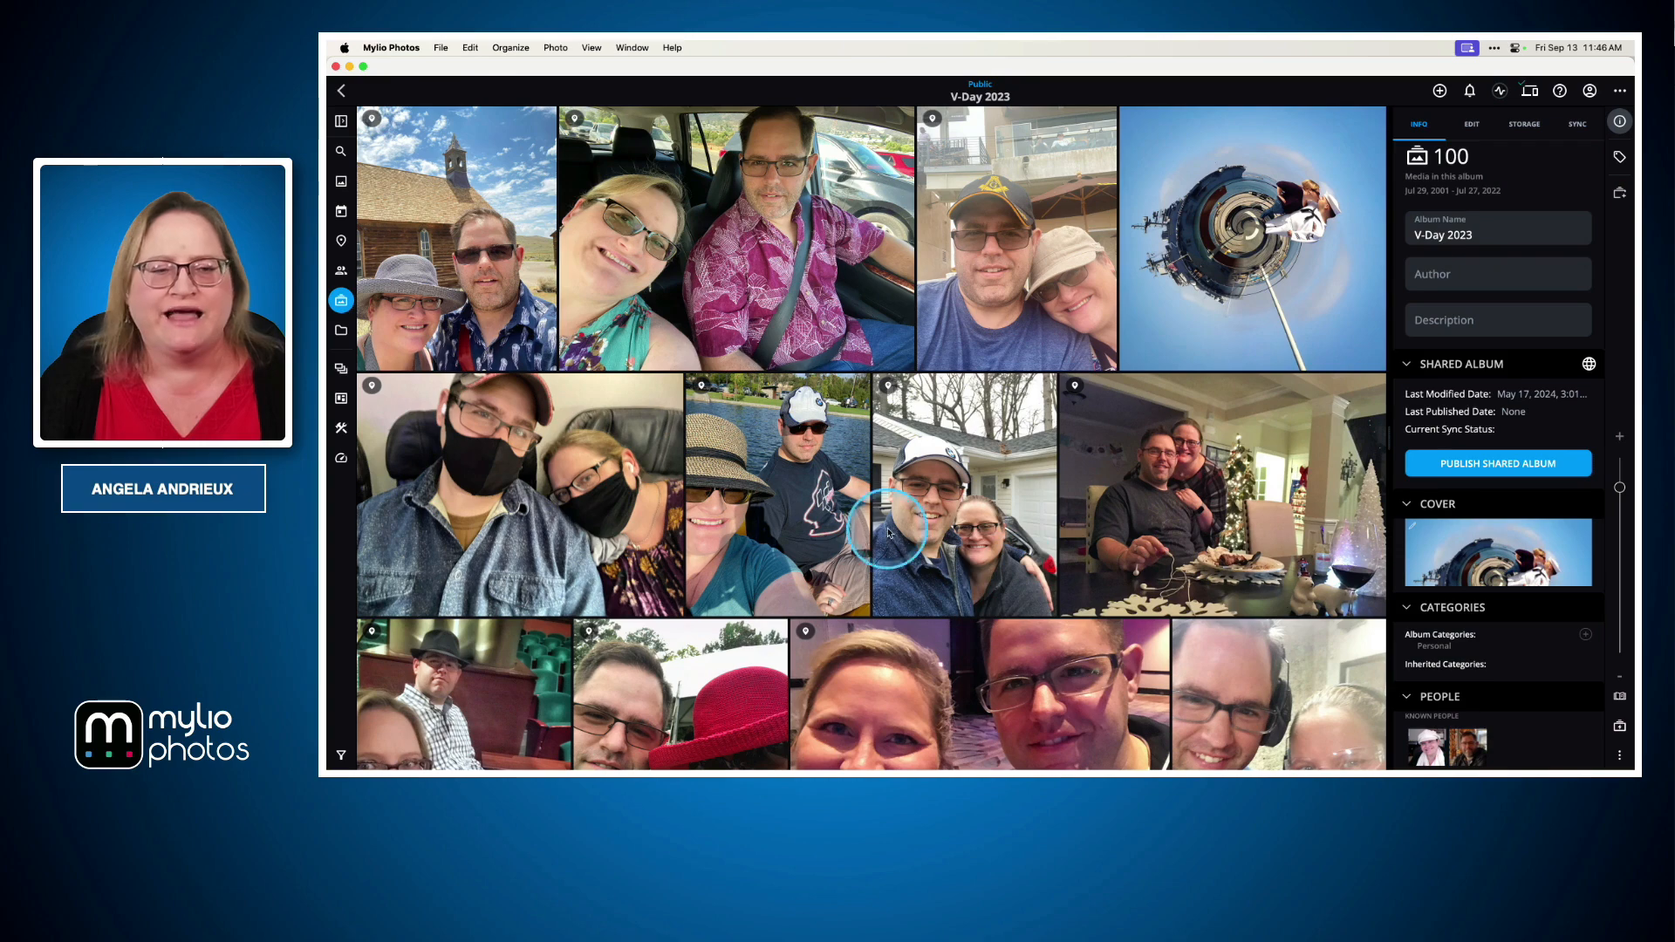
pyautogui.click(342, 91)
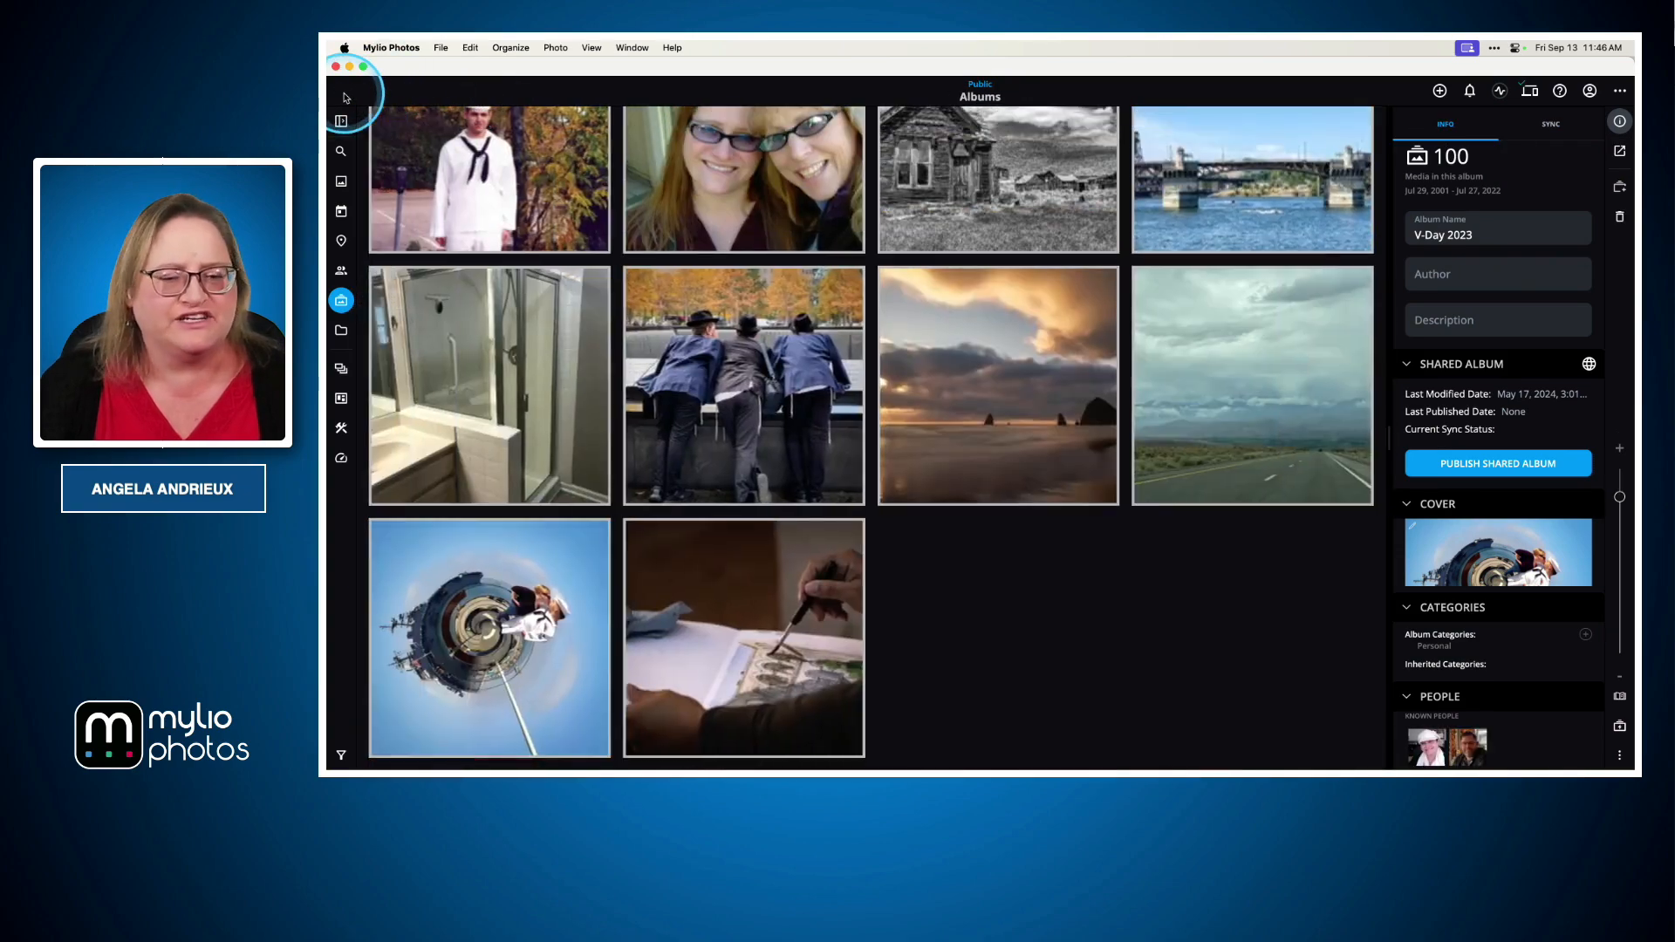
# Reopen the Mammoth 2022 shared album from within the Travel album
pyautogui.click(599, 168)
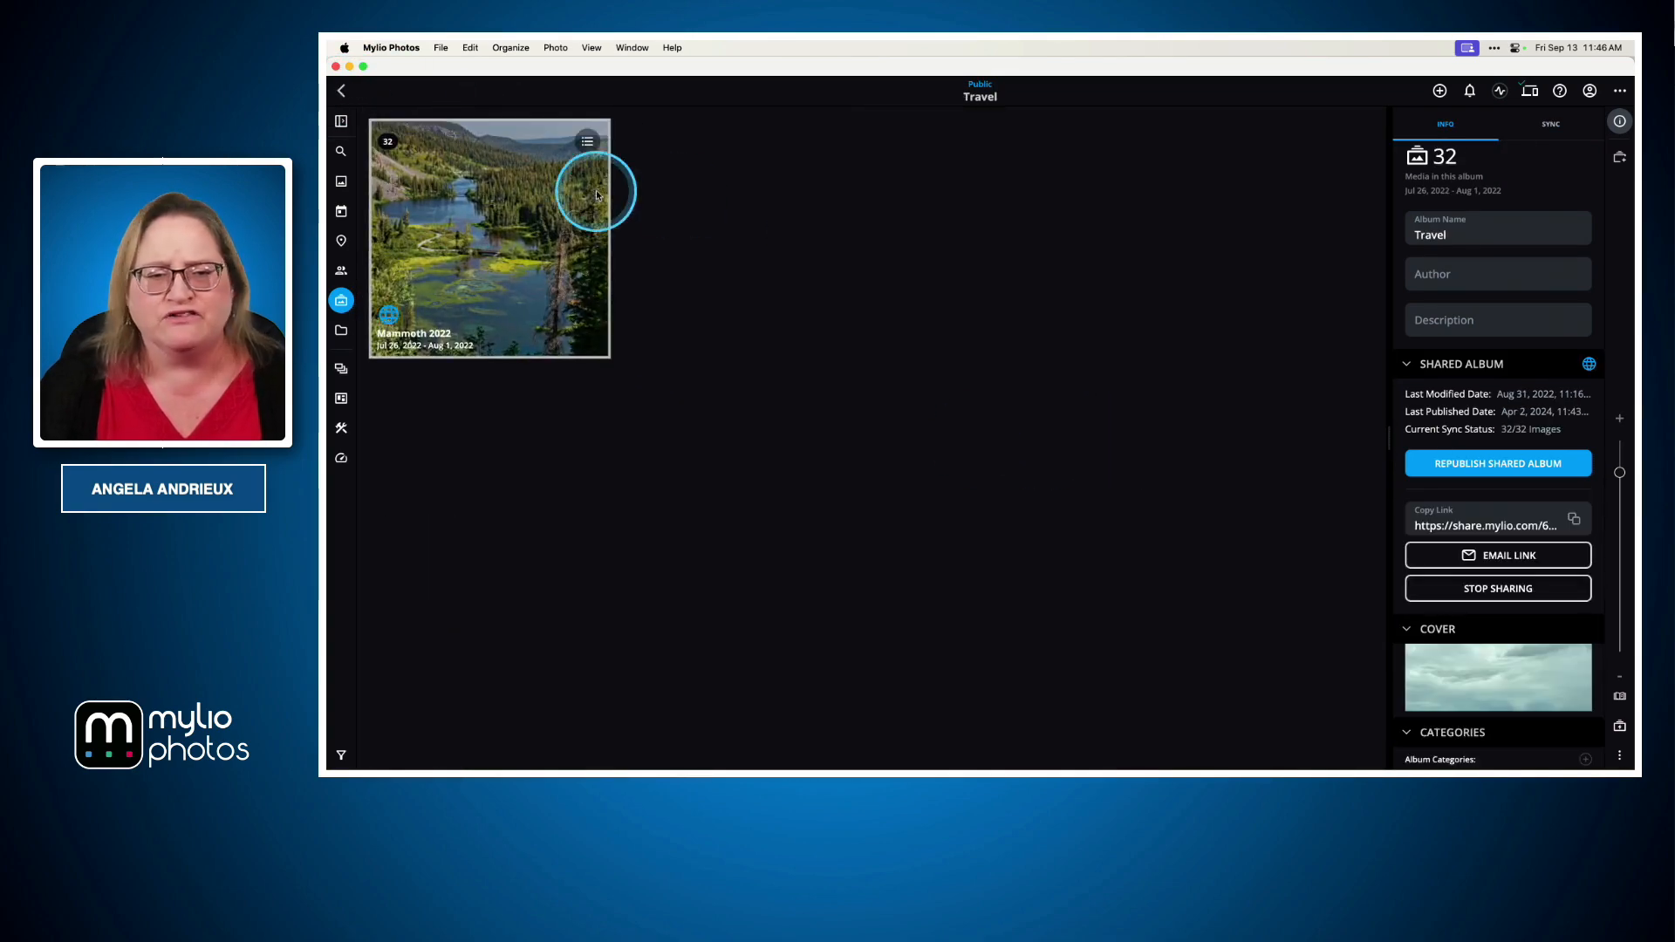
pyautogui.doubleClick(479, 209)
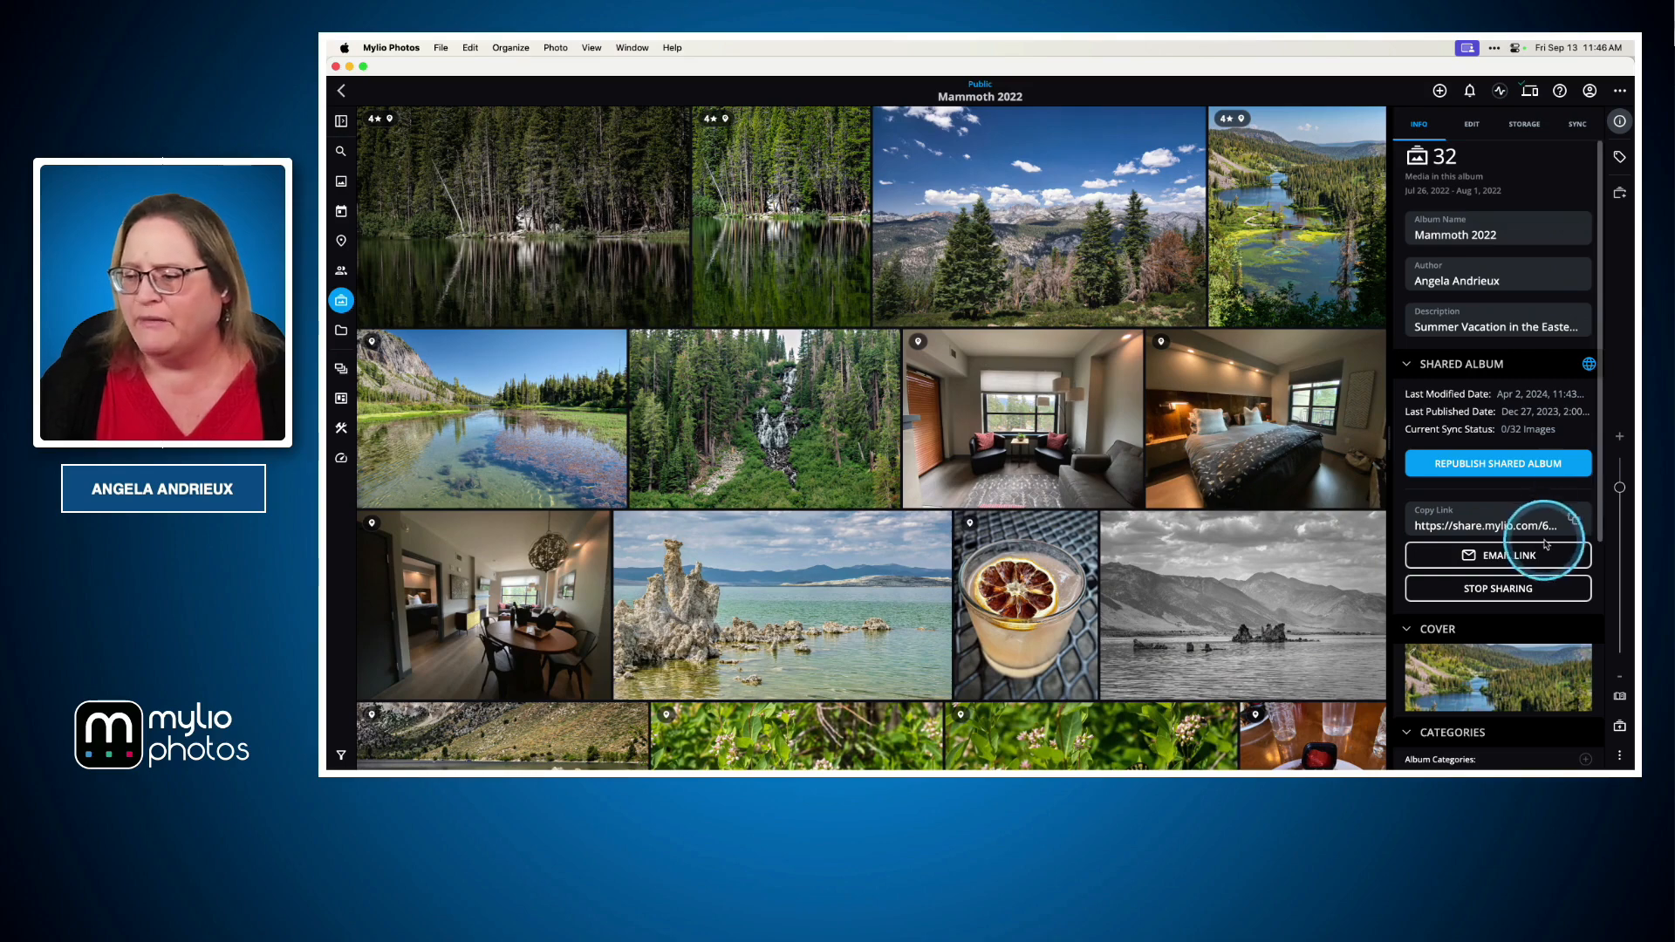
# Switch to Safari and scroll through the published Mammoth 2022 shared album web page
pyautogui.press('super+Tab')
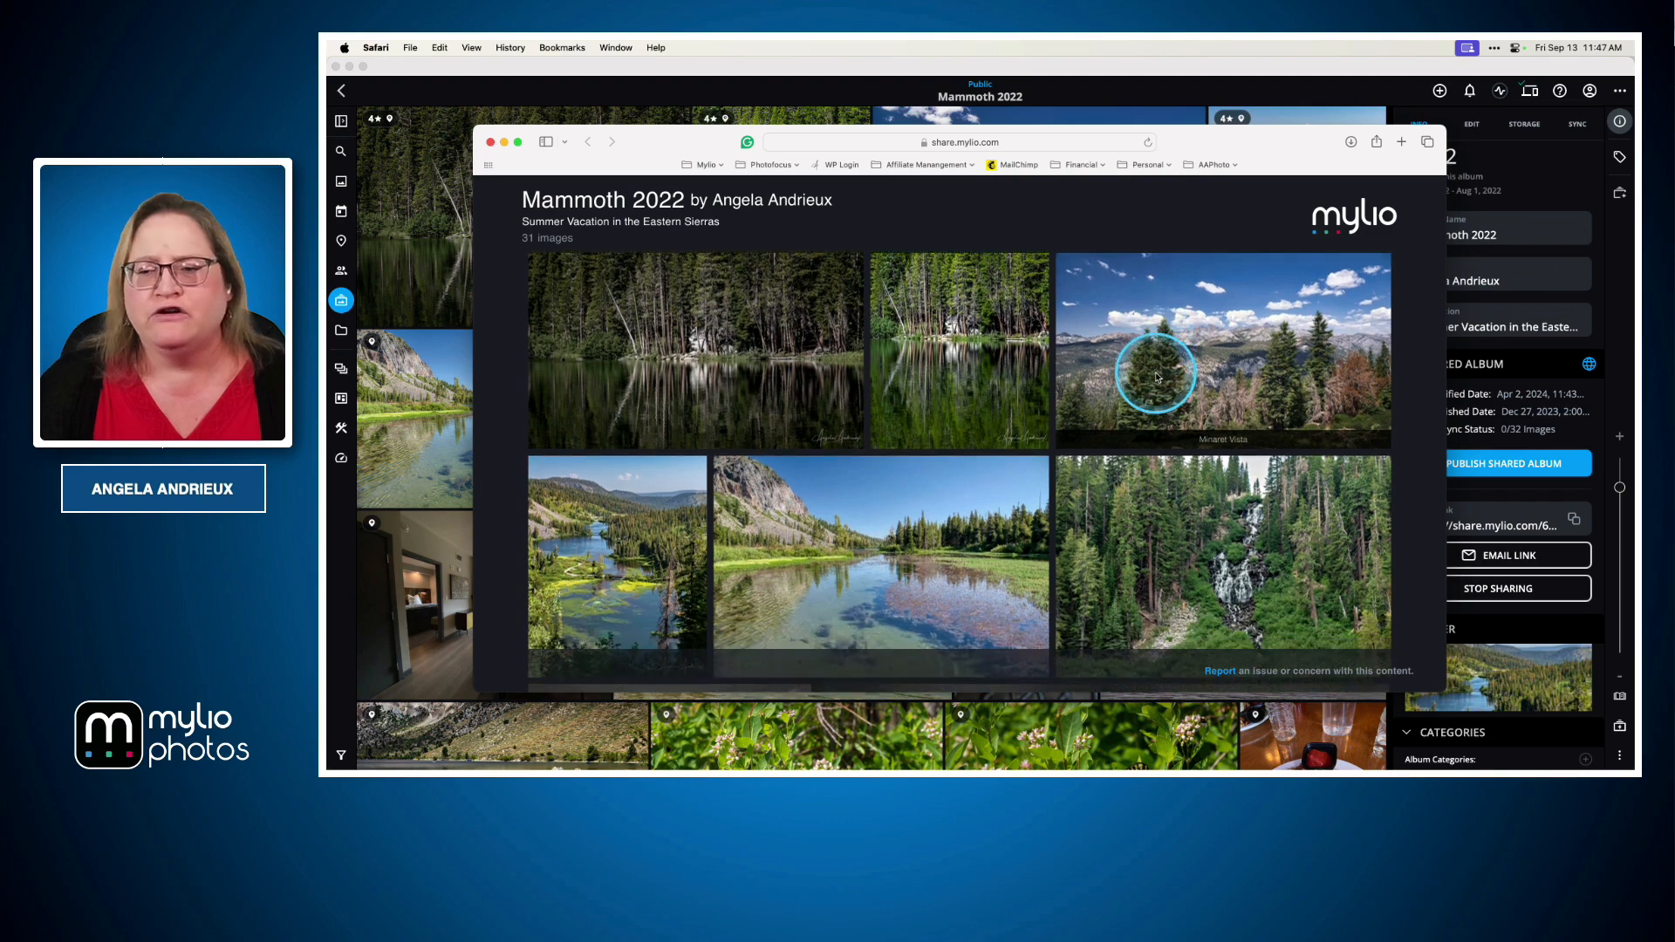
pyautogui.scroll(-5, 1157, 377)
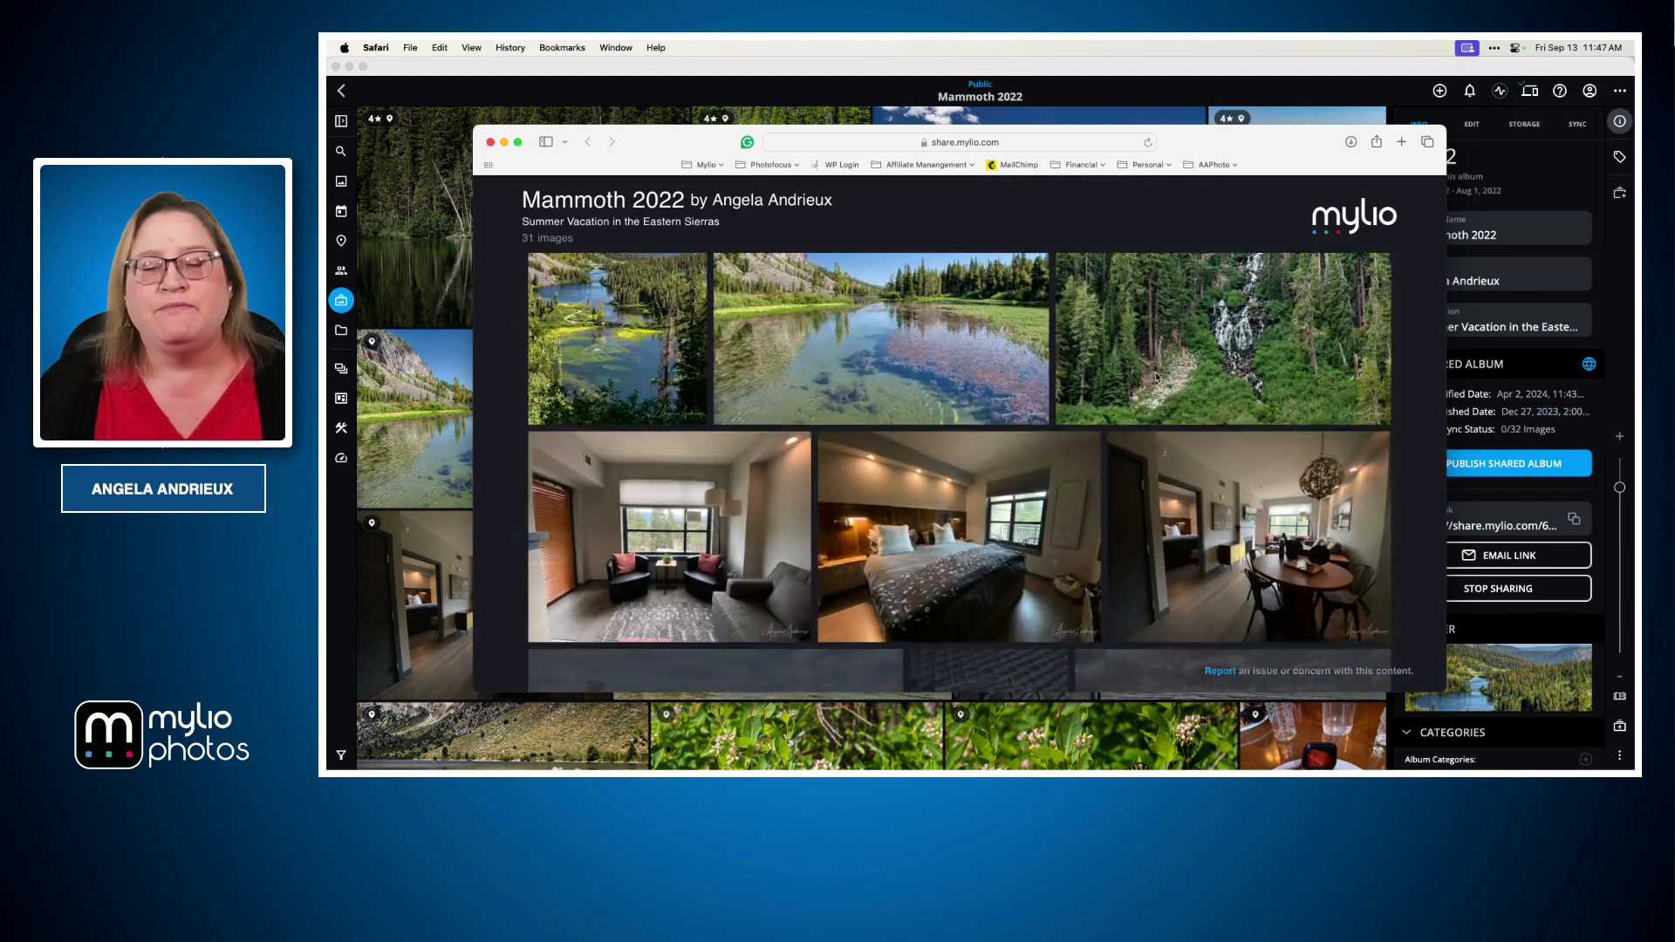
pyautogui.scroll(-5, 1157, 377)
pyautogui.scroll(-5, 1157, 377)
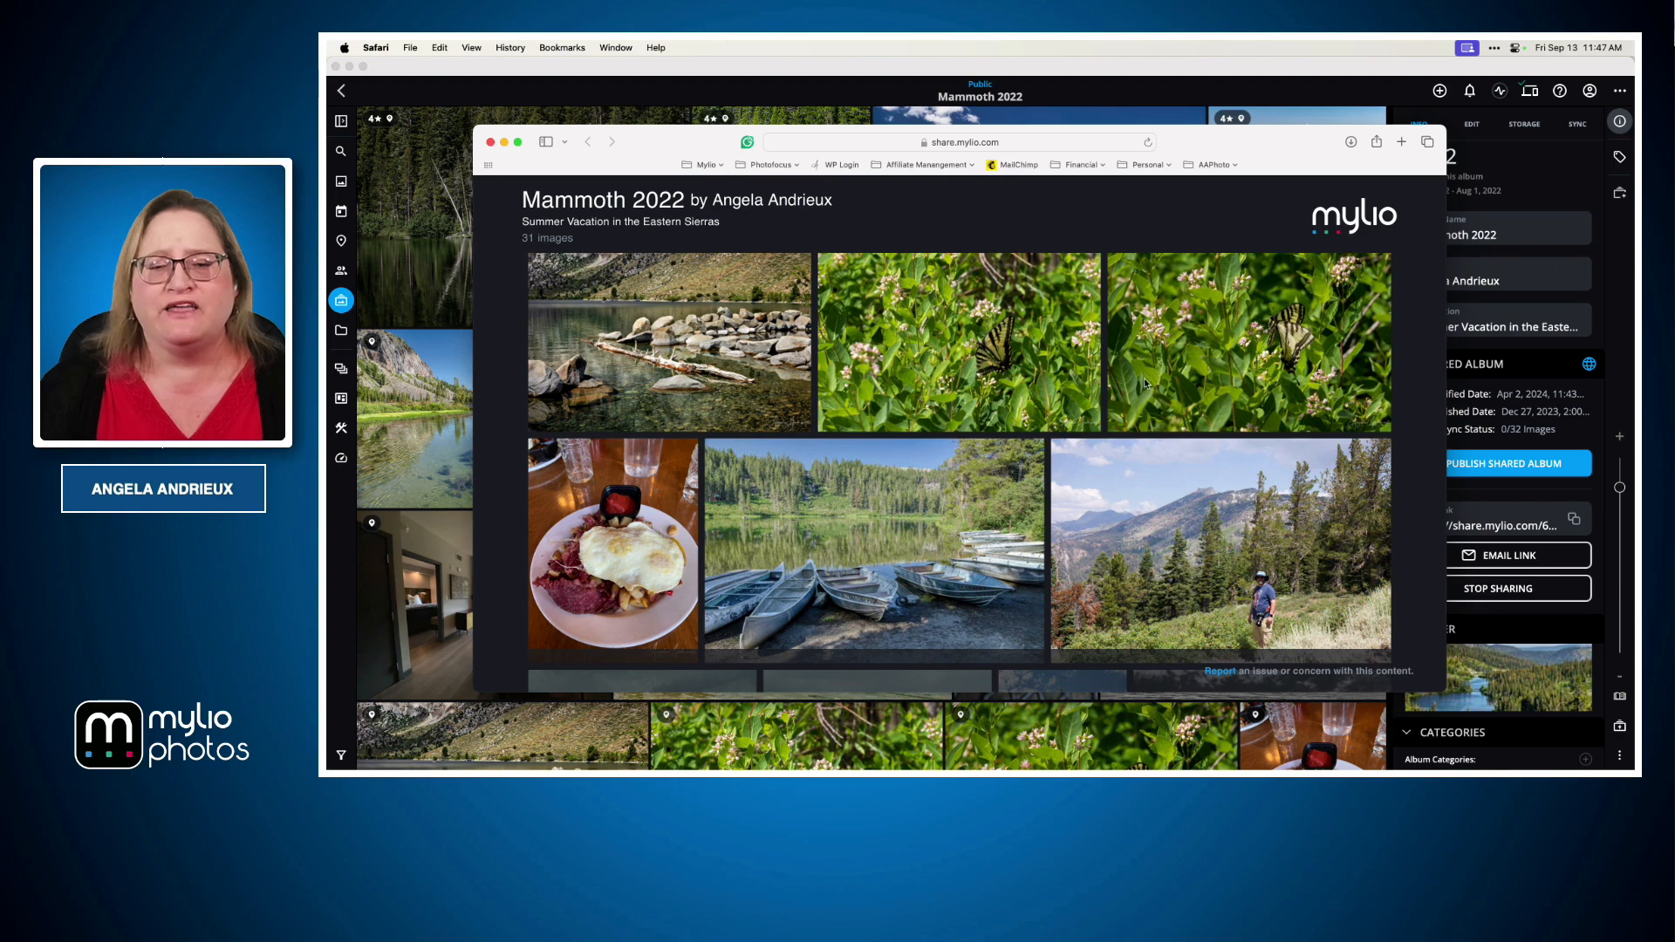
# Open a butterfly photo in the web album's viewer, display its info, and close the viewer
pyautogui.click(929, 336)
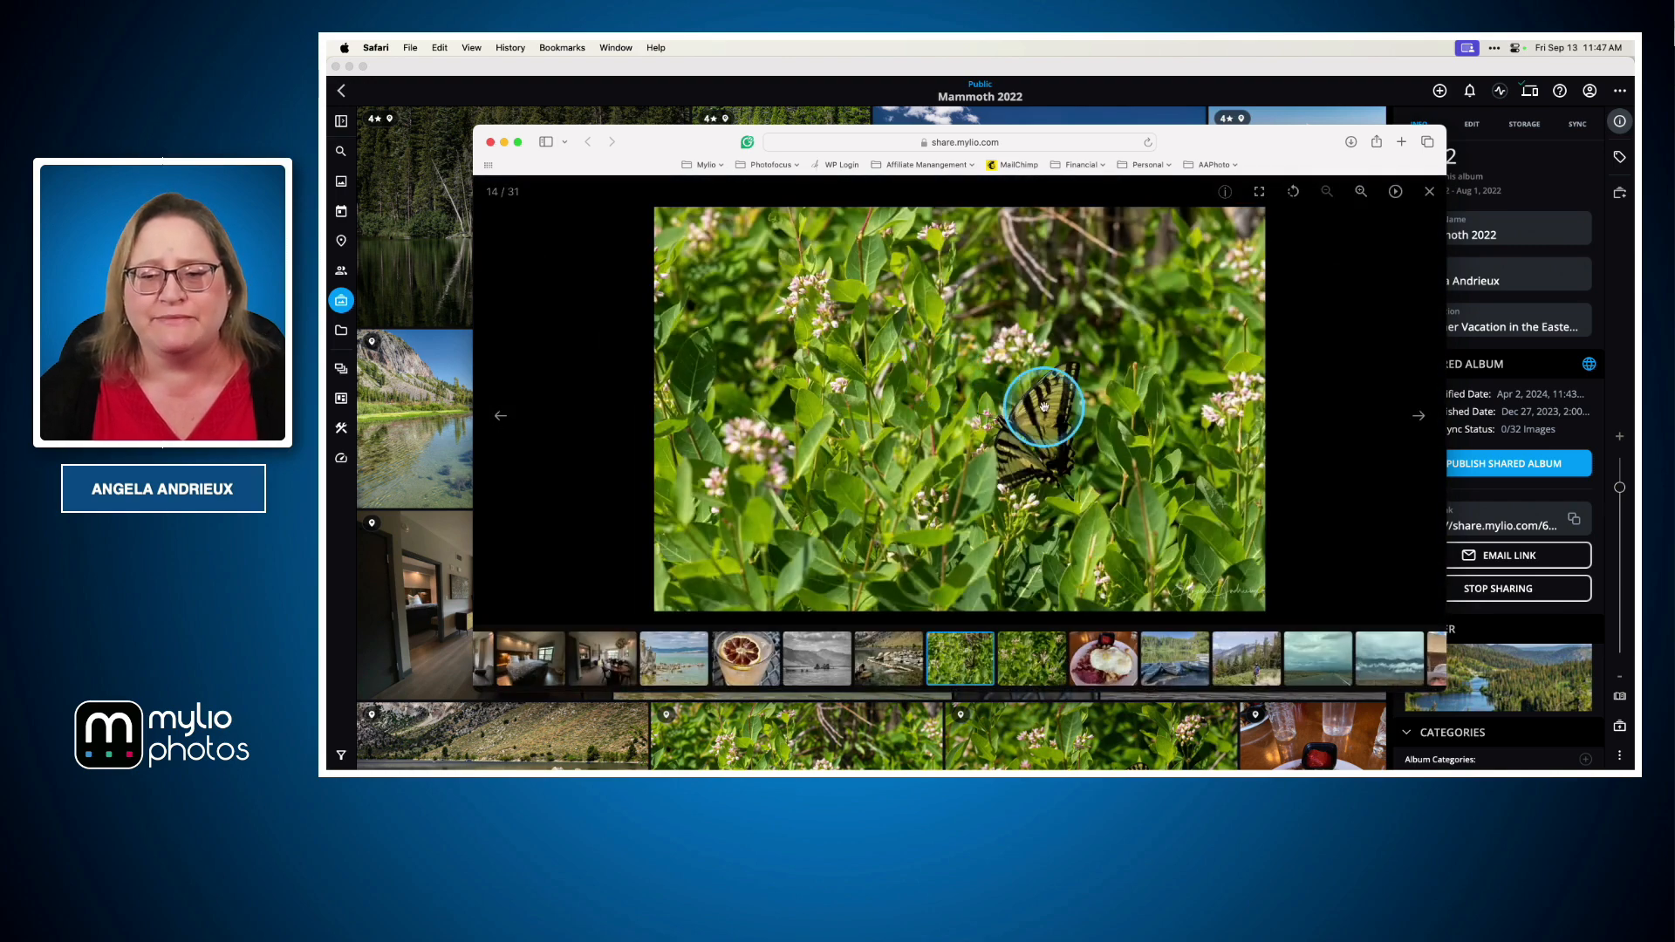
pyautogui.click(1225, 191)
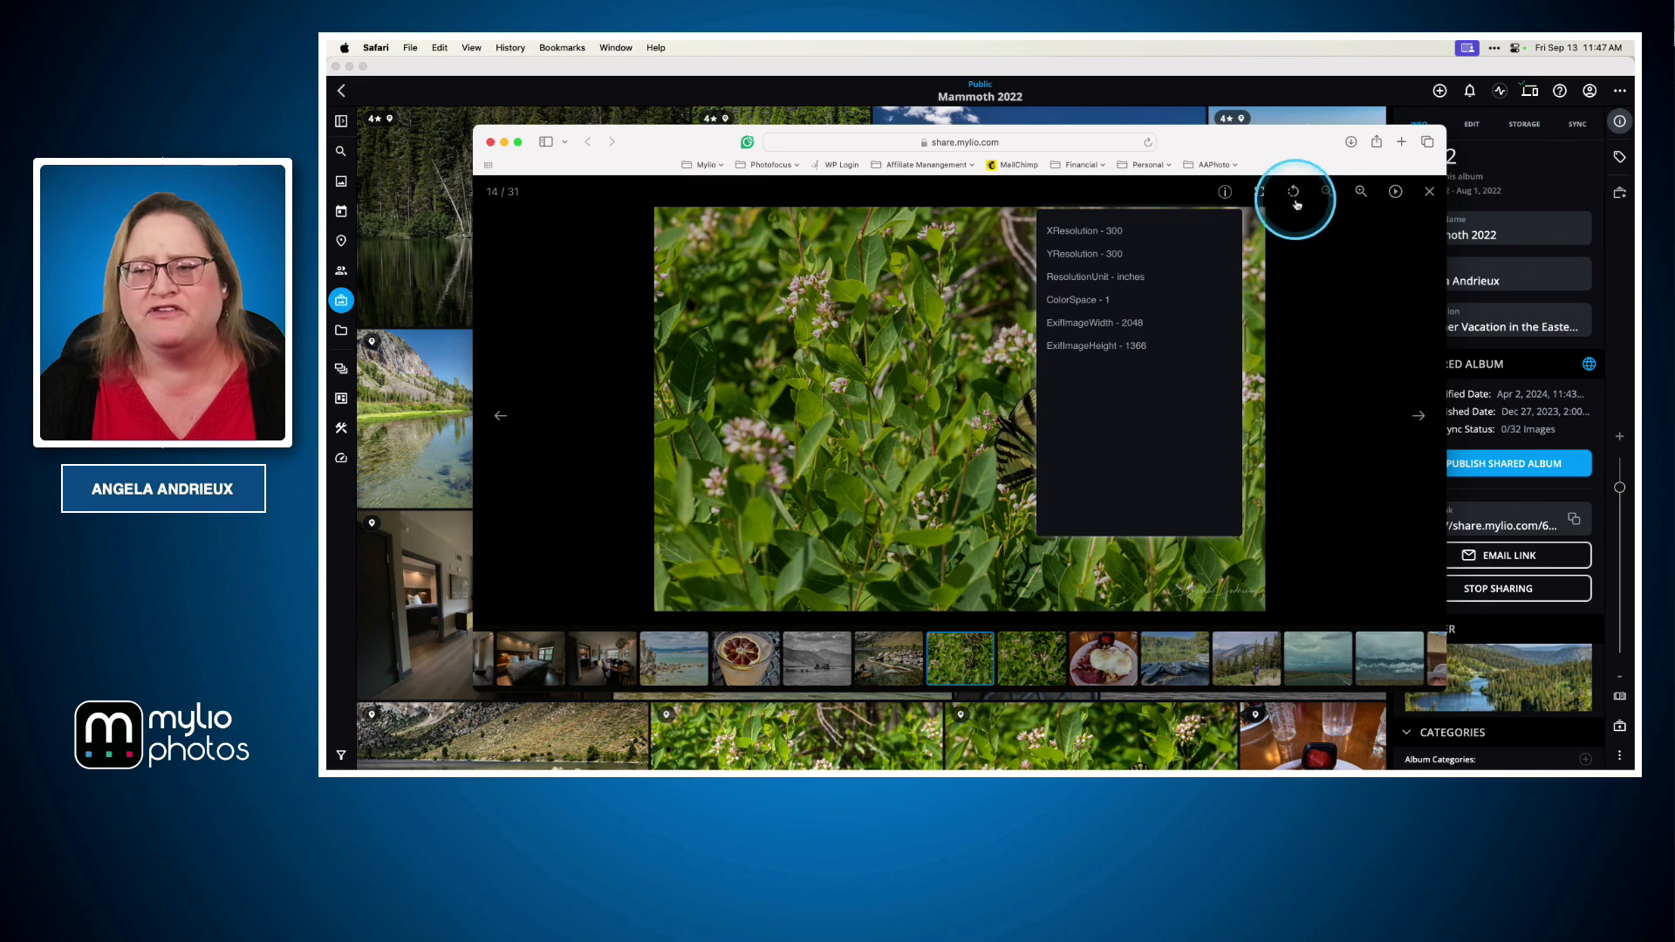
pyautogui.click(1428, 192)
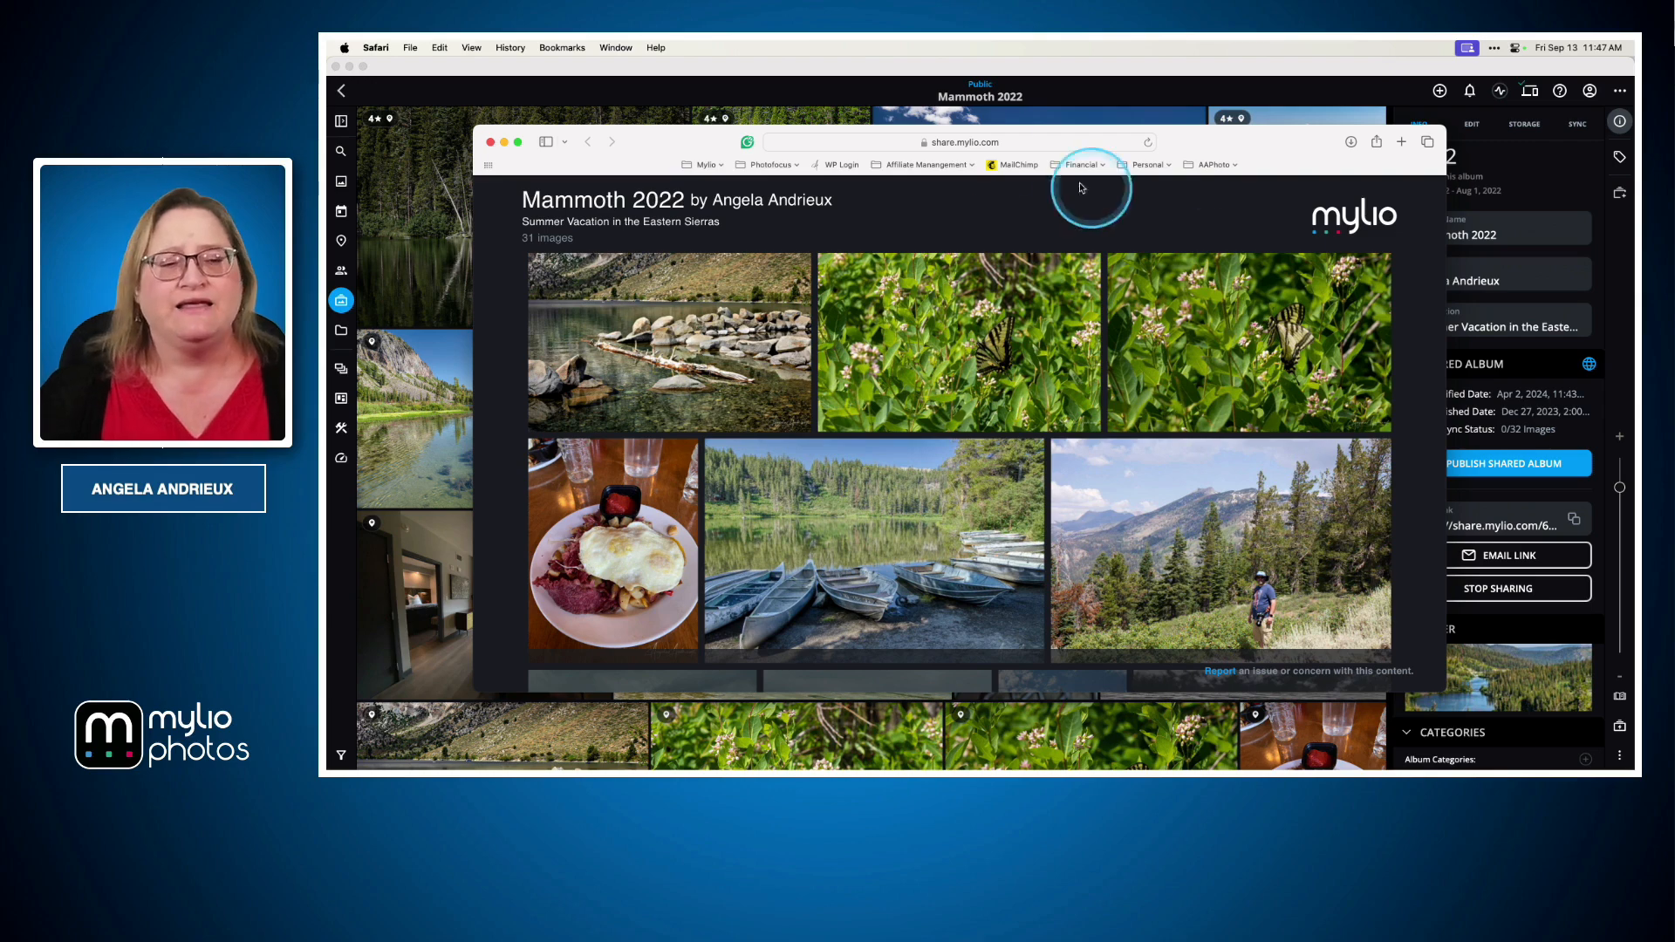
# Return to Mylio Photos, go to All Photos, and select the three recent cat photos
pyautogui.click(458, 384)
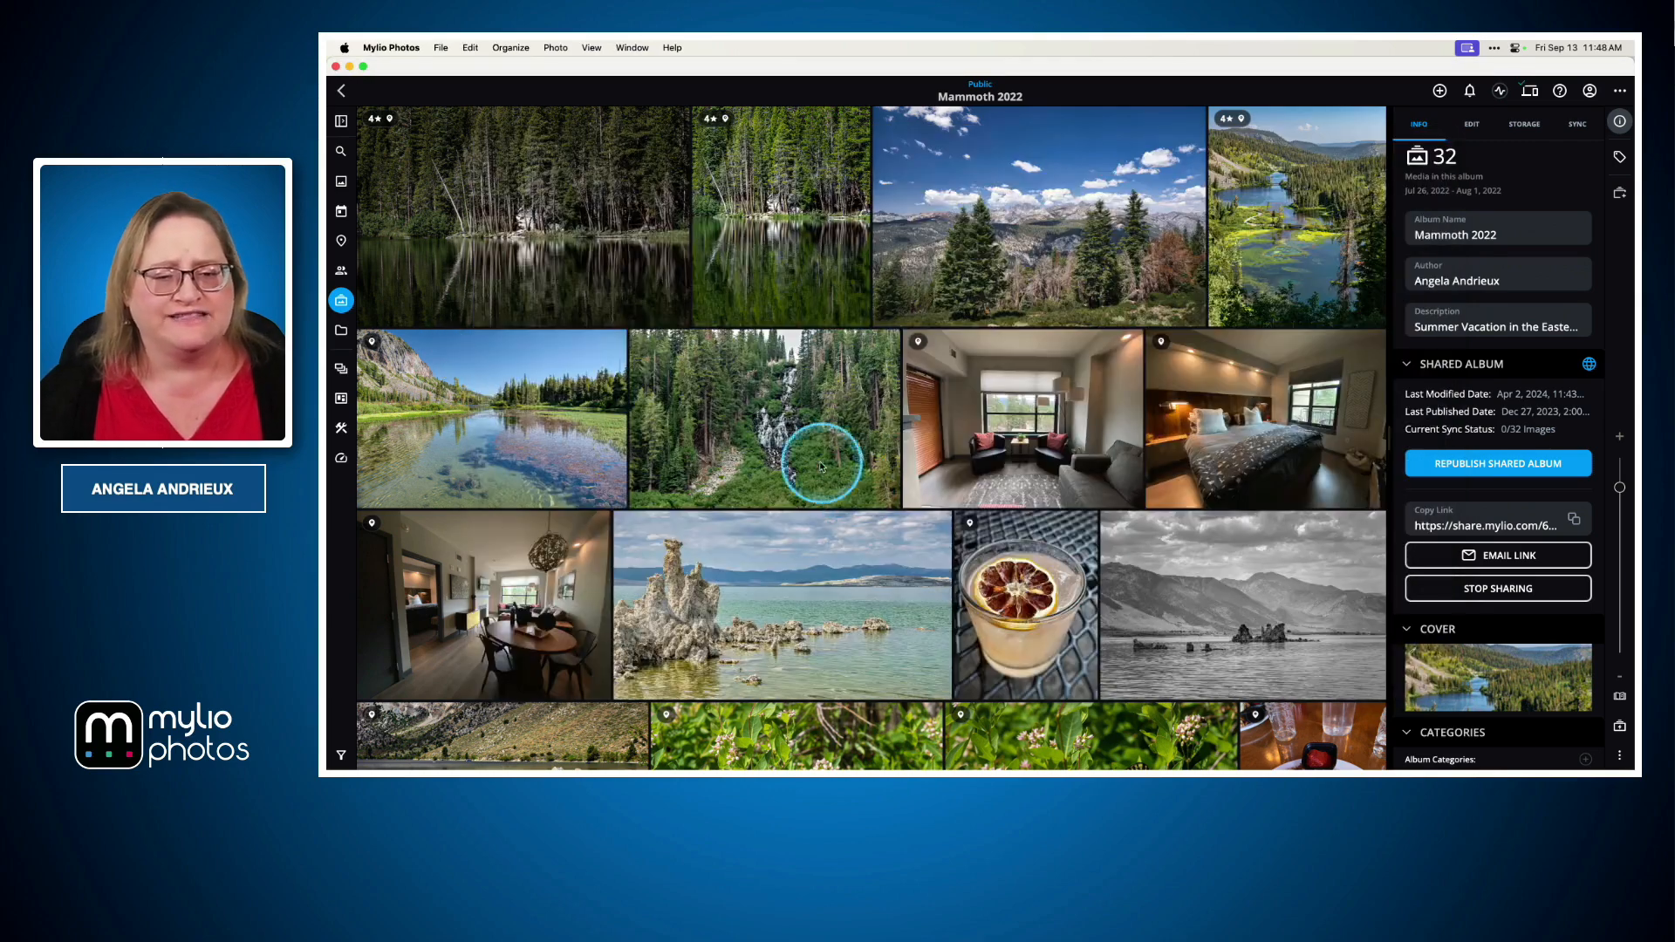
pyautogui.click(340, 90)
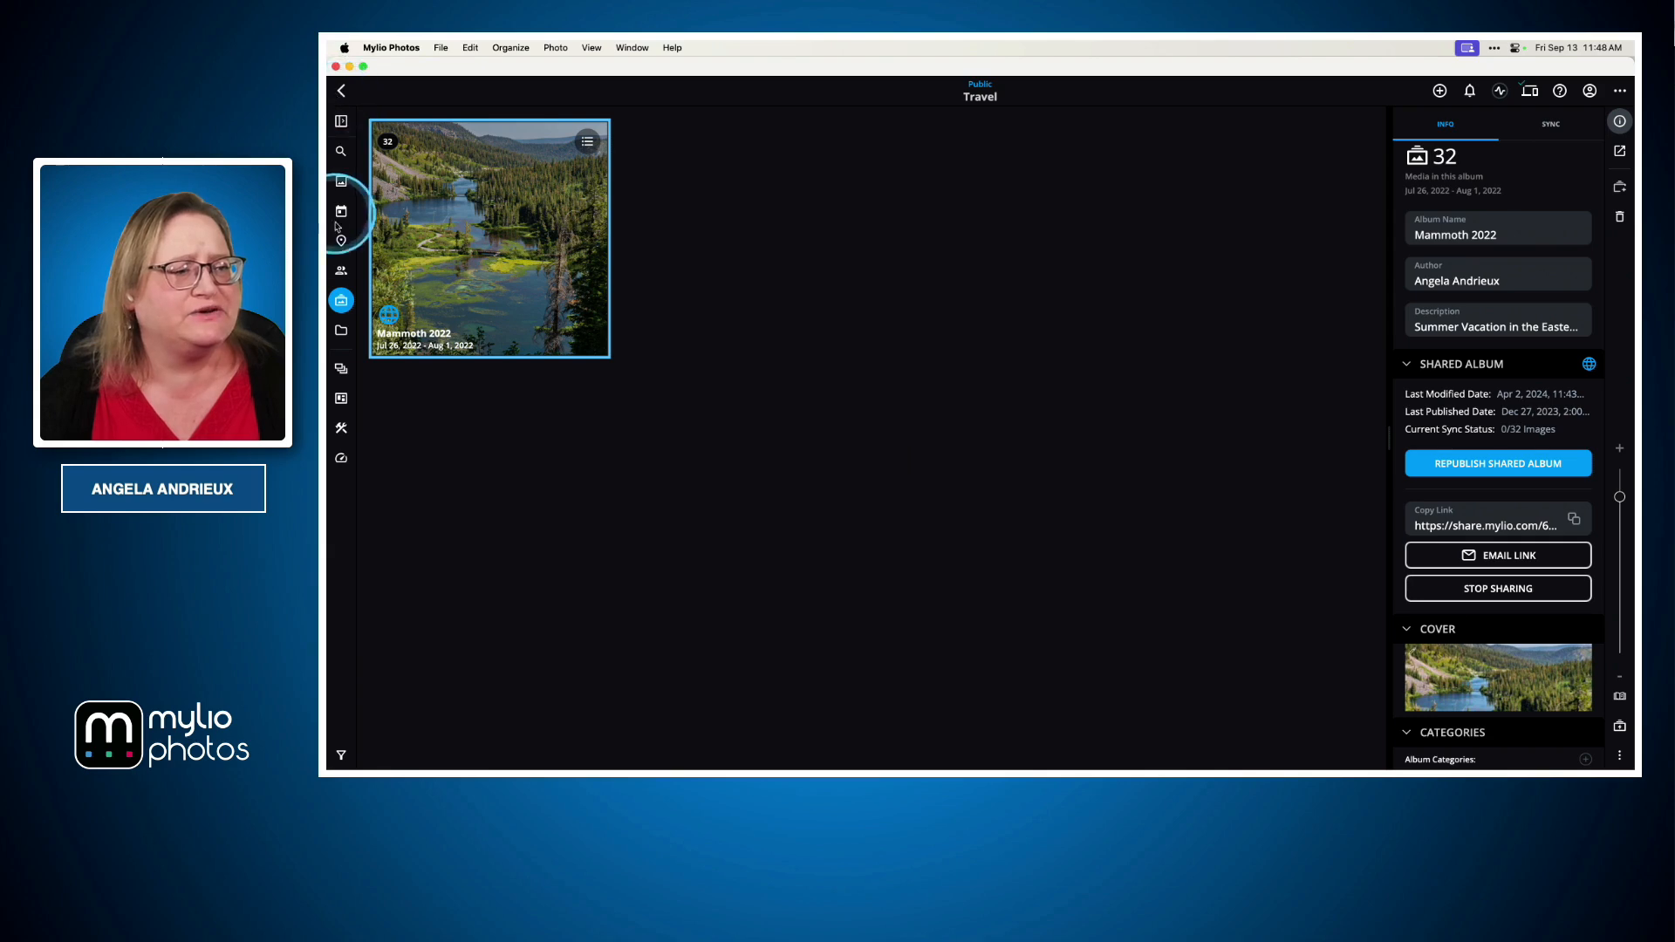
pyautogui.click(342, 181)
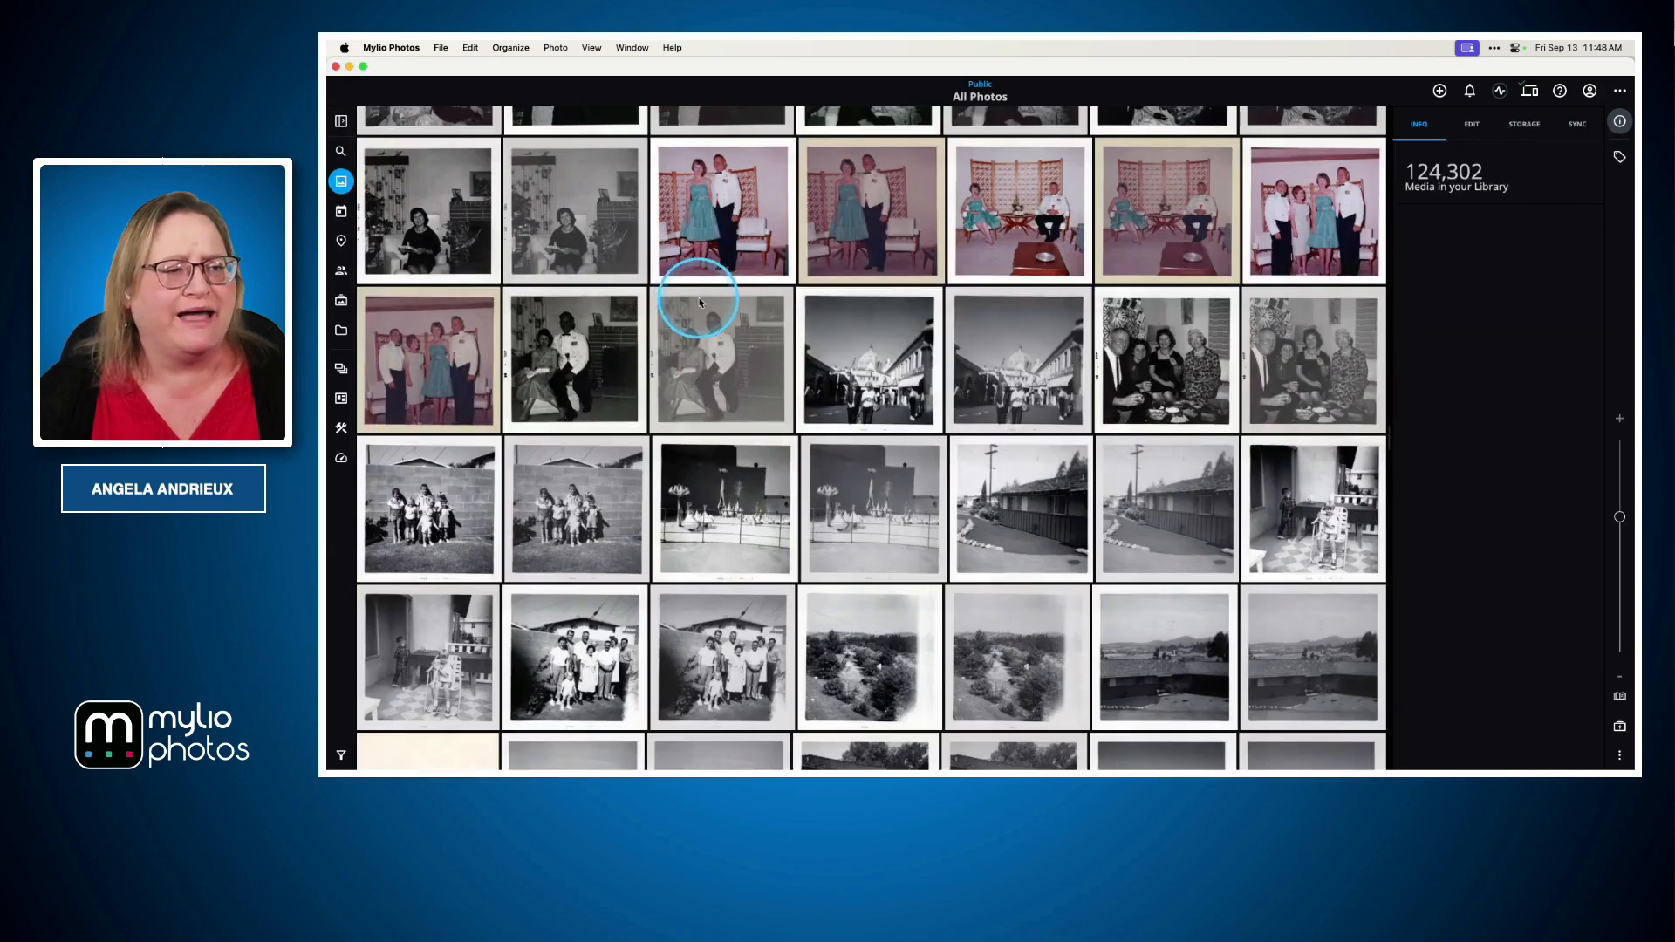
pyautogui.click(989, 97)
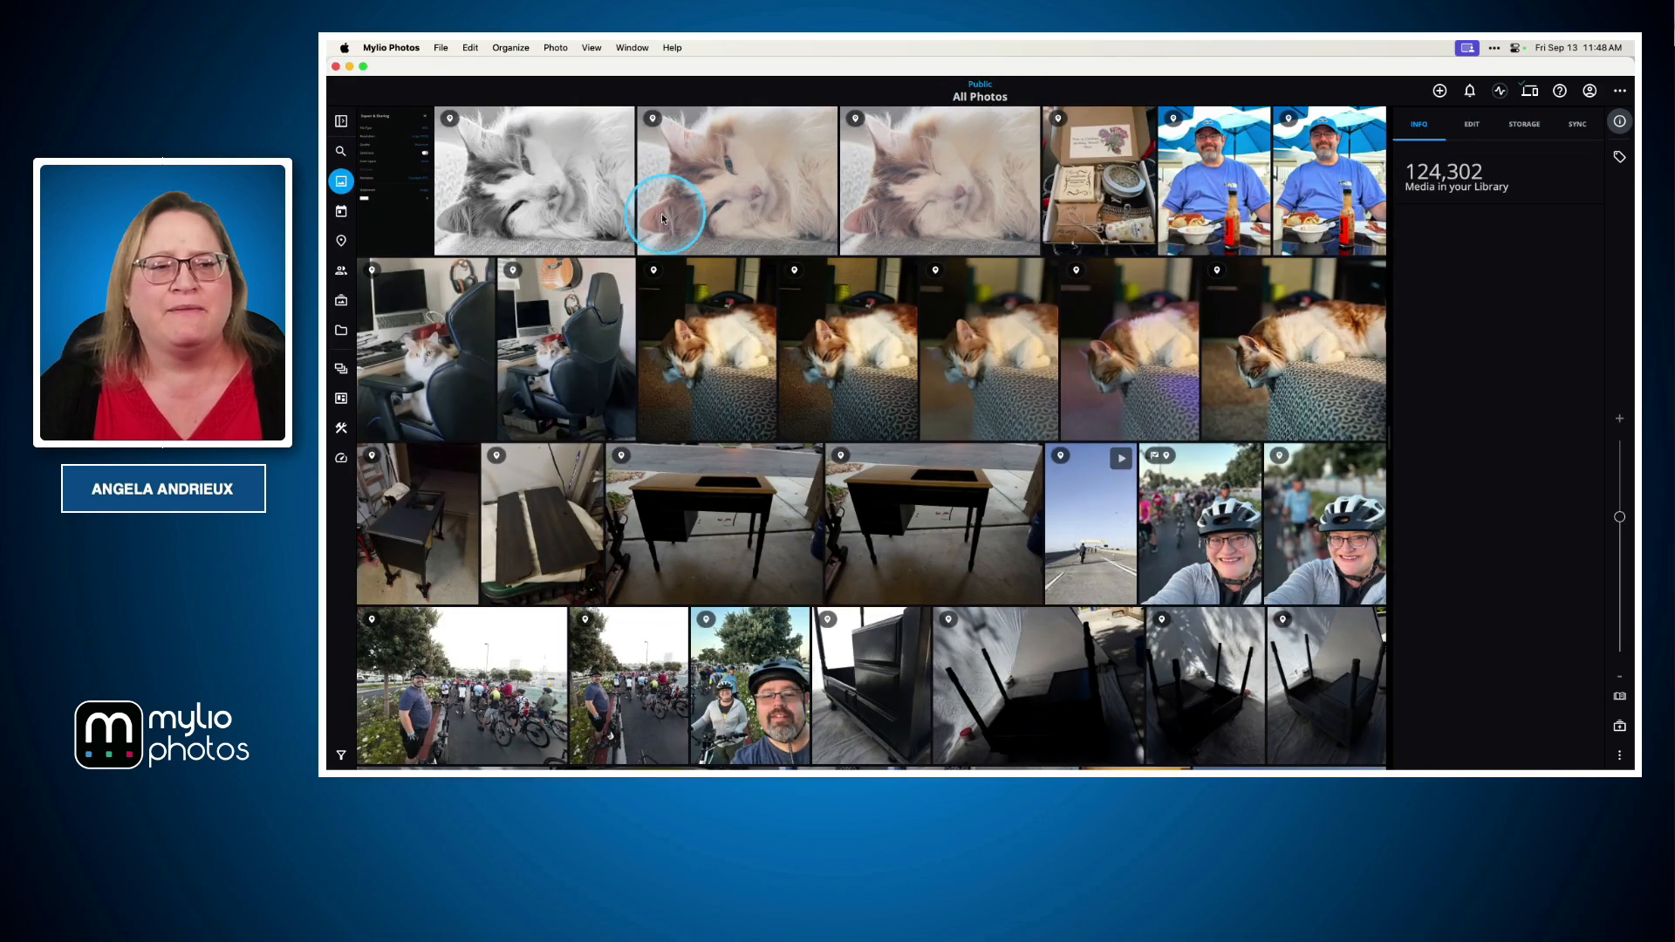
pyautogui.click(537, 175)
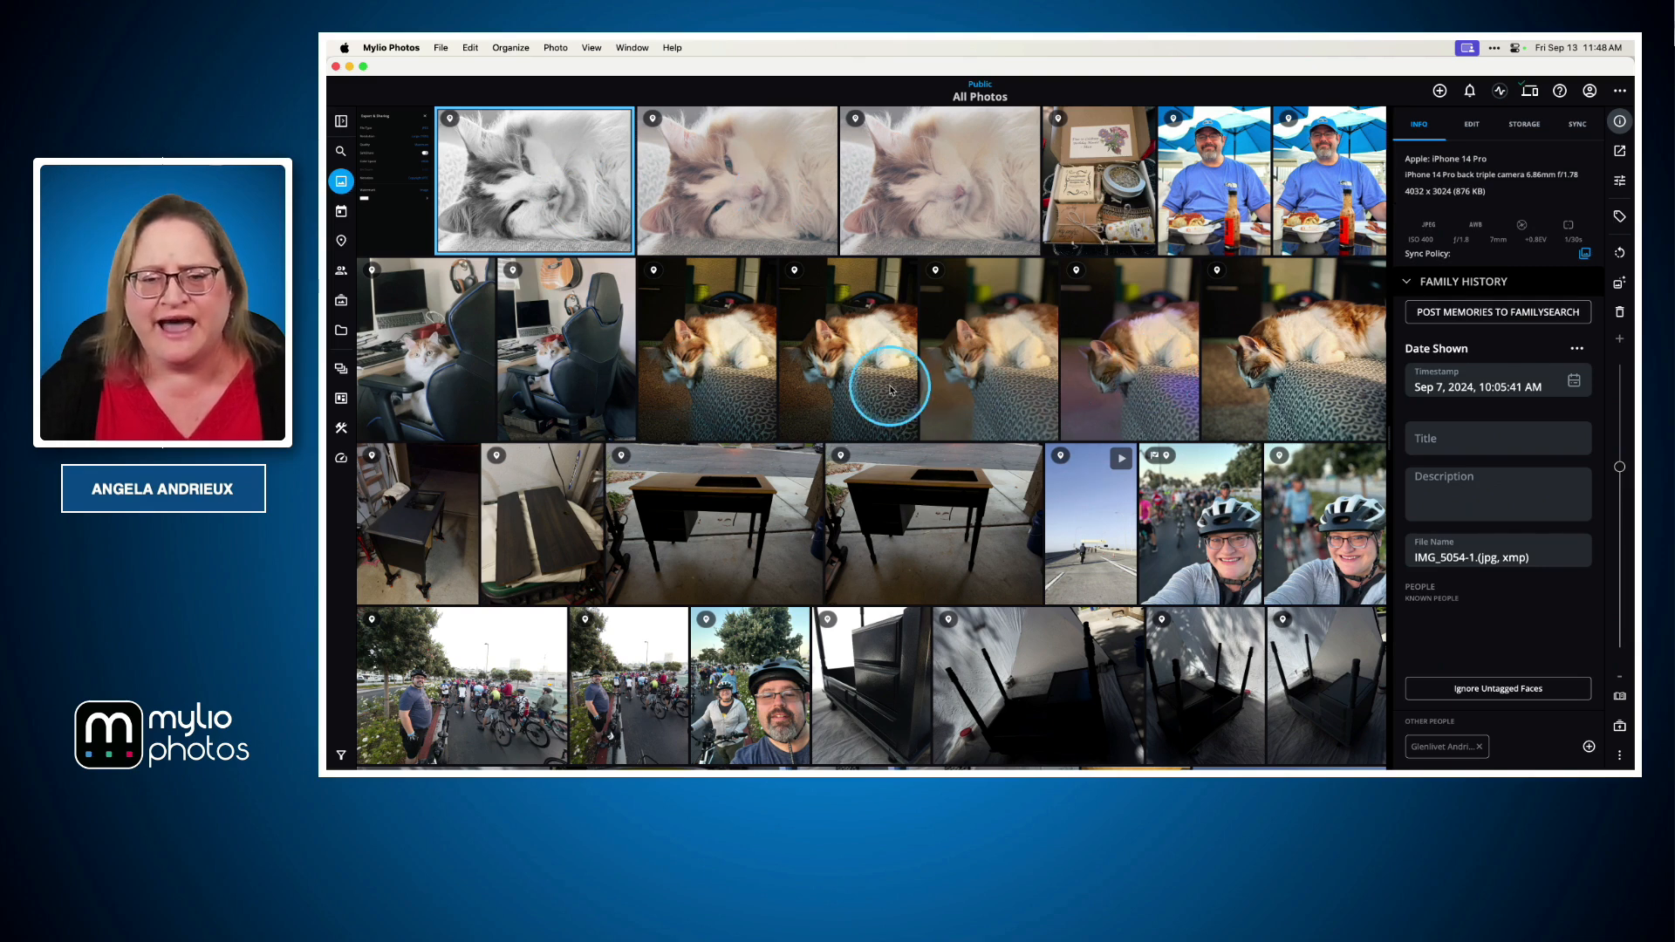
pyautogui.keyDown('super'); pyautogui.click(845, 375); pyautogui.keyUp('super')
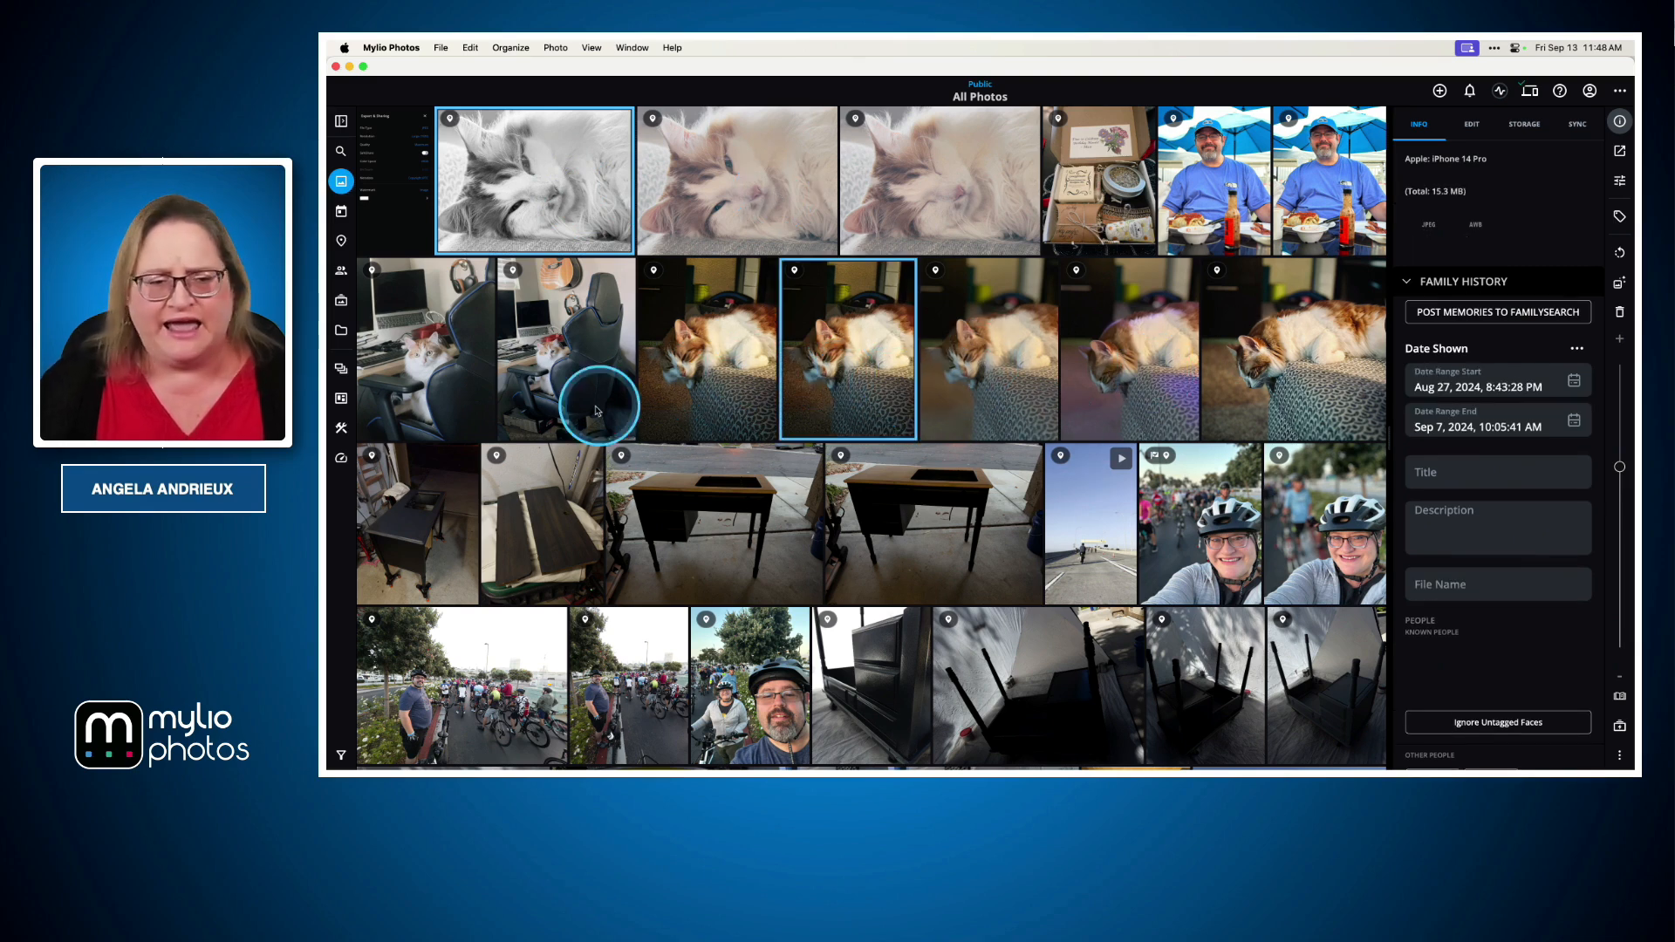
pyautogui.keyDown('super'); pyautogui.click(458, 353); pyautogui.keyUp('super')
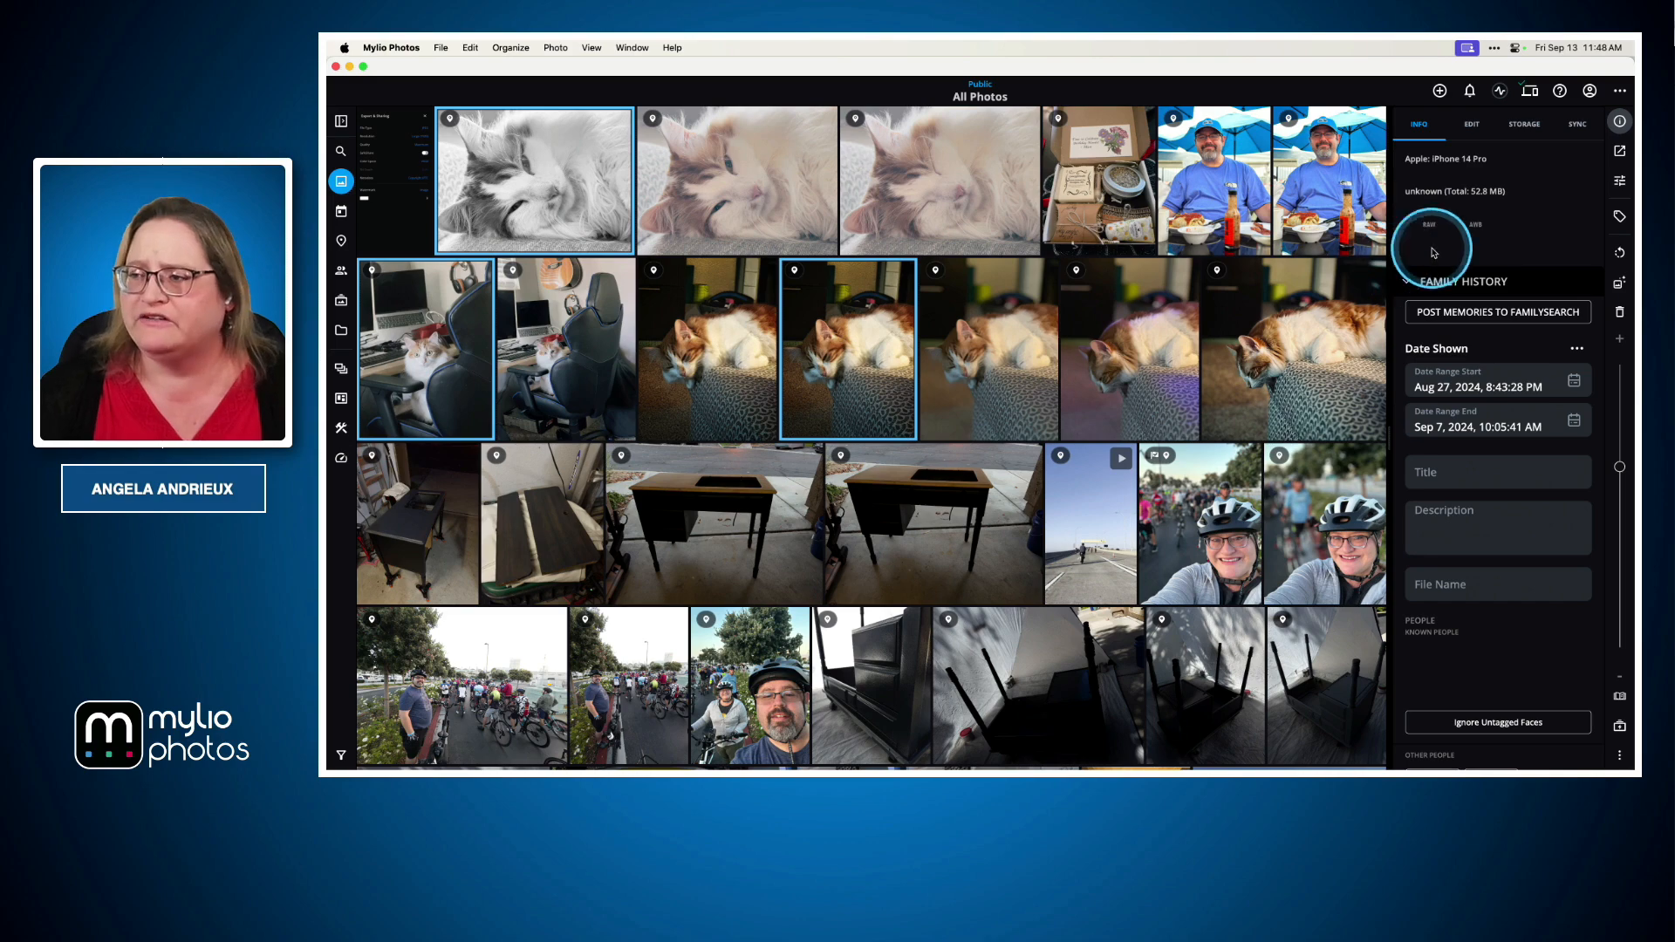
# Get a shareable link for the selected photos, naming the new shared album Cats
pyautogui.click(1619, 152)
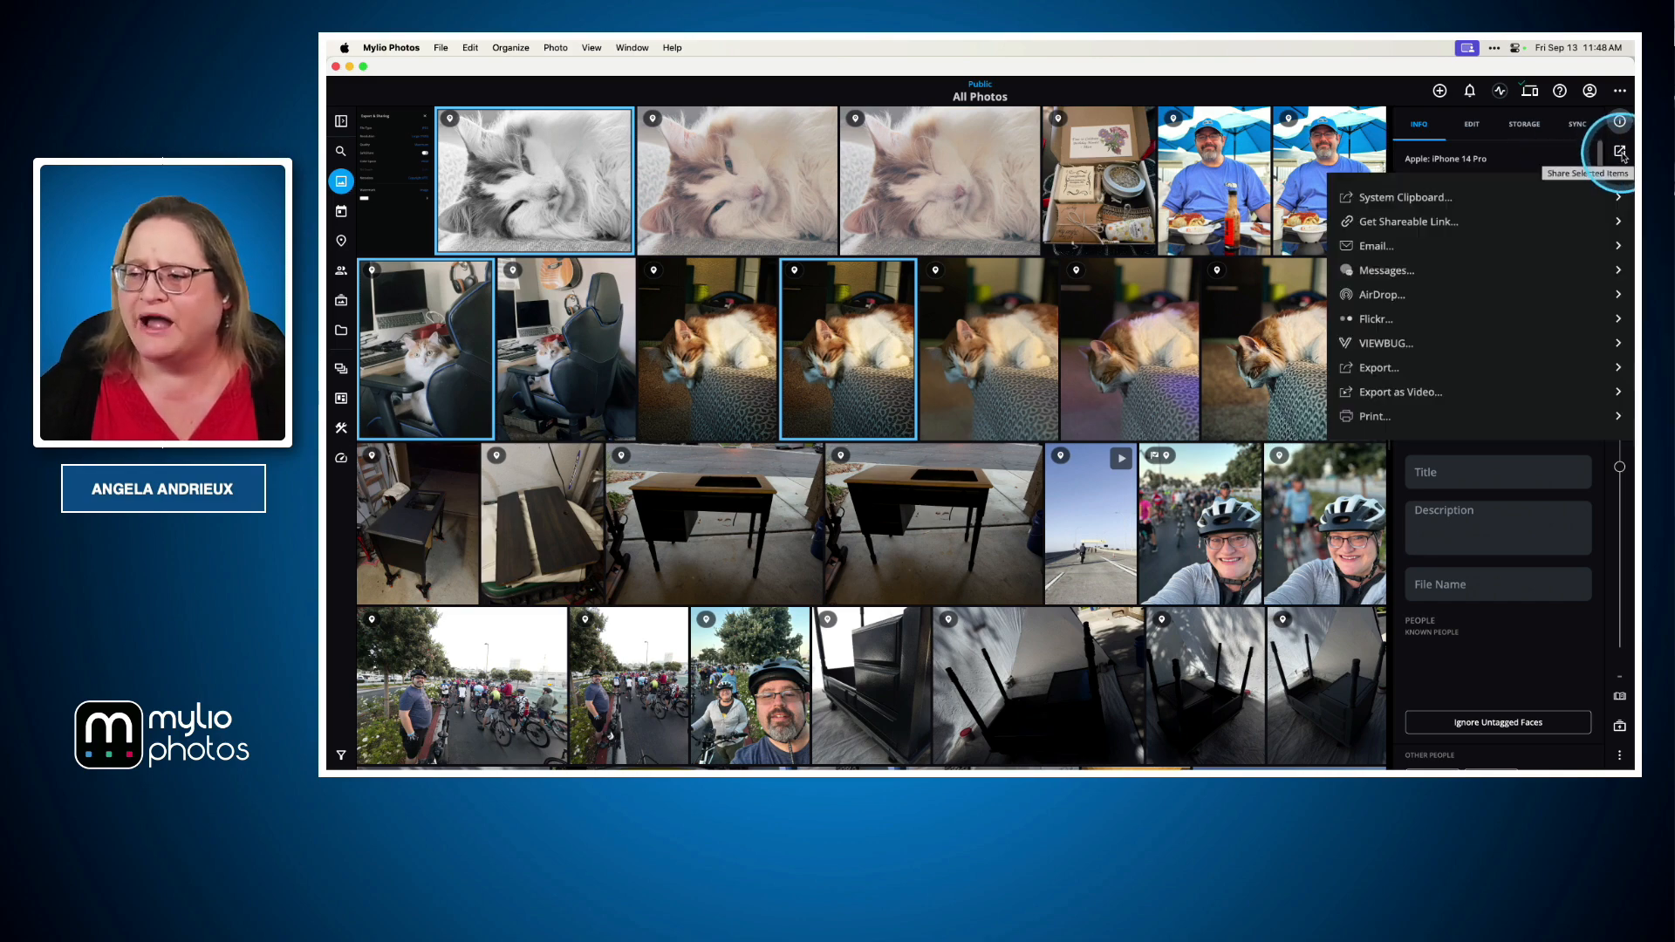
pyautogui.click(1389, 224)
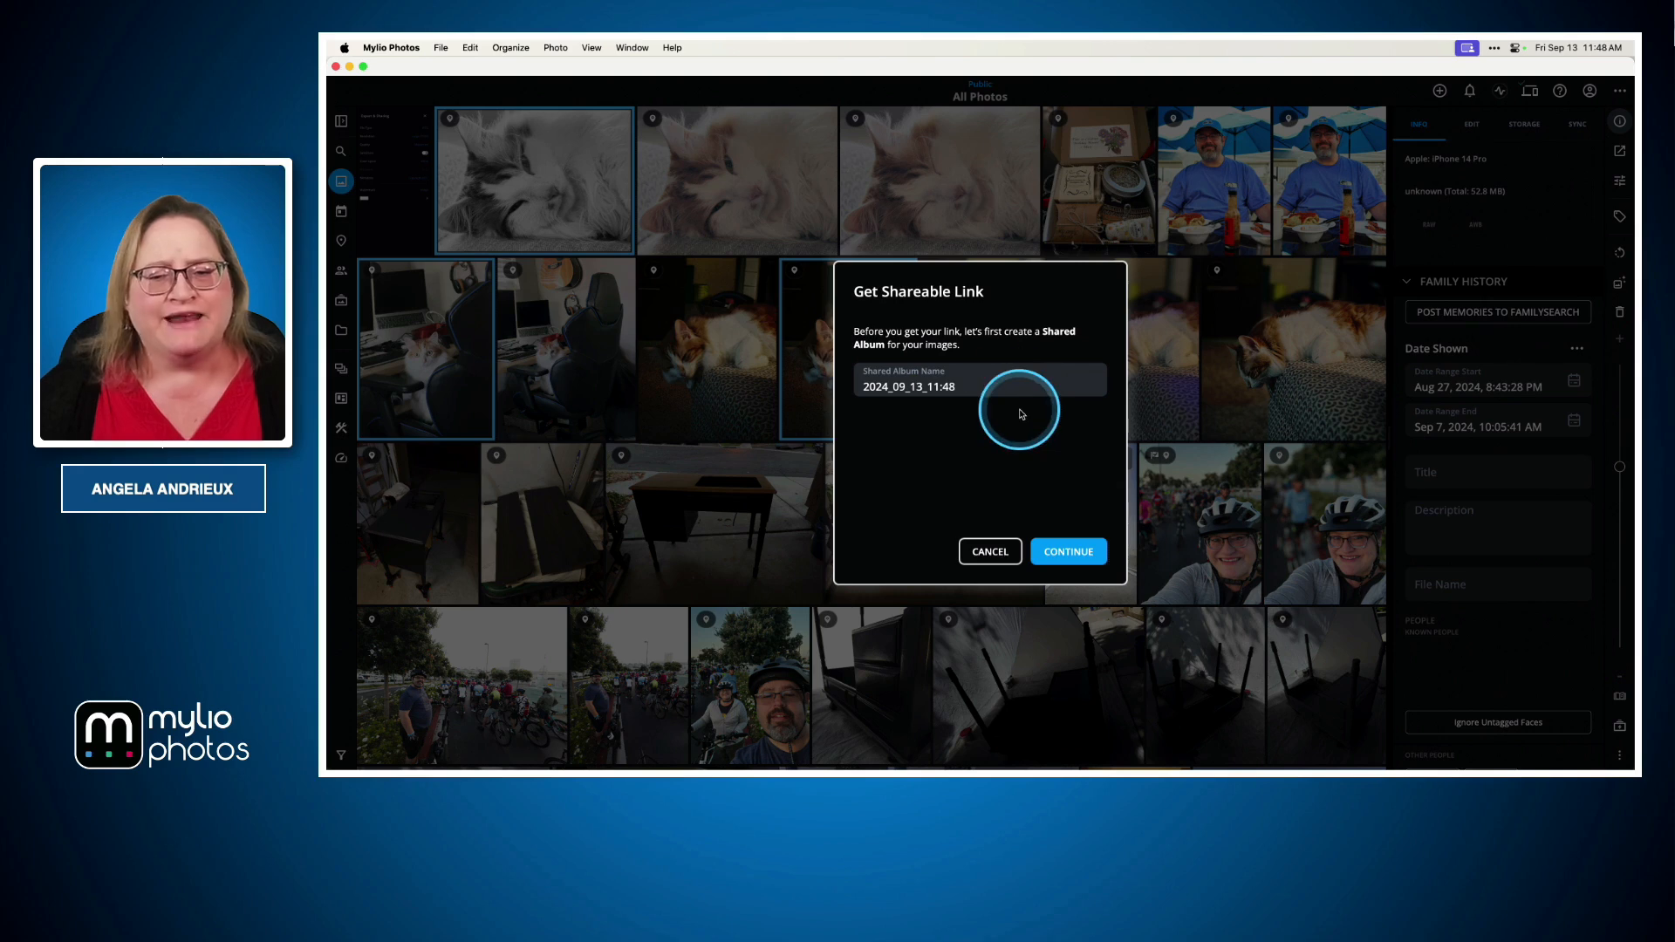
pyautogui.doubleClick(943, 390)
pyautogui.write('c')
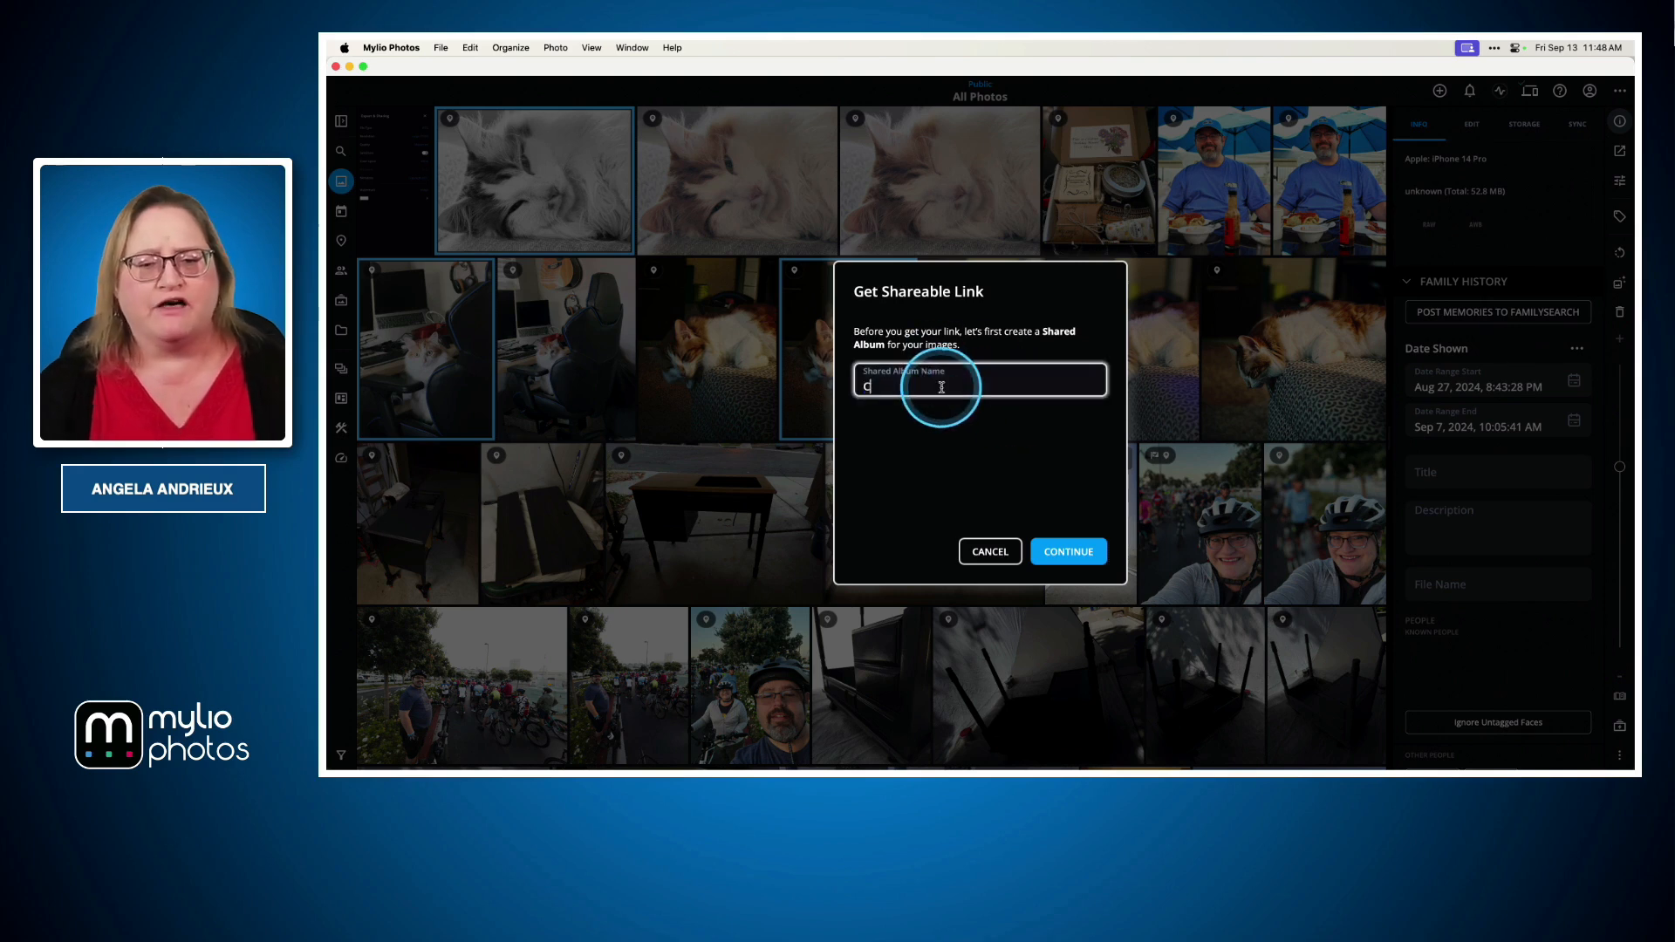
pyautogui.click(1068, 551)
# Agree to the Terms of Service, confirm the right to publish, and share the Cats album with default settings
pyautogui.click(862, 446)
pyautogui.click(862, 468)
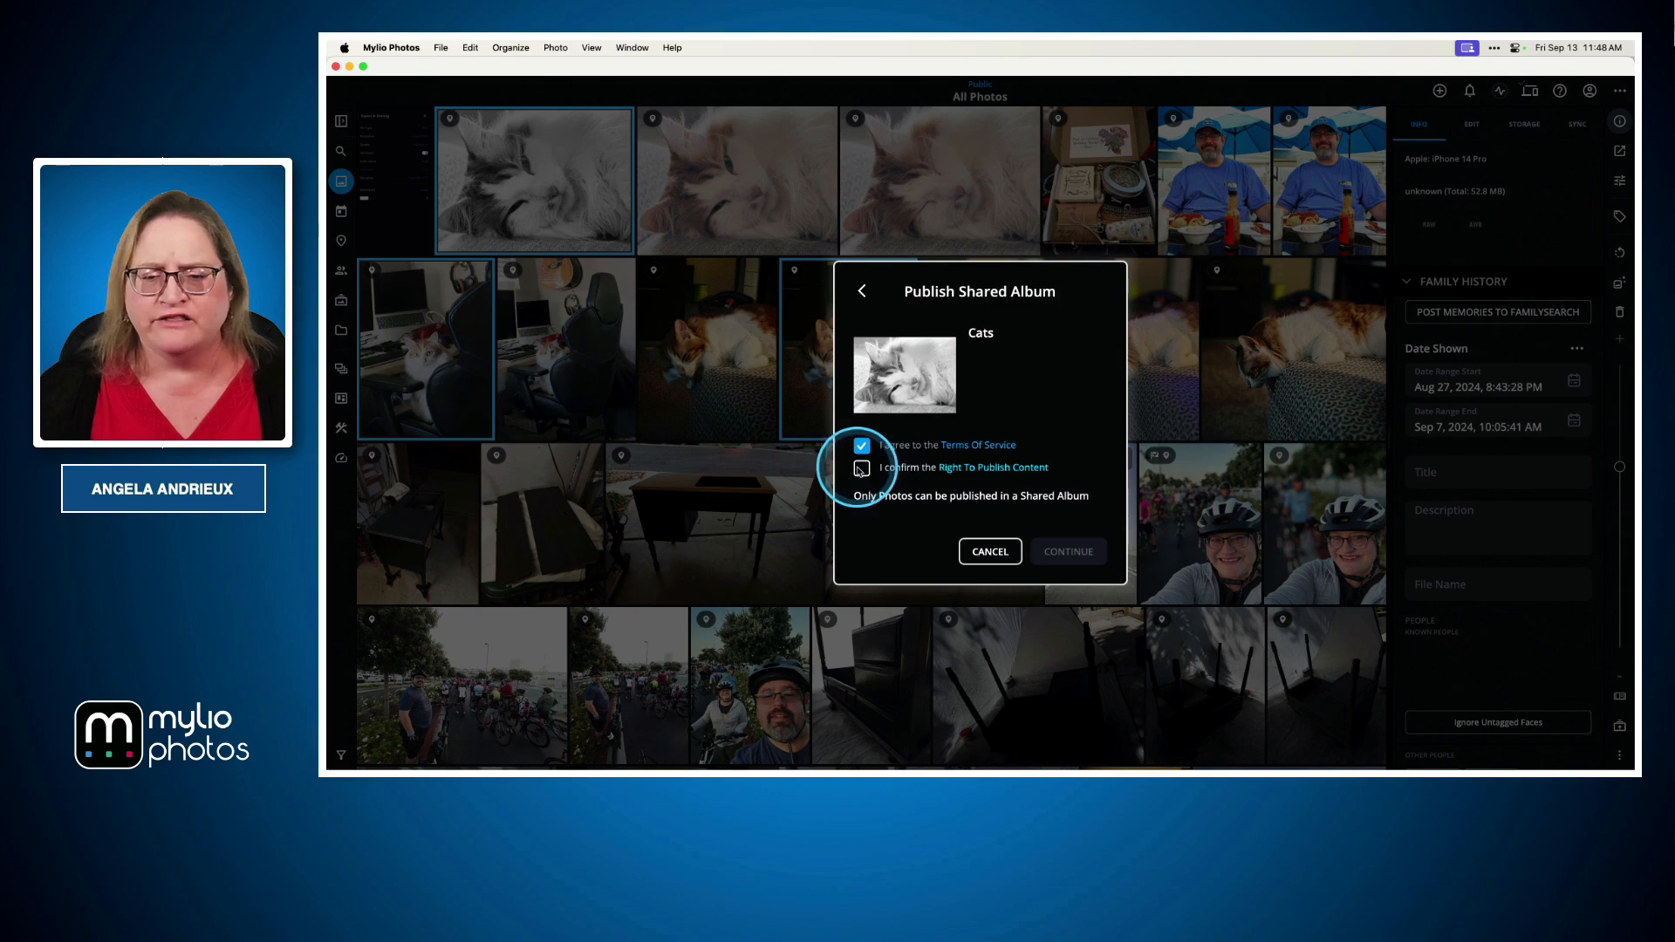
pyautogui.click(1055, 551)
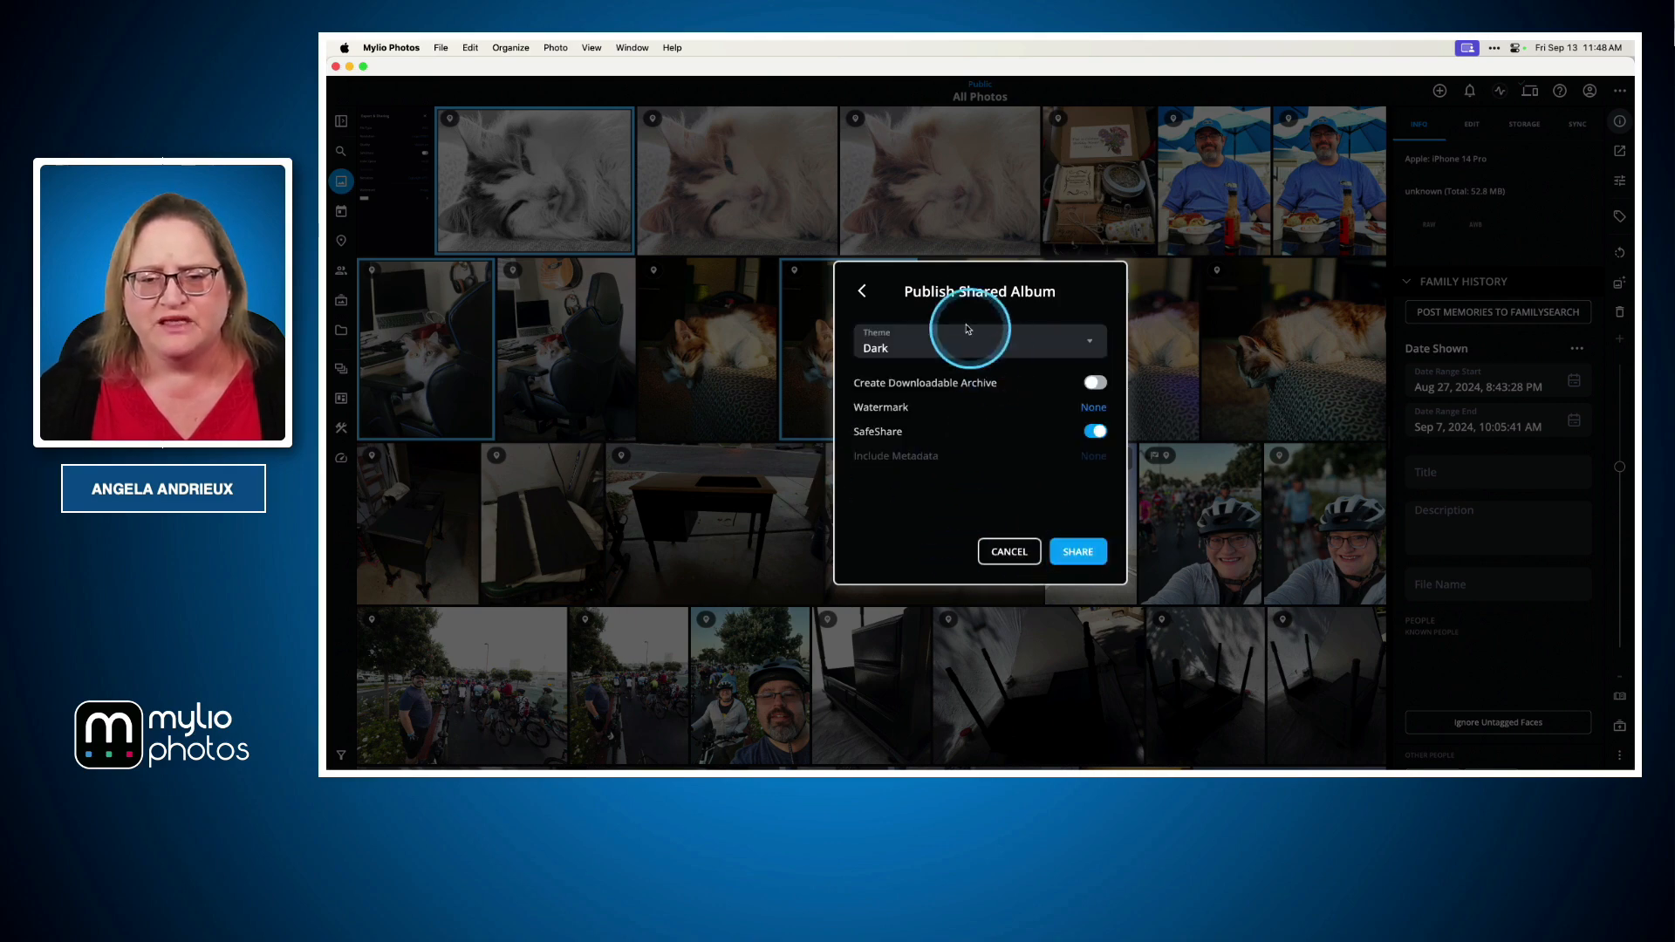
pyautogui.click(1077, 551)
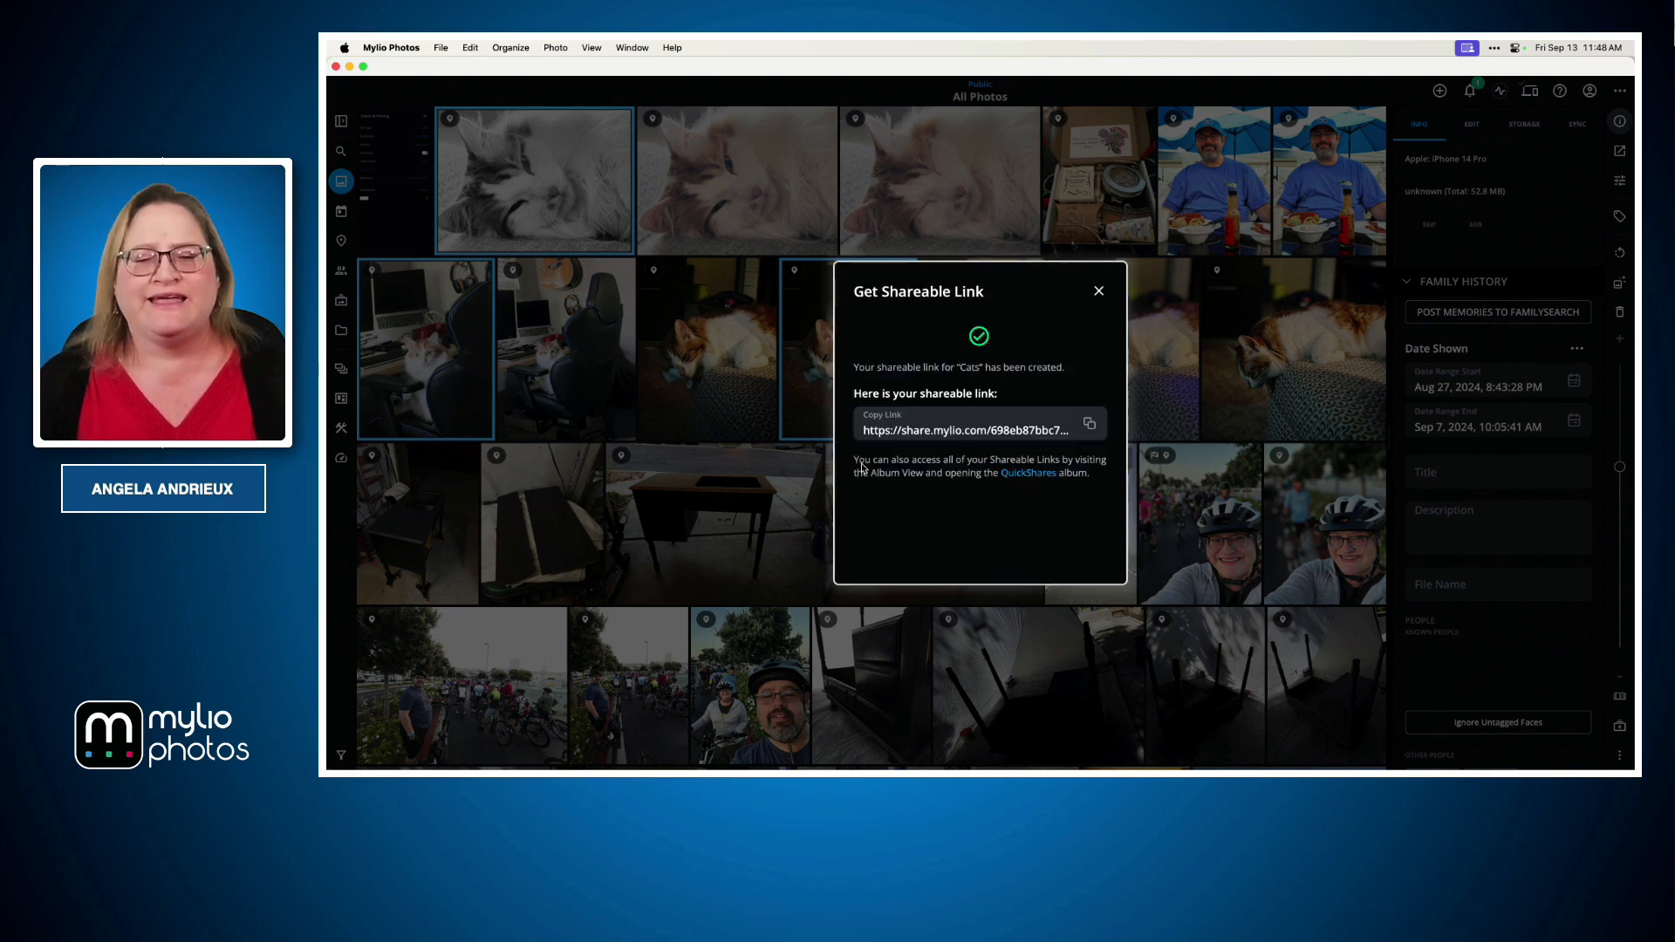
# Open the Cats shareable link in the browser, view its first photo, and switch back to the presentation slides
pyautogui.click(946, 428)
pyautogui.click(1013, 513)
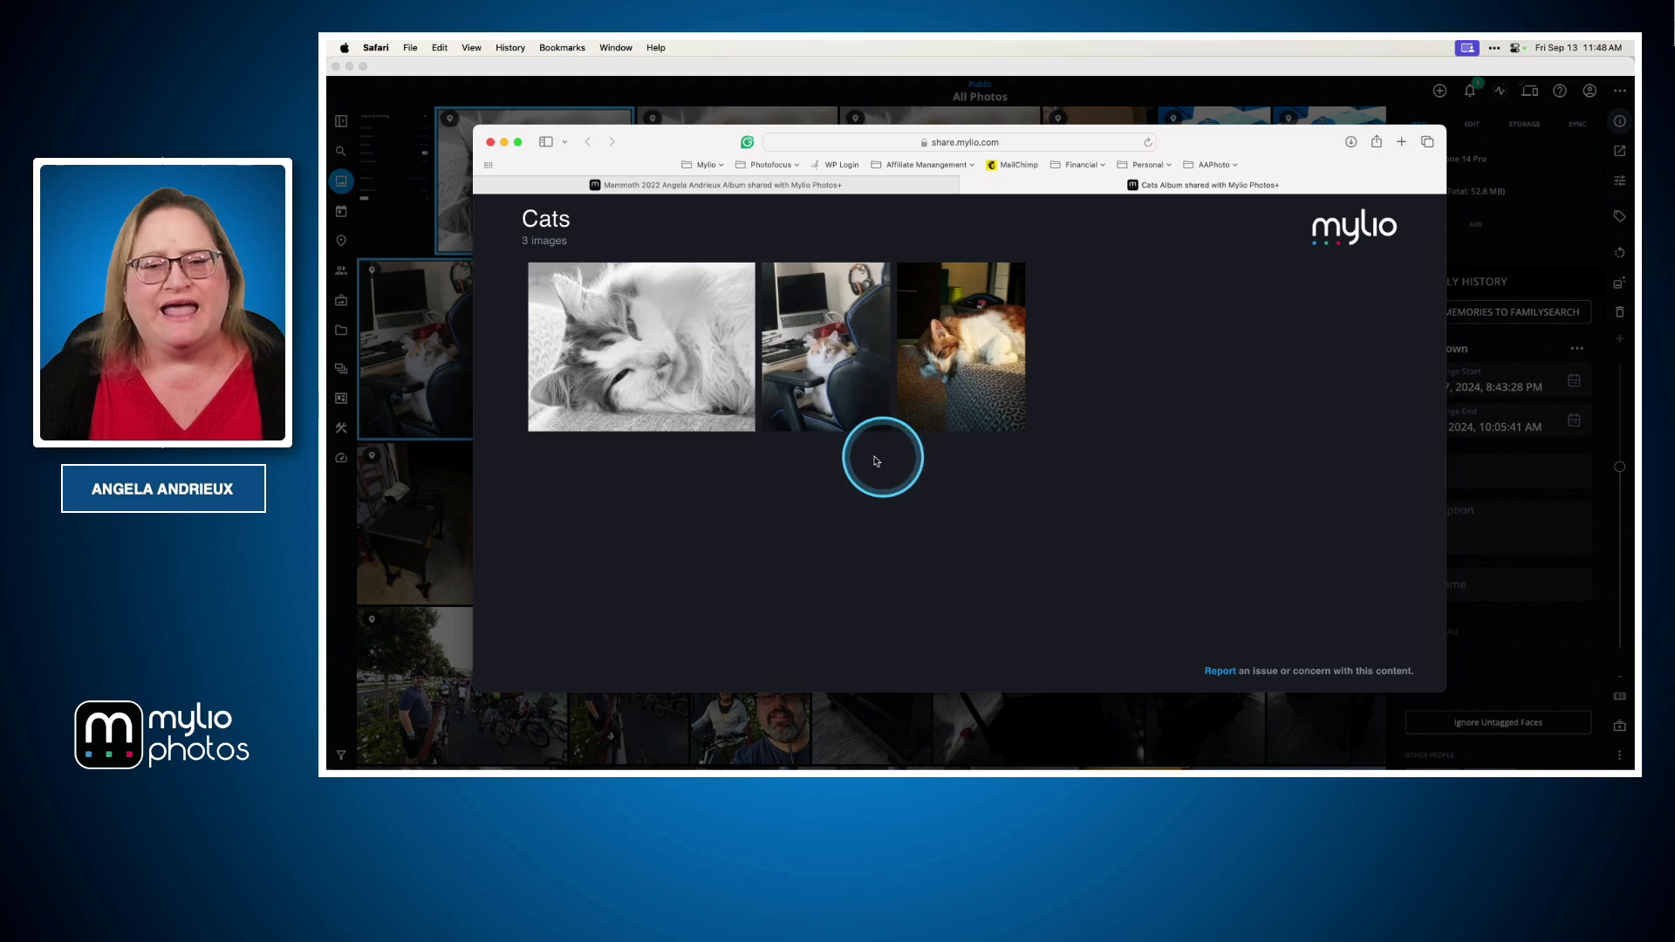
pyautogui.click(623, 363)
pyautogui.click(1111, 618)
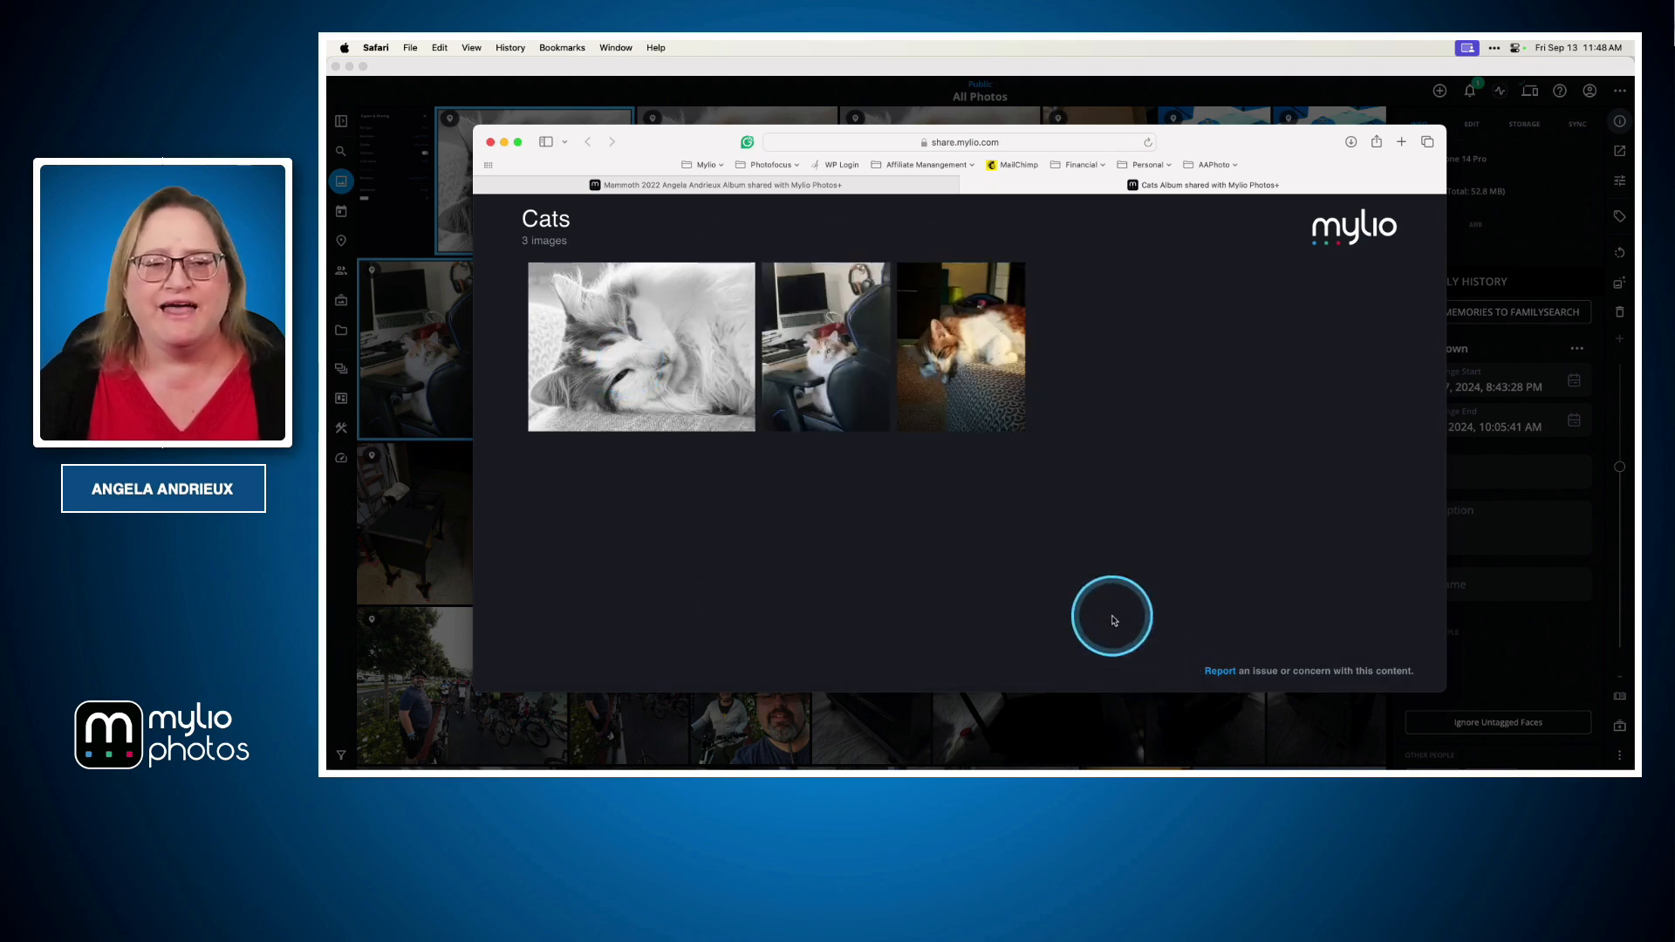
pyautogui.click(699, 404)
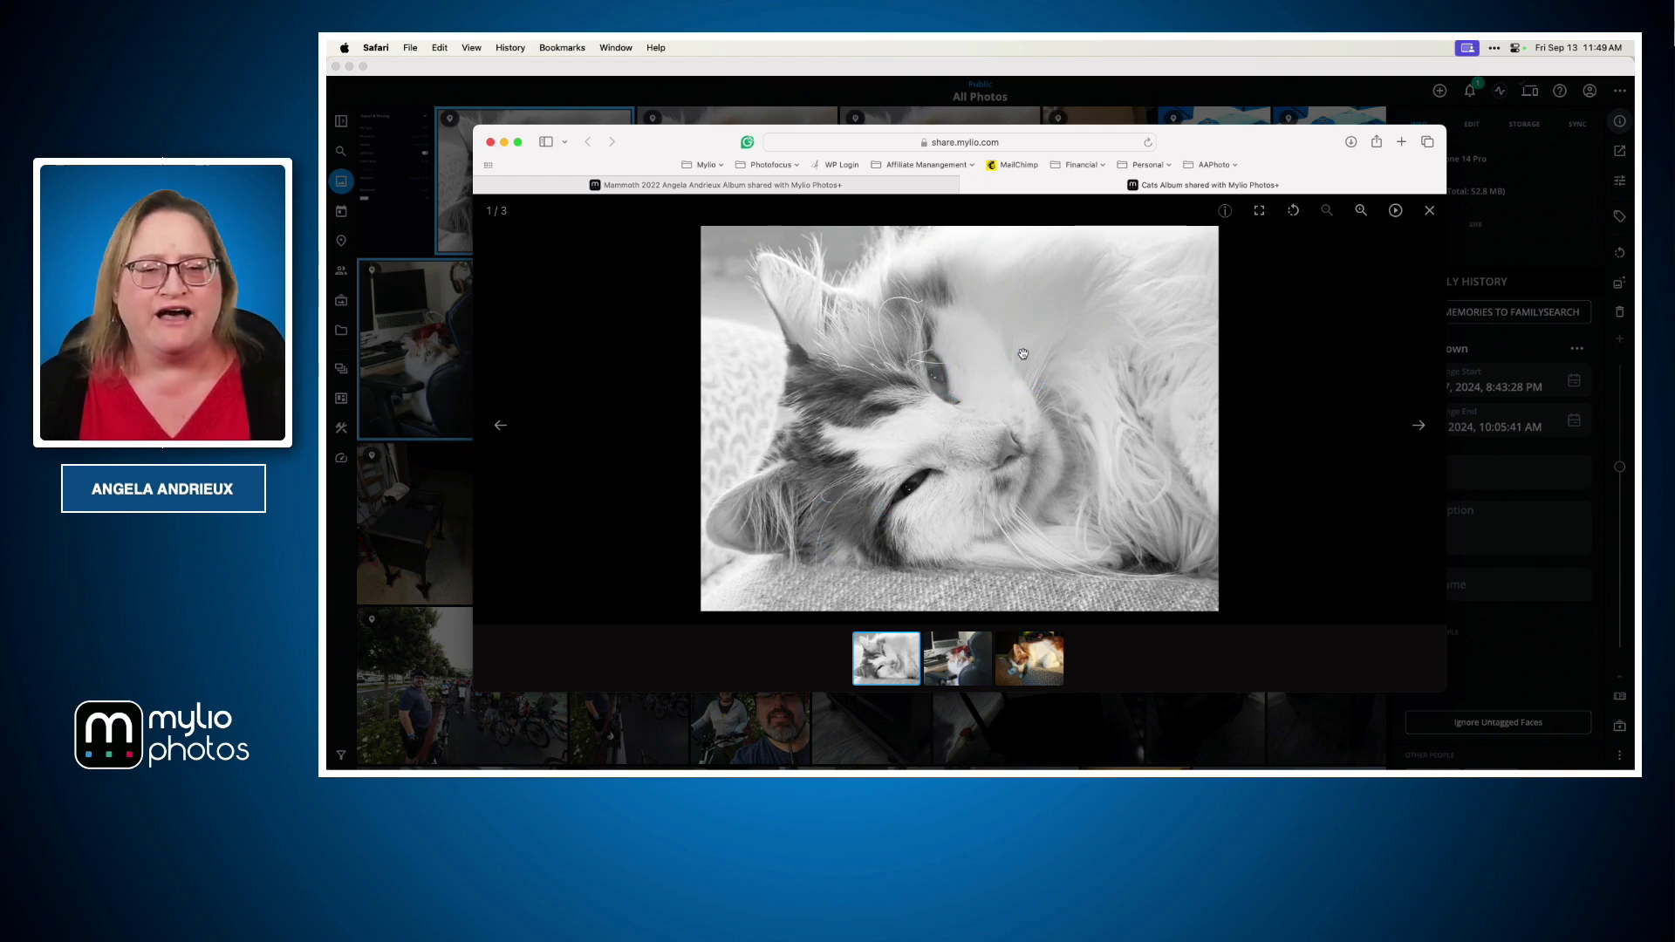
pyautogui.press('super+Tab')
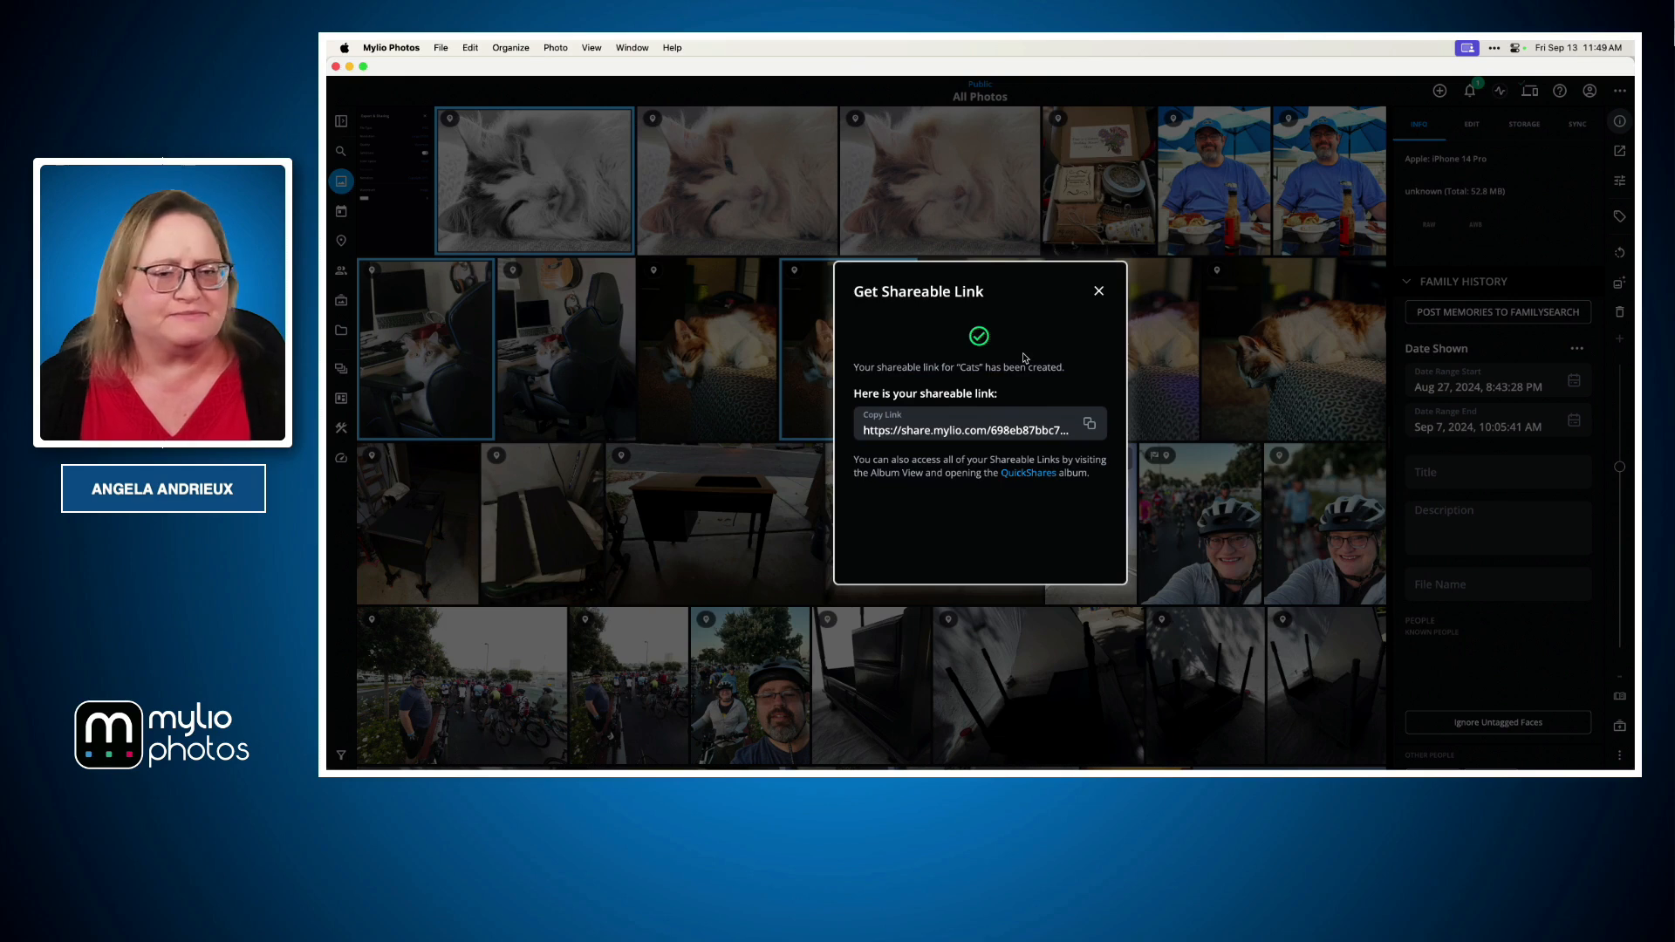
pyautogui.press('super+Tab')
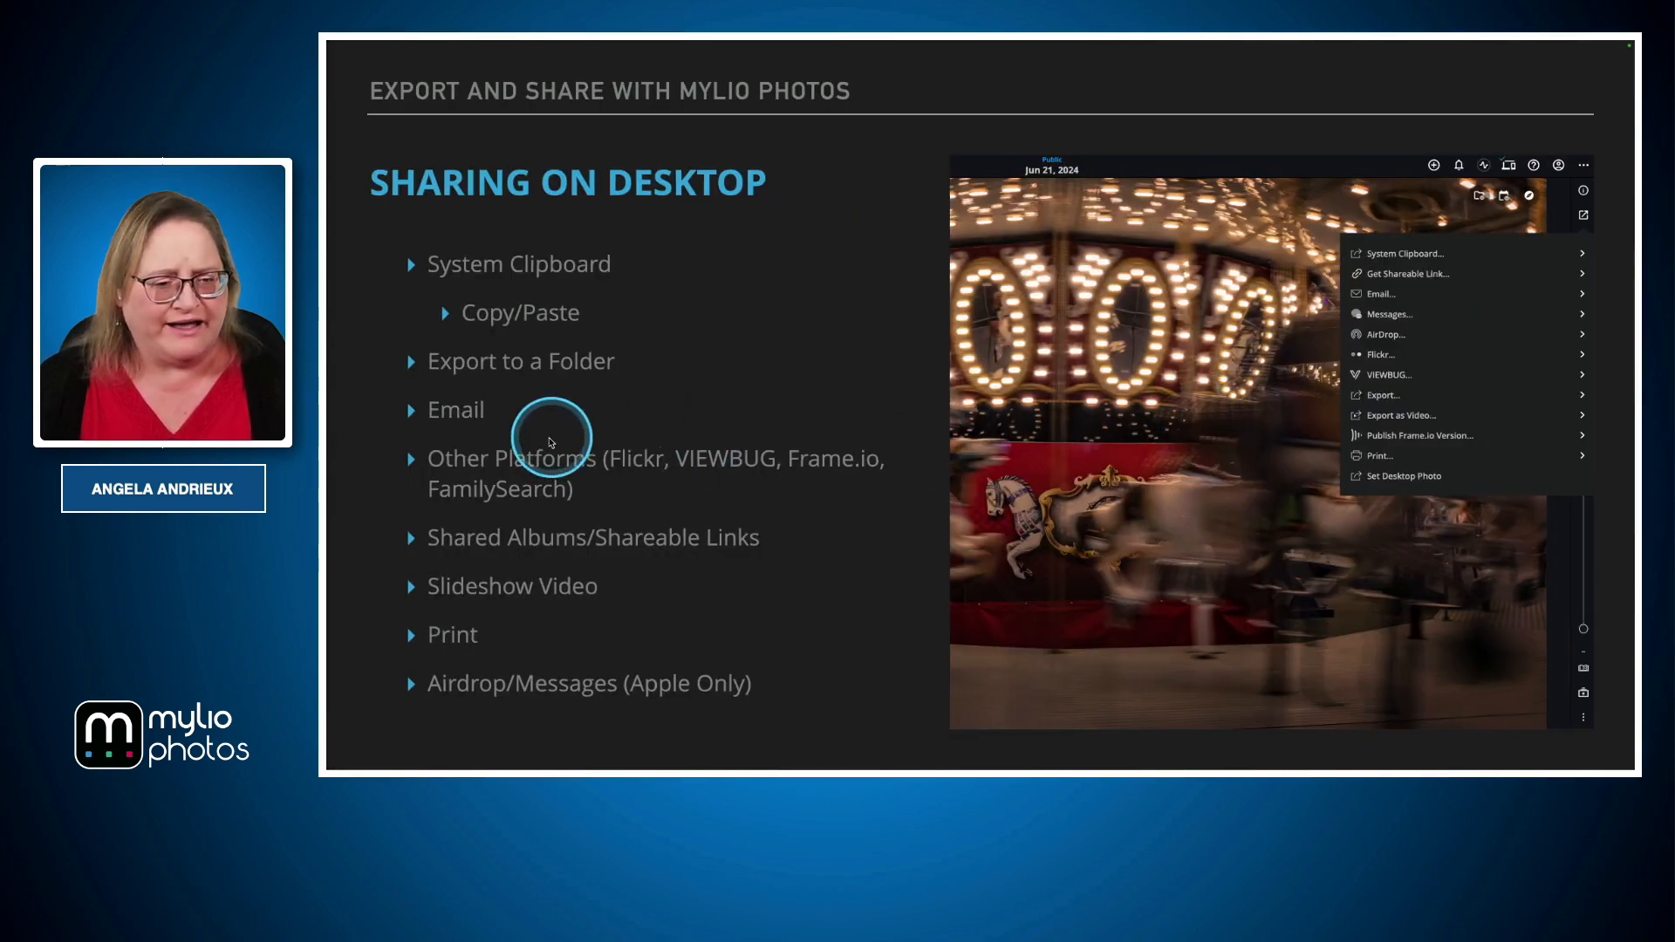
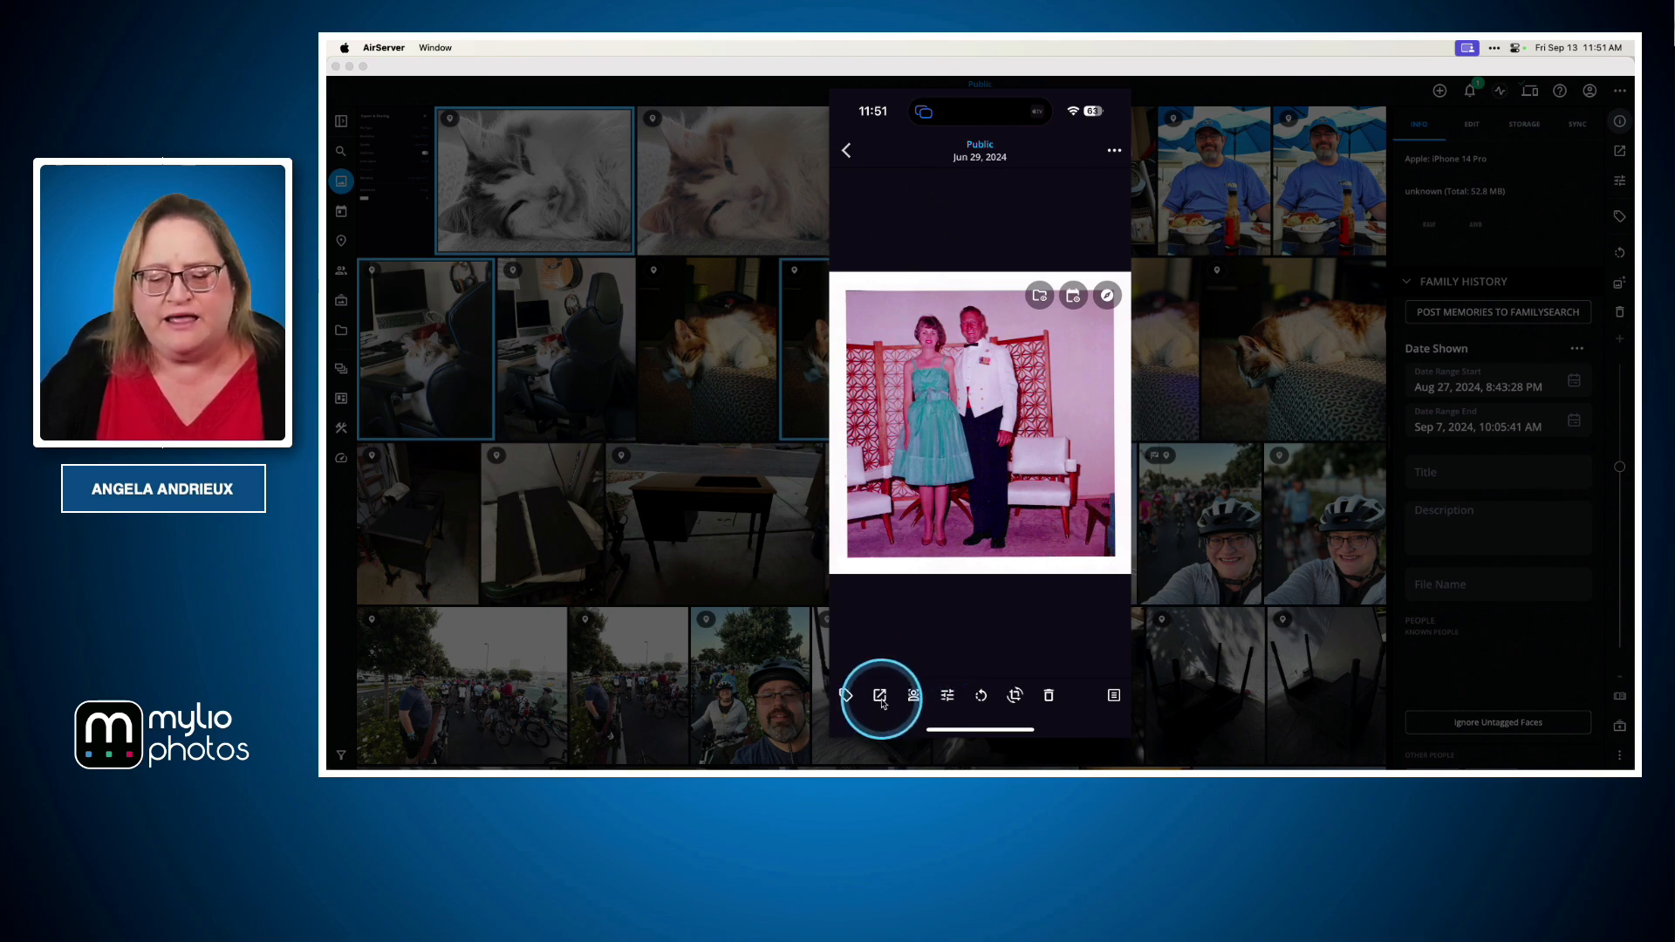
# Open the photo's share menu in the Mylio mobile app, then bring up the system share sheet
pyautogui.click(880, 697)
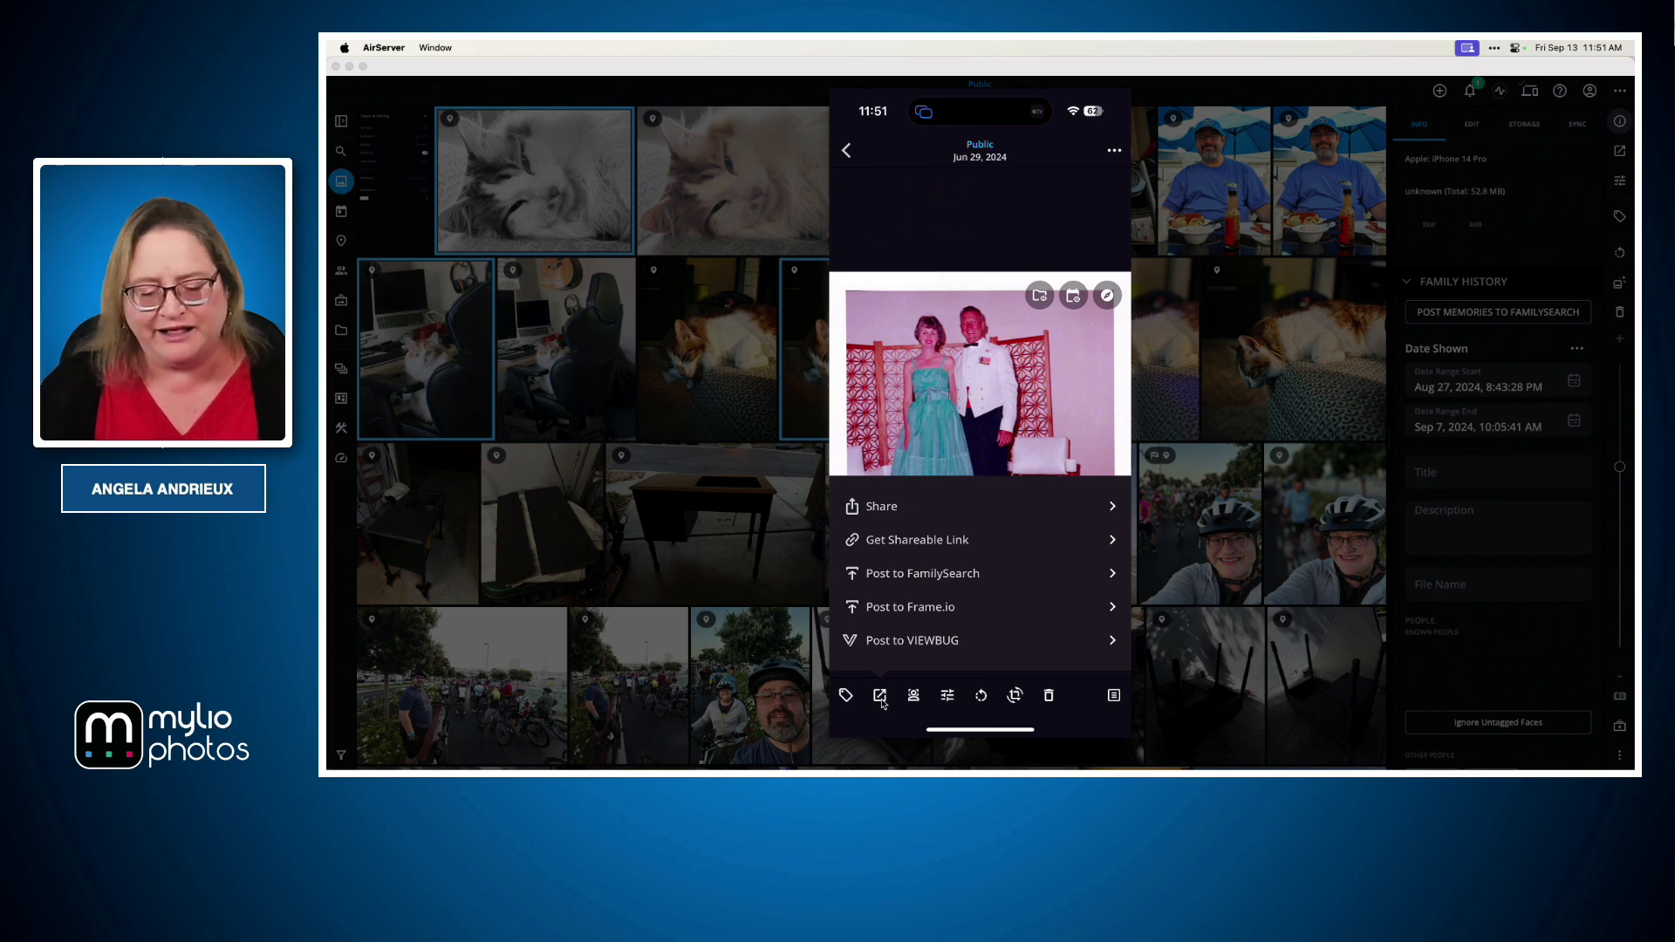
pyautogui.click(881, 697)
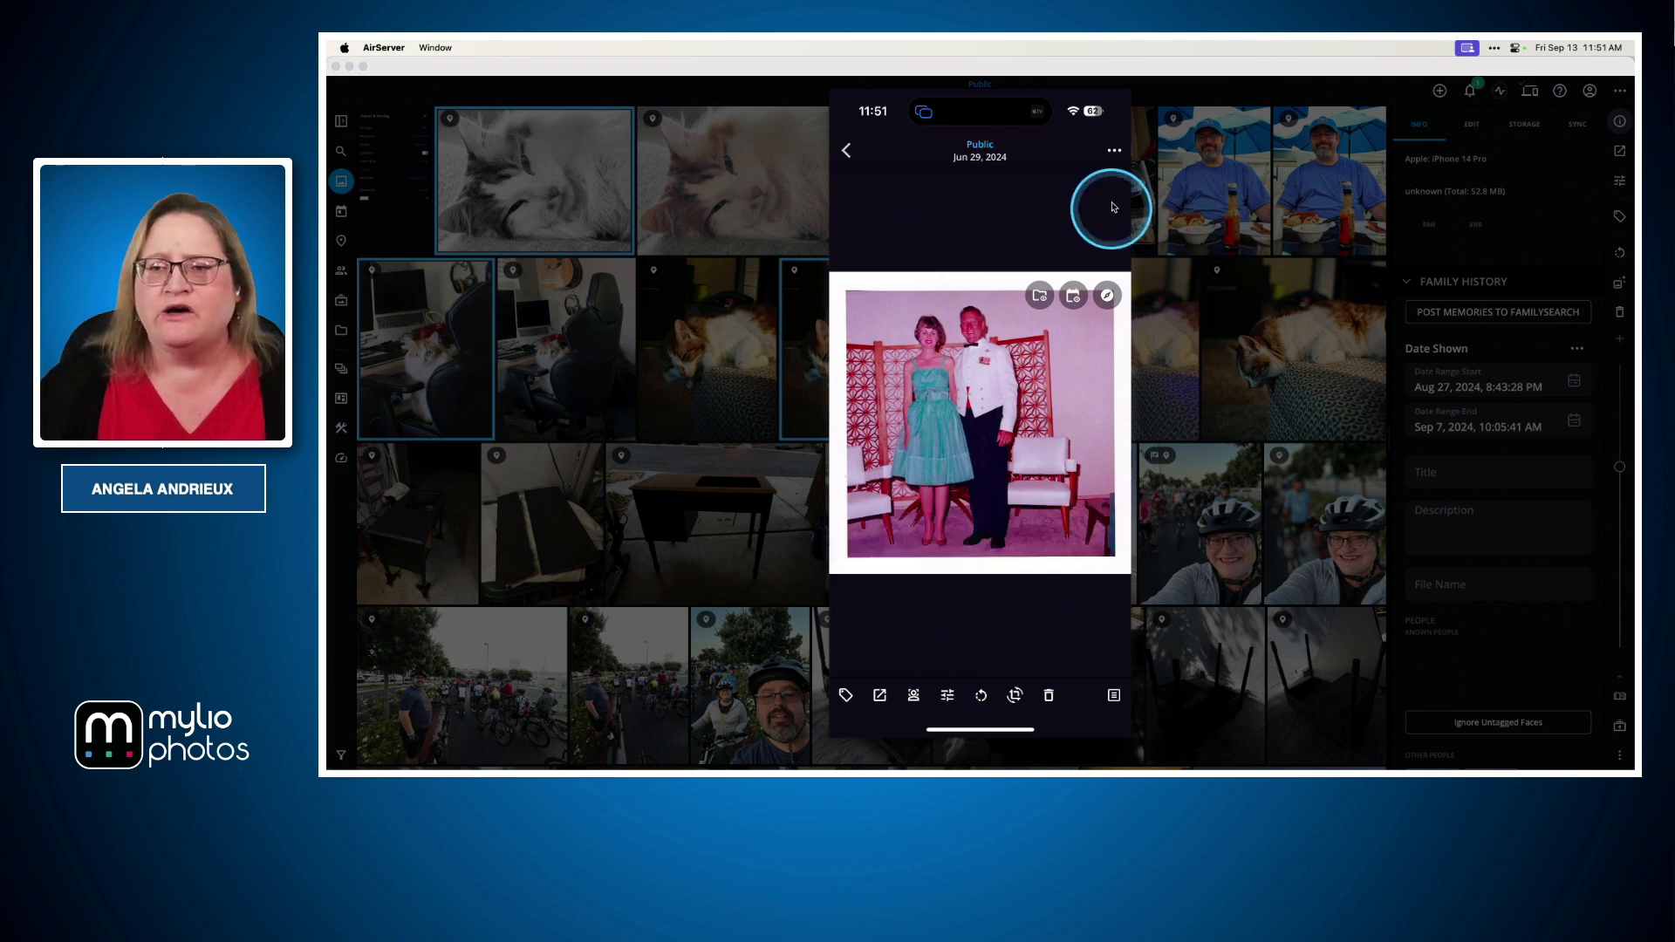
pyautogui.click(1114, 153)
pyautogui.scroll(-3, 980, 427)
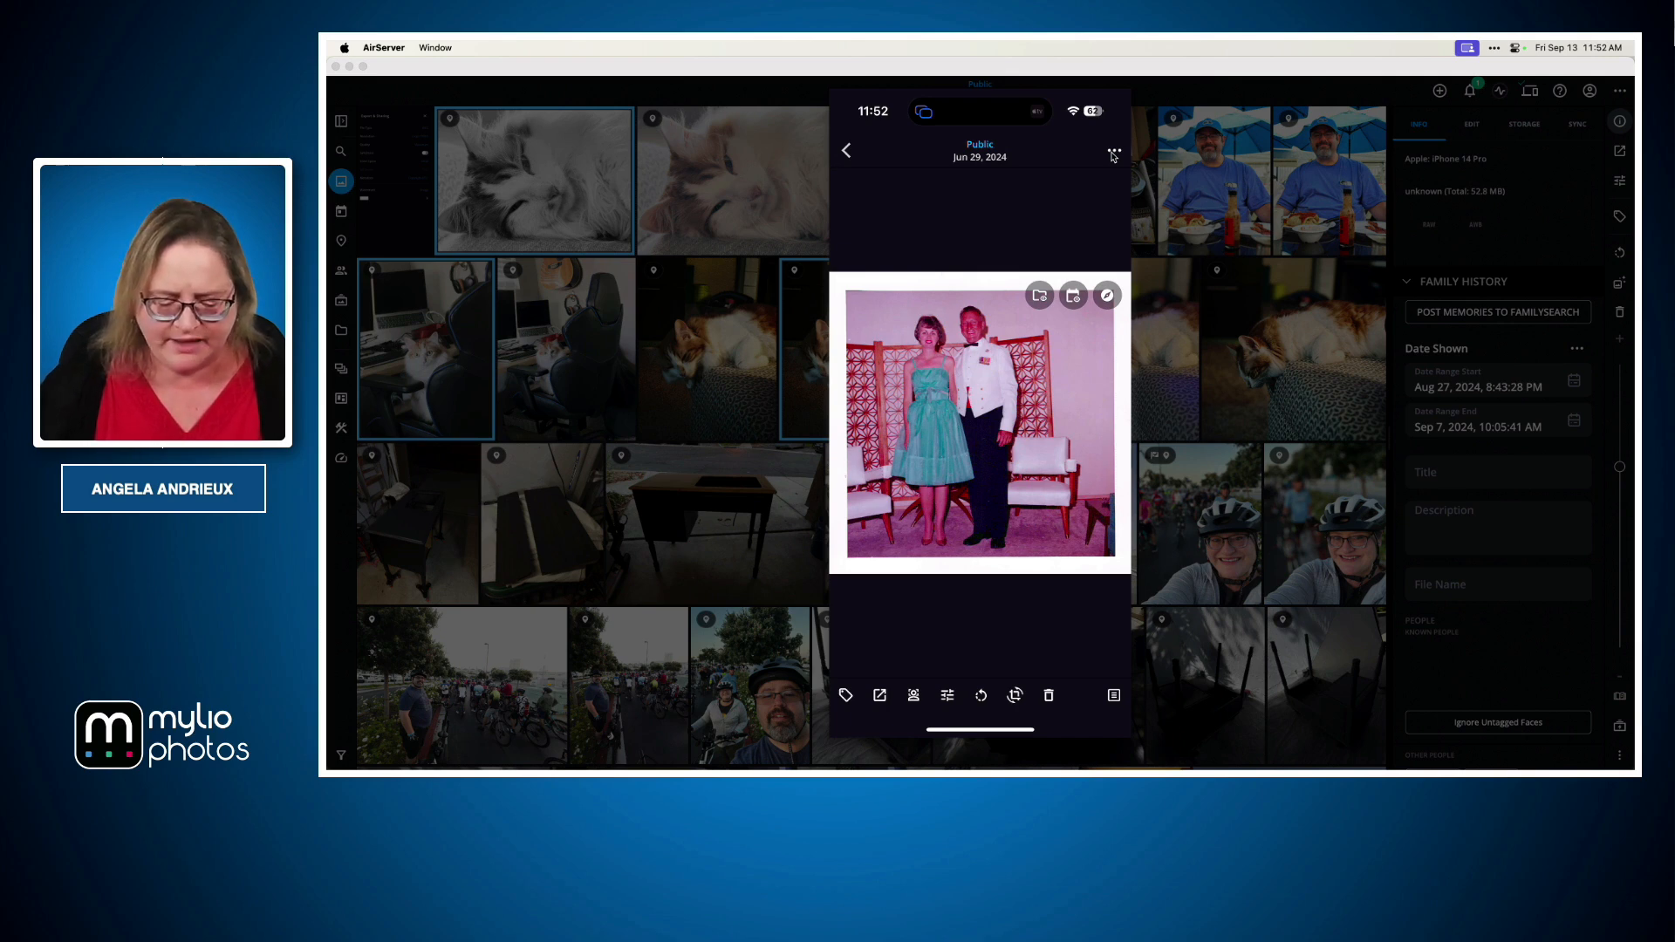
pyautogui.click(1113, 154)
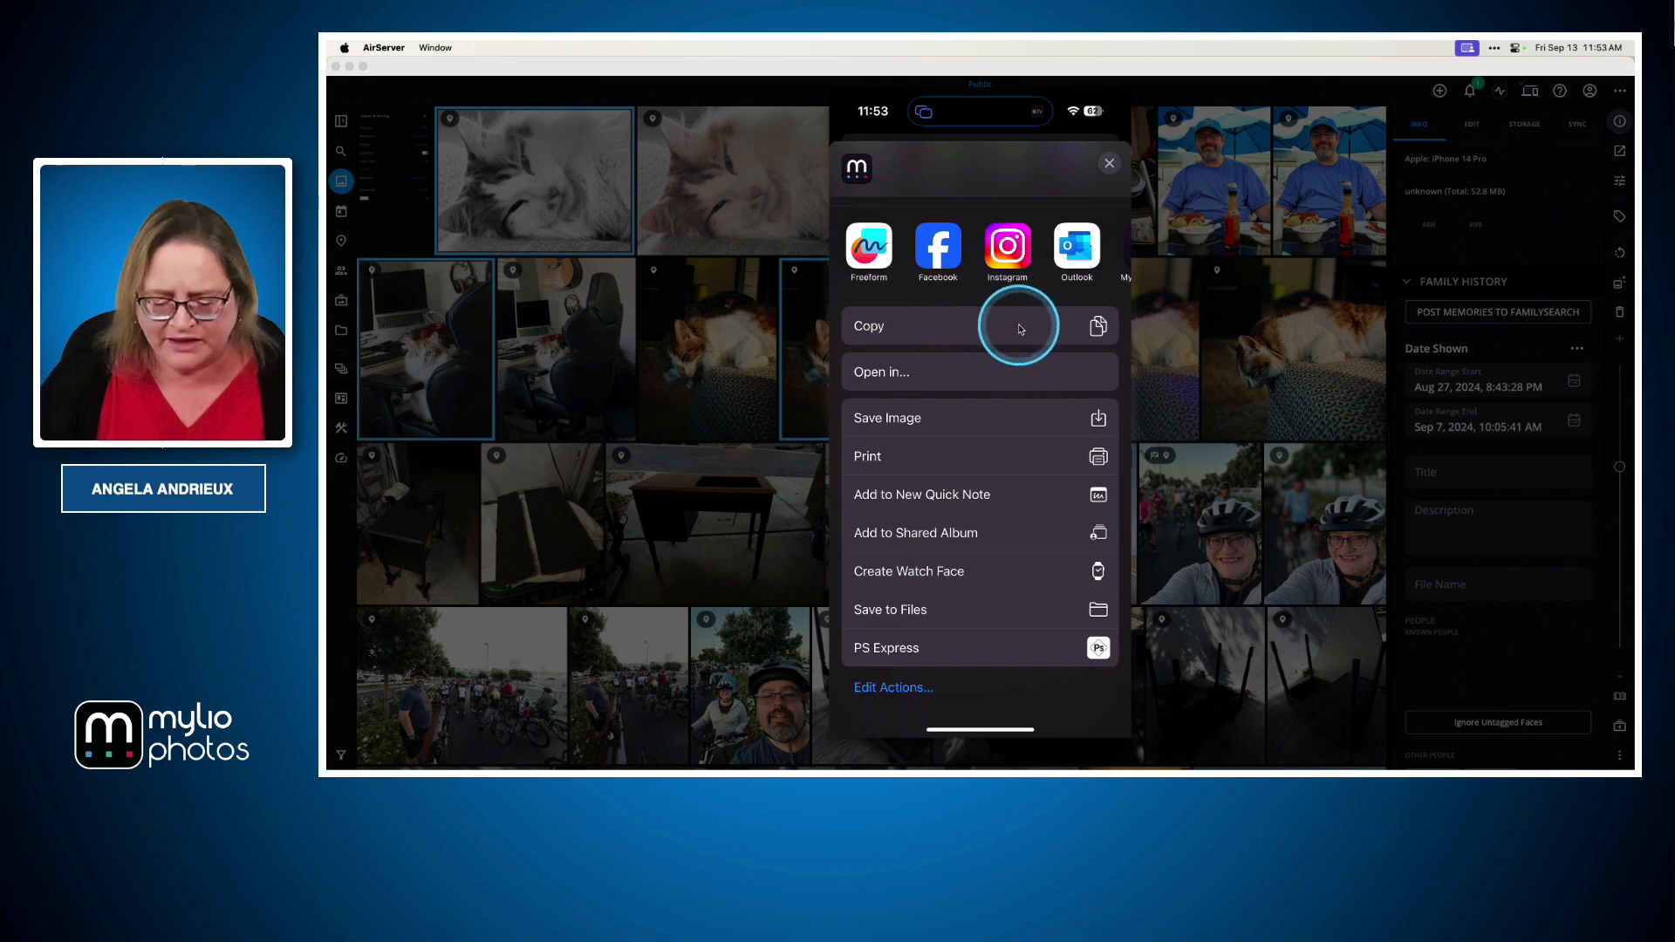
# Browse the share sheet's contacts, apps and actions such as Copy, Open in and Add to Shared Album
pyautogui.scroll(2, 1018, 329)
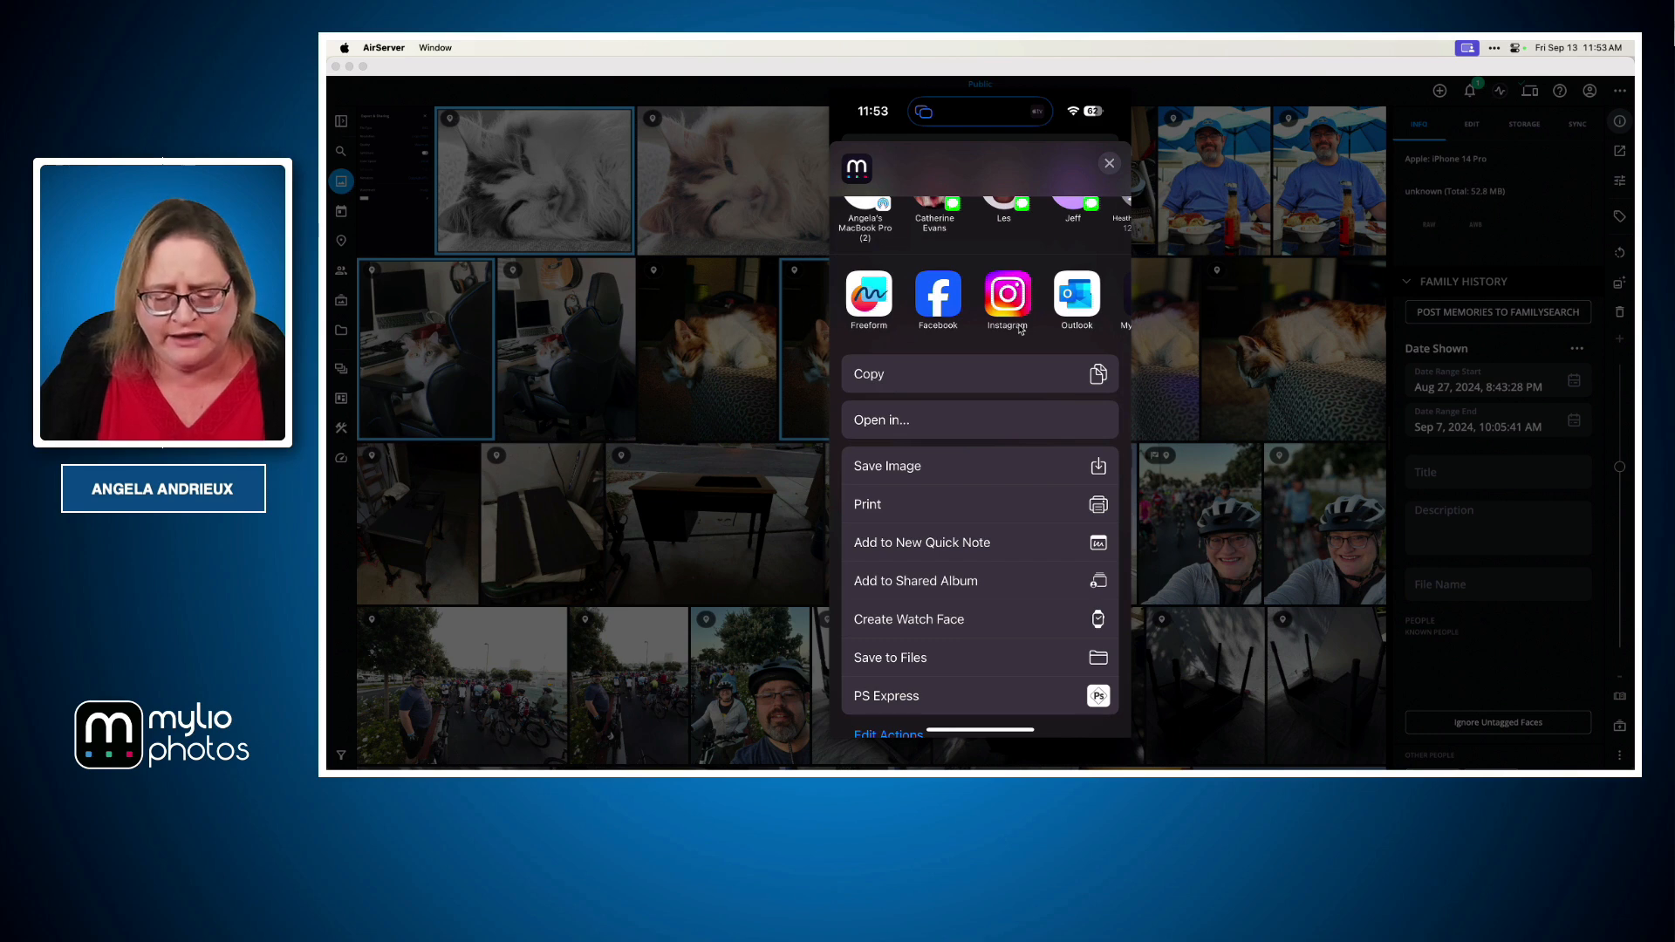
pyautogui.click(980, 420)
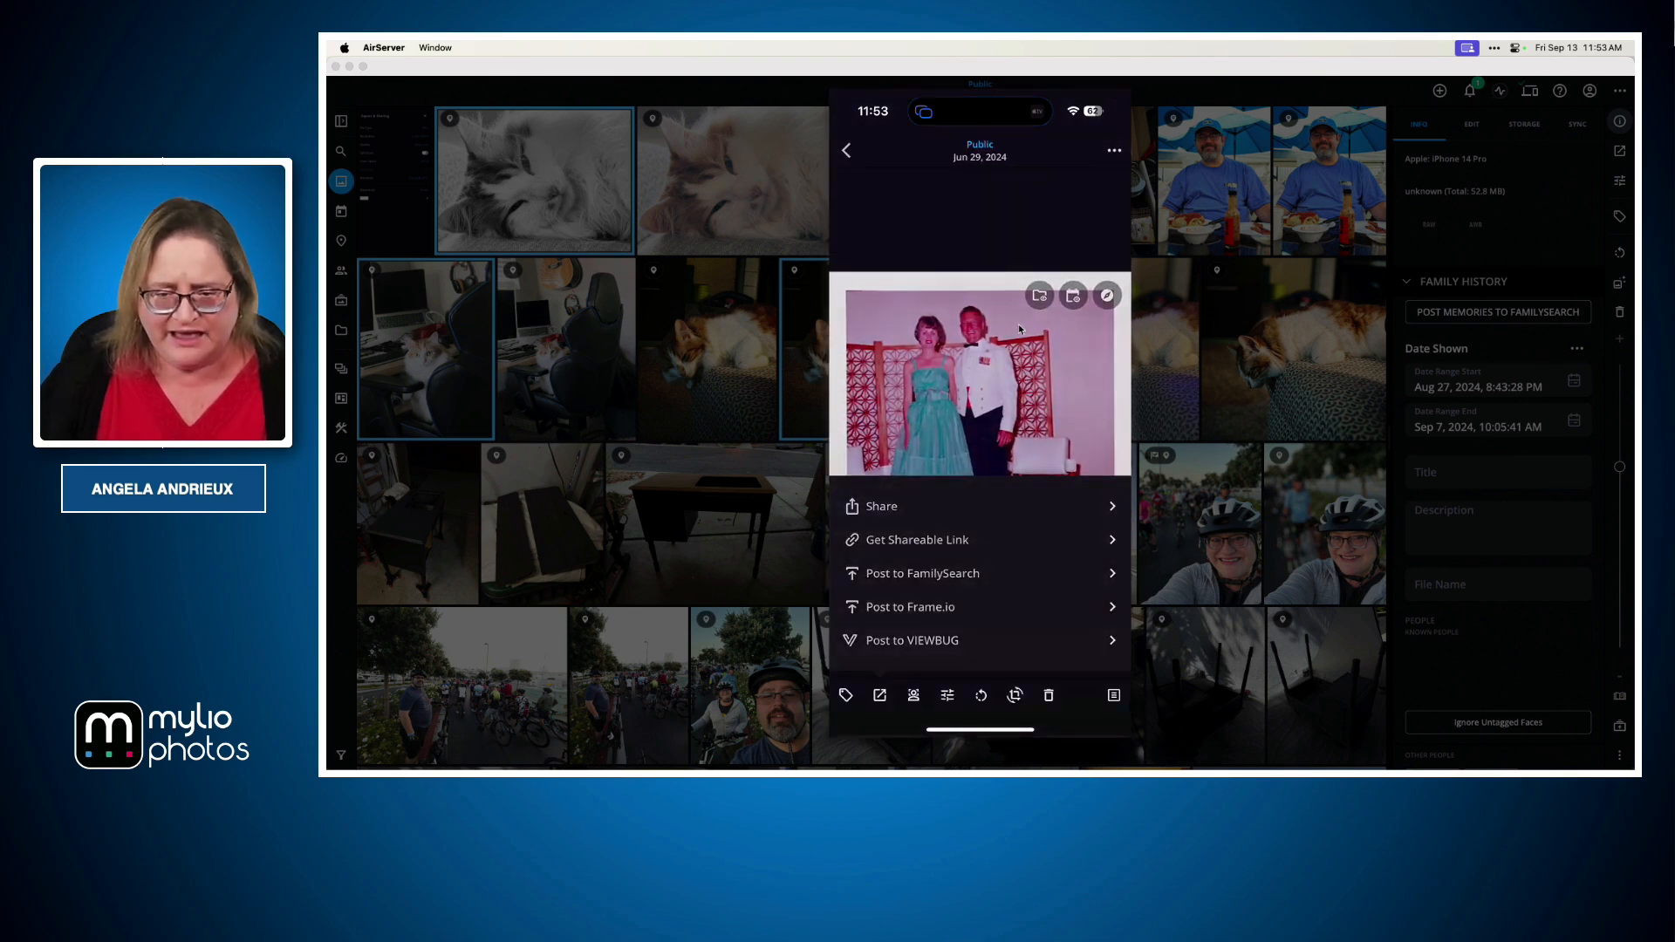
pyautogui.hscroll(5, 980, 489)
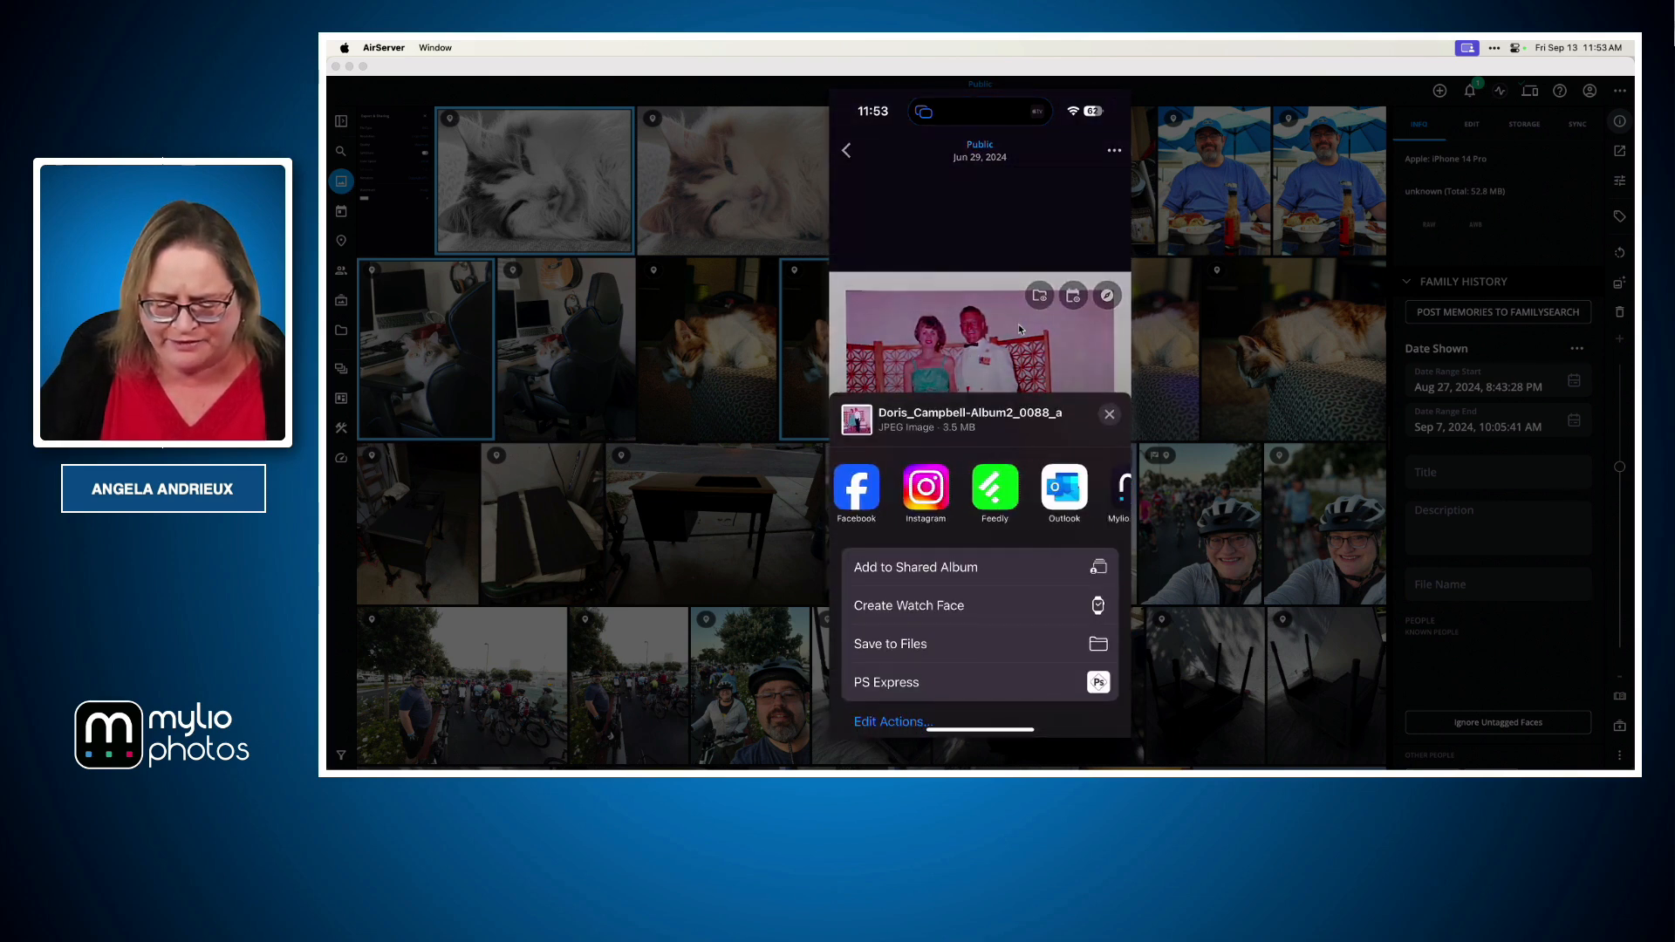
pyautogui.hscroll(2, 980, 488)
pyautogui.click(1092, 487)
# Return to the presentation and advance from the mobile sharing slide to the questions slide
pyautogui.scroll(-1, 980, 462)
pyautogui.scroll(-3, 980, 463)
pyautogui.scroll(-5, 980, 462)
pyautogui.scroll(-3, 980, 462)
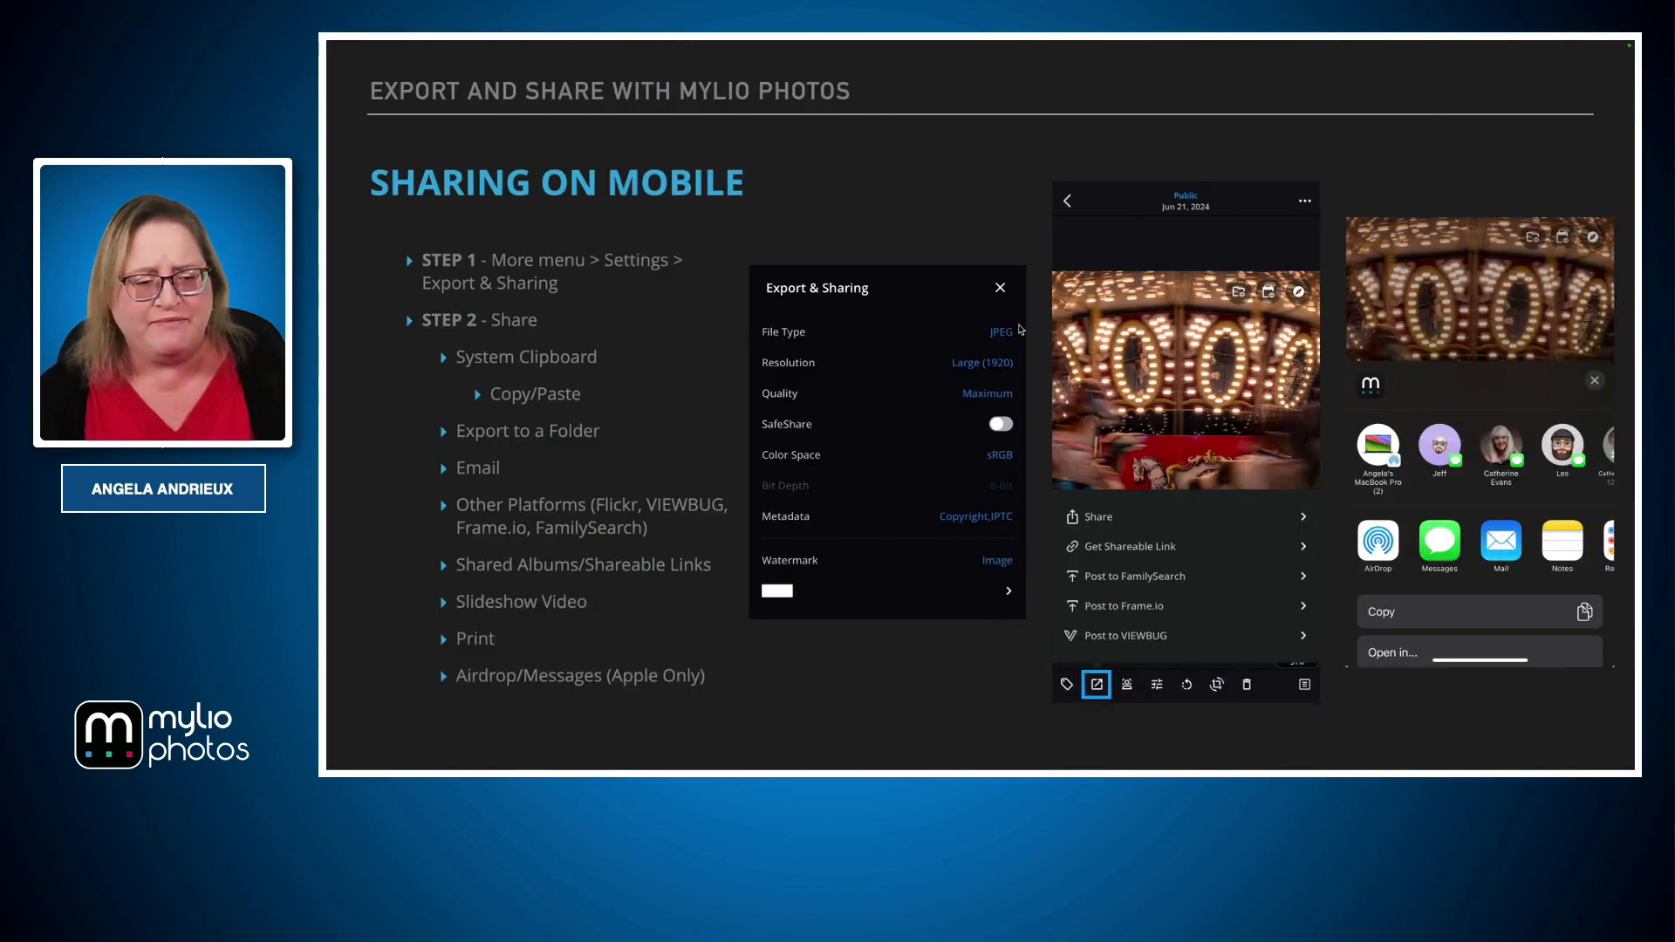
pyautogui.click(1015, 311)
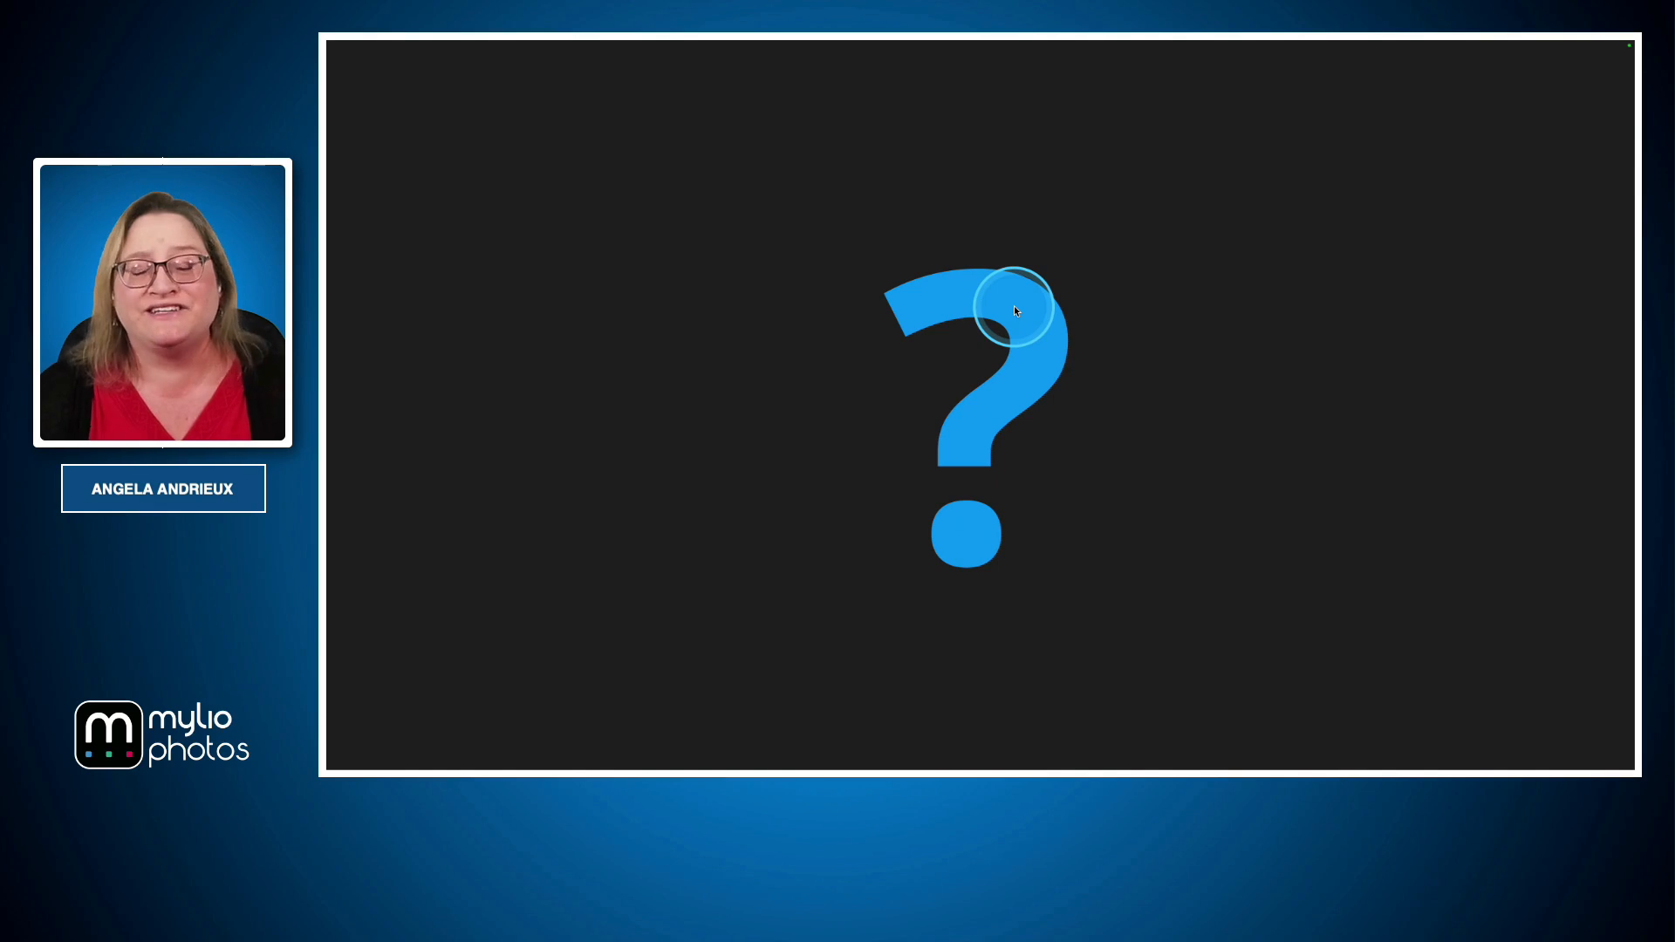